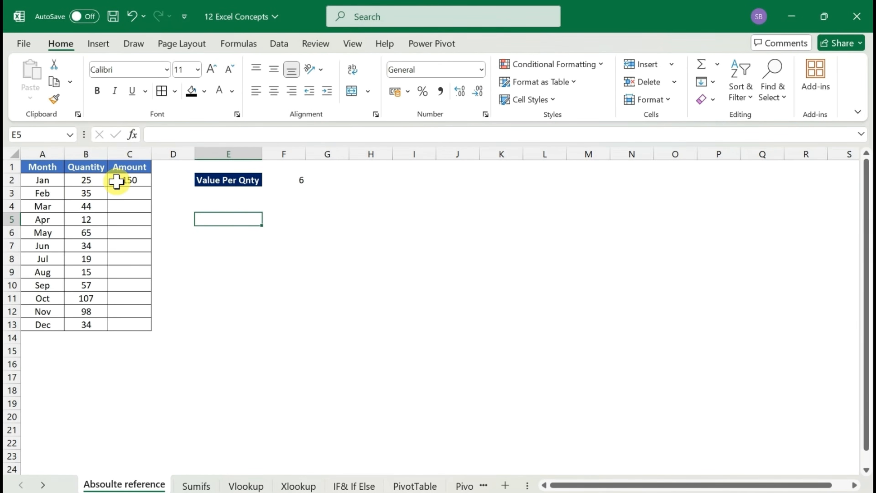
Inspect the value-per-quantity formula in F2
left_click(296, 181)
double_click(295, 180)
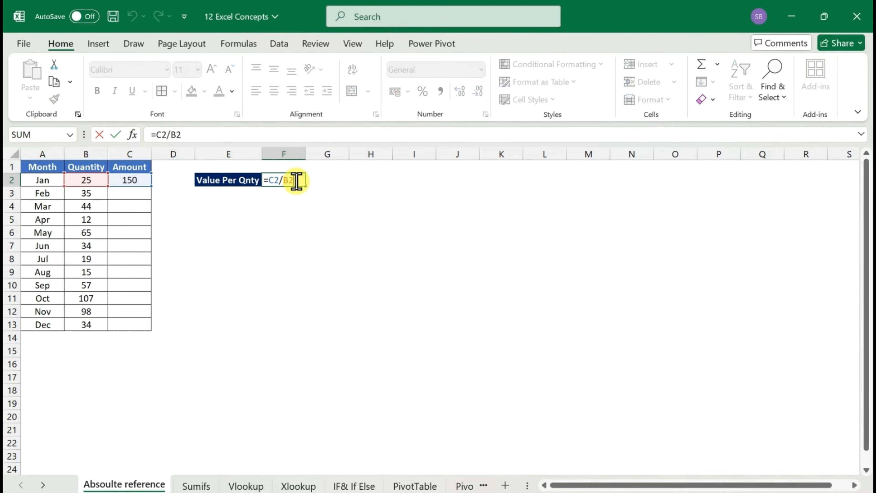
key("Return")
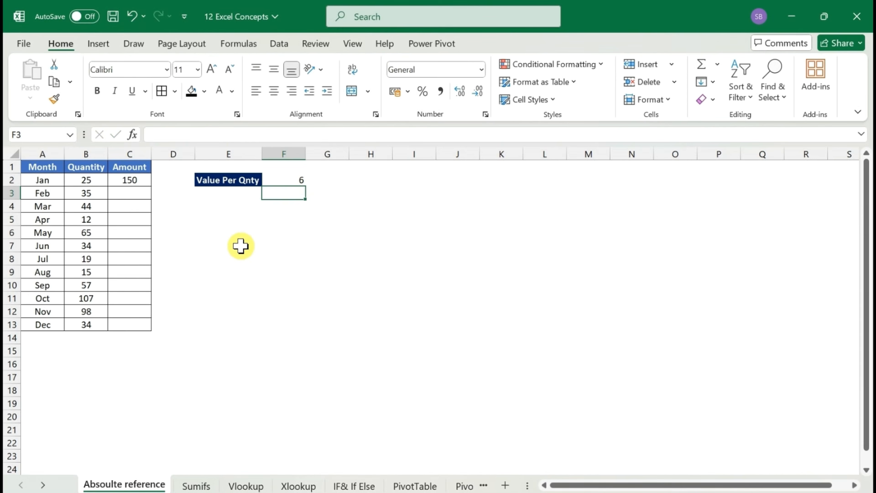
Enter =B3*F2 in C3 to calculate the February amount
key("Left")
key("Left")
key("Left")
key("Right")
key("Right")
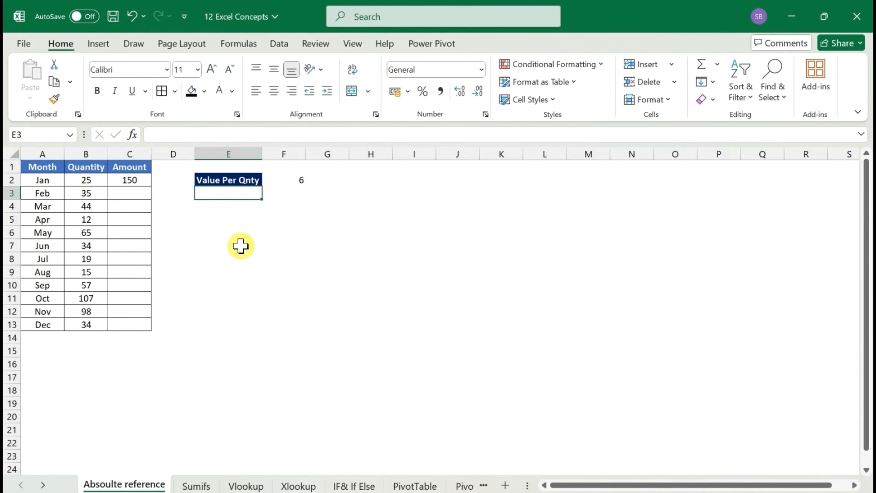
key("Left")
key("Left")
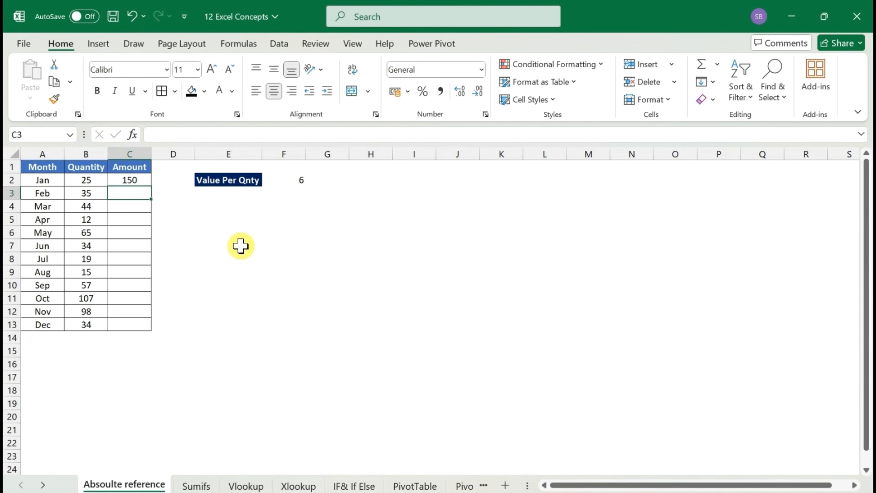
type("=")
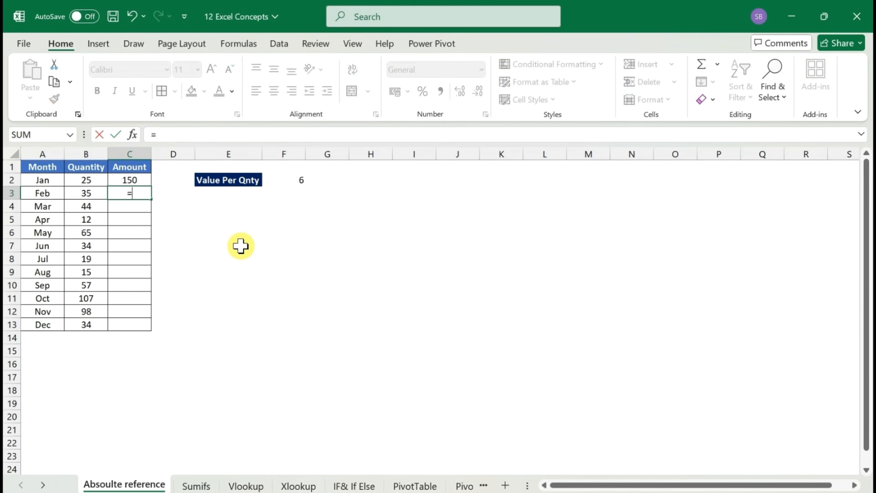
key("Left")
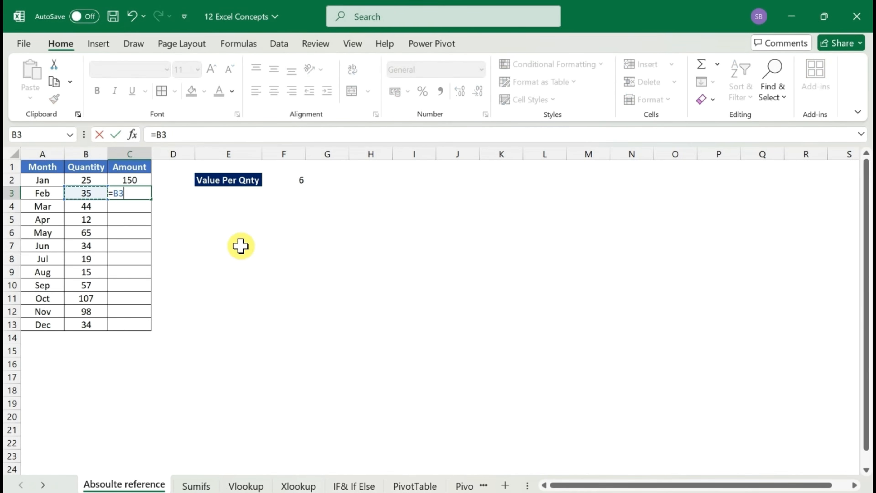
type("*")
key("Right")
key("Right")
key("Up")
key("Right")
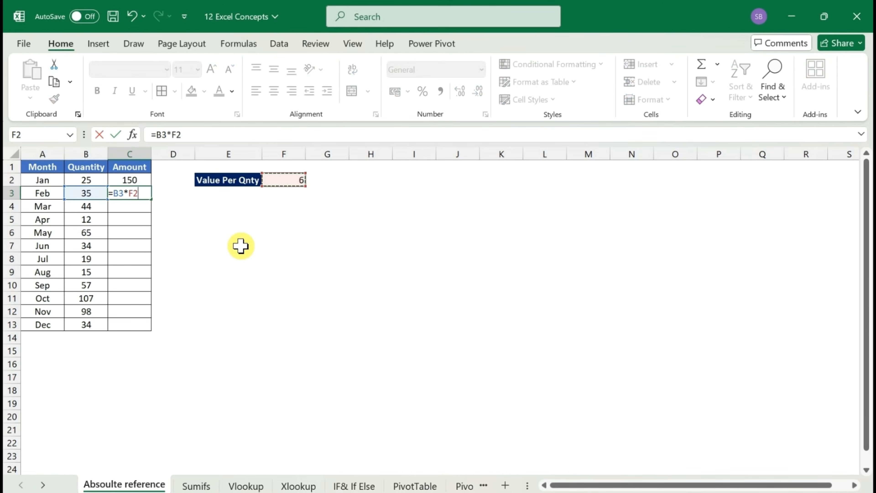
key("Return")
Copy the February amount formula down through C13 and inspect the references in the March formula
key("Up")
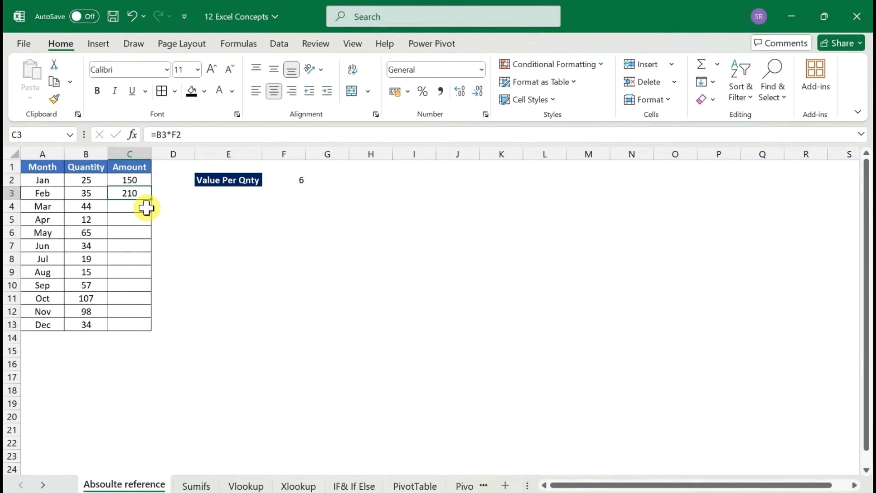
key("ctrl+c")
key("shift+Down")
key("shift+Down")
key("shift+Down")
key("shift+Down")
key("shift+Down")
key("shift+Down")
key("shift+Down")
key("shift+Down")
key("shift+Down")
key("shift+Down")
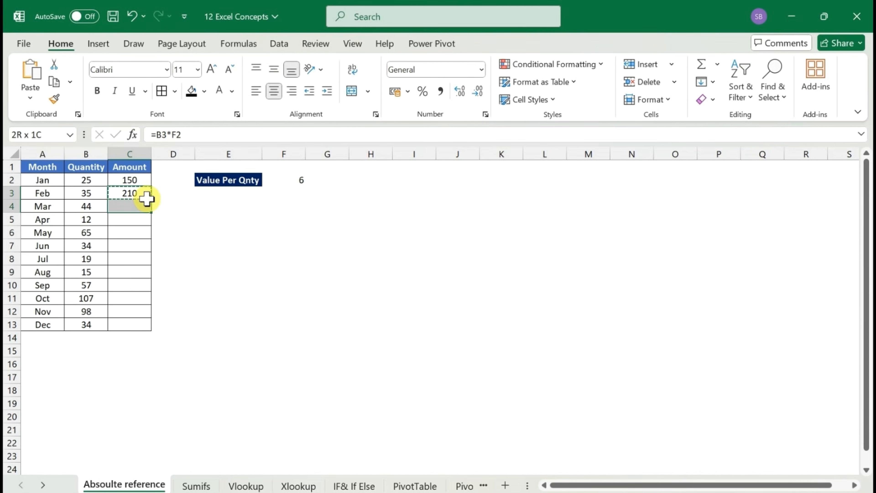
key("ctrl+v")
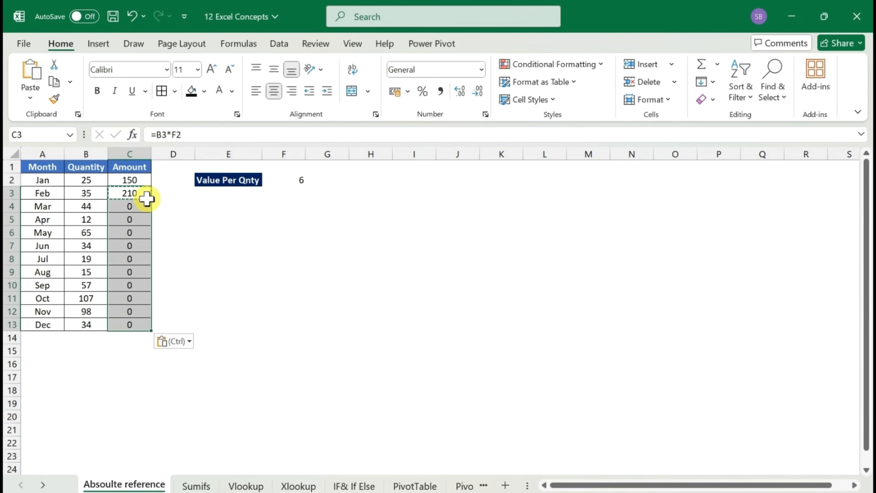
left_click(134, 207)
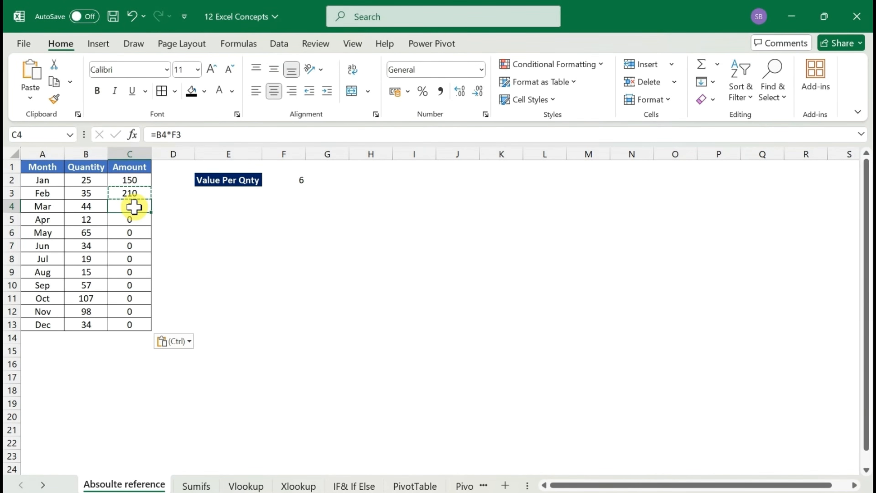
key("Escape")
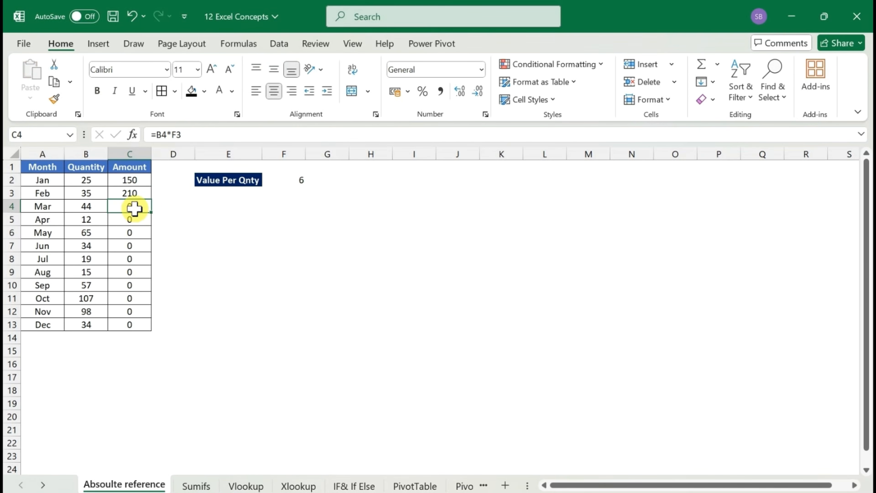
Make the F2 reference in C3 absolute so the formula reads =B3*$F$2
double_click(133, 192)
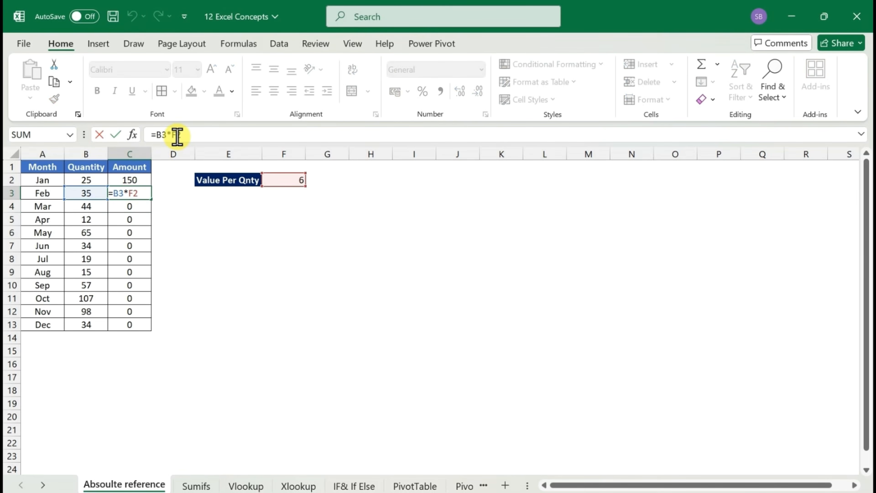
left_click(177, 135)
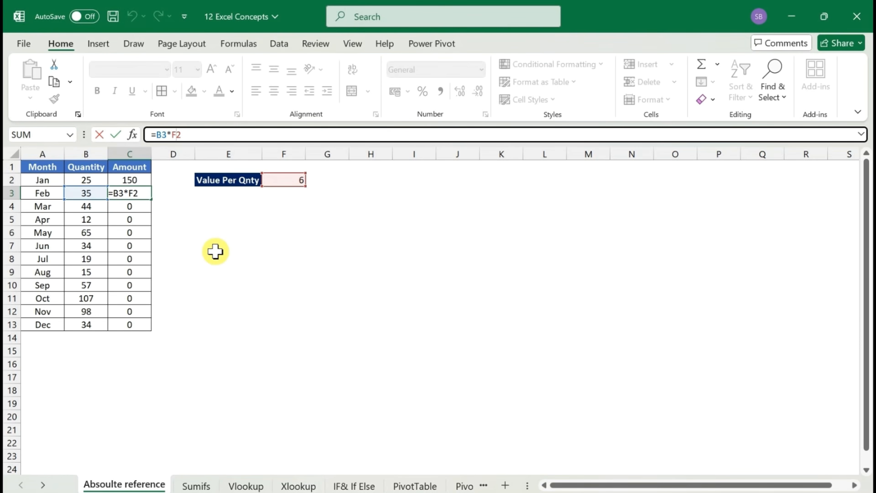
key("F4")
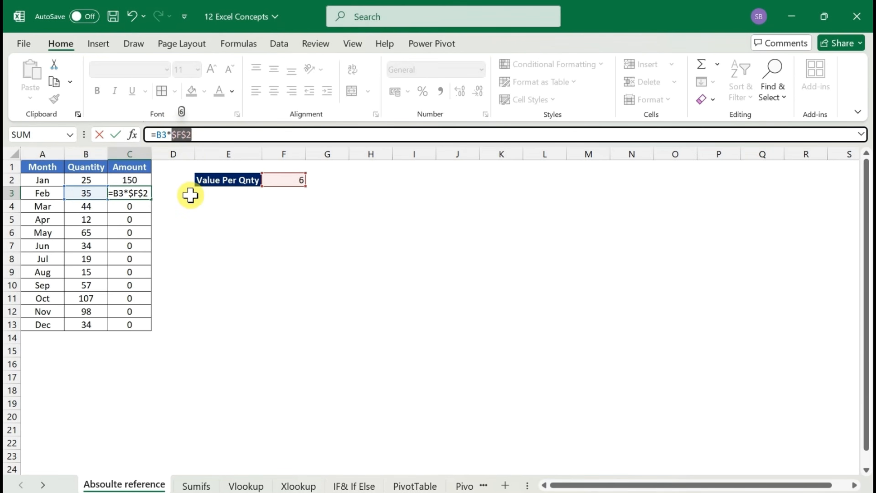
key("Return")
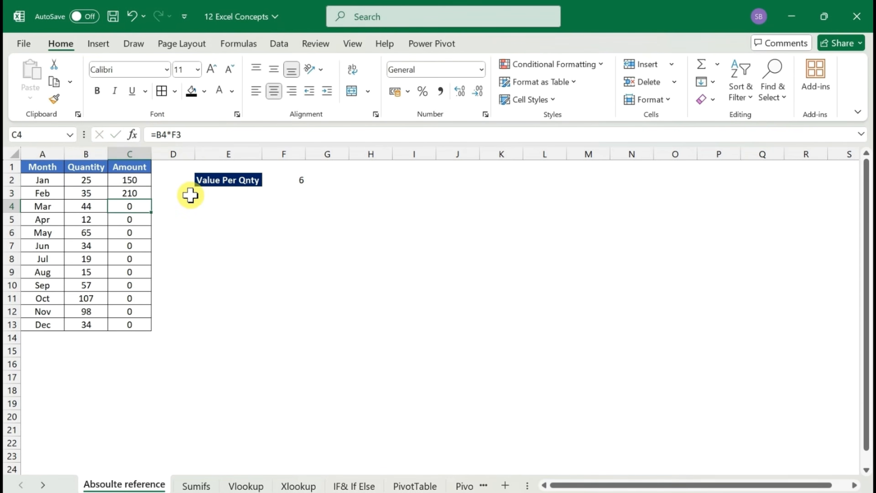
Copy the formula with the absolute reference from C3 down through C13 and check the December formula
key("Up")
key("ctrl+c")
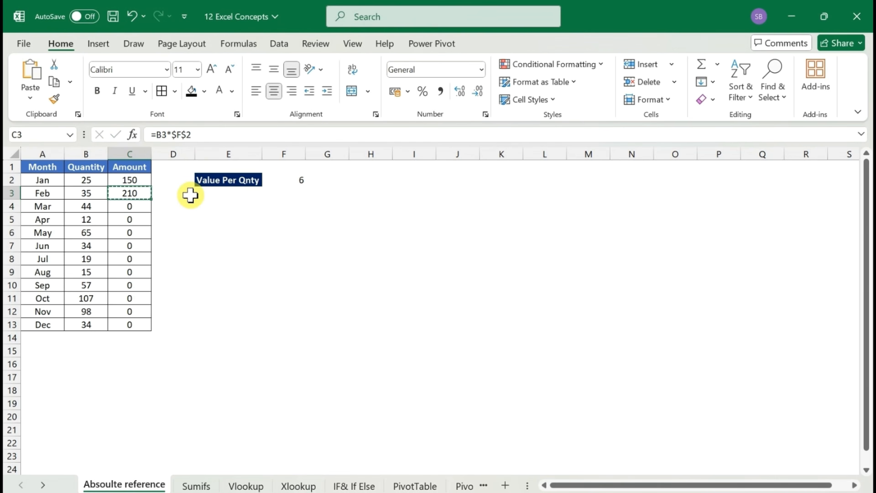
key("shift+Down")
key("shift+Down")
key("shift+Down")
key("shift+Down")
key("shift+Down")
key("shift+Down")
key("shift+Down")
key("shift+Down")
key("shift+Down")
key("shift+Down")
key("ctrl+v")
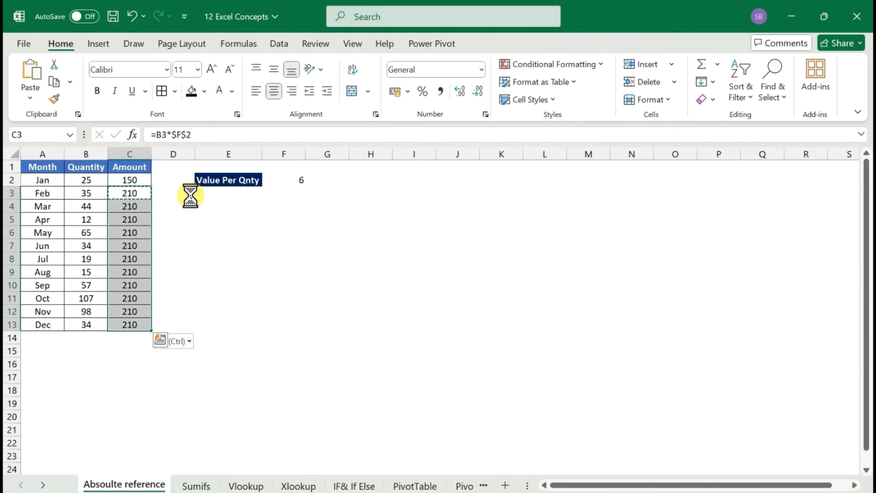
key("Escape")
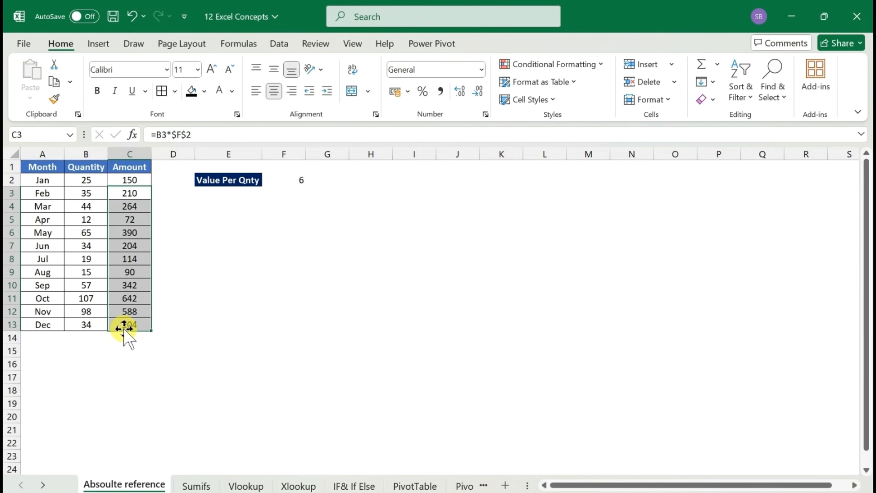
double_click(129, 325)
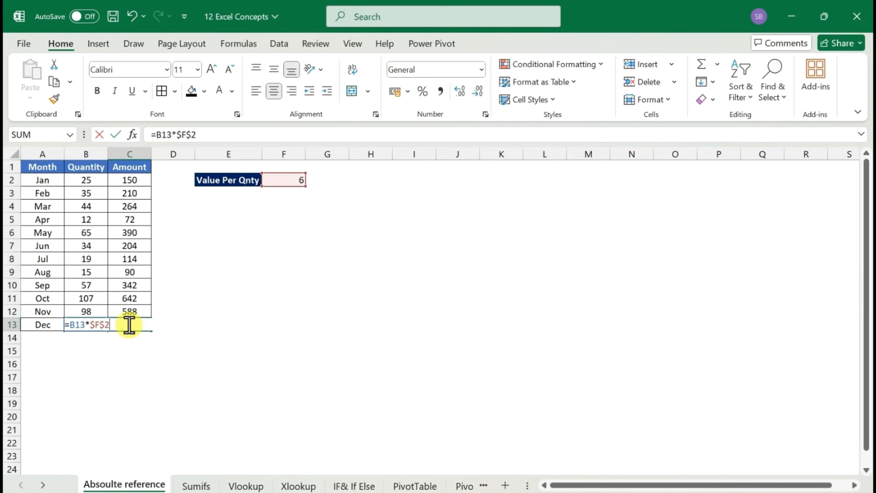
key("Escape")
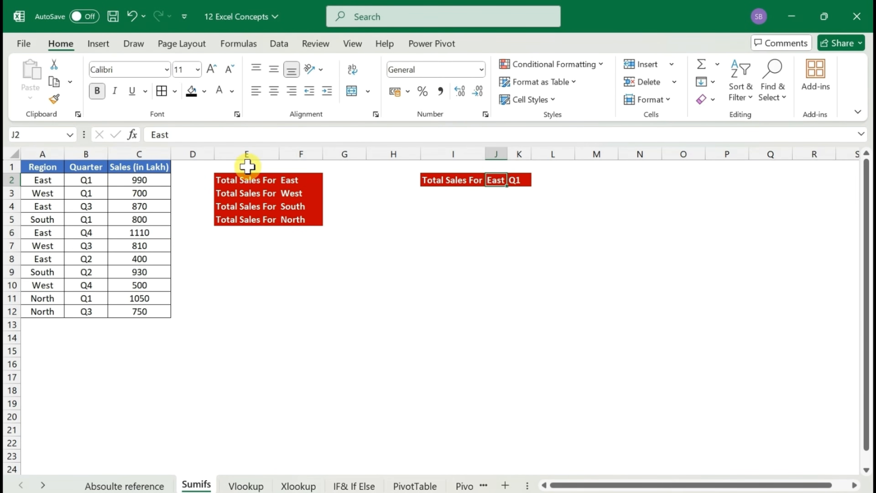
Start a SUMIFS formula in G2 of the Sumifs sheet with $C$2:$C$12 as the absolute sum range
left_click(344, 182)
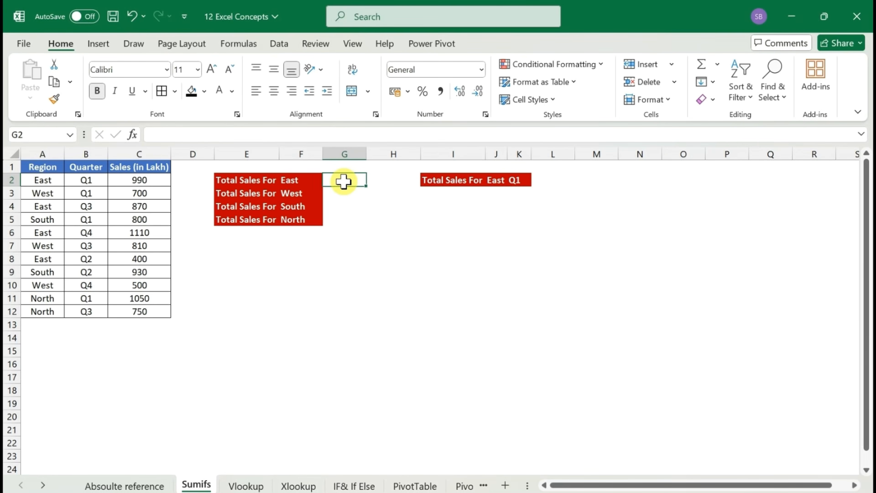
type("=")
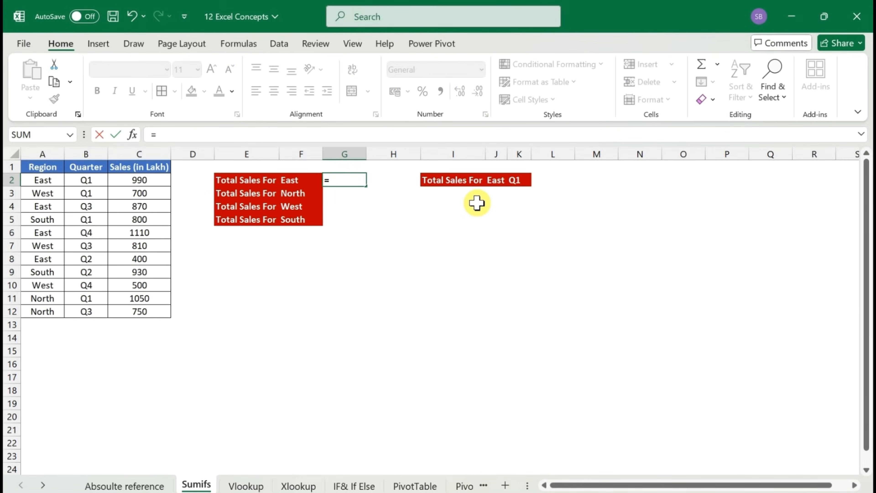
type("sumif")
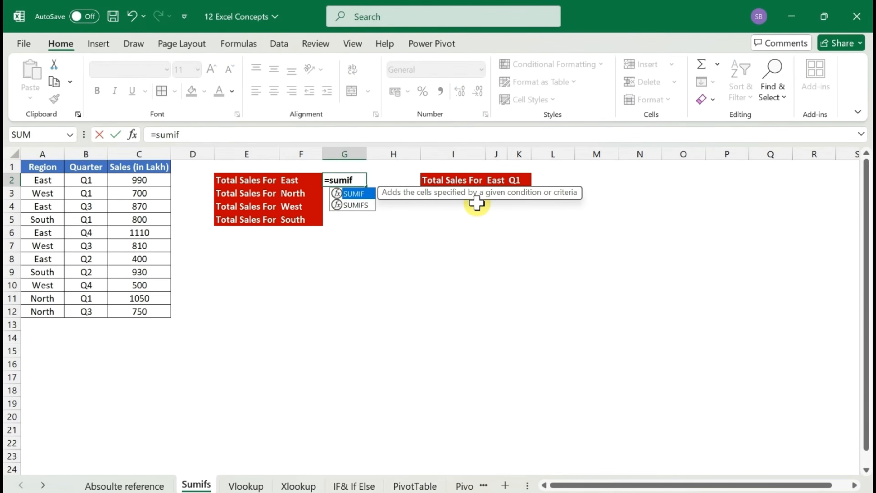
double_click(366, 206)
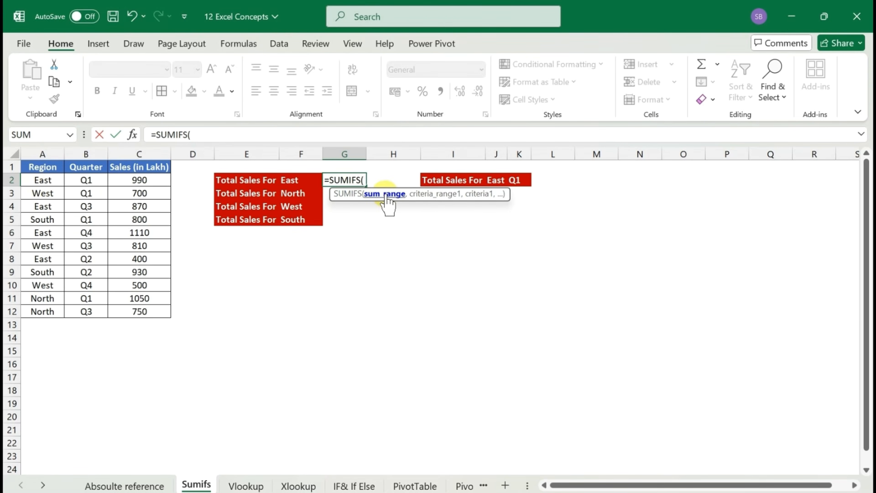
left_click(133, 180)
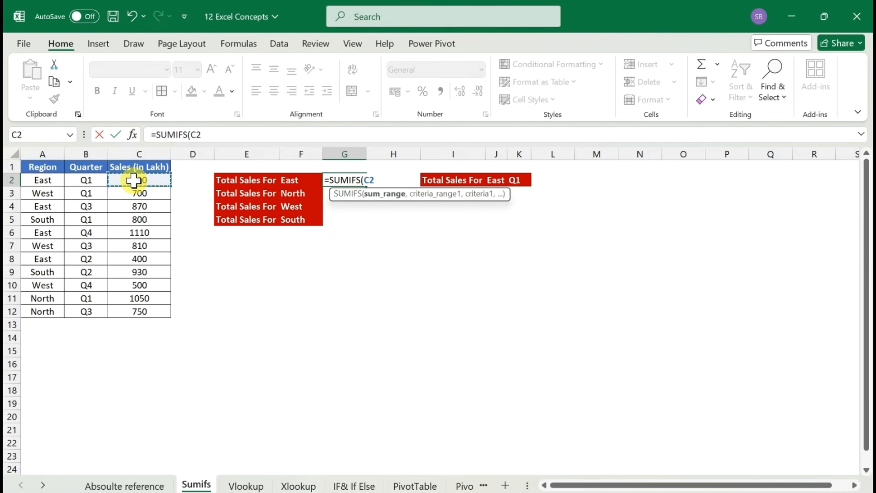
key("ctrl+shift+Down")
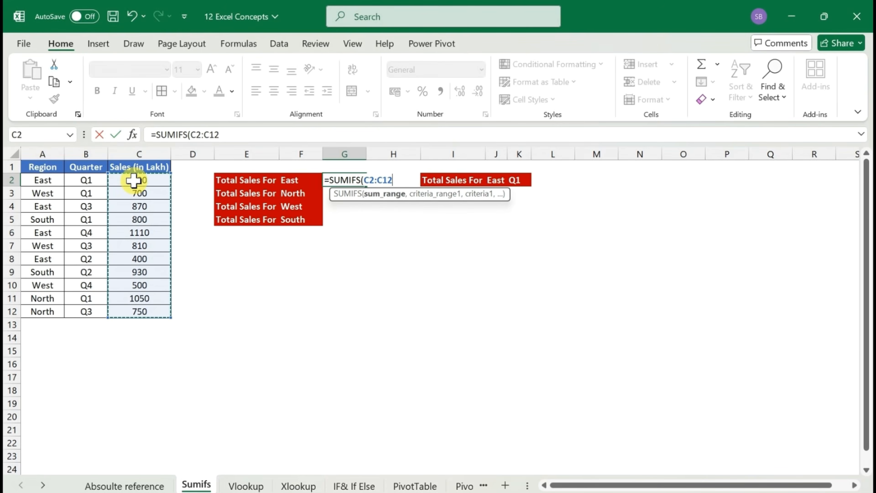
key("F4")
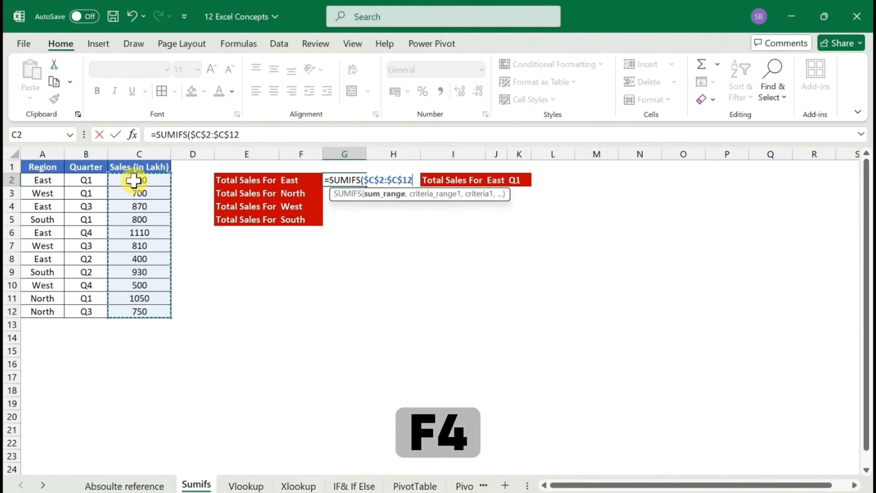
type(",")
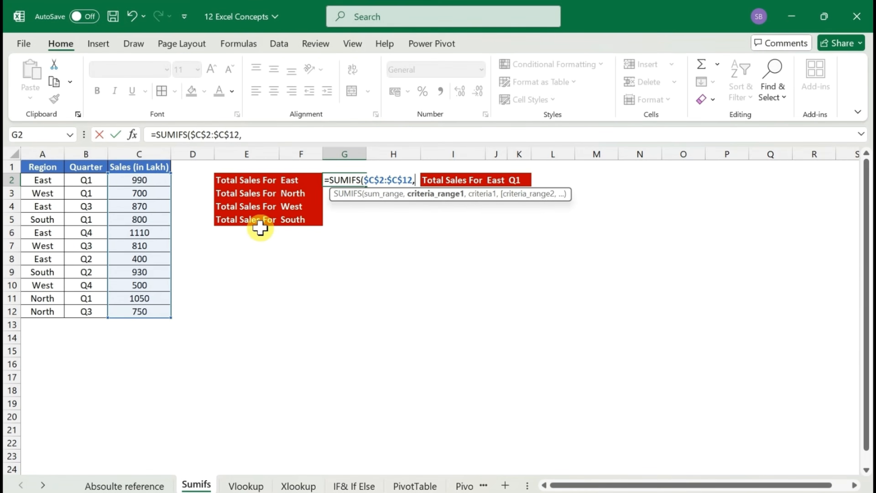
Complete the SUMIFS formula in G2 with criteria range $A$2:$A$12 and F2 as the criterion
left_click(49, 181)
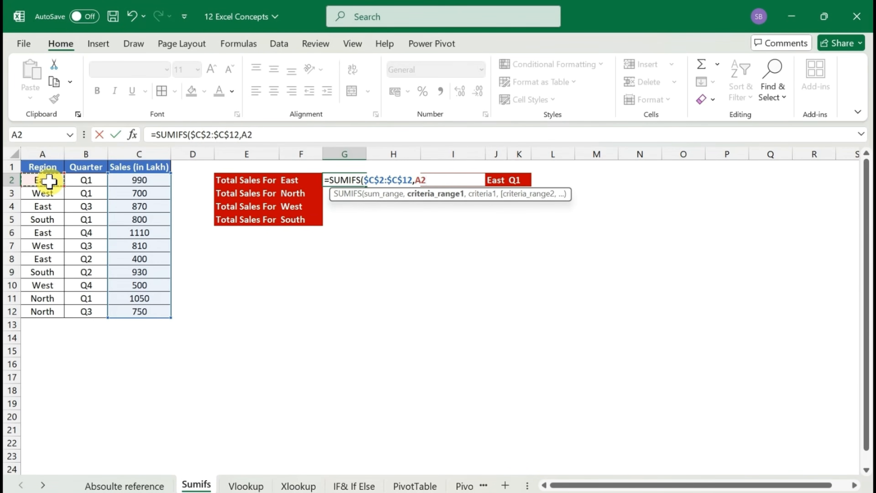
key("ctrl+shift+Down")
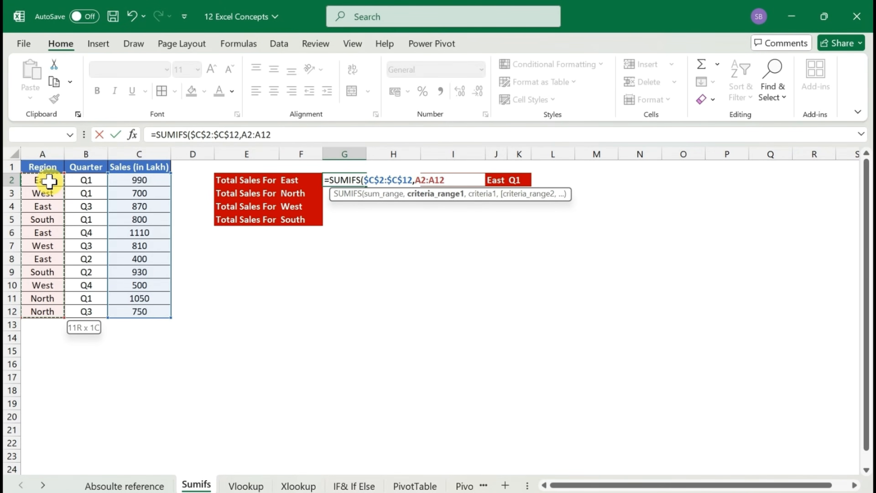
key("F4")
type(",")
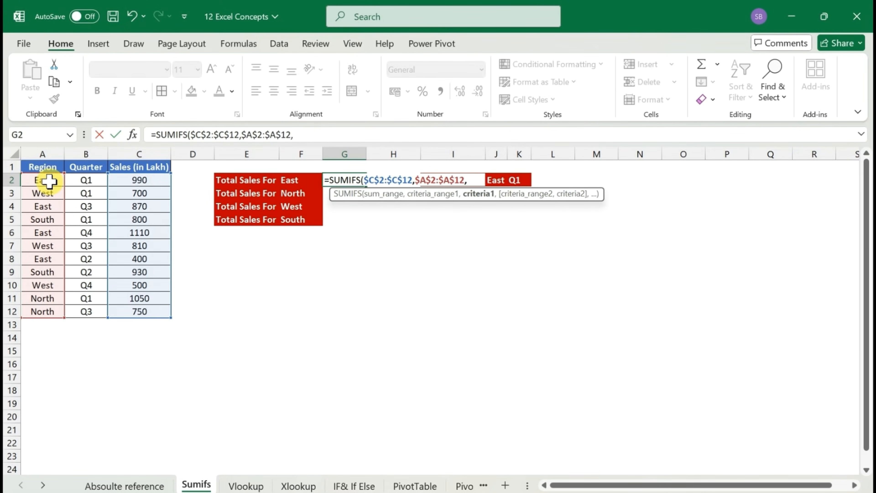
left_click(291, 180)
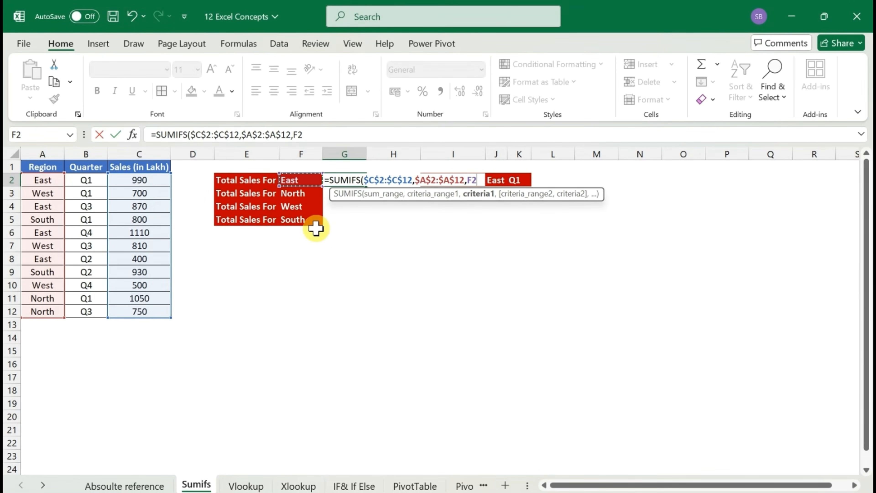
type(")")
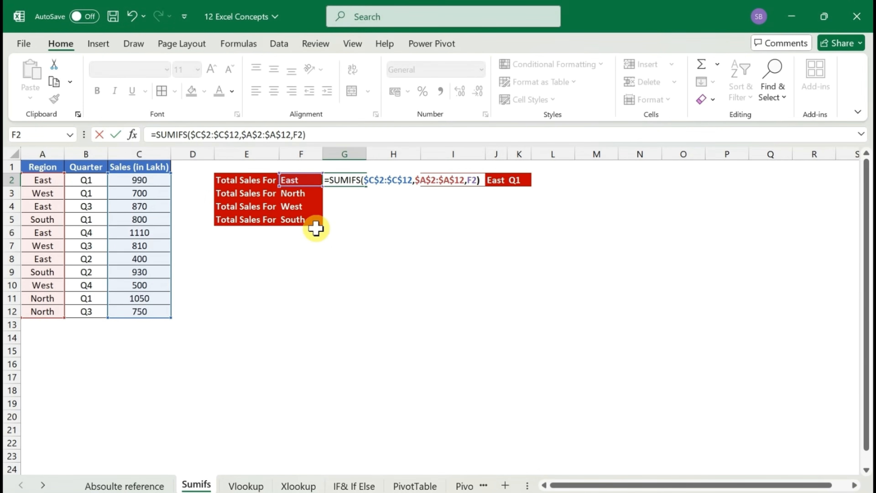
key("Return")
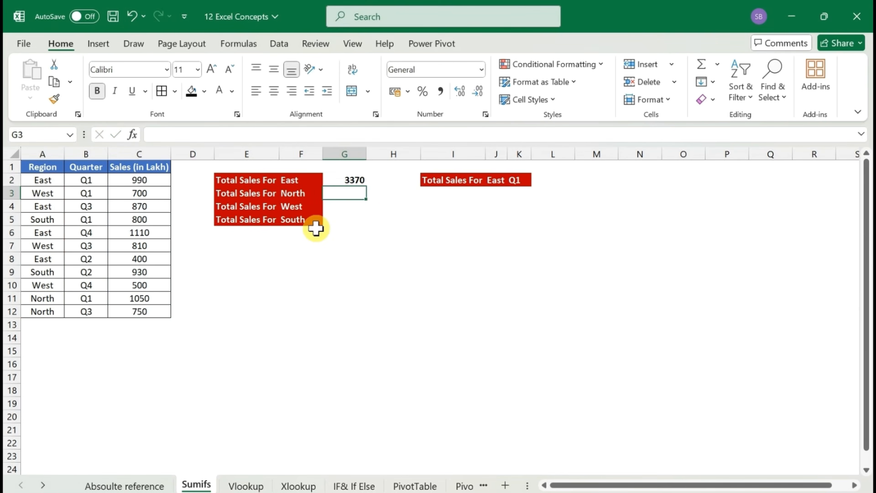
Turn on filters for the Region, Quarter and Sales (in Lakh) headers of the sales table
key("Up")
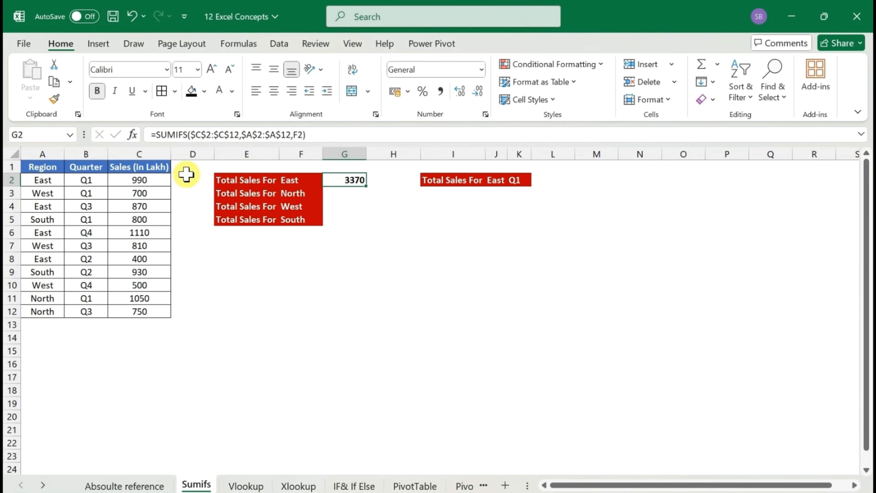
left_click(118, 177)
key("Up")
key("Left")
key("Left")
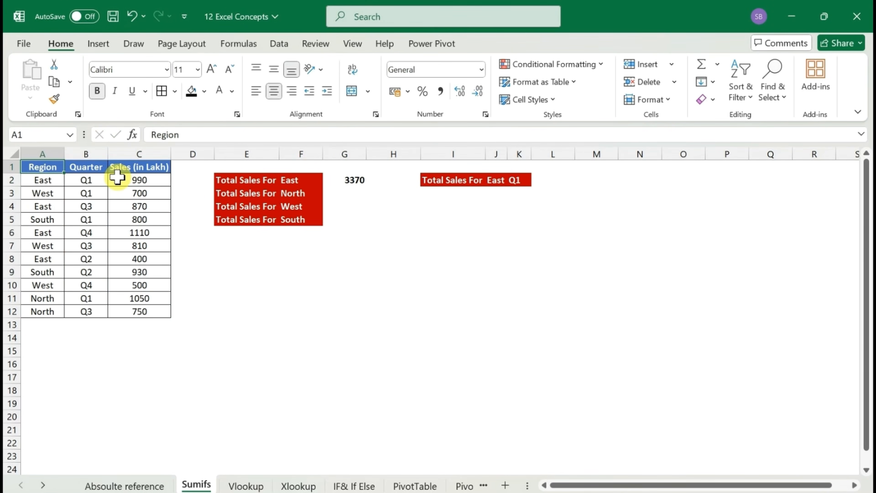
key("ctrl+shift+l")
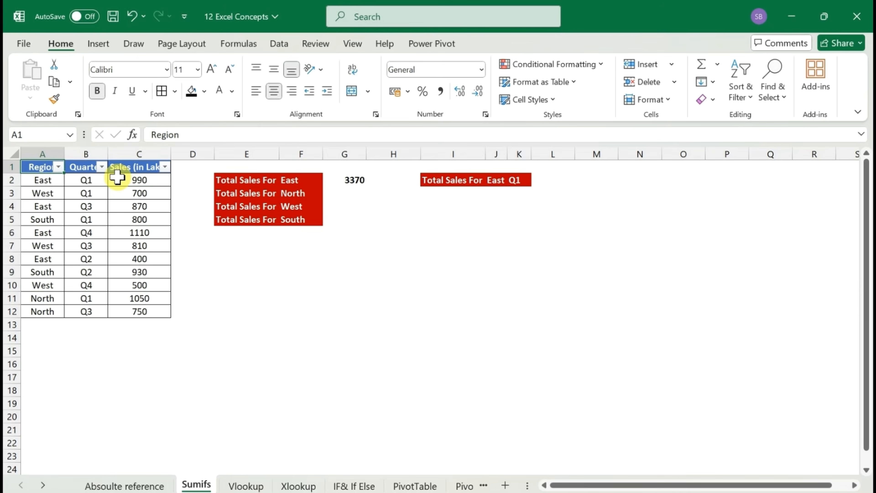
key("Right")
key("Left")
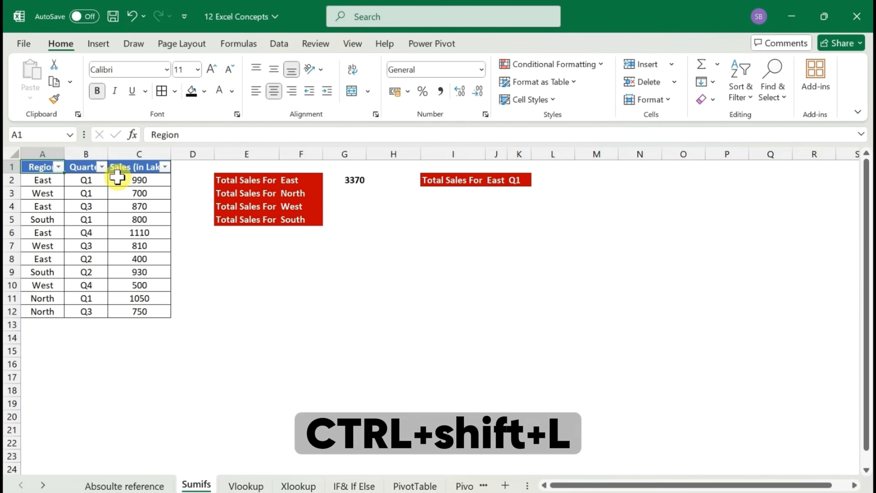
key("Right")
key("Right")
key("Left")
key("Left")
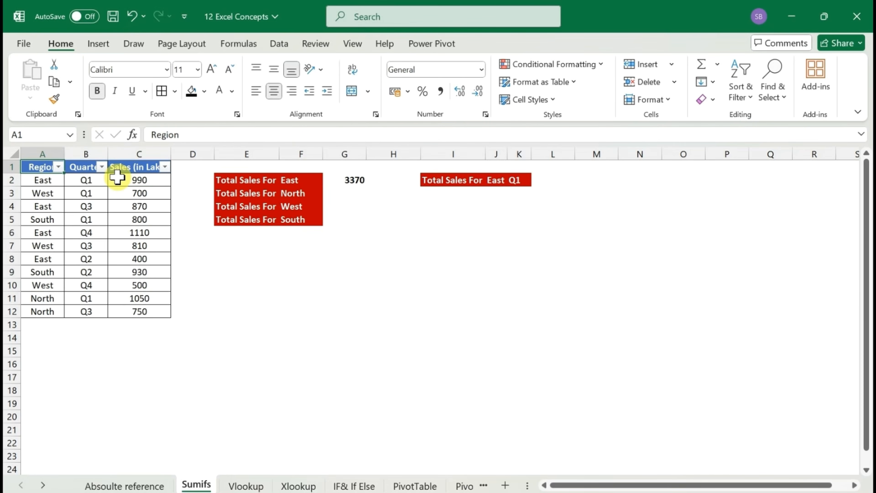
Filter the Region column of the sales table to show only East
key("alt+Down")
key("Down")
key("Down")
key("Down")
key("Down")
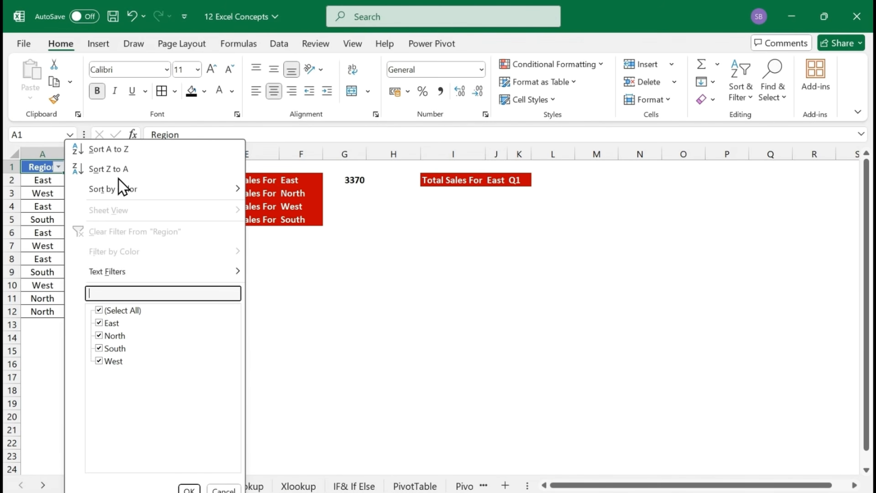
key("Down")
key("space")
key("Down")
key("space")
key("Return")
Select the filtered East sales values to check their sum against G2, and remove the table's filters
key("Right")
key("Right")
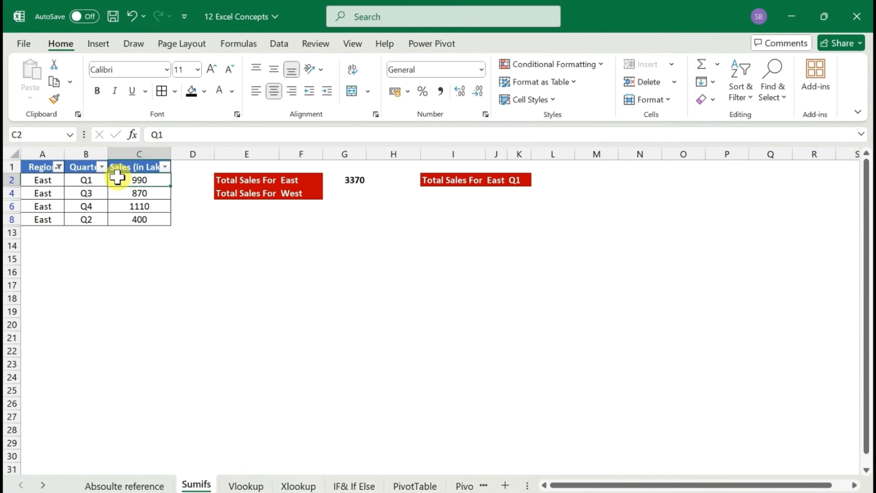
key("ctrl+shift+Down")
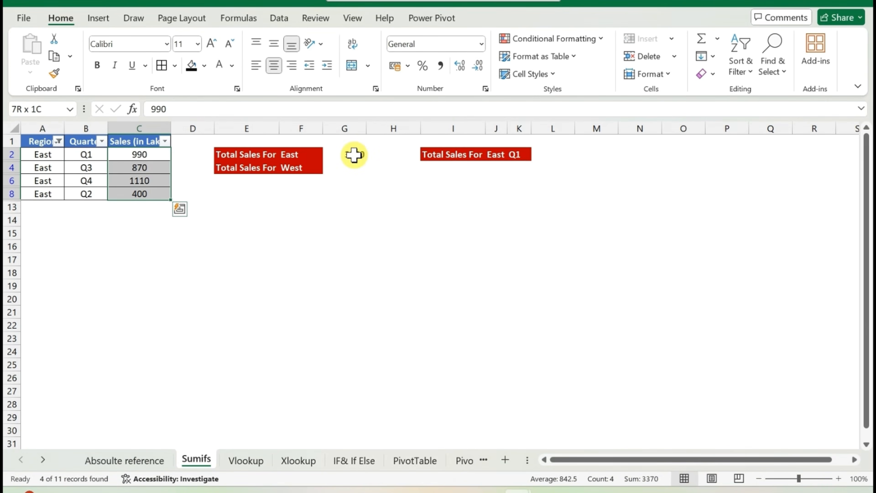
key("ctrl+shift+l")
Fill the SUMIFS formula from G2 down into G3 for the North region
key("Right")
key("Right")
key("Right")
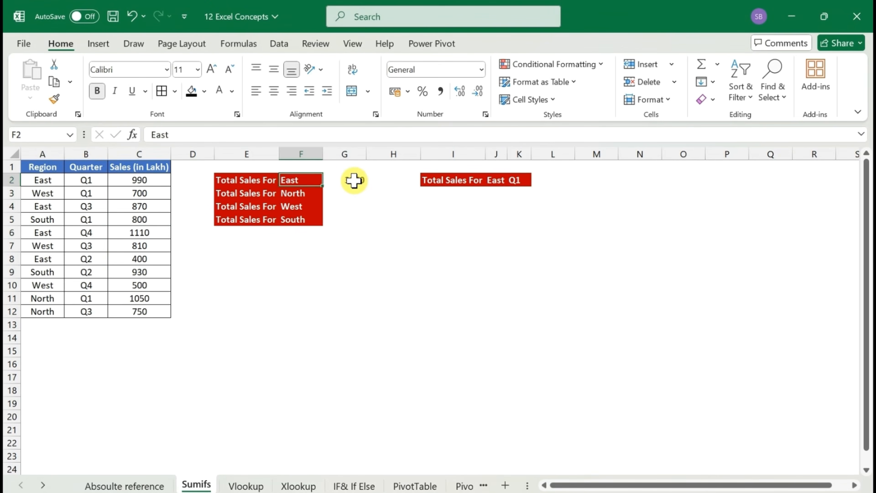
key("Down")
key("Right")
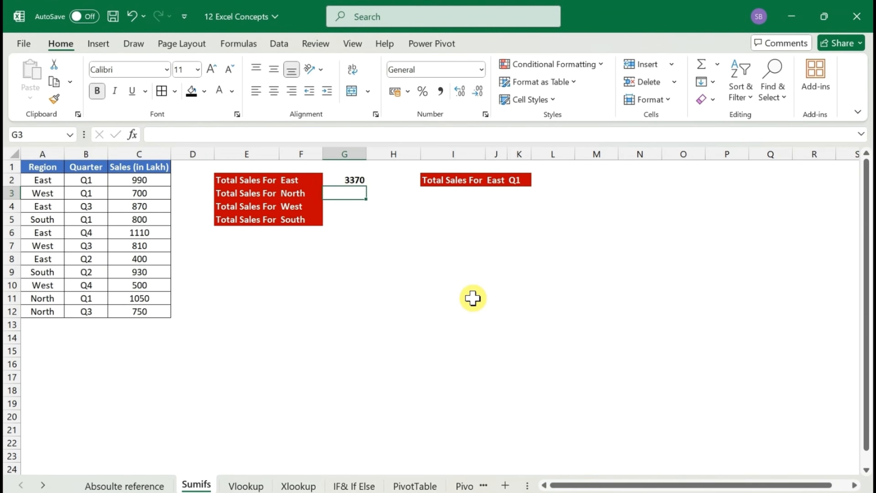
key("ctrl+d")
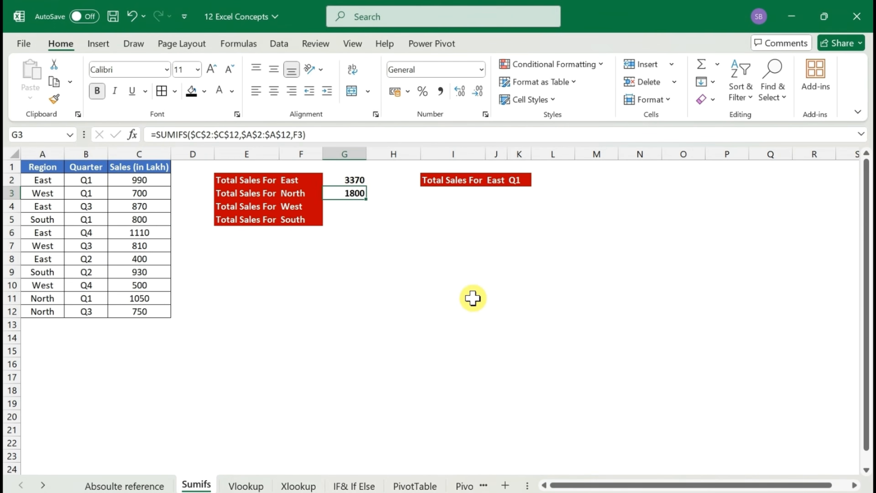
Copy the SUMIFS formula from G2 and paste it through G5 to total every listed region
key("Up")
key("ctrl+c")
key("shift+Down")
key("shift+Down")
key("shift+Down")
key("shift+Down")
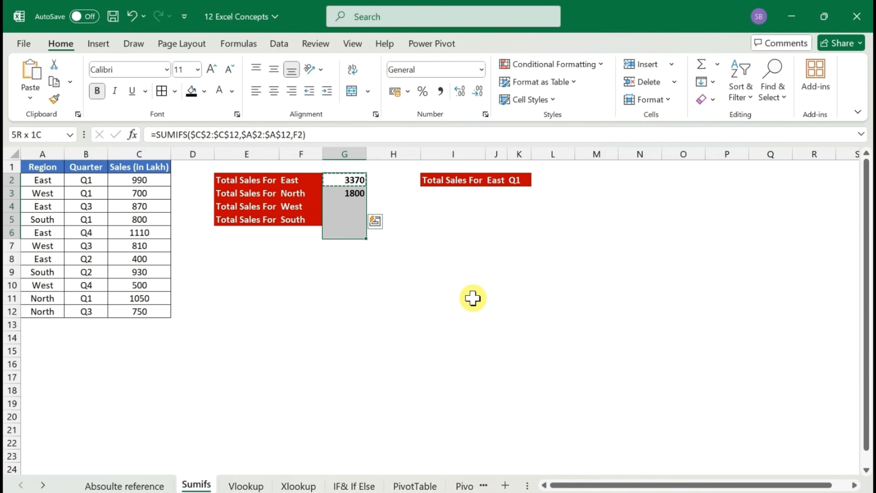
key("shift+Up")
key("ctrl+v")
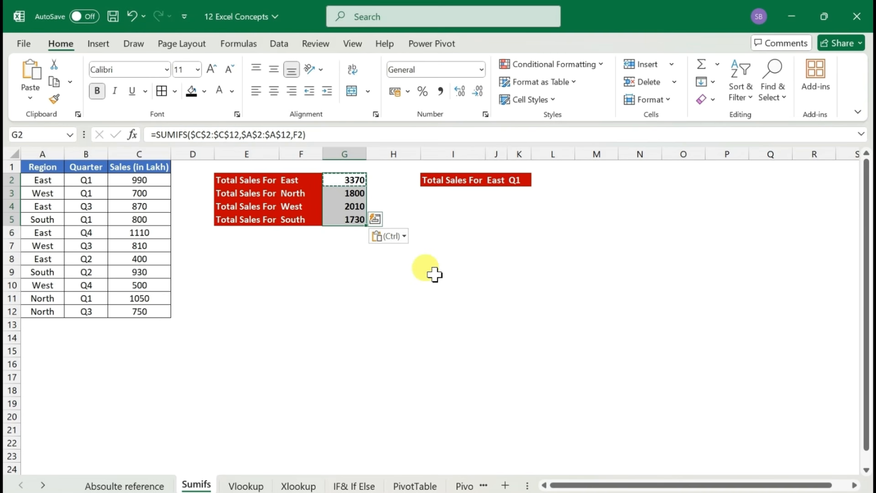
left_click(346, 203)
key("Escape")
Compare the sum of the regional totals in G2:G5 with the sum of the source sales in C2:C12
key("Up")
key("Up")
key("Up")
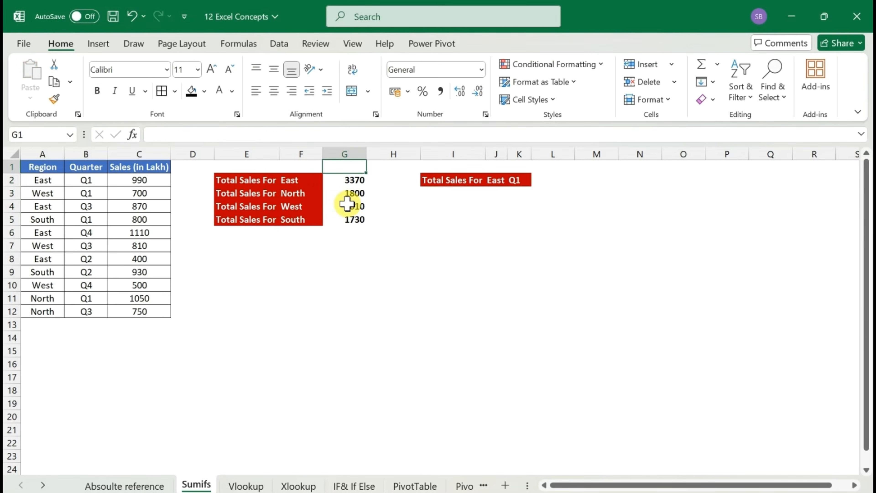
key("Down")
key("ctrl+shift+Down")
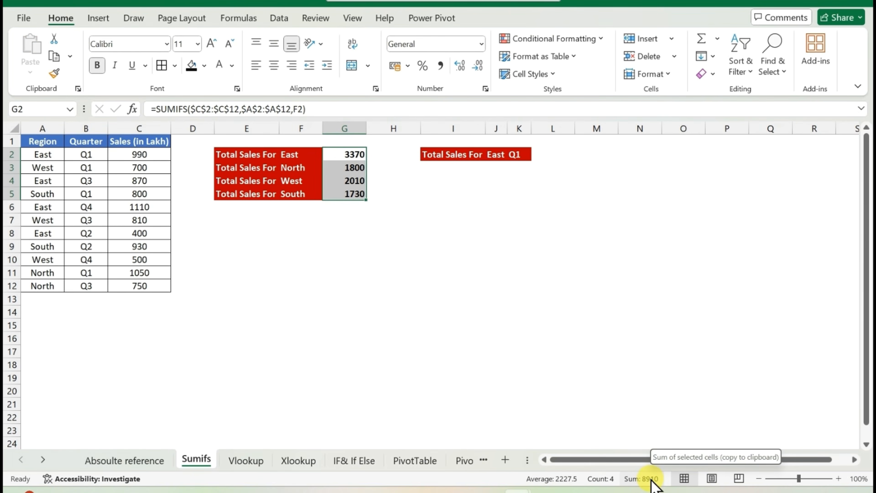
left_click(130, 154)
key("ctrl+shift+Down")
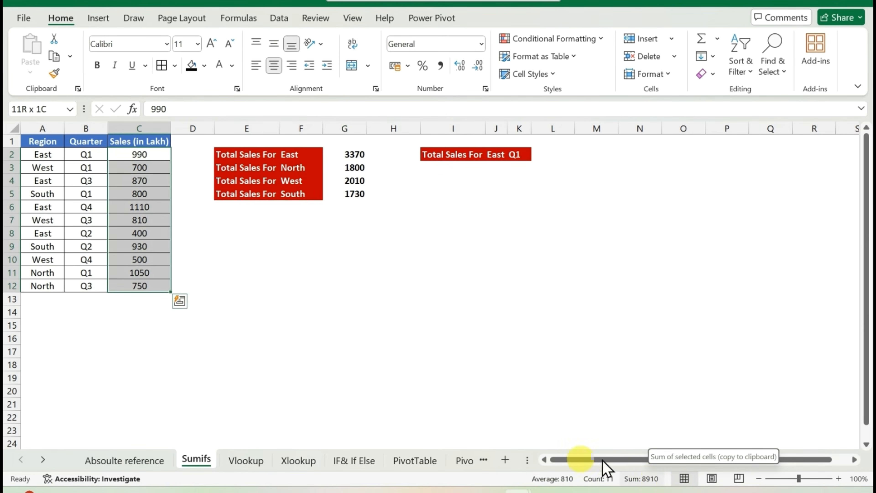
Start a SUMIFS formula in L2 for East Q1 sales with $C$2:$C$12 as the absolute sum range
left_click(545, 155)
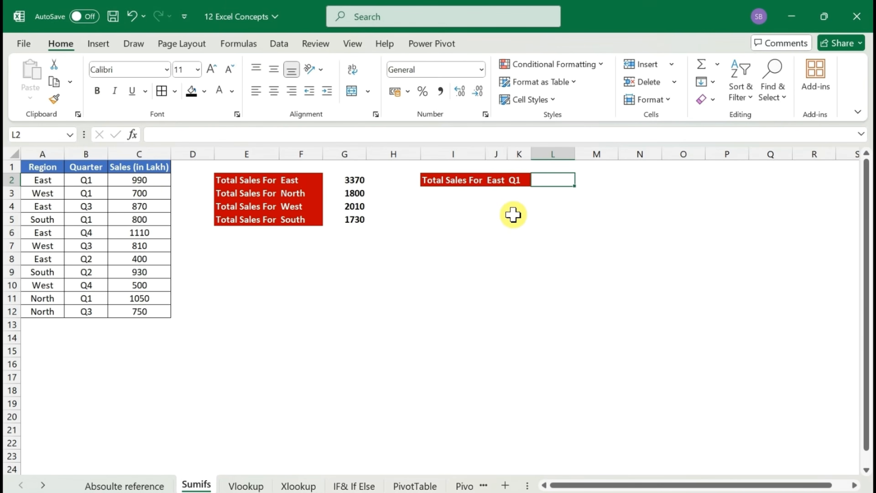
type("=")
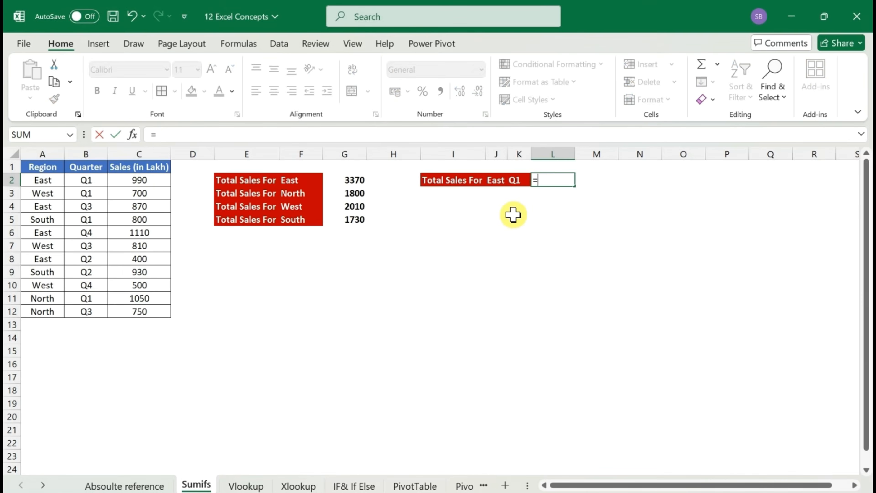
type("si")
key("BackSpace")
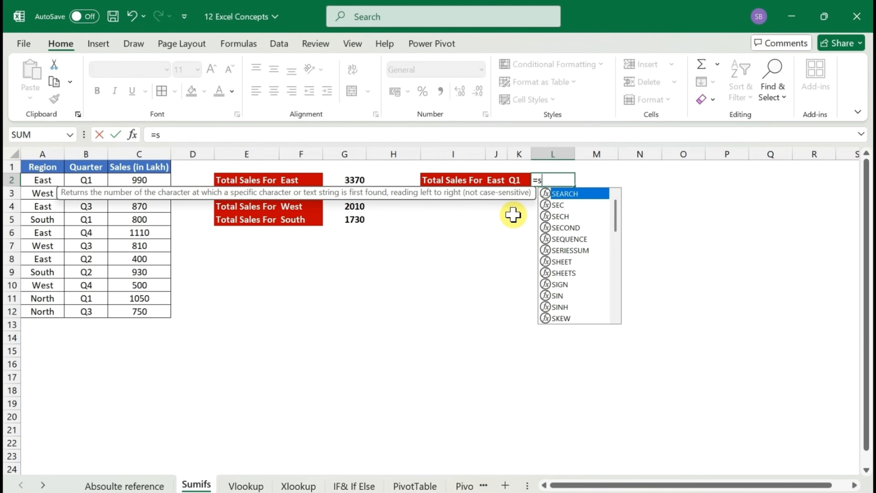
type("umifs")
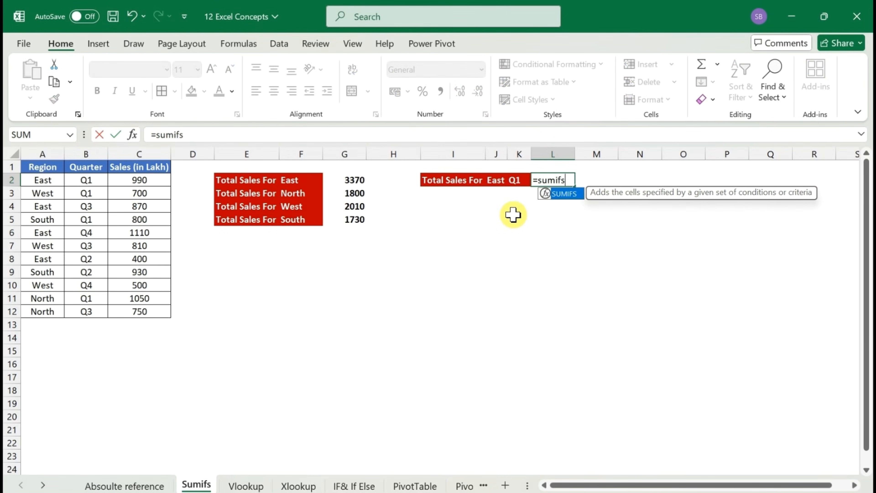
key("Tab")
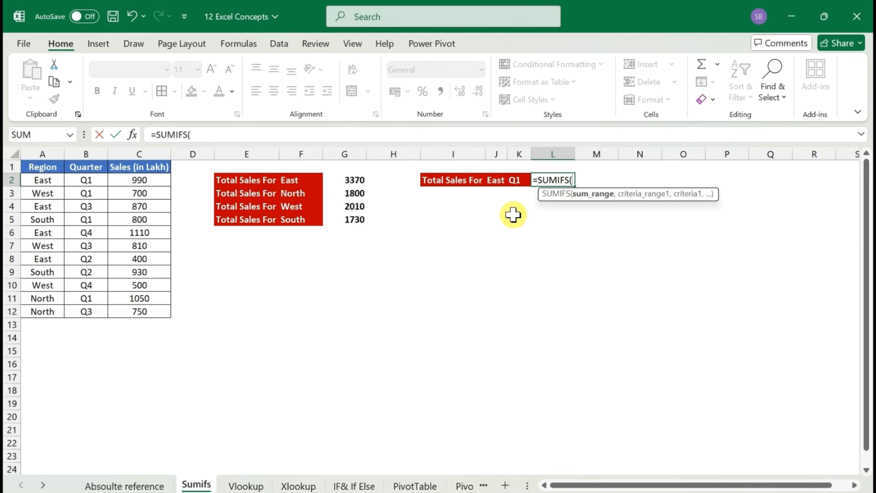
key("Left")
key("Left")
key("Left")
key("Left")
key("Left")
key("Left")
key("Left")
key("Left")
key("Left")
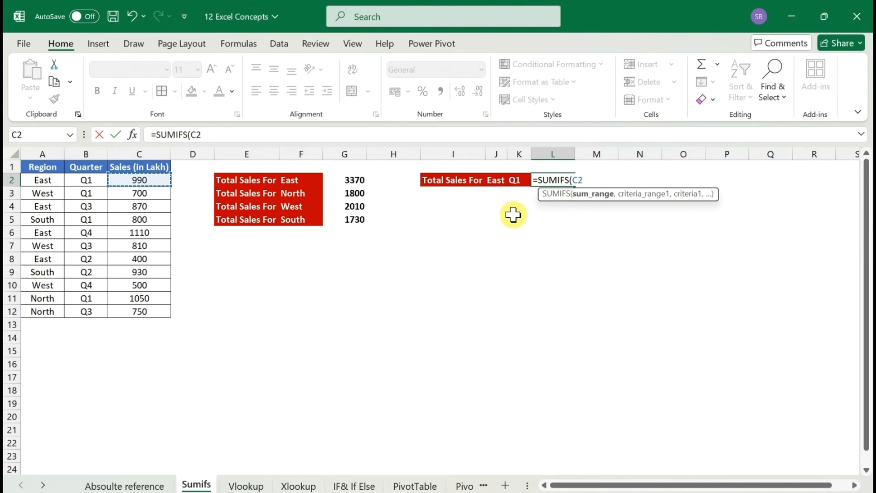
key("ctrl+shift+Down")
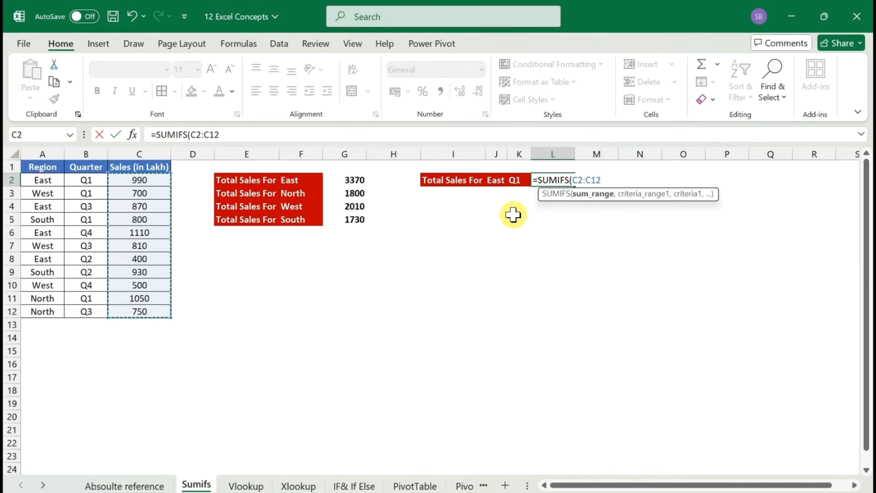
key("F4")
type(",")
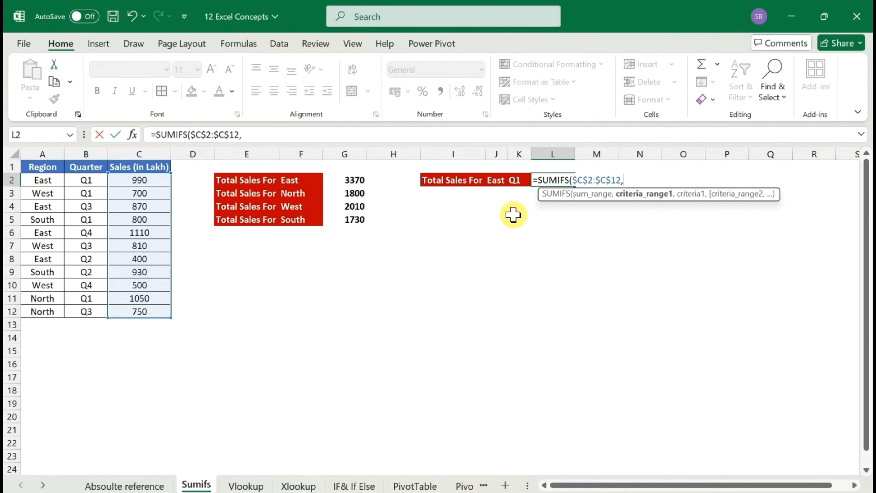
Add $A$2:$A$12 as the first criteria range and F2 as its criterion in the L2 formula
left_click(43, 180)
key("ctrl+shift+Down")
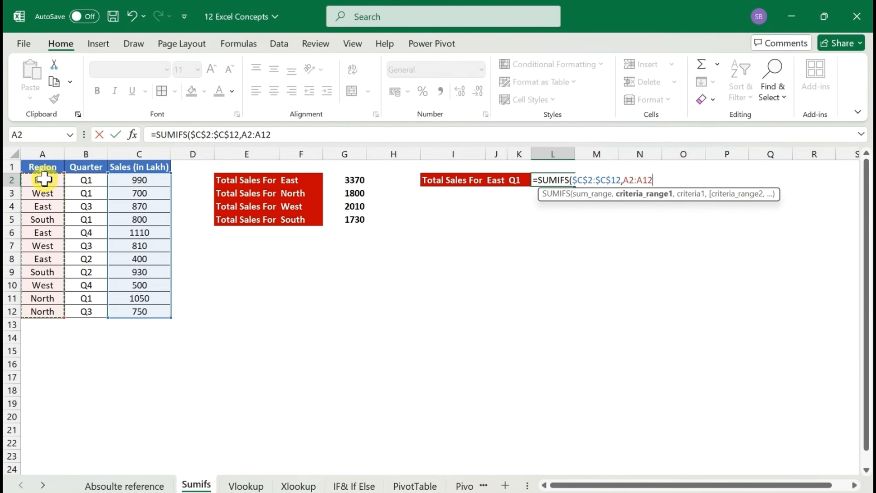
key("F4")
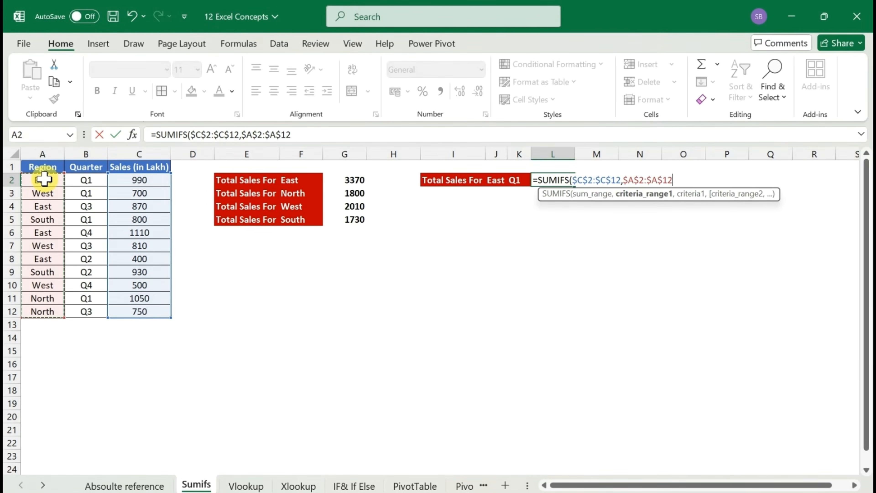
type(",")
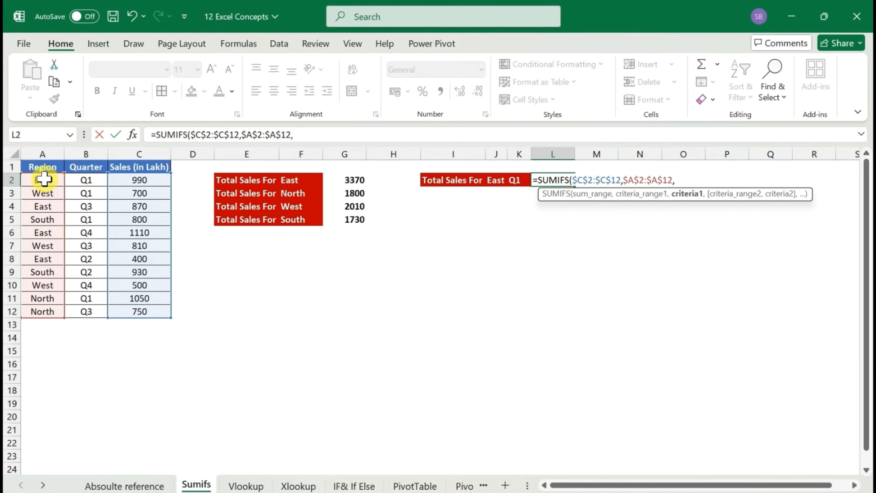
left_click(298, 180)
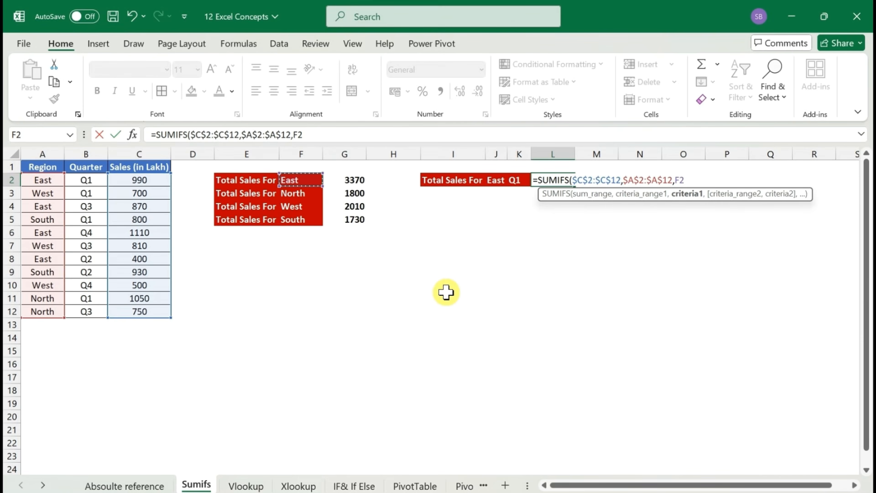
type(",")
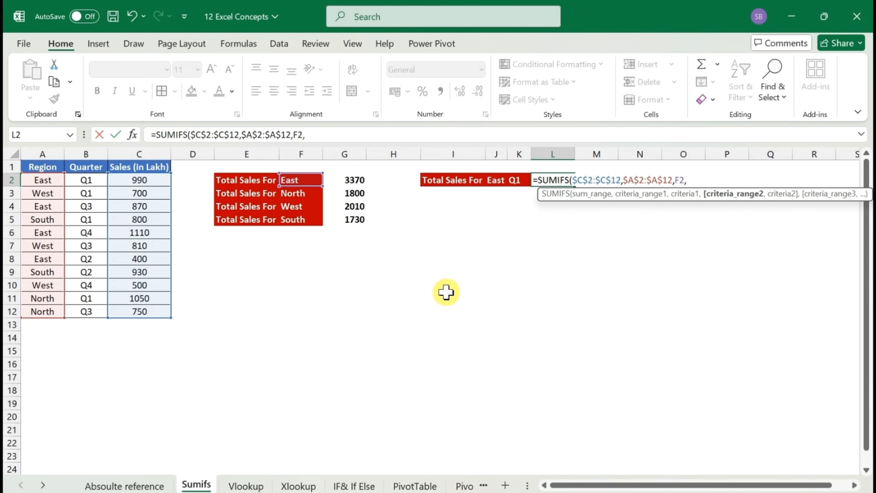
Complete the SUMIFS formula in L2 with $B$2:$B$12 as the second criteria range and "Q1" as its criterion
left_click(76, 181)
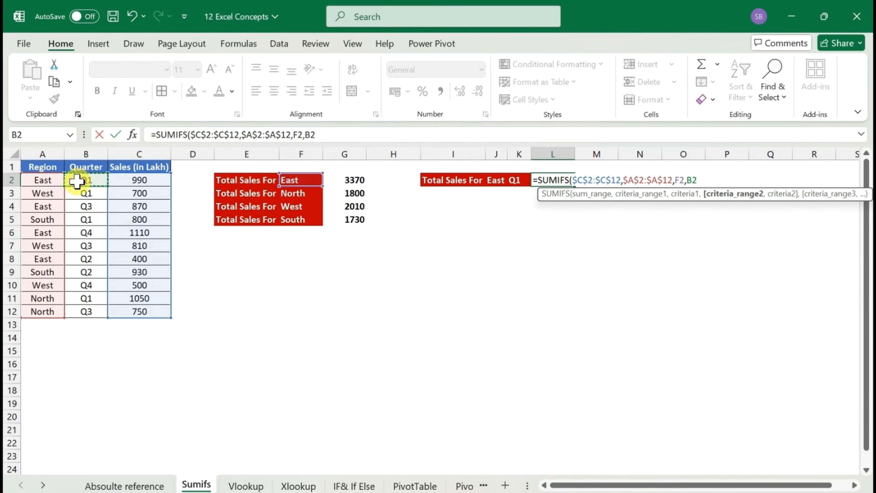
key("ctrl+shift+Down")
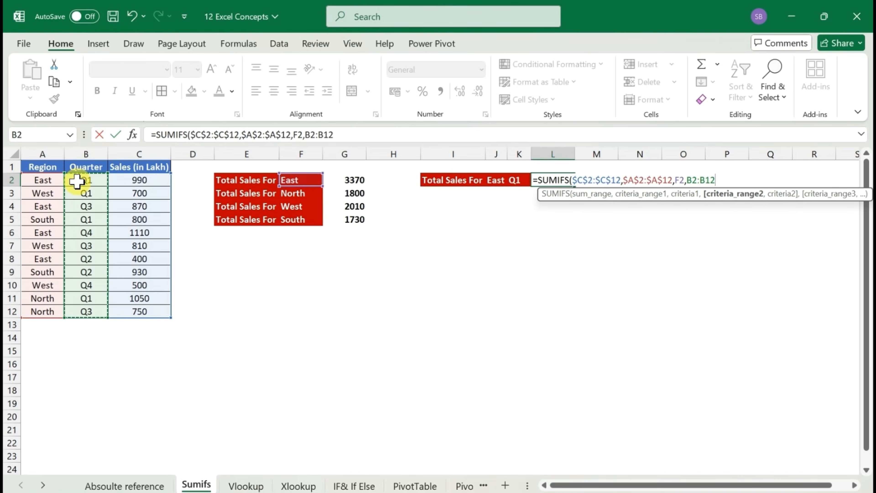
key("F4")
type(",")
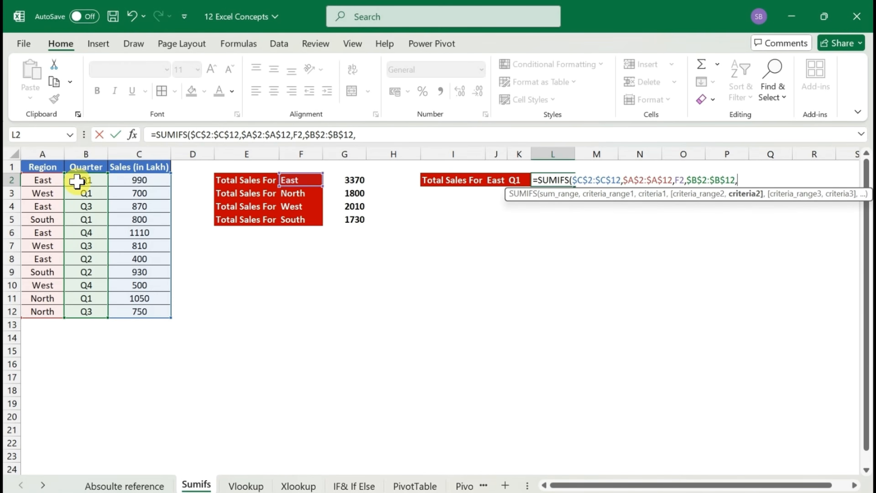
type("\"Q1\")")
key("Return")
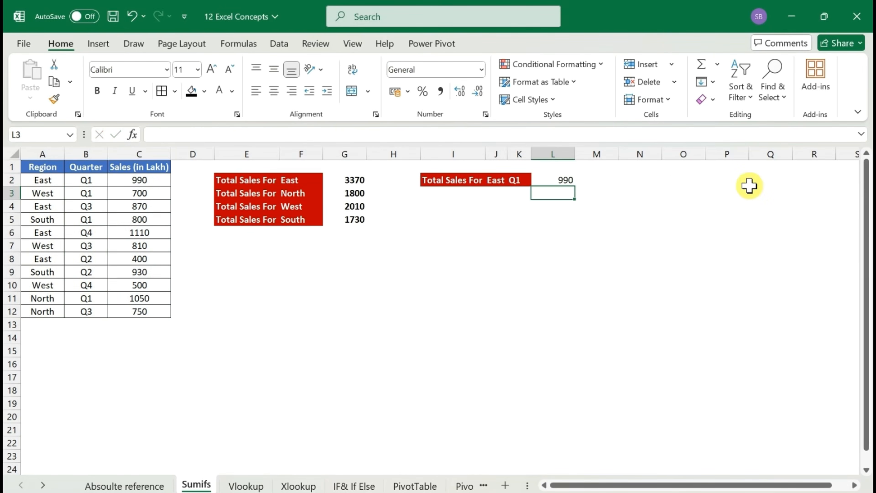
key("Up")
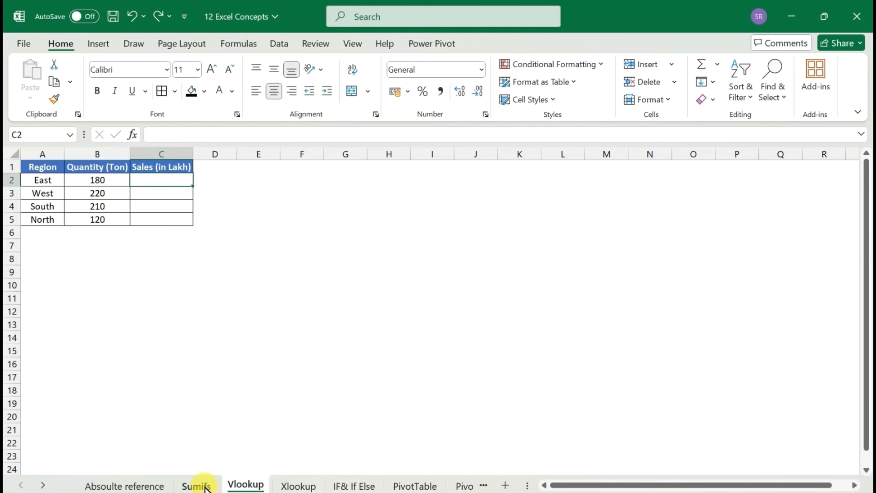
left_click(196, 485)
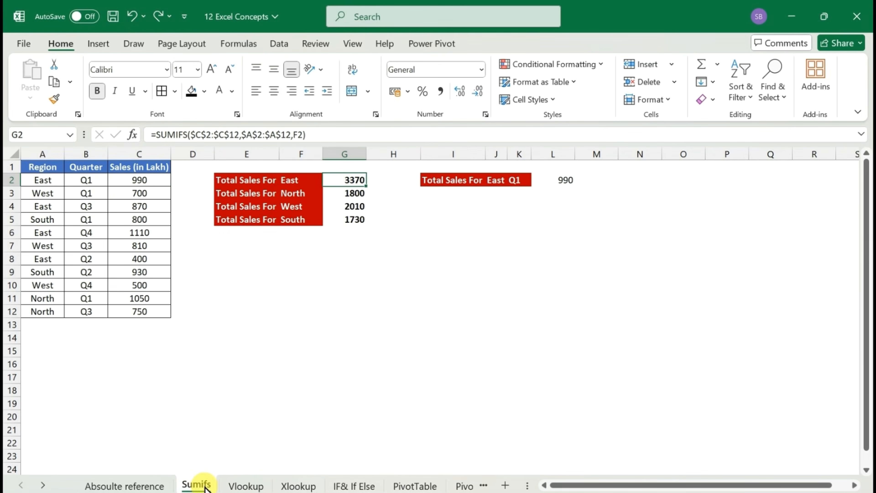
left_click(311, 190)
key("Up")
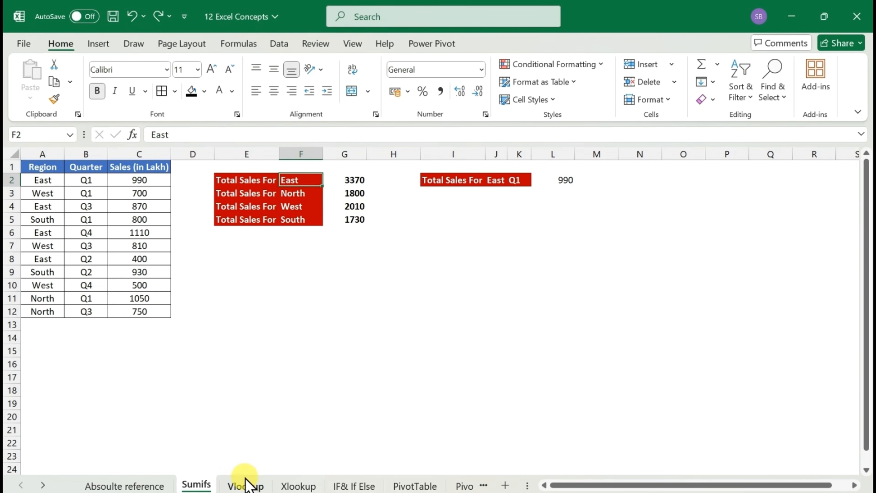
left_click(245, 485)
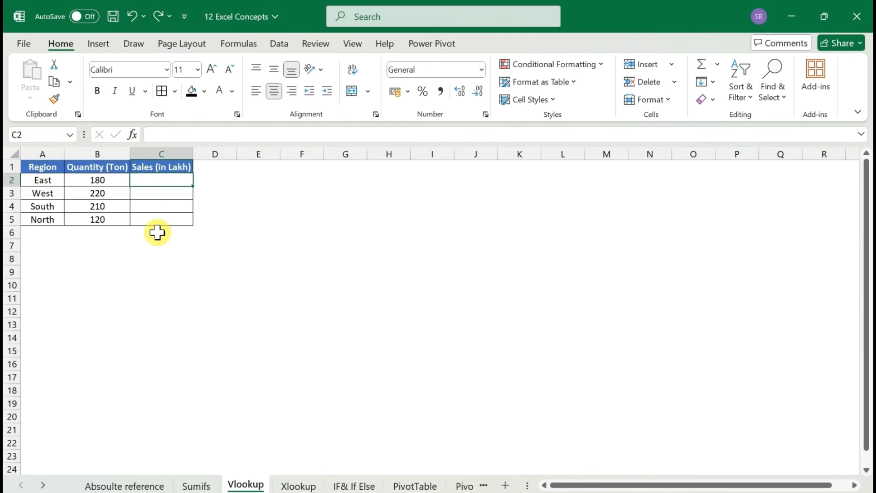
On the Sumifs sheet, copy the Region header from A1 to F1, above the region names of the totals
left_click(196, 486)
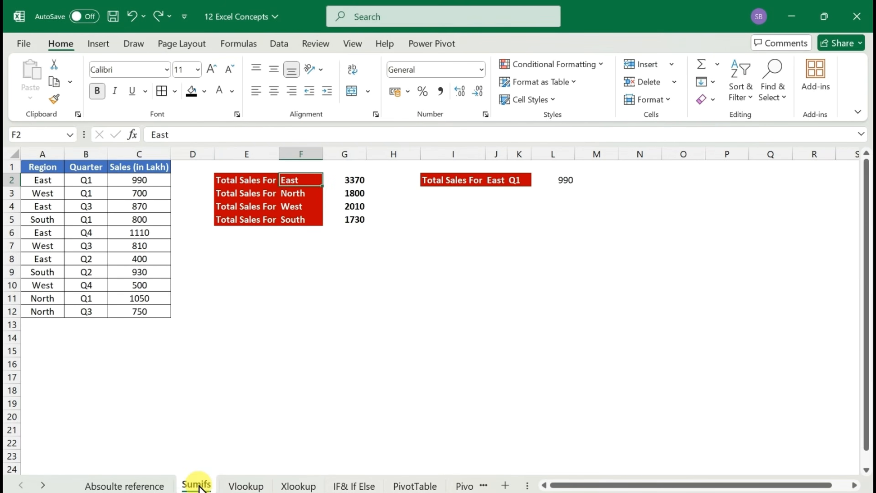
key("Up")
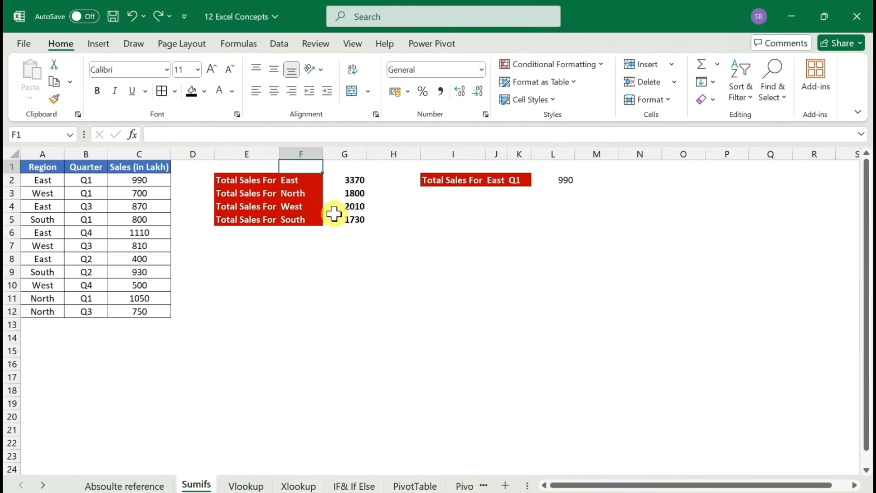
key("Left")
key("Left")
key("Left")
key("Left")
key("Left")
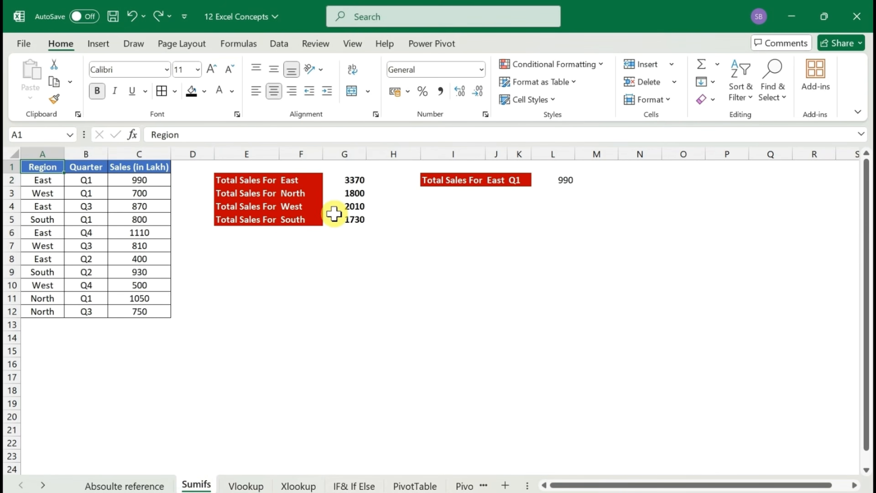
key("ctrl+c")
key("Right")
key("Right")
key("Right")
key("Right")
key("Right")
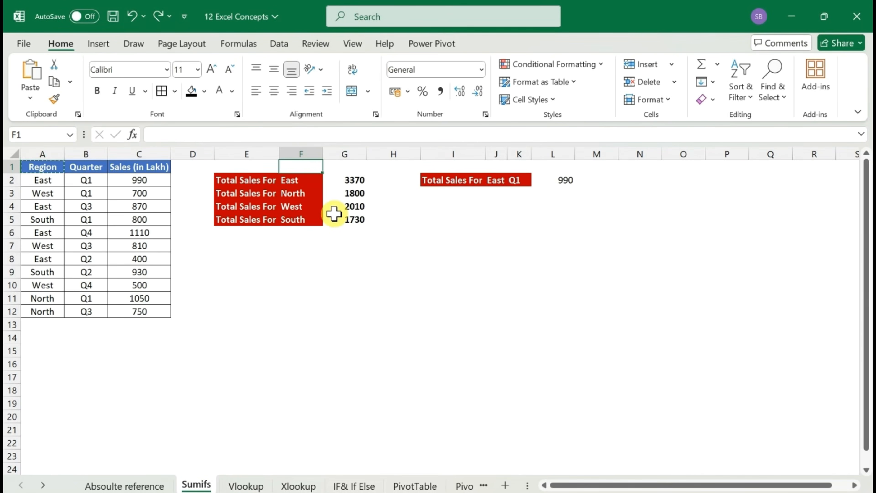
key("ctrl+v")
Enter the header Total_Sales in G1 and autofit the width of column G
key("Right")
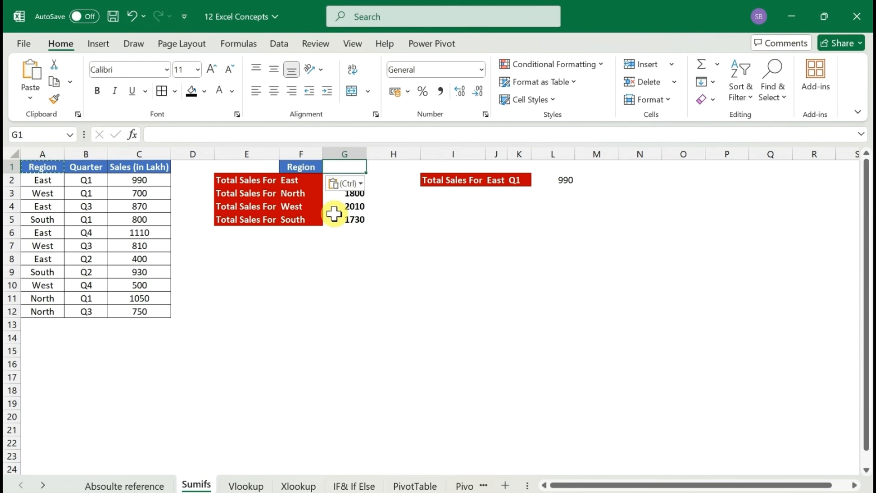
key("Escape")
type("Total_S")
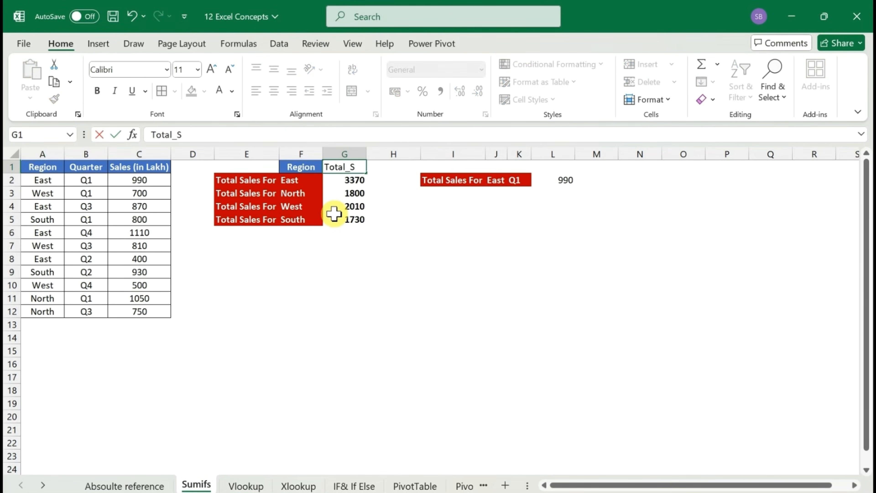
type("ales")
key("Return")
key("Up")
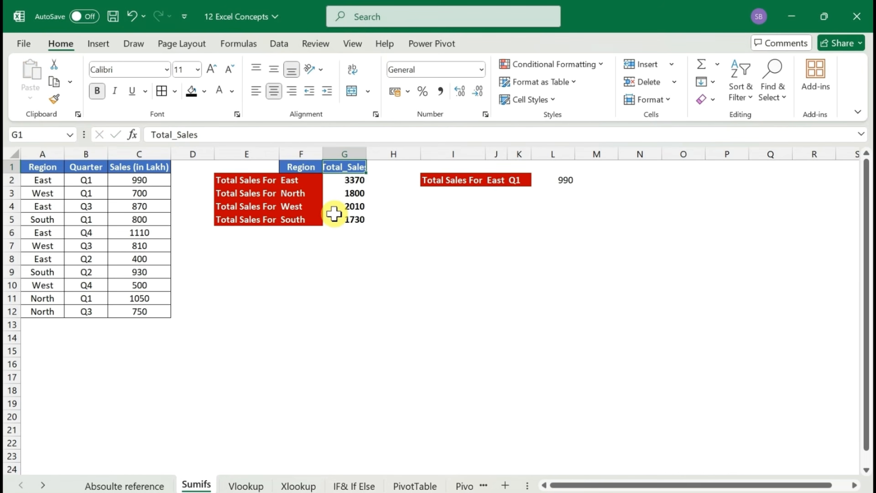
key("alt+h")
key("o")
key("i")
key("Left")
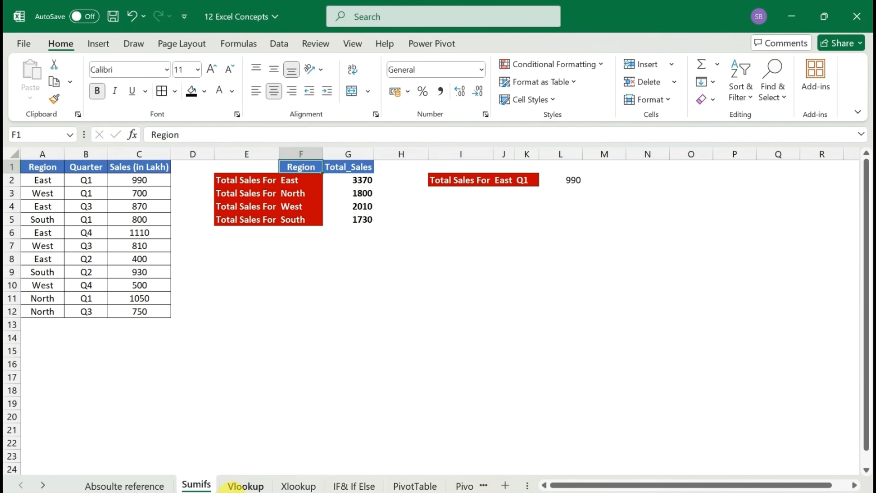
Start a VLOOKUP formula in C2 of the Vlookup sheet with A2 as the lookup value
left_click(238, 488)
left_click(178, 182)
type("=")
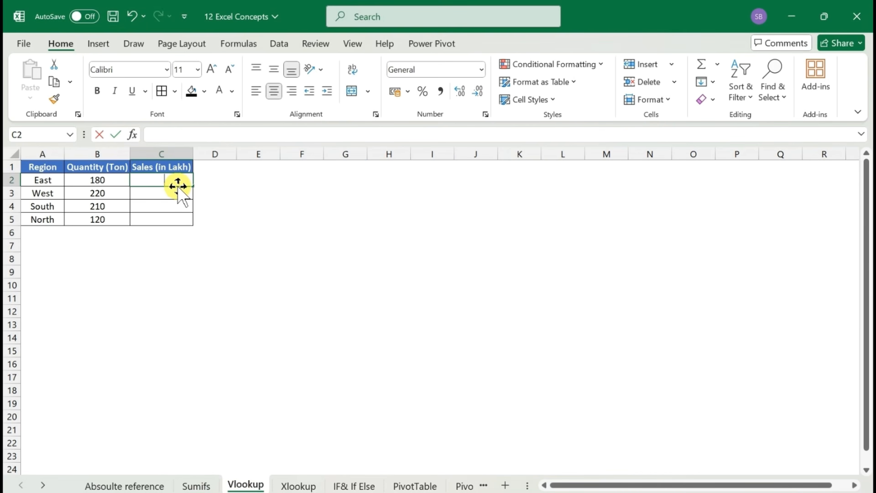
type("vl")
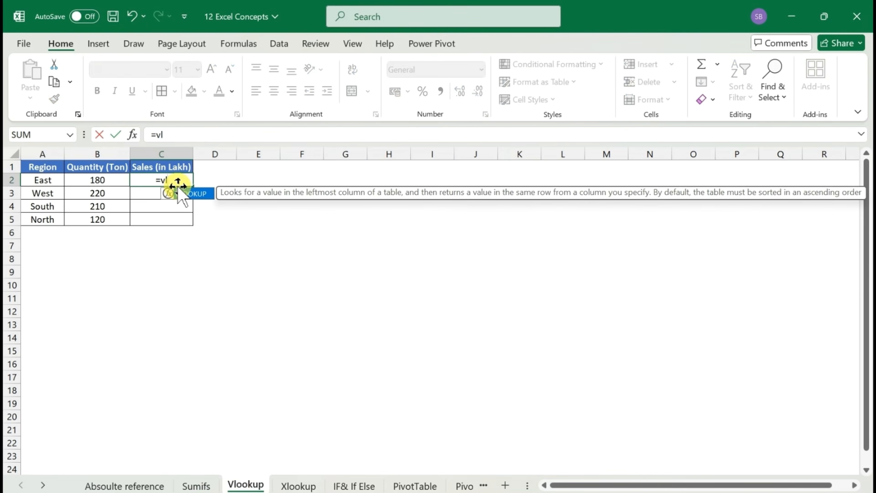
key("Tab")
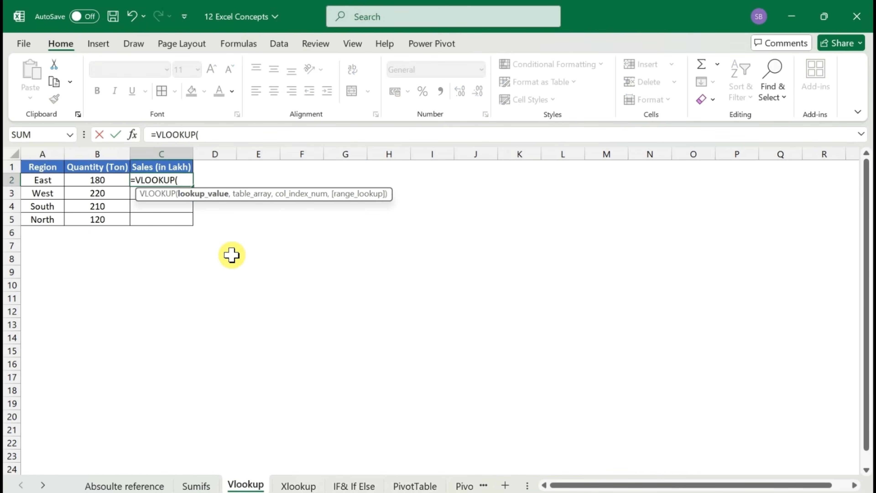
key("Left")
key("Left")
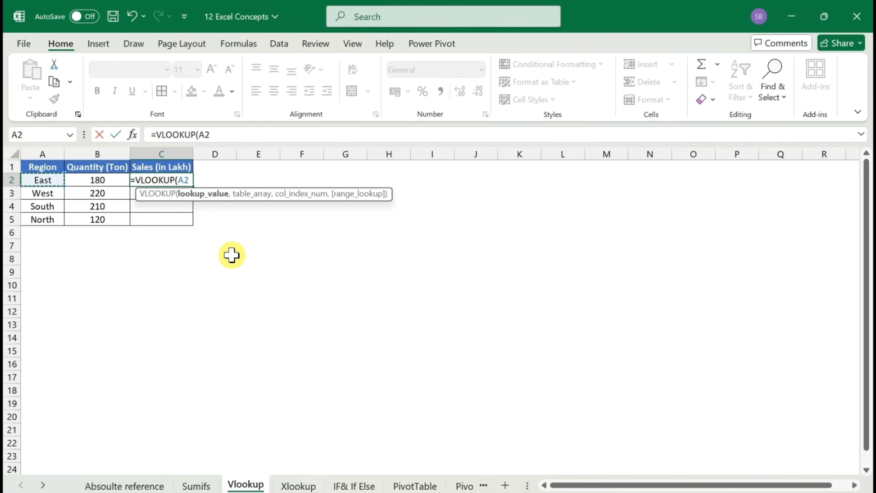
type(",")
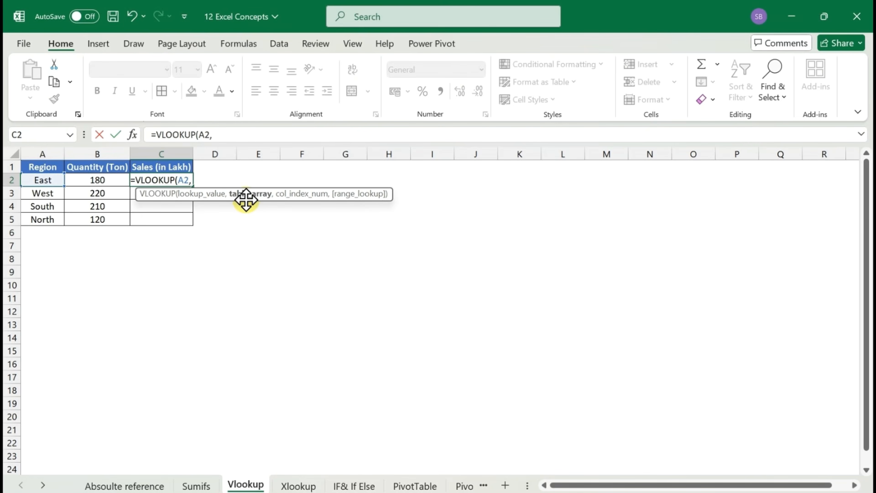
Add the absolute range $F$1:$G$5 of the Sumifs sheet as the table array of the VLOOKUP formula
left_click(196, 486)
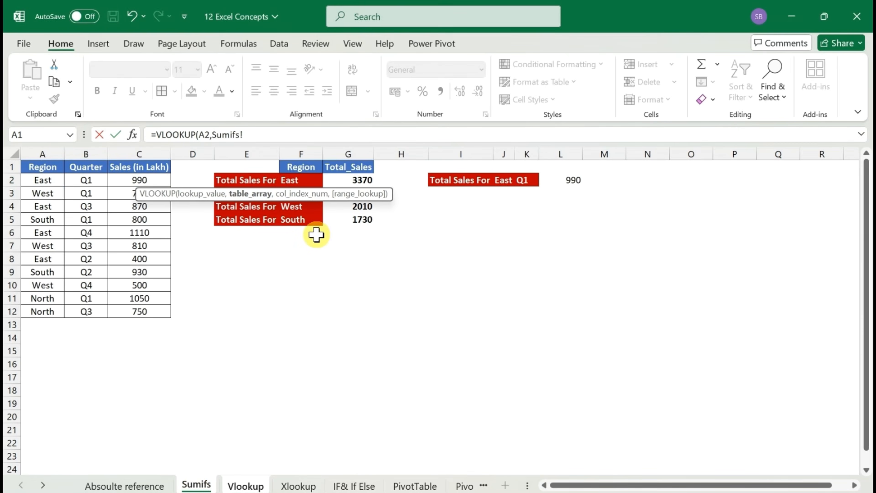
left_click(295, 180)
key("Up")
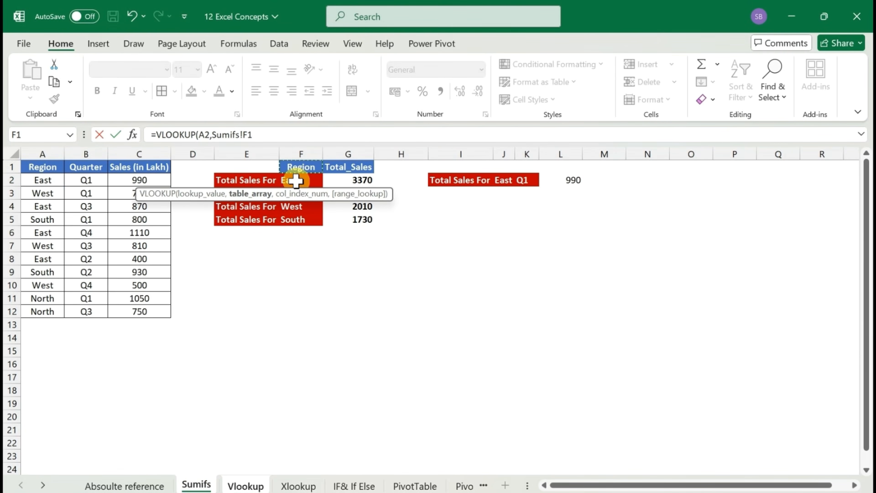
key("ctrl+shift+Down")
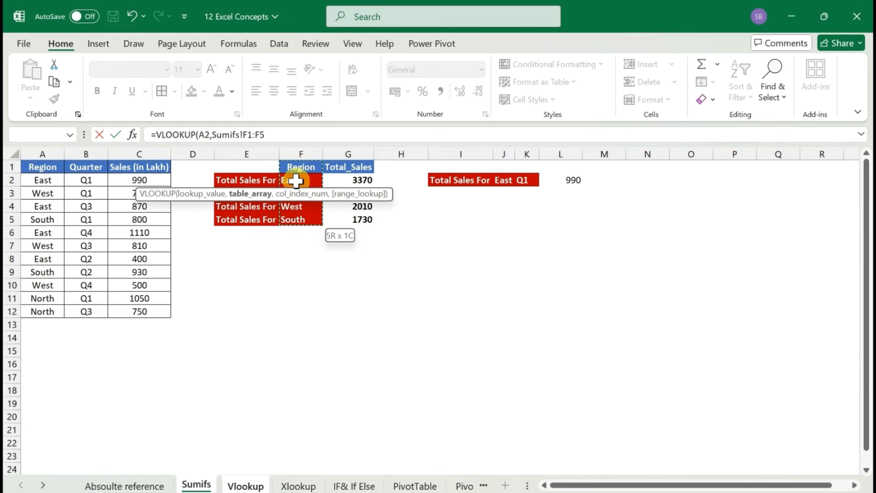
key("ctrl+shift+Right")
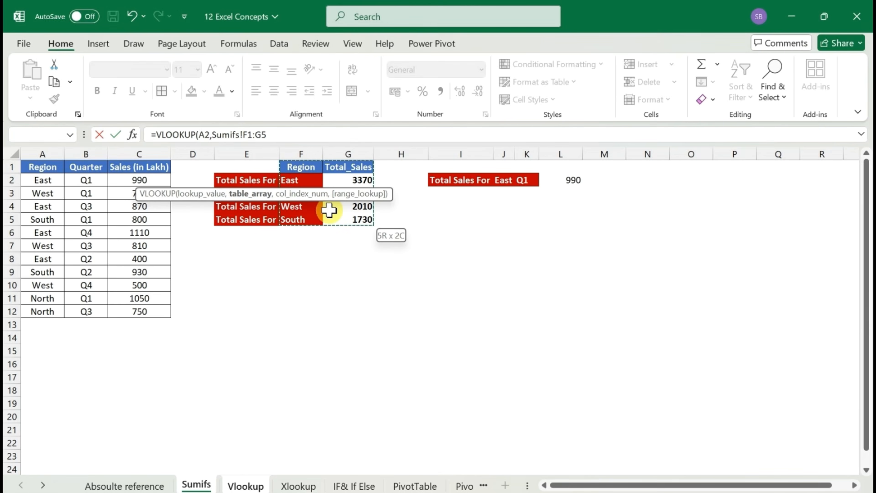
left_click(293, 180)
key("ctrl+shift+Down")
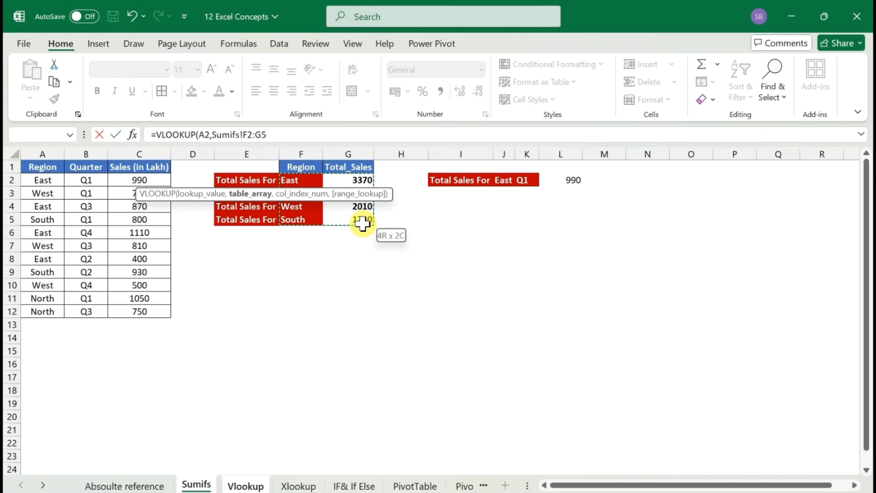
key("Up")
key("shift+Right")
key("F4")
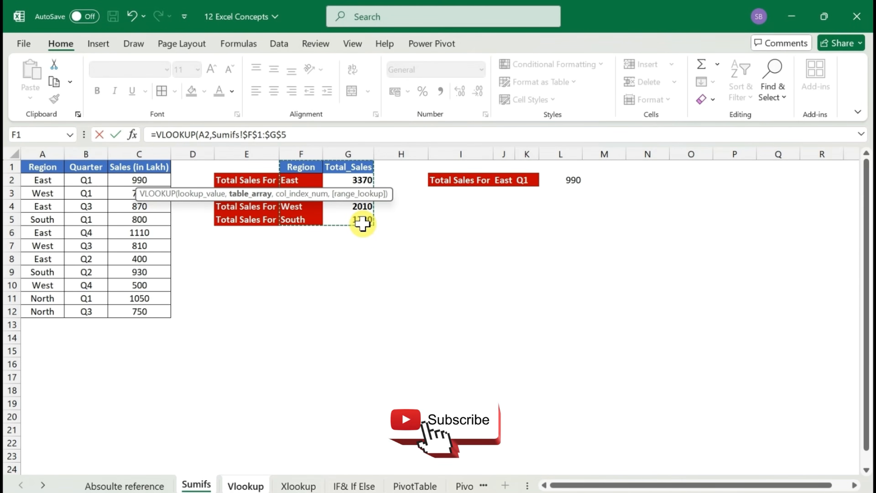
type(",")
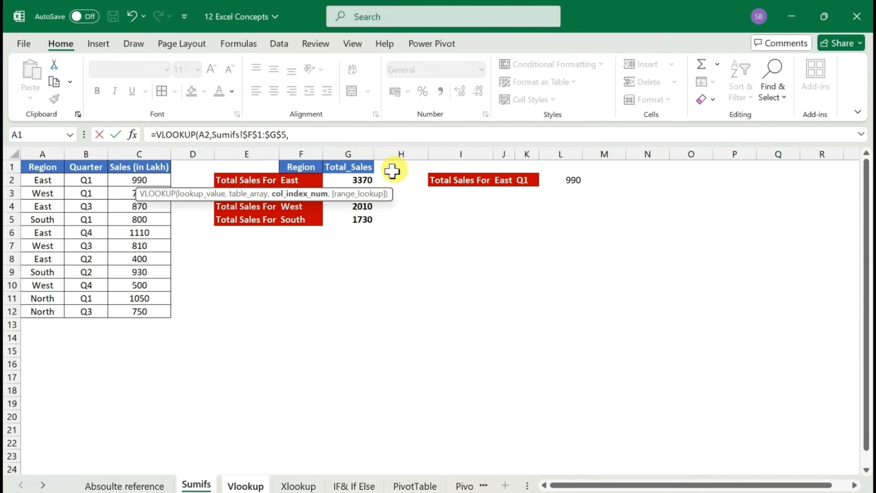
Complete the VLOOKUP formula in C2 with column index 2 and FALSE for an exact match
left_click(316, 134)
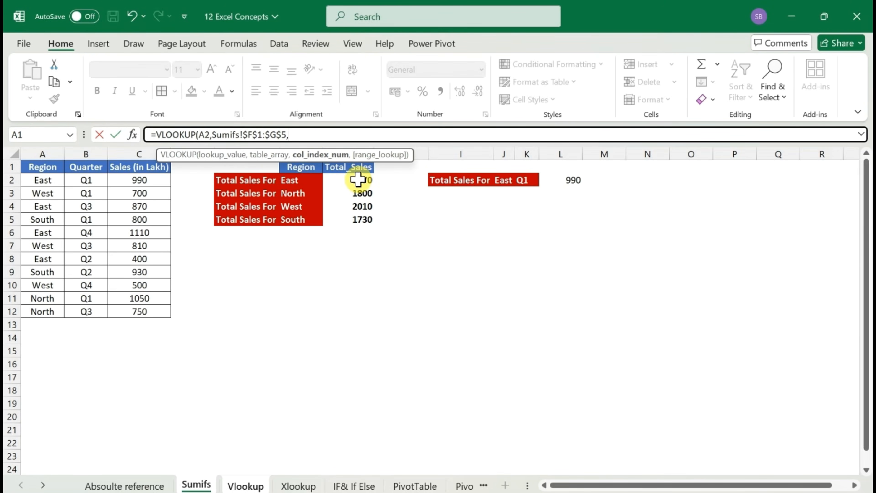
type("2,")
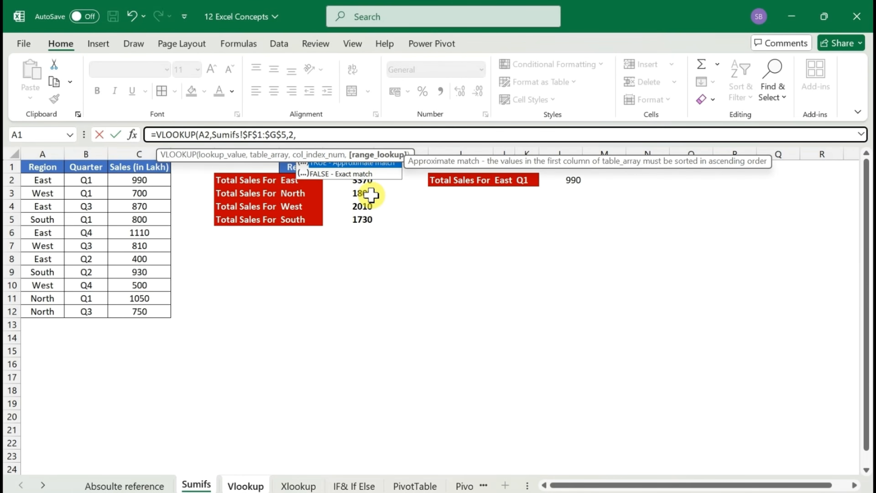
key("Down")
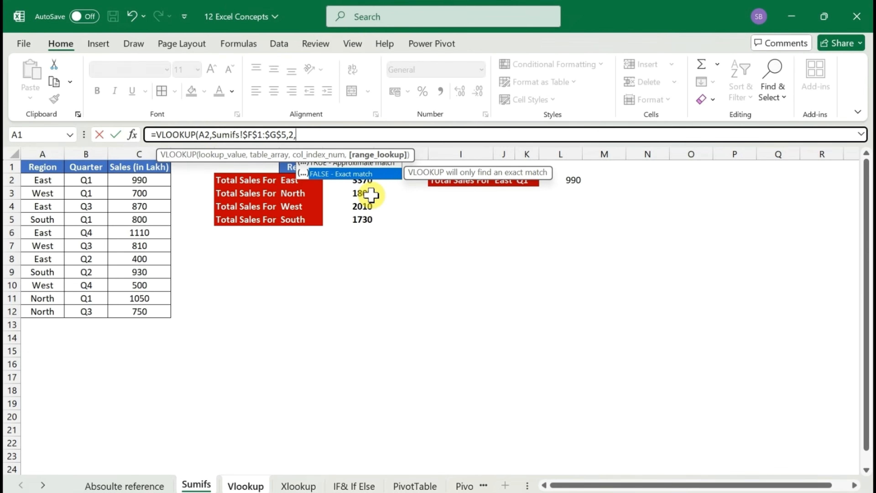
key("Tab")
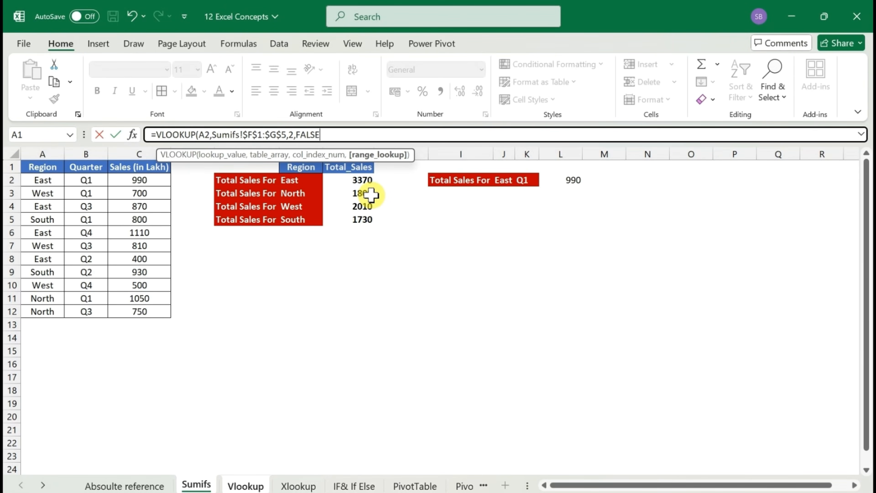
type(")")
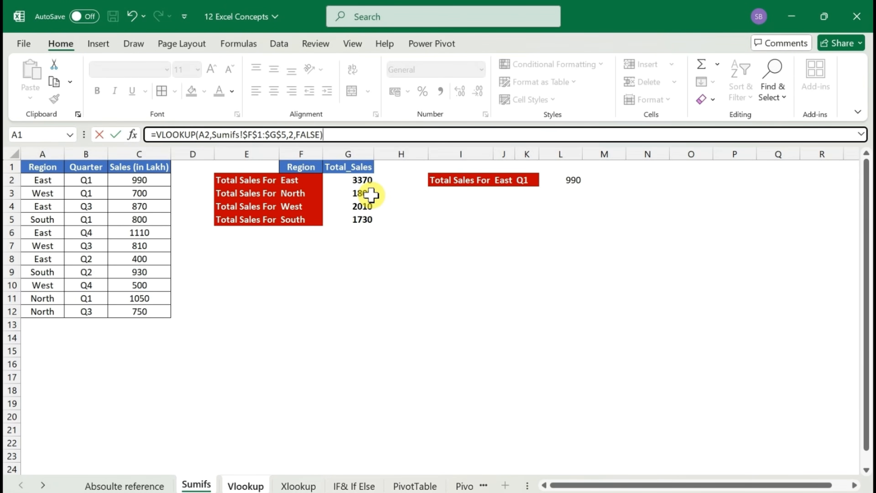
key("Return")
key("Up")
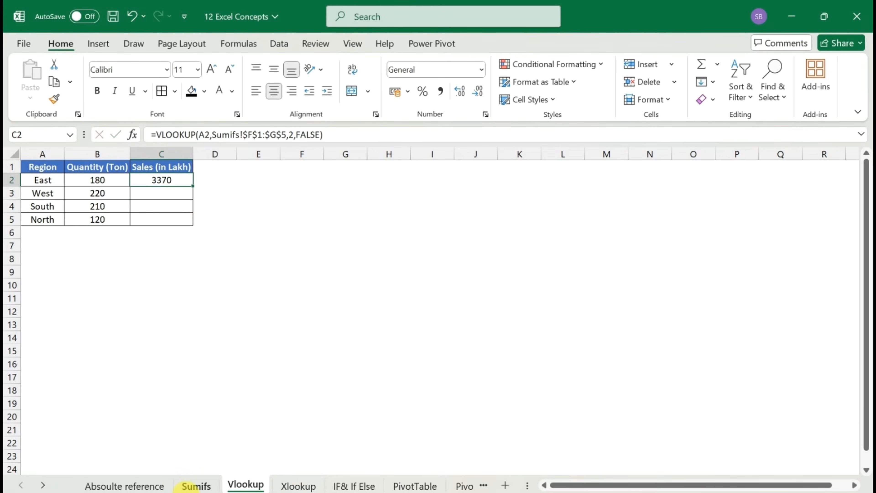
Check the East sales lookup against the Sumifs sheet and fill the C2 formula down to C5
left_click(197, 488)
left_click(247, 486)
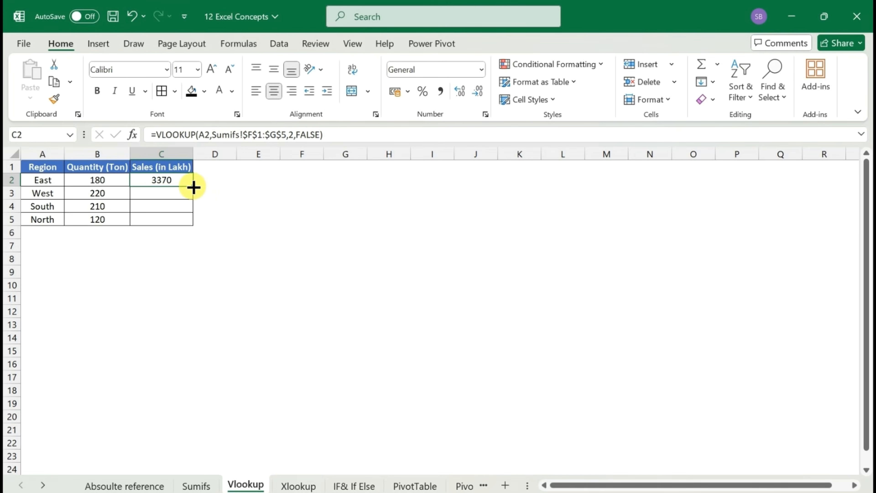
double_click(193, 187)
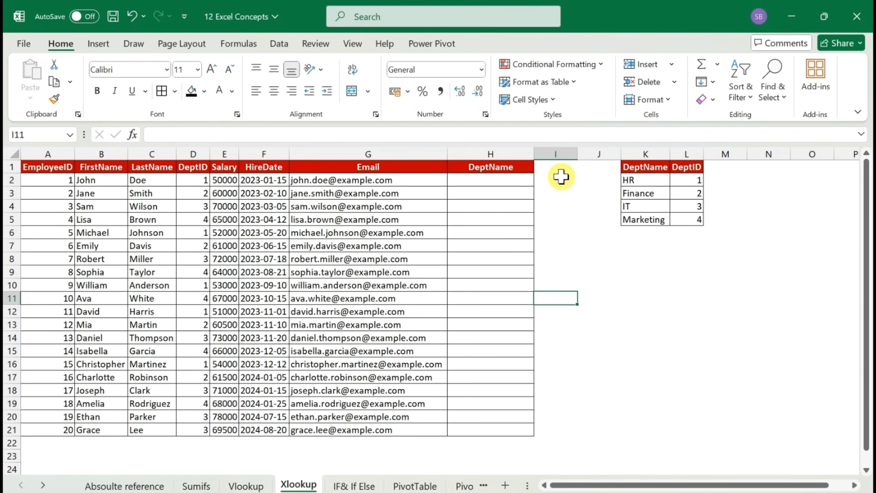
Examine the employee table on the Xlookup sheet, from the DeptName column back to the EmployeeID column
left_click(490, 183)
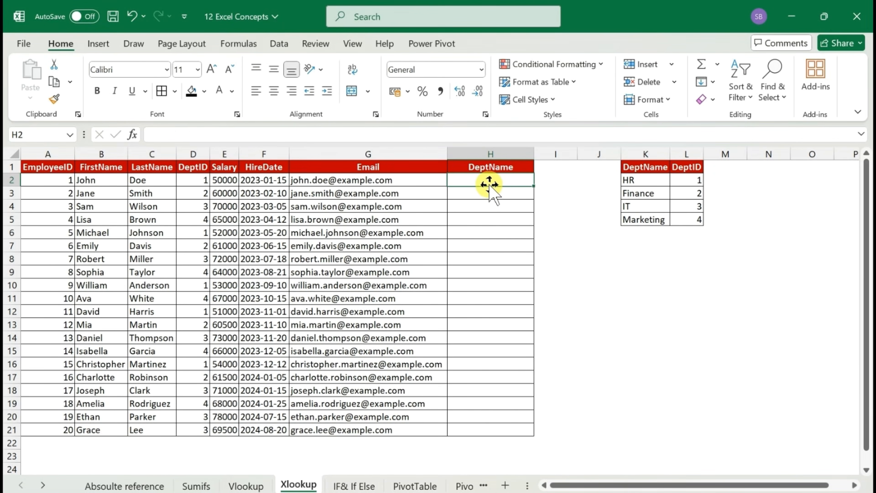
key("Left")
key("Home")
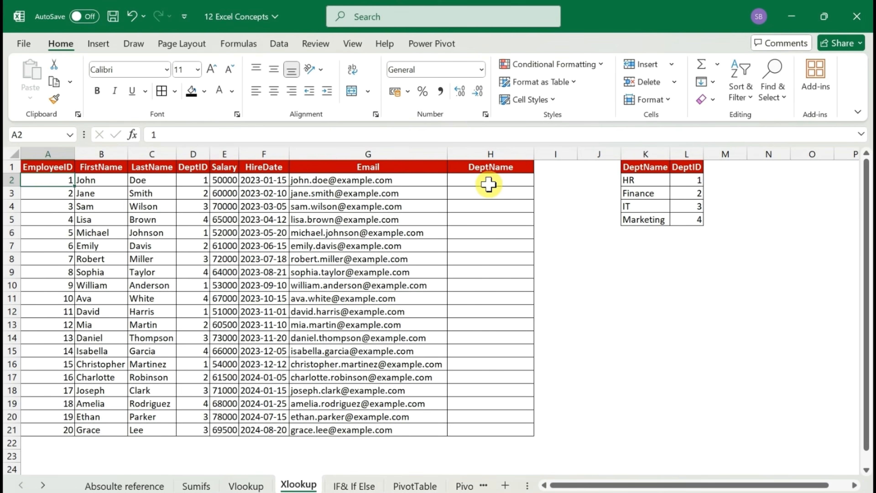
key("Up")
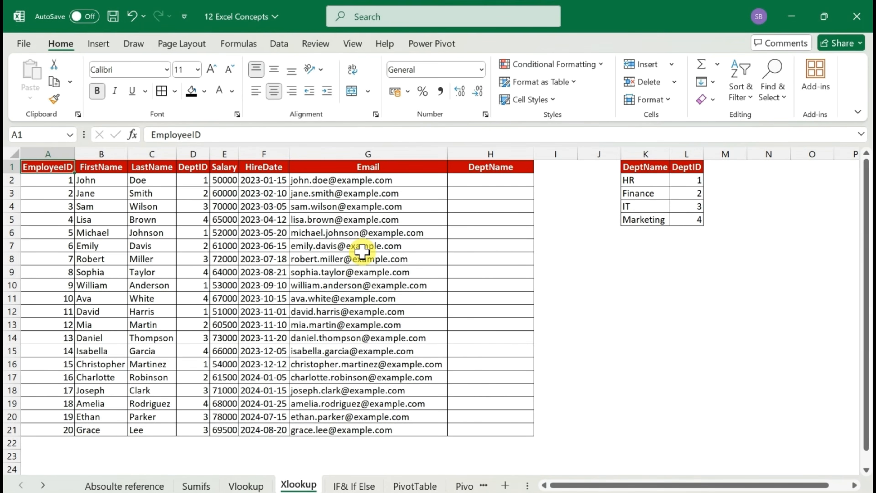
left_click(90, 191)
key("Up")
key("Left")
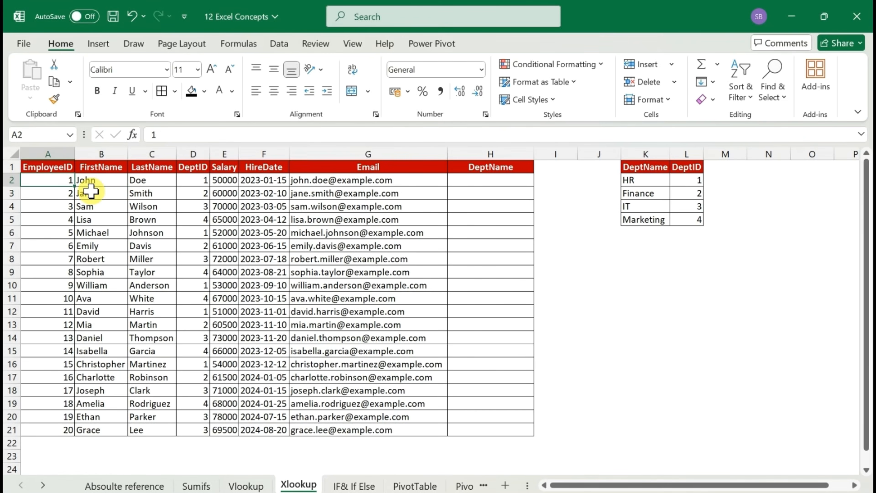
Examine the employee table's column headers from EmployeeID across to DeptName
key("Up")
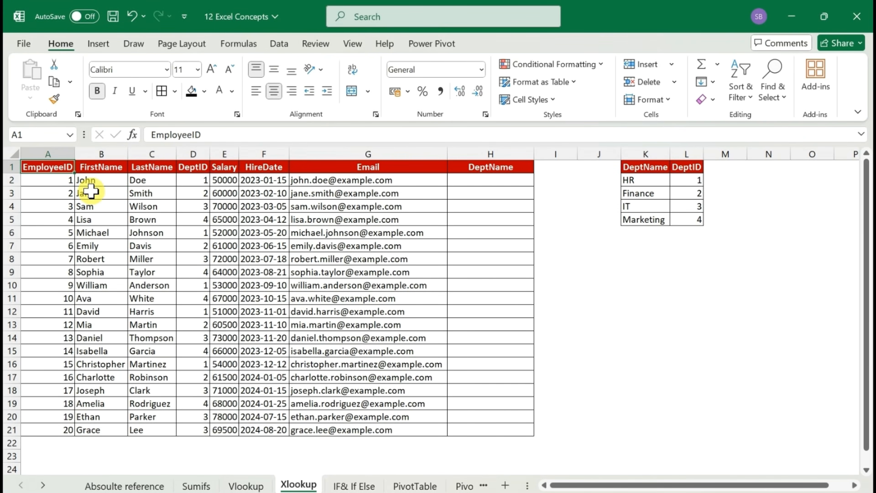
key("Right")
key("Right")
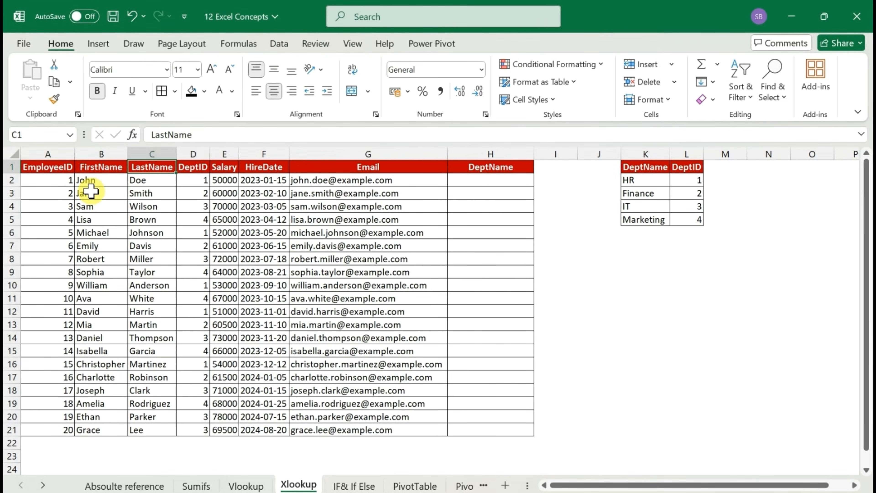
key("Right")
key("Right")
key("Right")
key("Right")
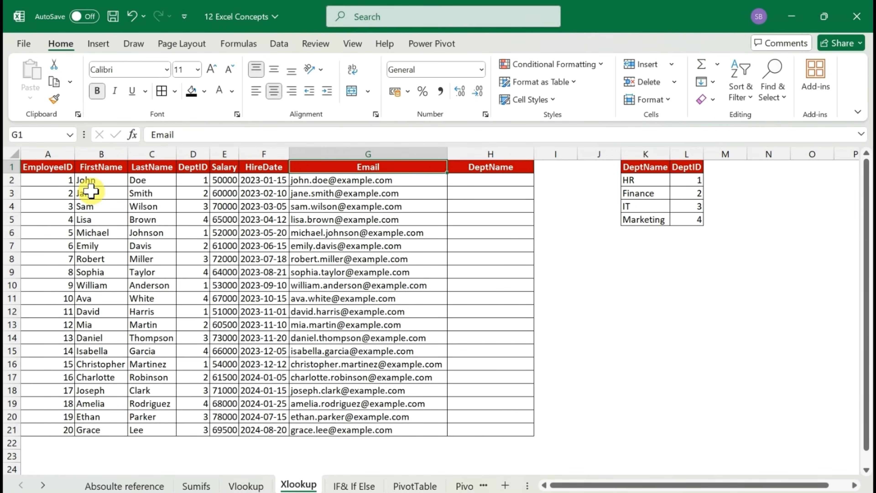
key("Right")
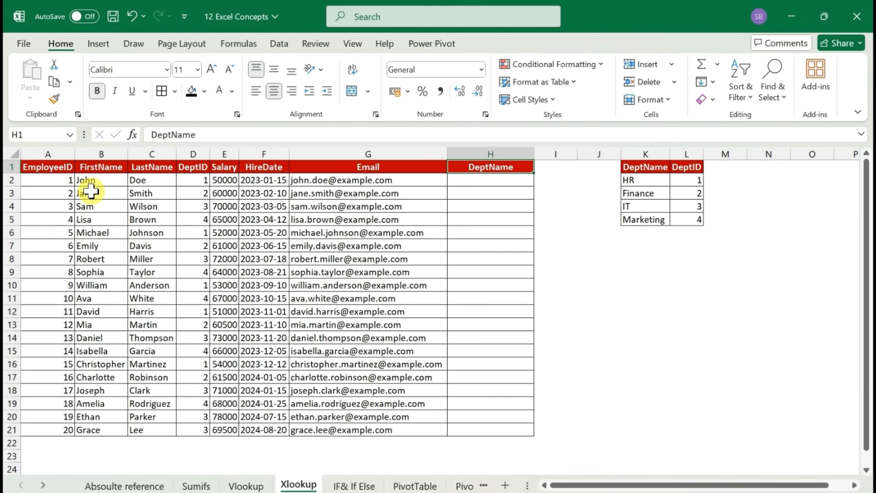
Examine the department reference table, comparing the order of its DeptName and DeptID columns
key("Down")
key("Right")
key("Right")
key("Right")
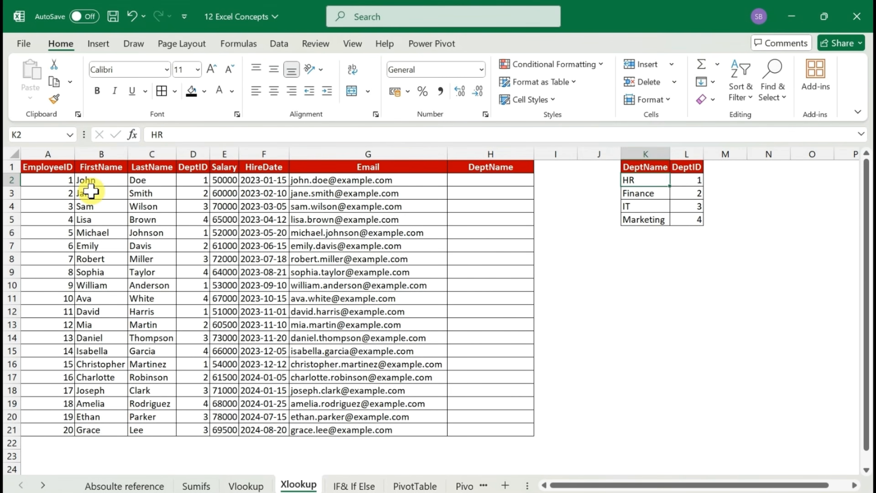
key("Up")
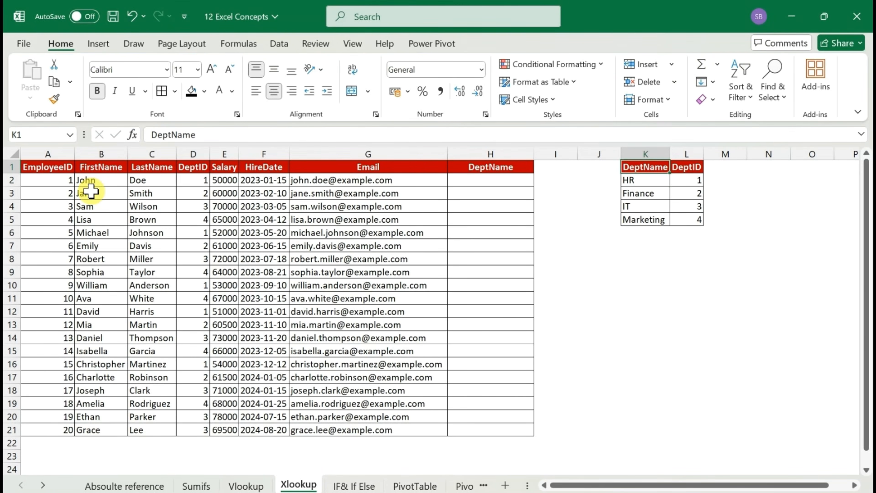
key("Down")
key("Right")
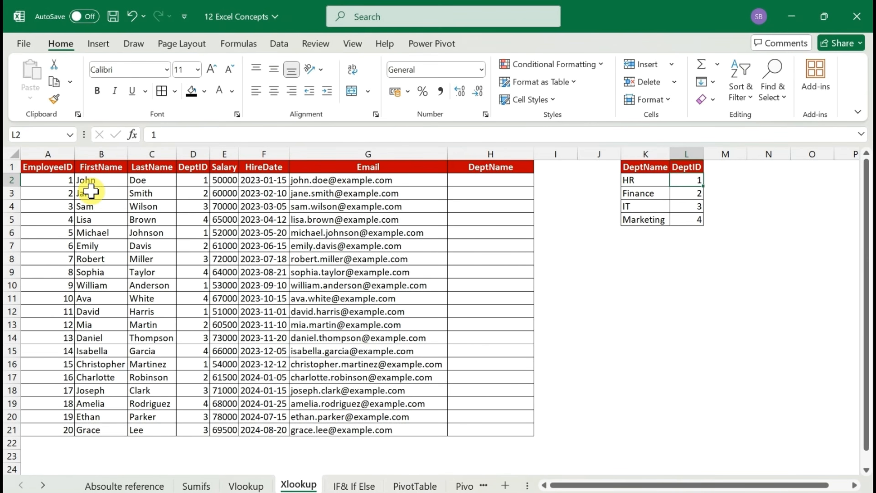
Try a VLOOKUP formula in H2 under DeptName, with the EmployeeID cell A2 as the lookup value
left_click(479, 183)
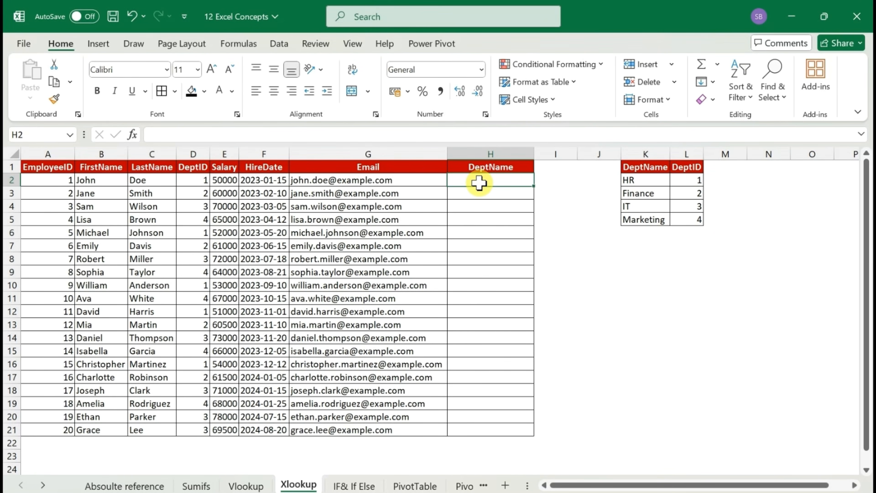
type("=")
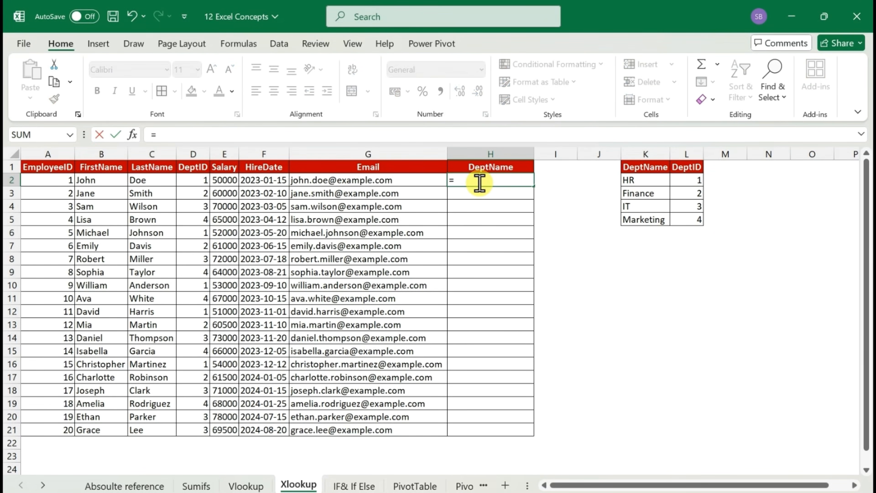
type("vl")
key("Tab")
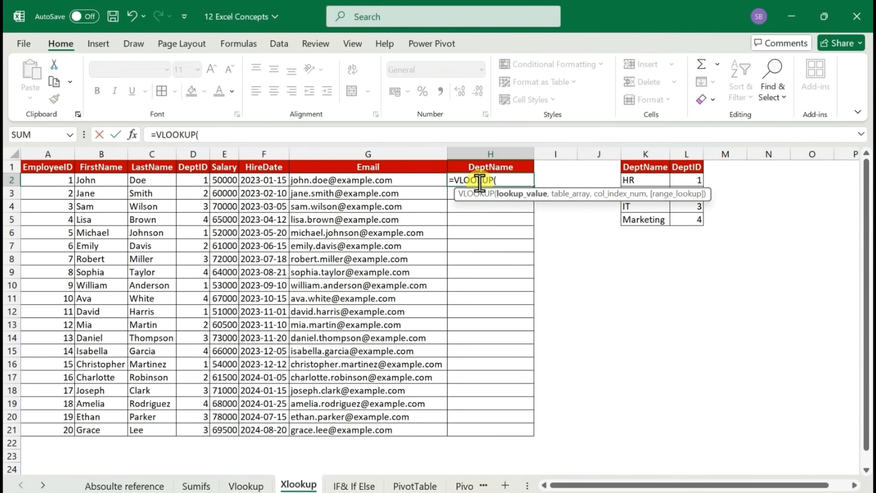
key("Left")
key("Left")
key("Left")
key("Left")
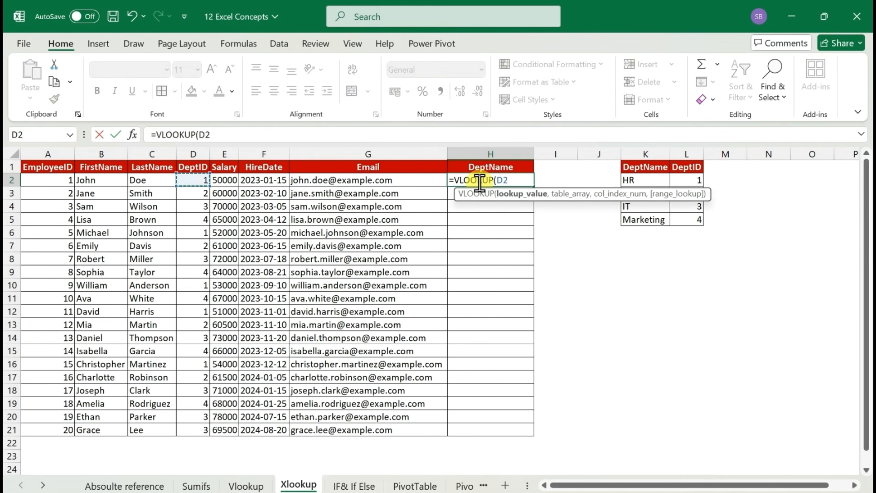
key("Left")
key("Left")
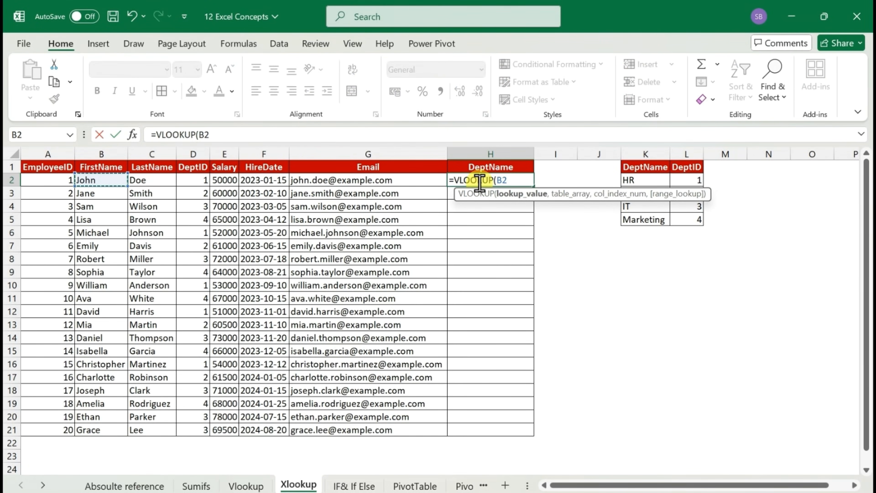
key("Left")
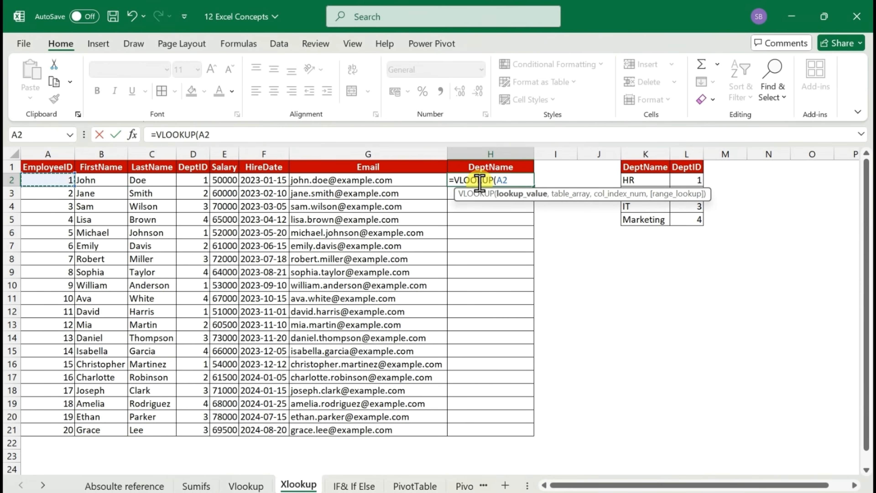
type(",")
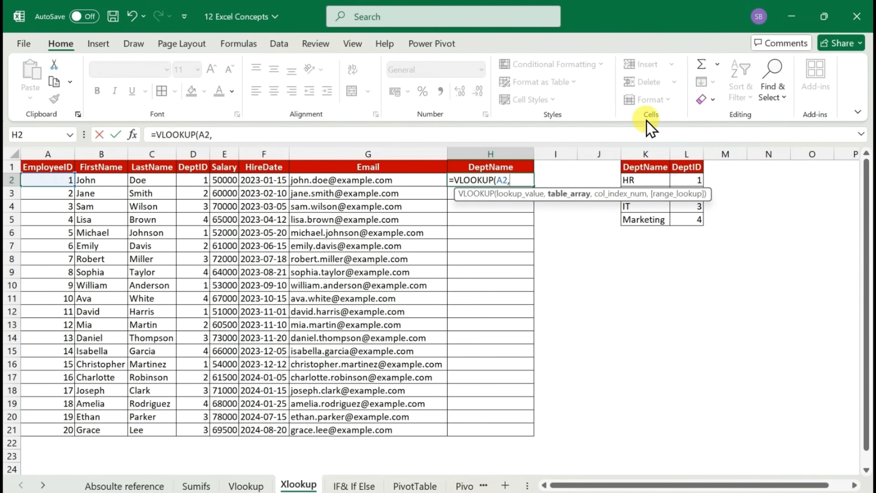
Add the absolute range $K$1:$L$5 of the department table as the VLOOKUP table array
left_click(649, 171)
key("ctrl+shift+Right")
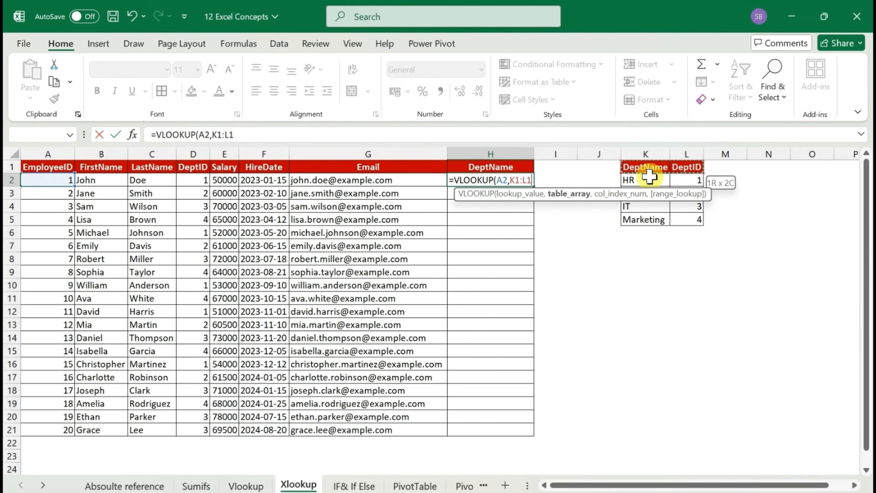
key("ctrl+shift+Down")
key("F4")
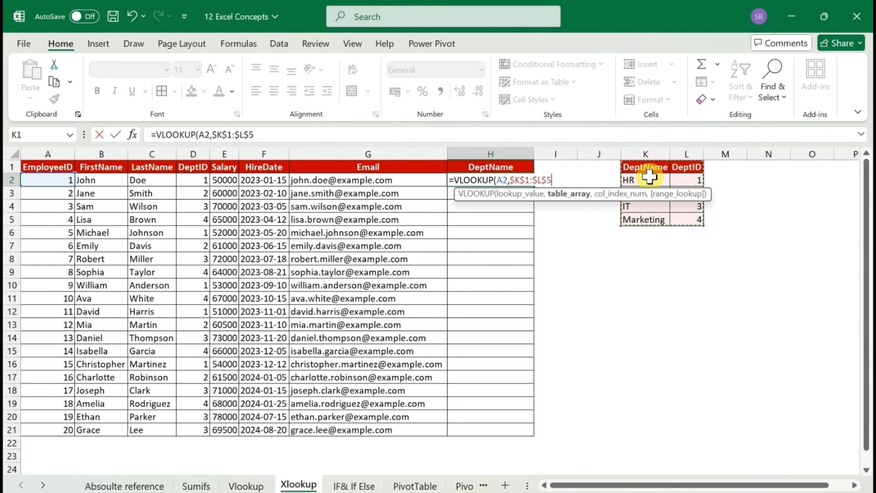
type(",-1")
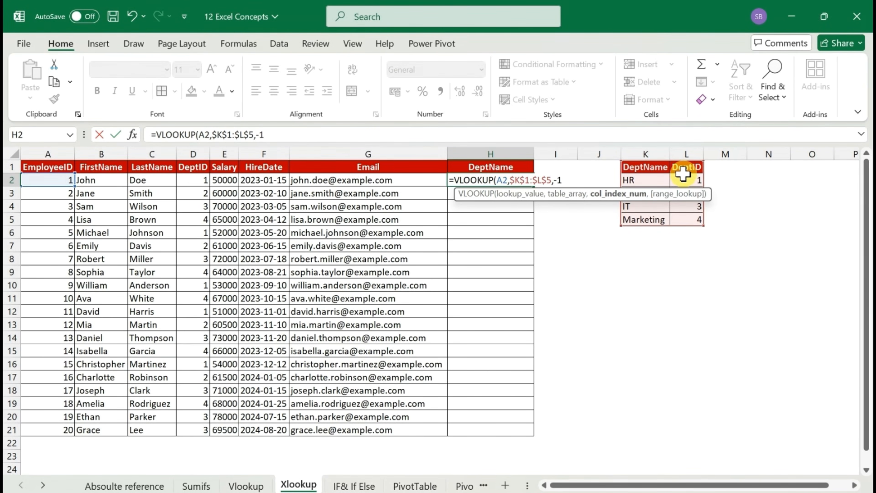
Complete the VLOOKUP in H2 with column index -1 and FALSE for an exact match
key("BackSpace")
key("BackSpace")
type("2")
key("BackSpace")
type("-1,")
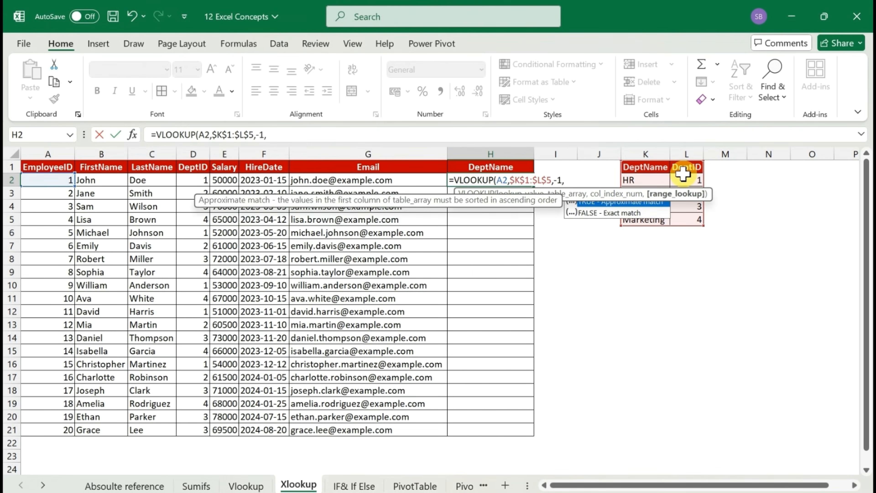
key("Down")
key("Tab")
type(")")
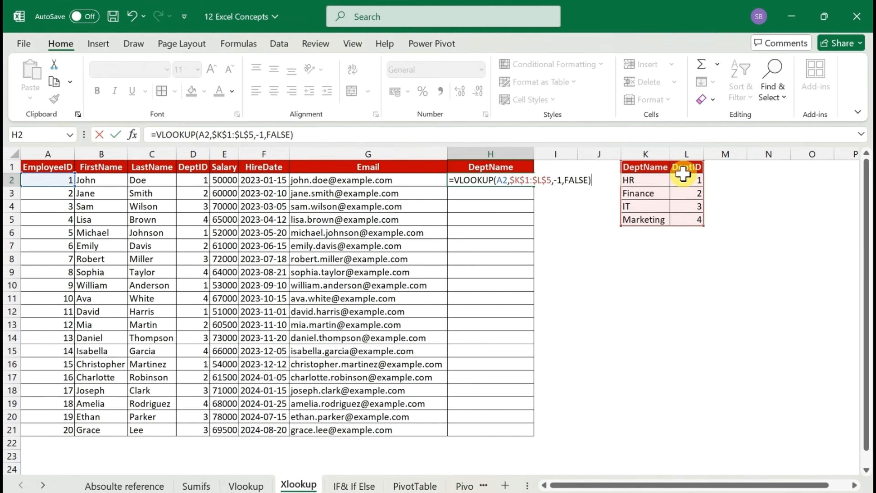
key("Return")
key("Up")
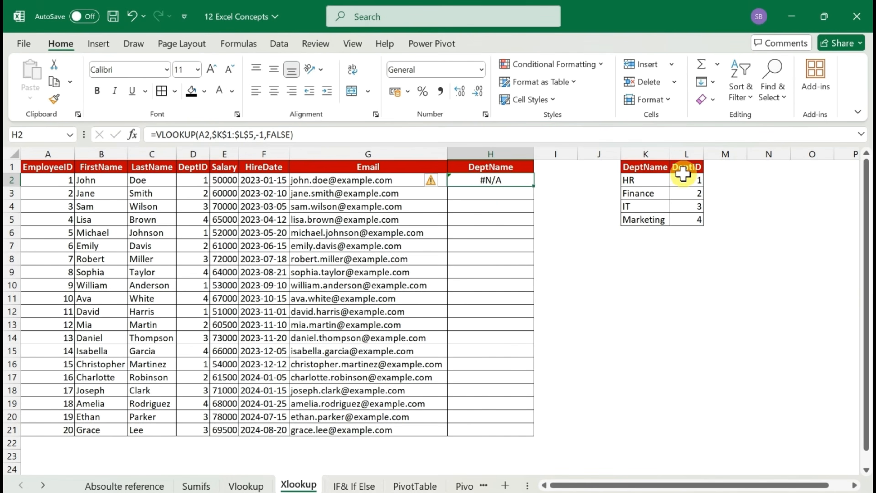
Try column index 2 in the H2 VLOOKUP formula and clear the cell
left_click(261, 134)
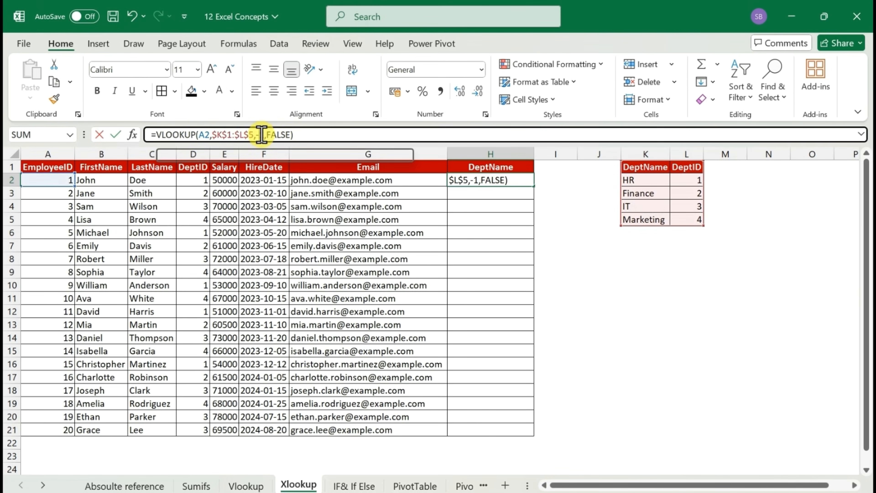
key("BackSpace")
key("BackSpace")
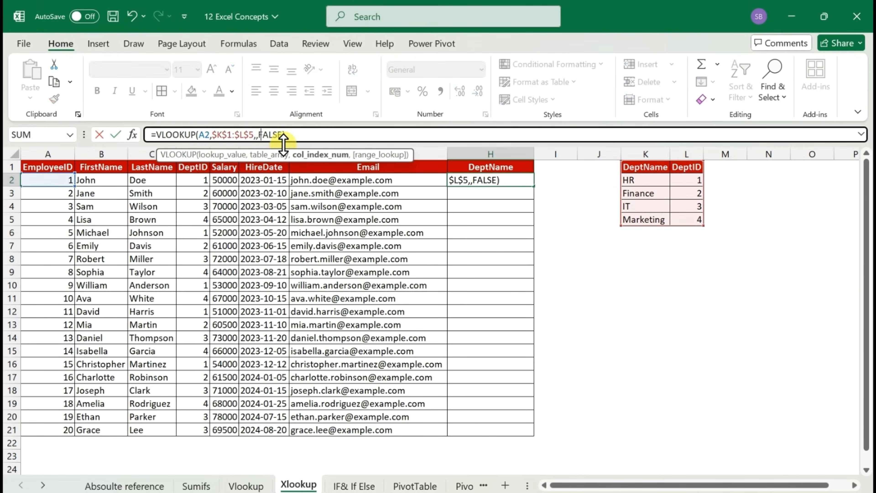
type("2")
key("Return")
key("Up")
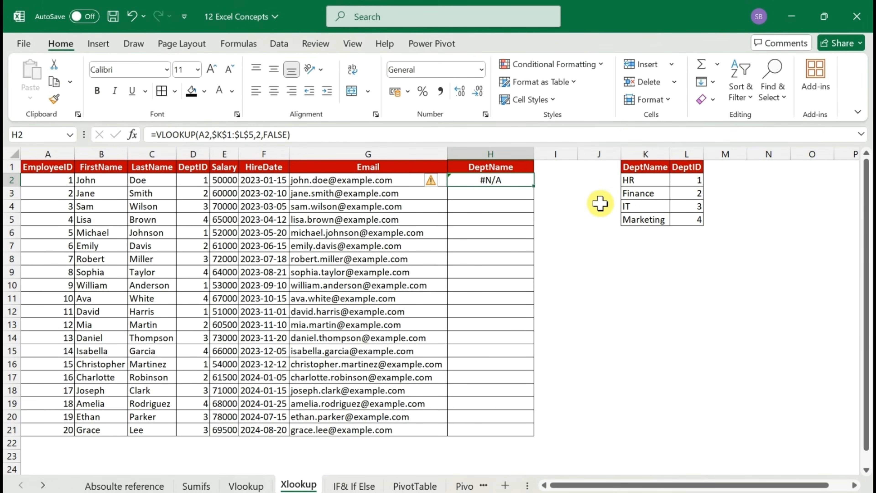
key("Delete")
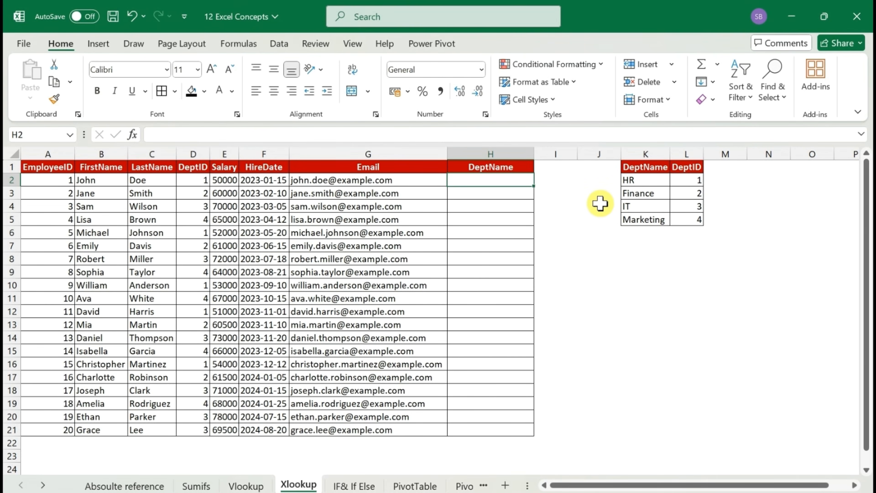
Start an XLOOKUP formula in H2 with the EmployeeID cell A2 as the lookup value
type("=")
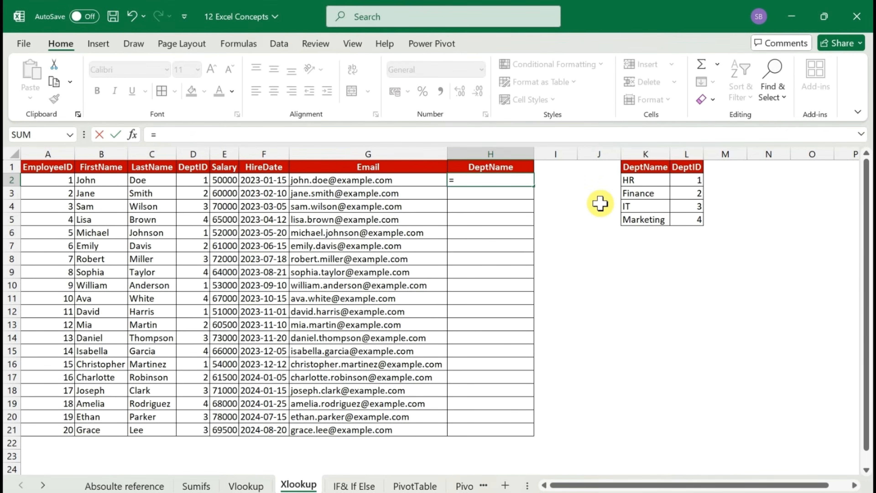
type("xl")
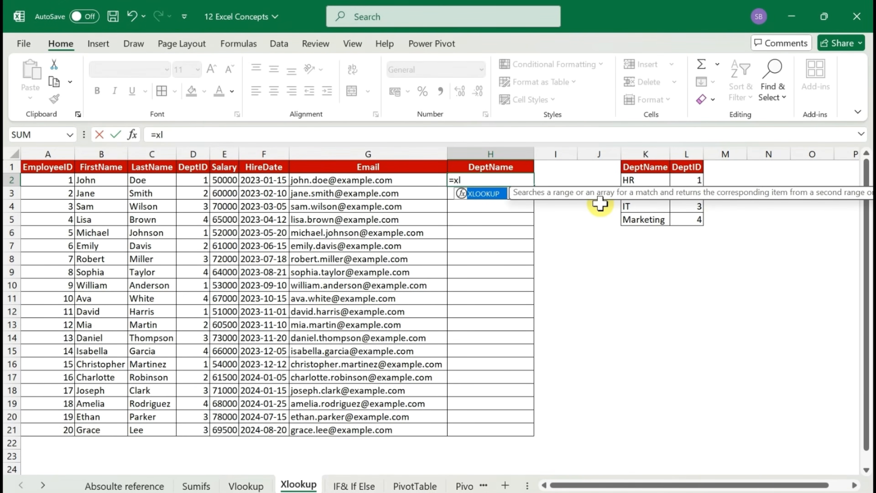
key("Tab")
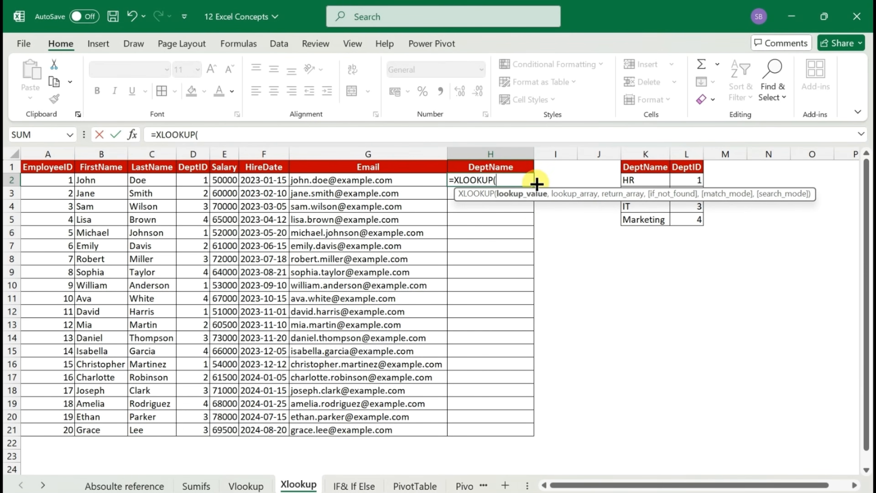
left_click(51, 179)
type(",")
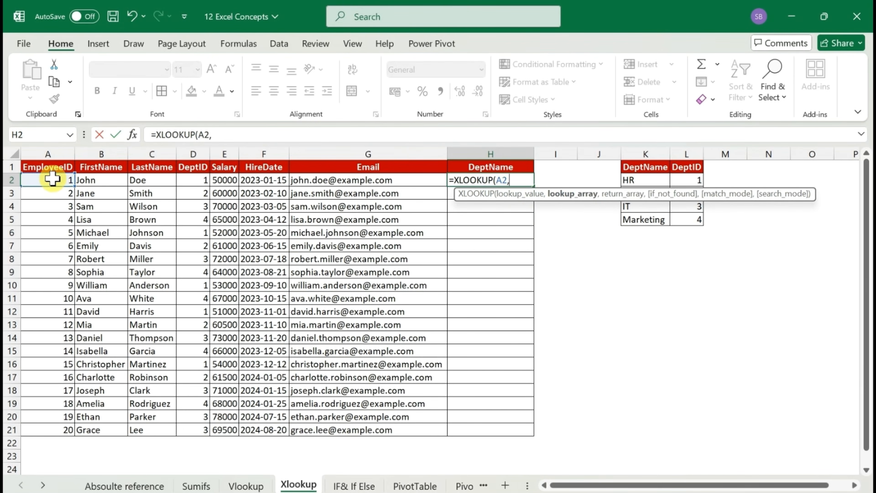
Add the absolute DeptID range $L$2:$L$5 as the lookup array of the XLOOKUP formula
key("Right")
key("Right")
key("Right")
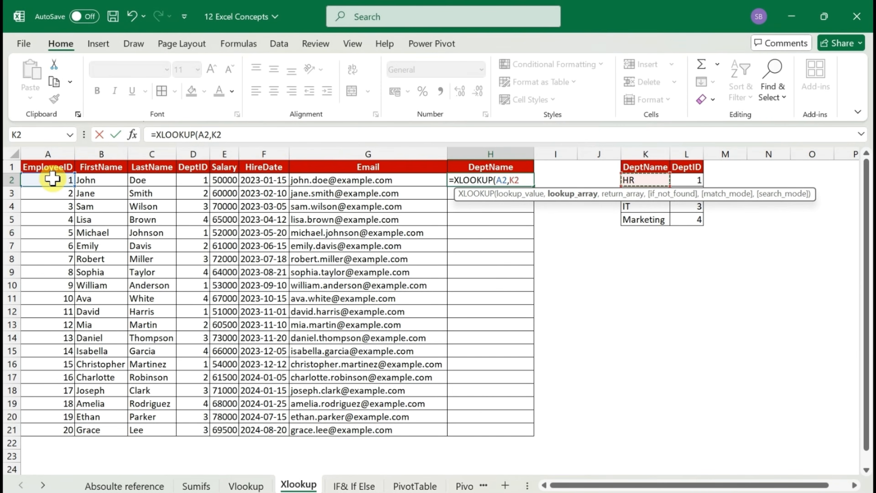
key("Right")
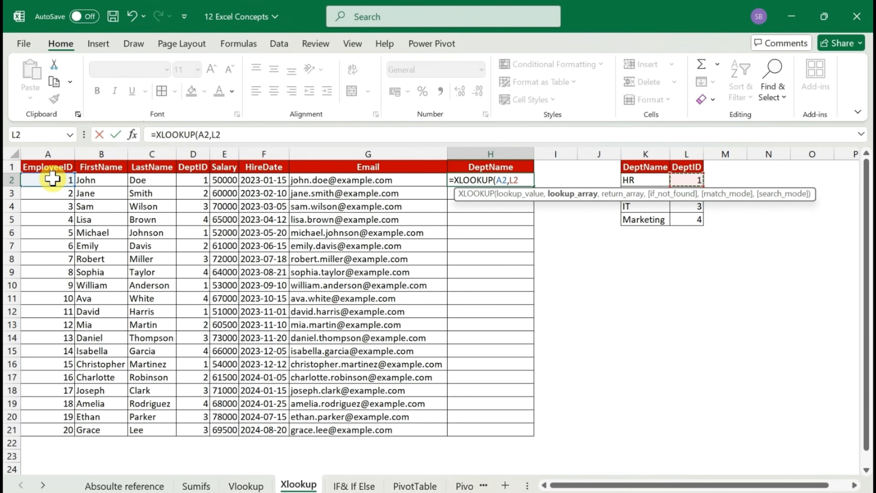
key("ctrl+shift+Down")
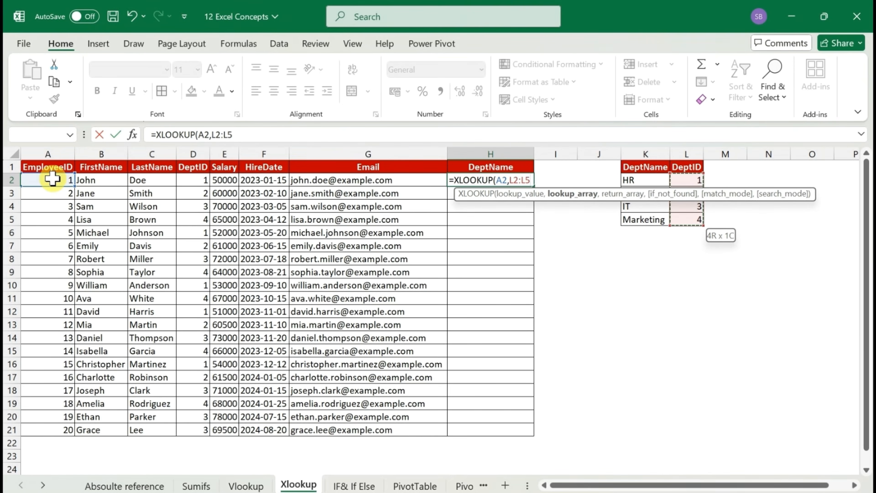
key("F4")
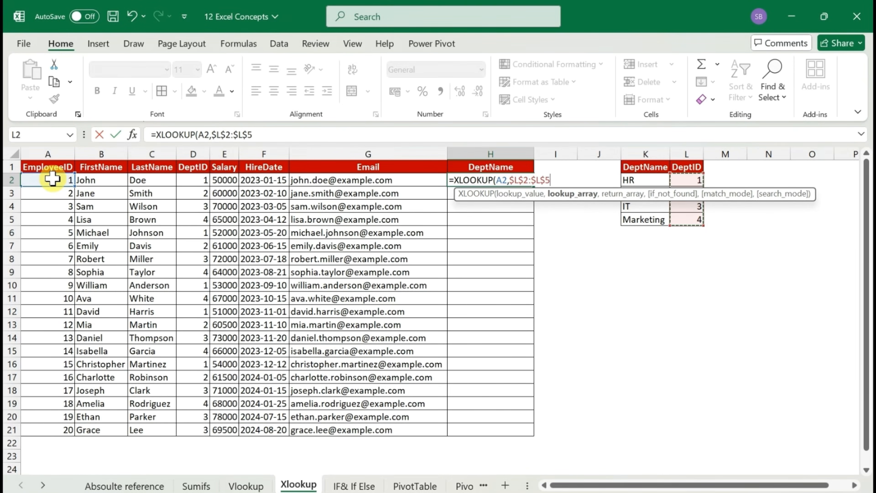
type(",")
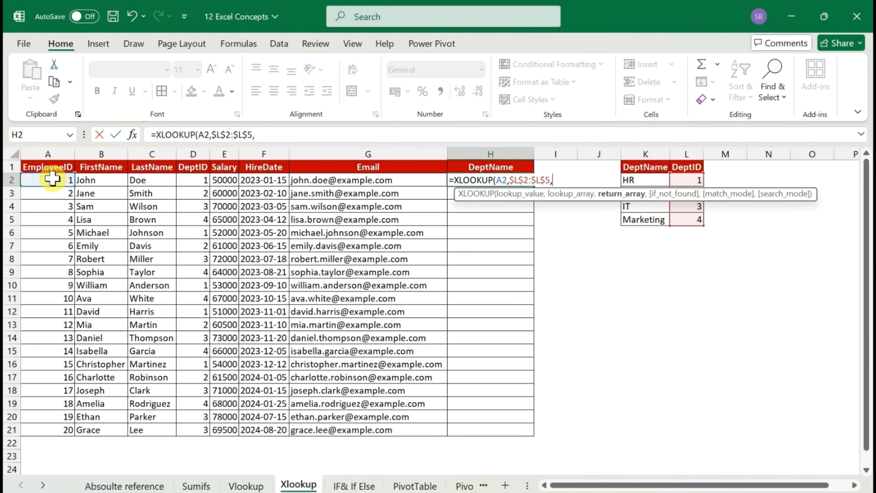
Add the DeptName range K2:K5 as the return array and complete the XLOOKUP formula in H2
key("Right")
key("Right")
key("Right")
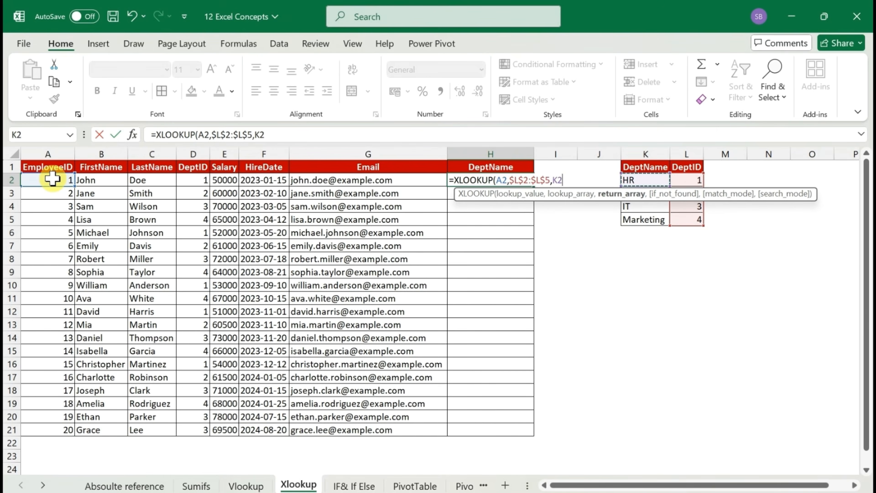
key("shift+Down")
key("shift+Down")
key("shift+Down")
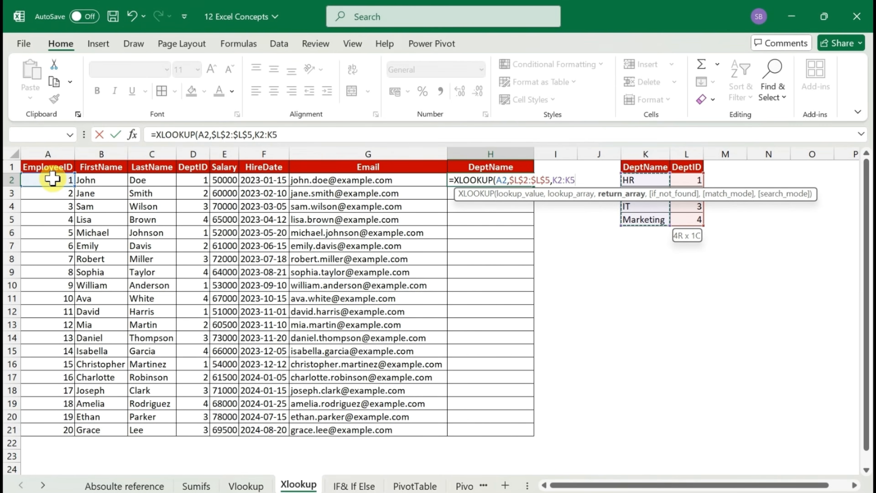
key("alt+F4")
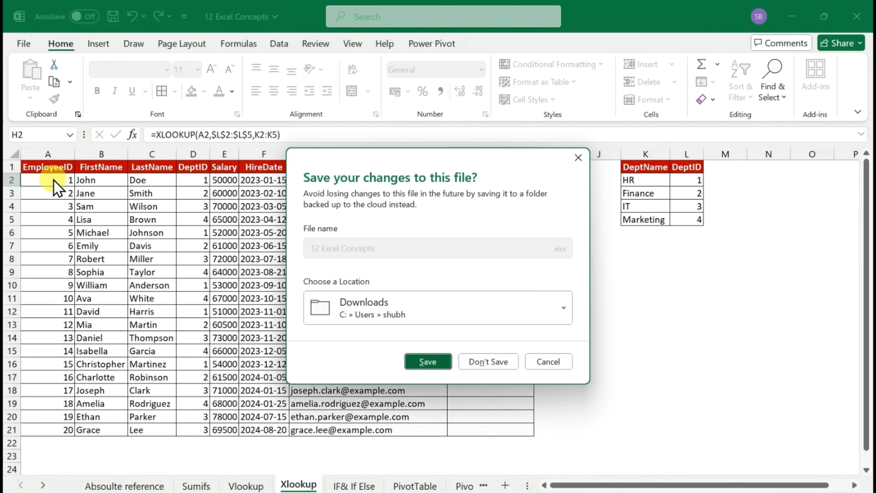
left_click(579, 157)
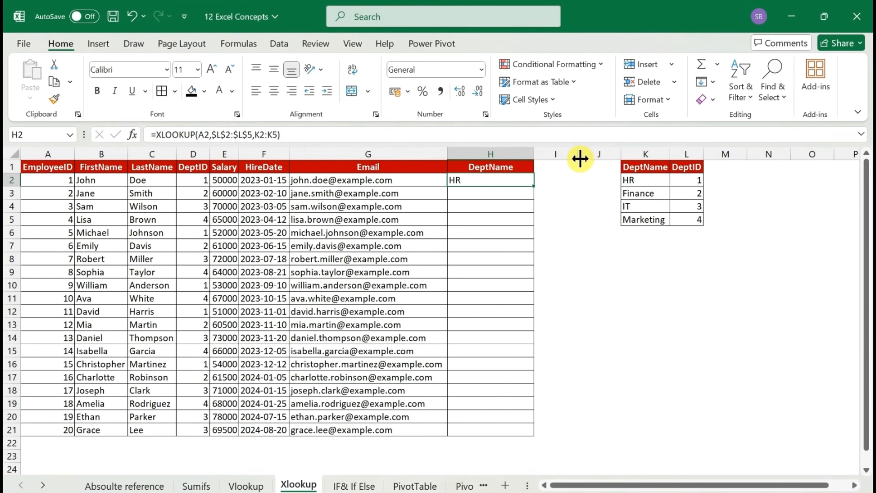
Make the return array of the H2 XLOOKUP formula absolute as $K$2:$K$5 and reopen its end for more arguments
double_click(497, 178)
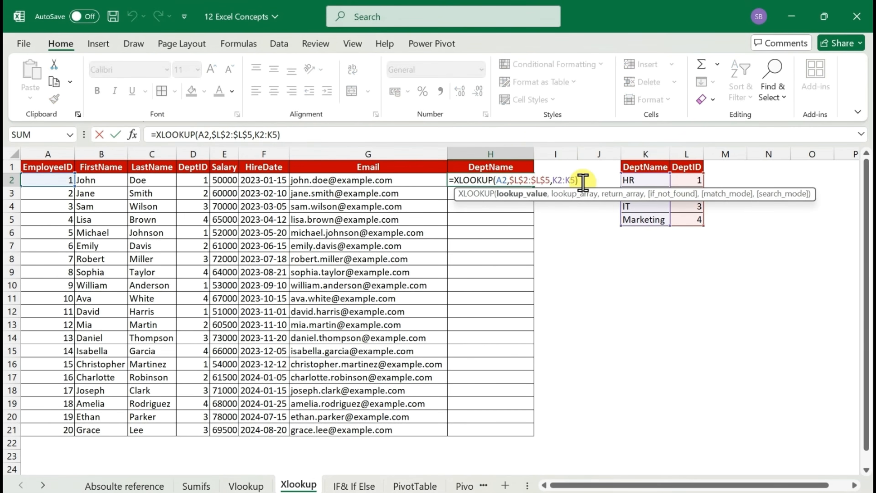
key("BackSpace")
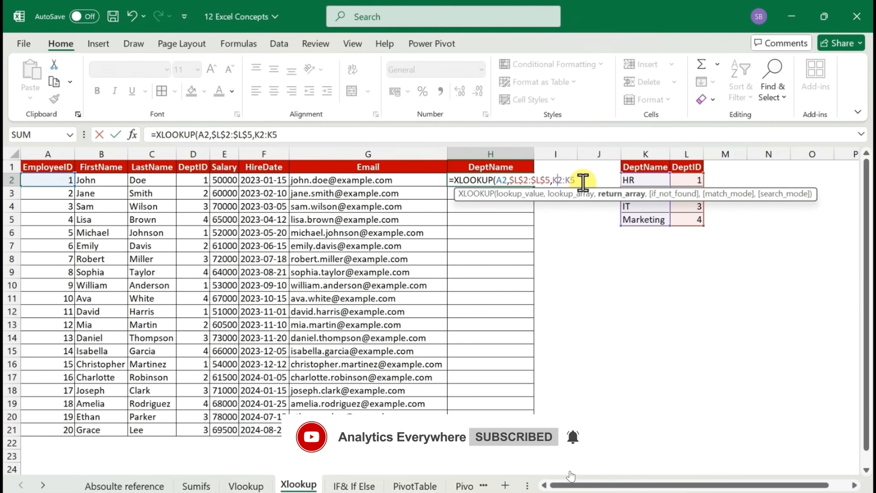
key("F4")
key("Right")
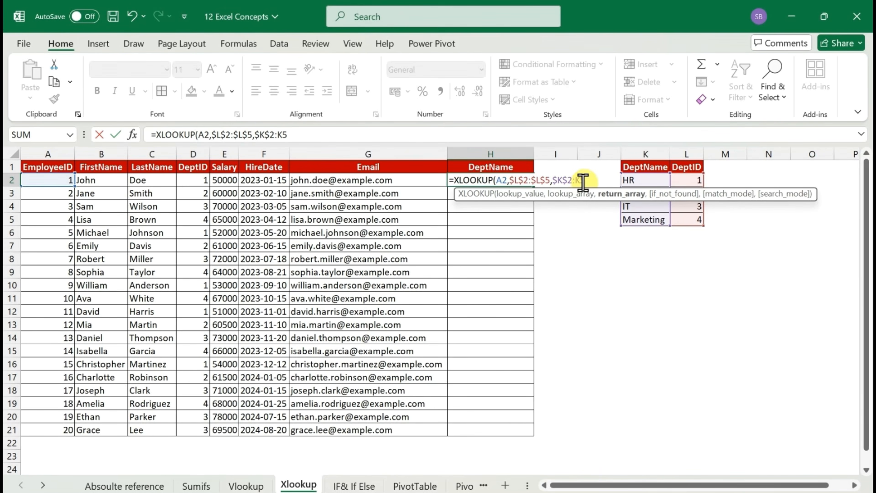
key("Right")
key("Right")
key("Right")
key("F4")
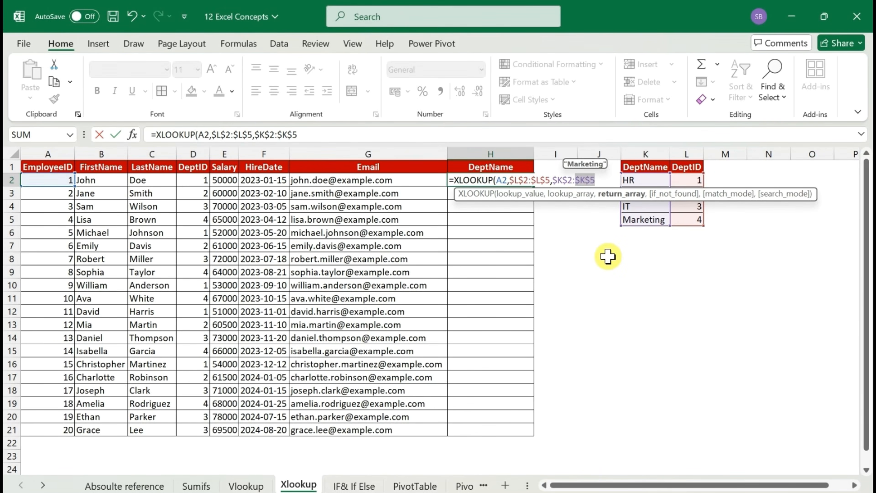
key("Right")
Add "NA" as the if_not_found argument of the XLOOKUP formula in H2
type(",")
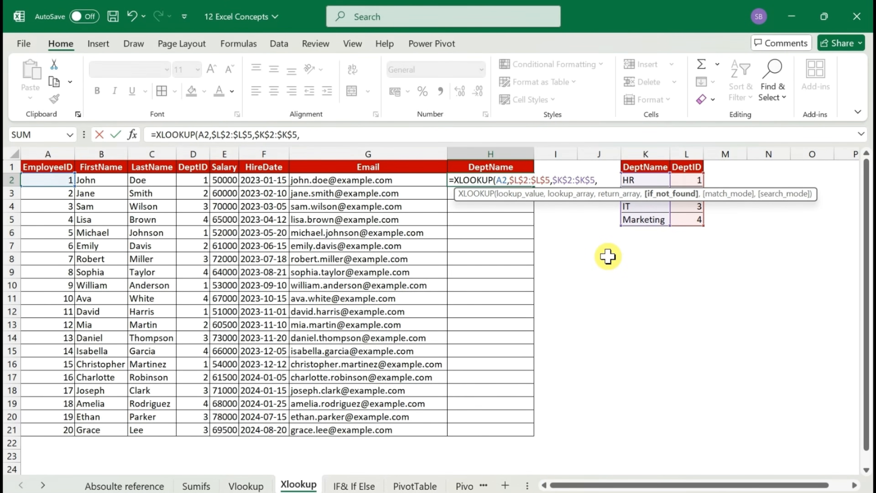
type("\"NA\"")
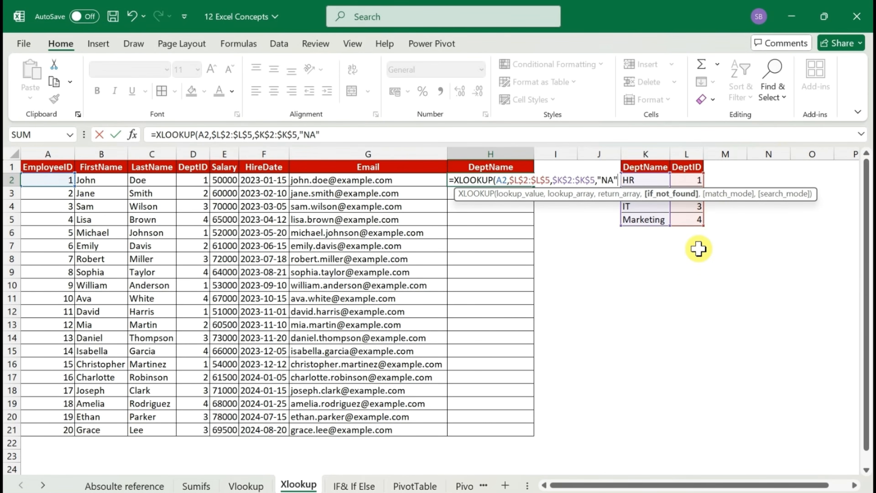
type(",")
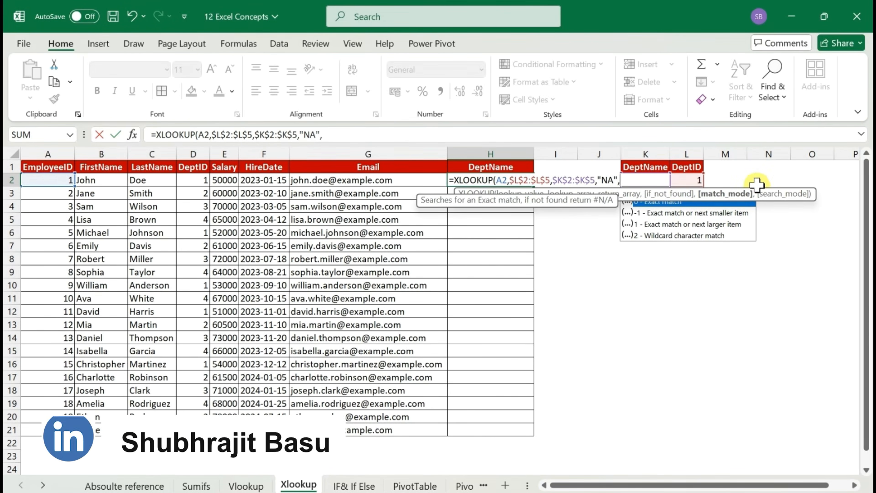
Complete the H2 XLOOKUP with match mode 0 for an exact match and search mode 1 for first-to-last
left_click_drag(755, 190, 734, 290)
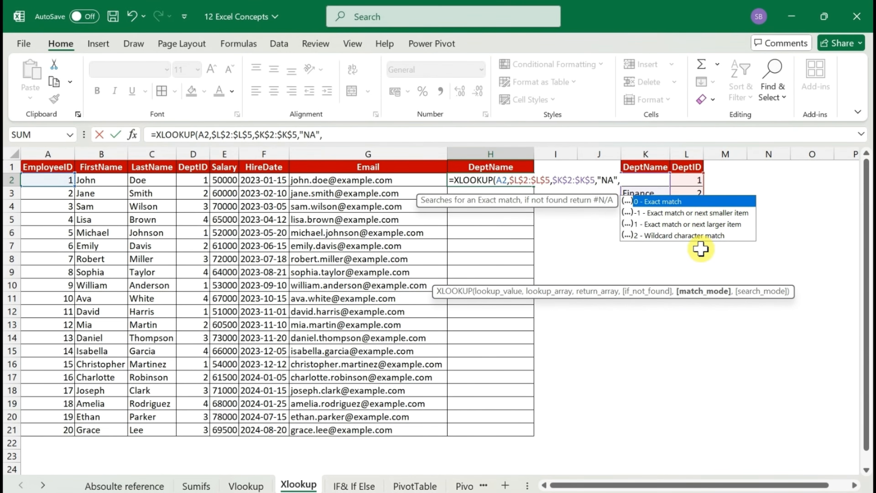
type("0")
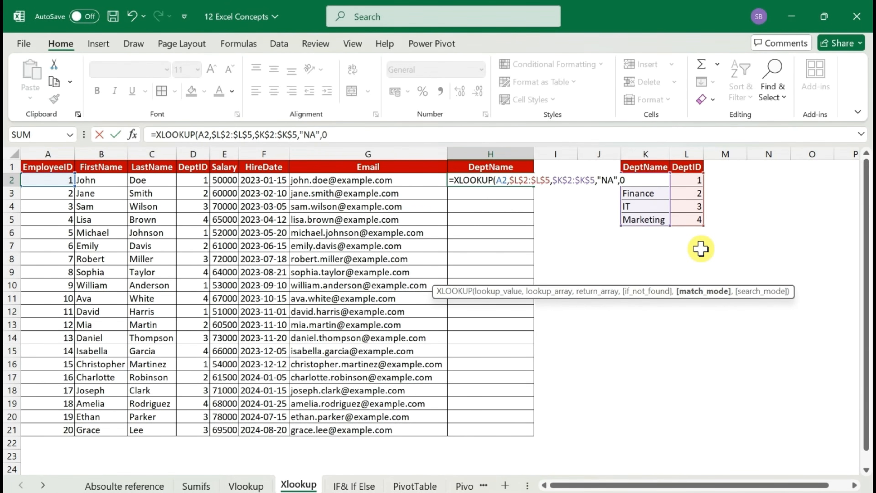
type(",")
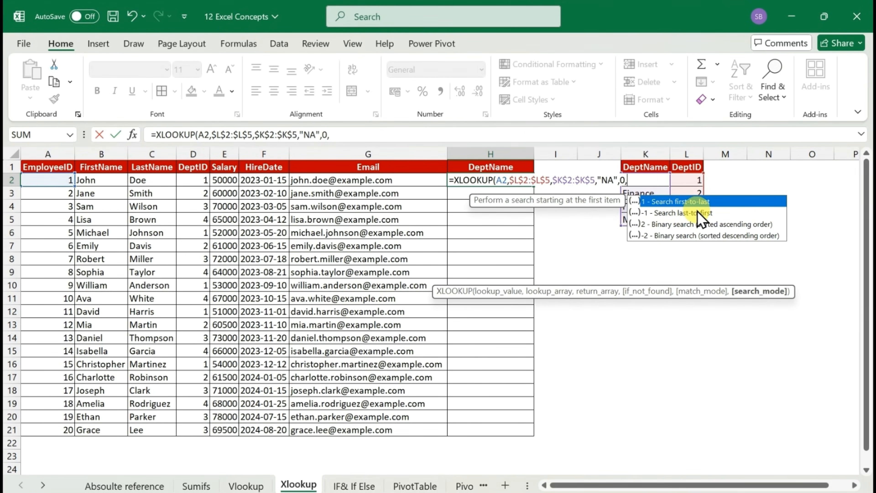
type("1")
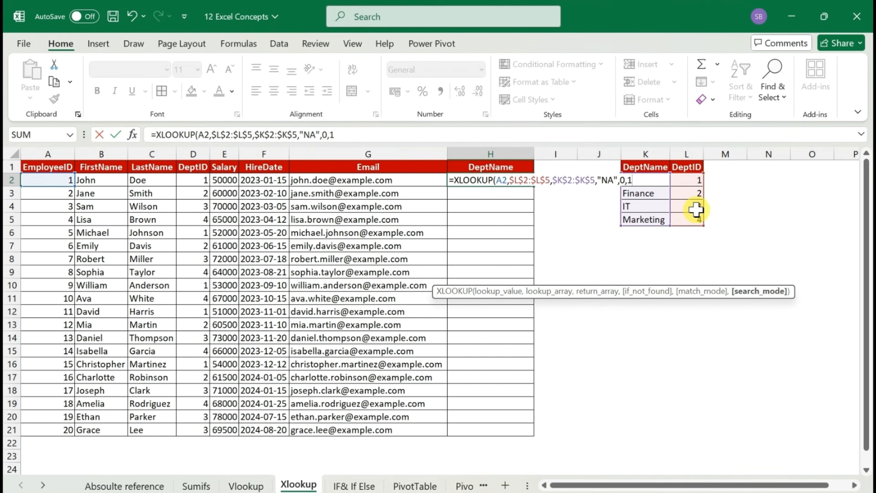
type(")")
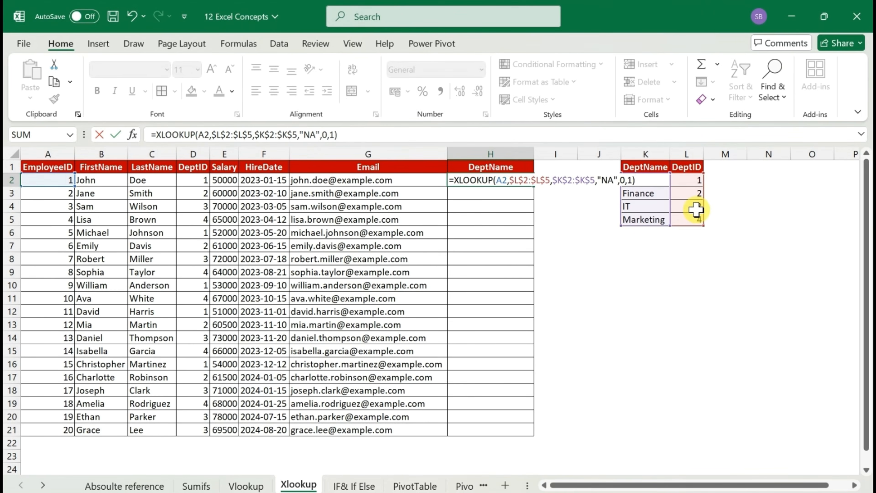
key("Return")
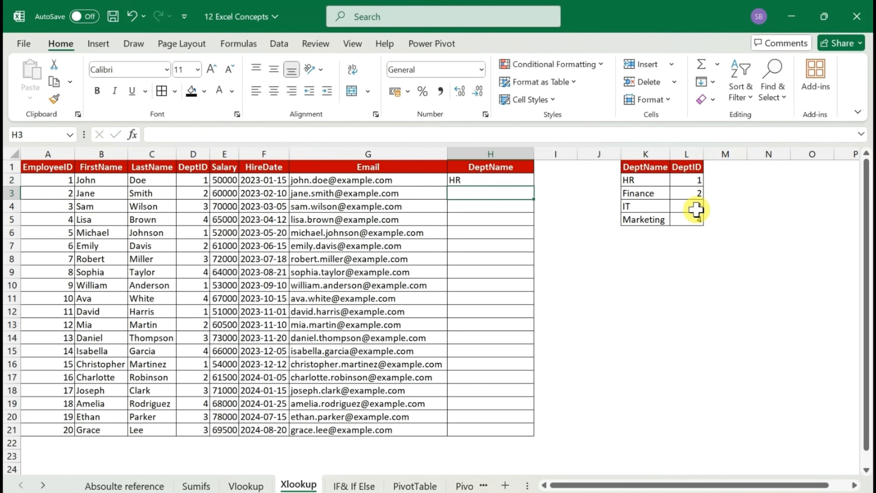
Change the XLOOKUP lookup value in H2 to the DeptID cell D2 and fill the formula down the DeptName column
key("Up")
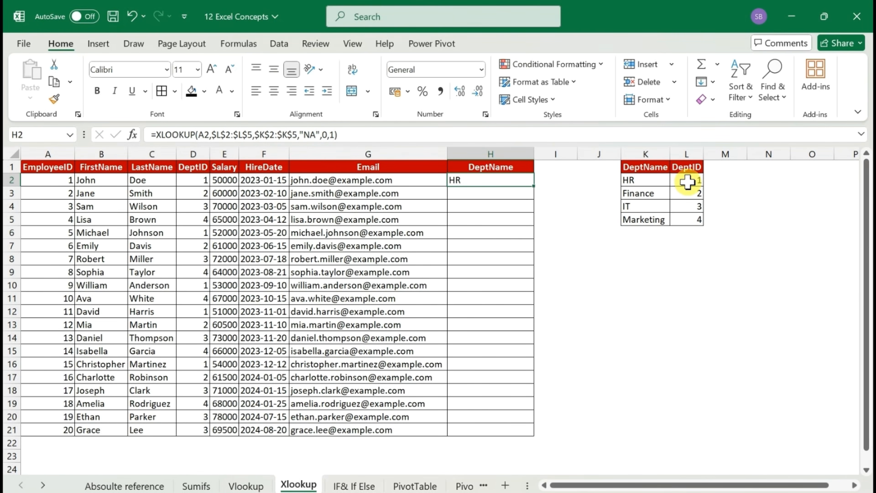
double_click(502, 179)
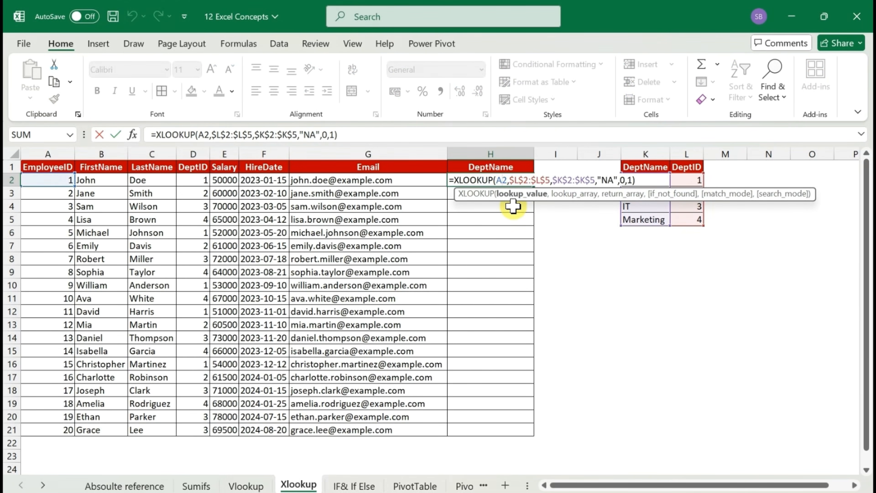
key("BackSpace")
type("D")
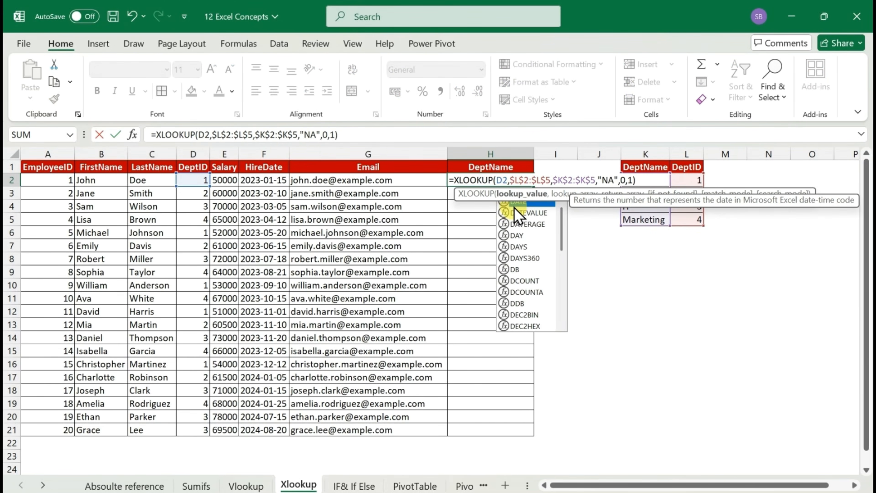
key("Return")
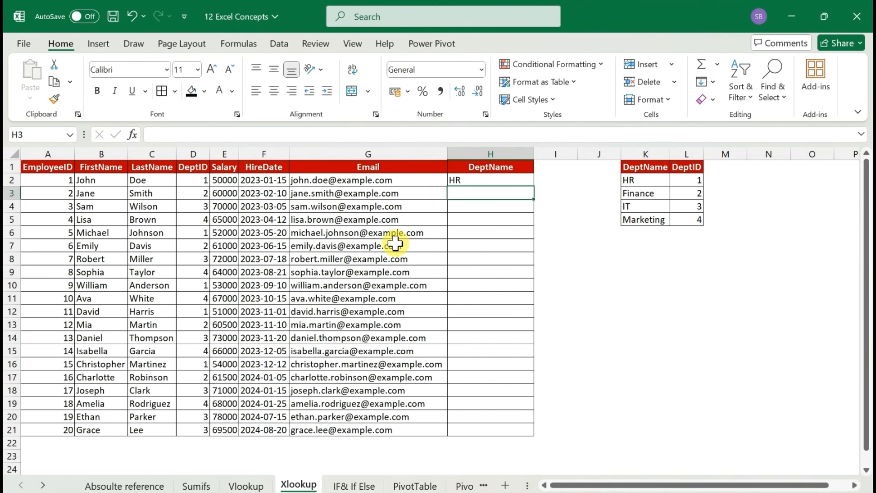
key("Up")
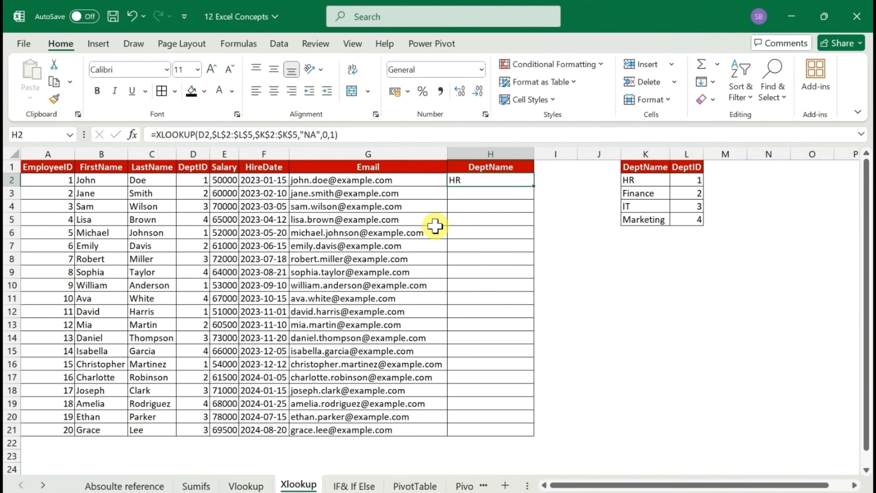
double_click(533, 186)
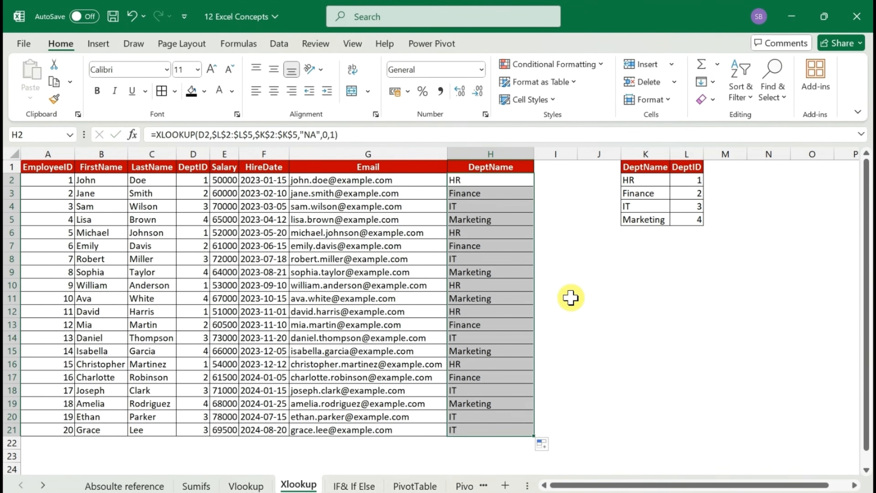
Try DeptID 7 in D20 to test the not-found argument of the formula in H20, and undo the change
left_click(203, 417)
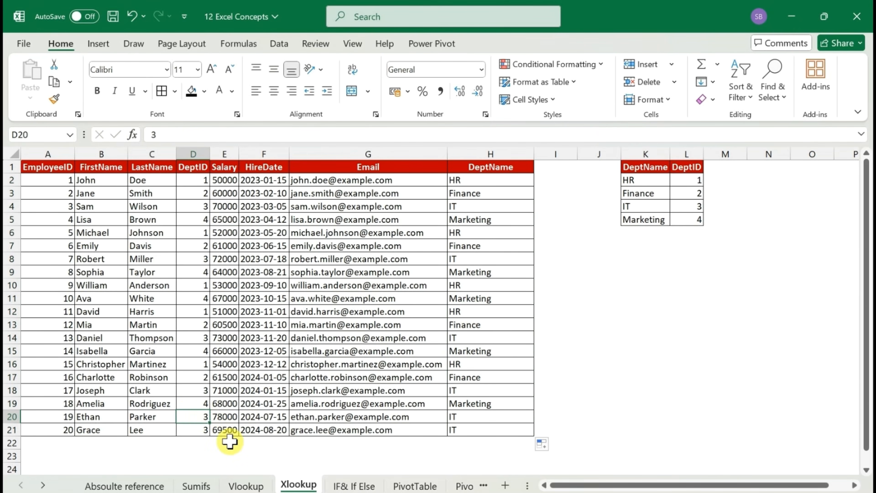
type("7")
key("Return")
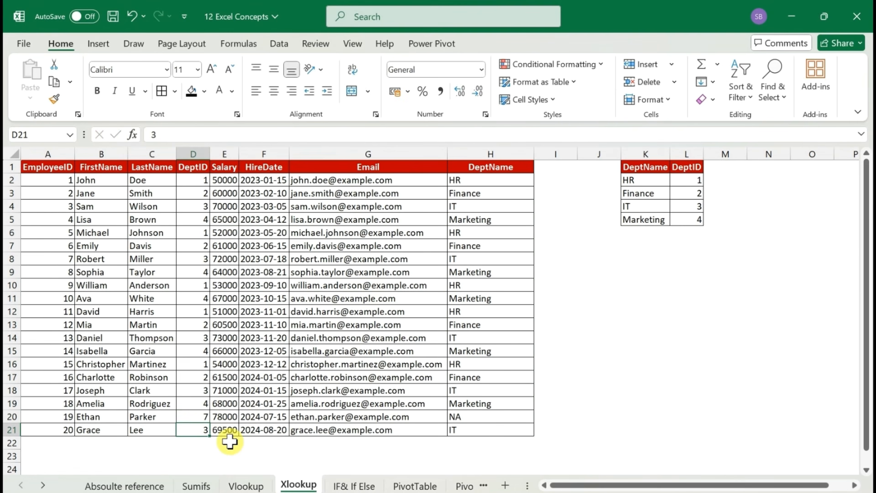
left_click(470, 417)
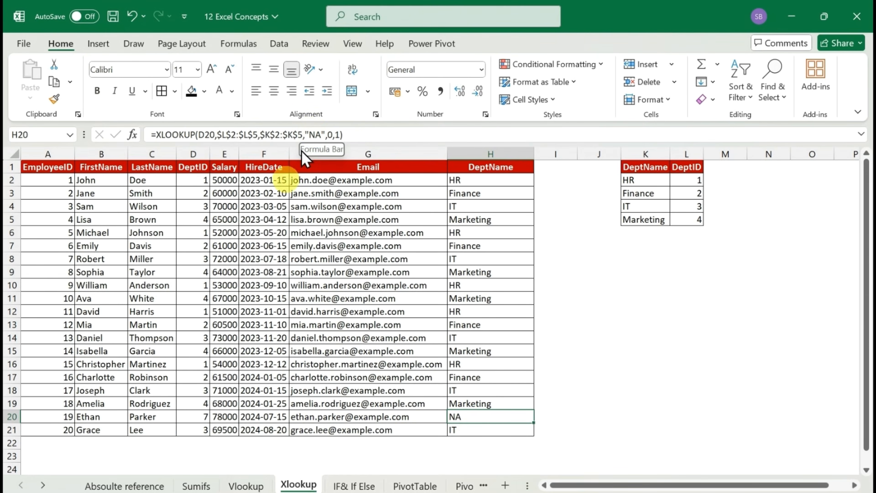
left_click(198, 417)
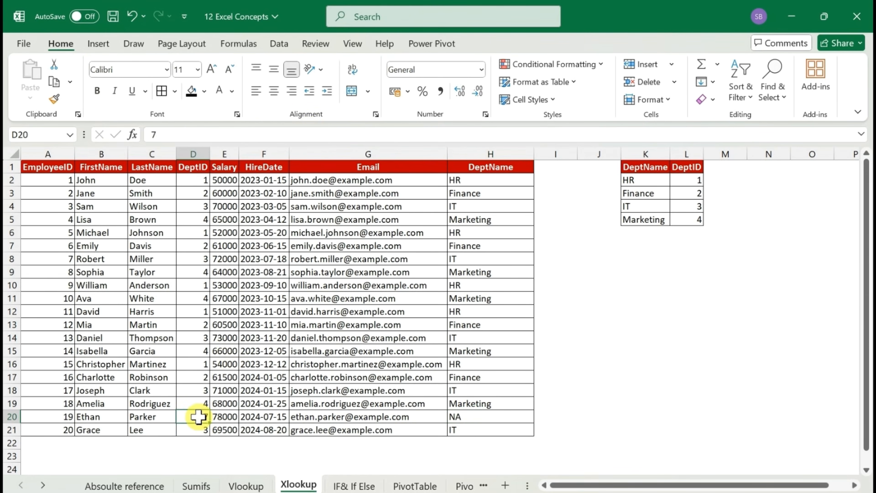
key("ctrl+z")
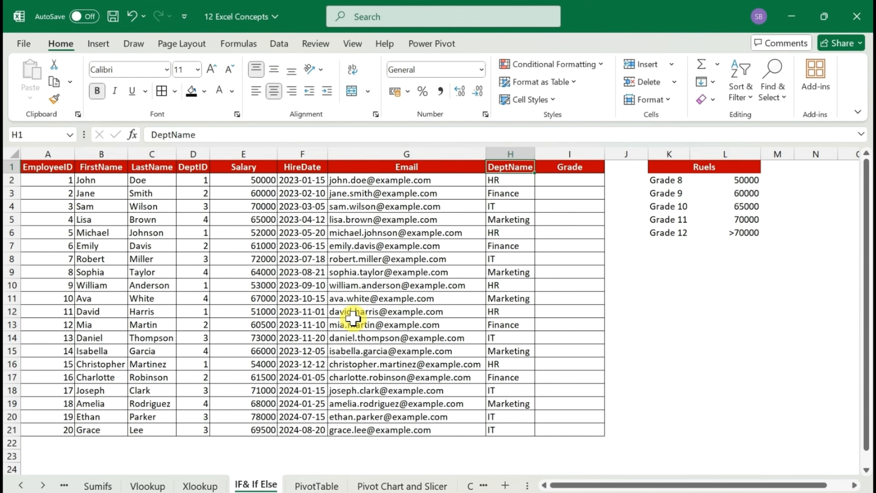
Examine the salary rules for Grade 8 to Grade 12 alongside the employees' Salary and Grade columns
left_click(428, 194)
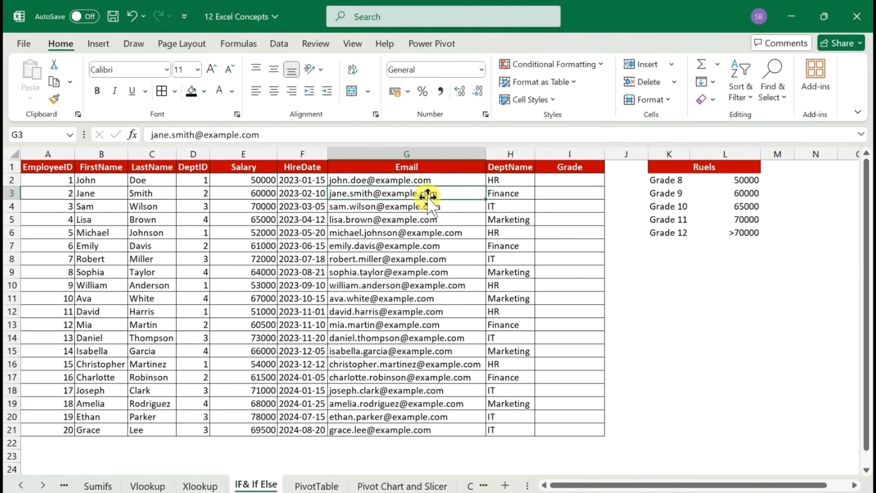
left_click(698, 169)
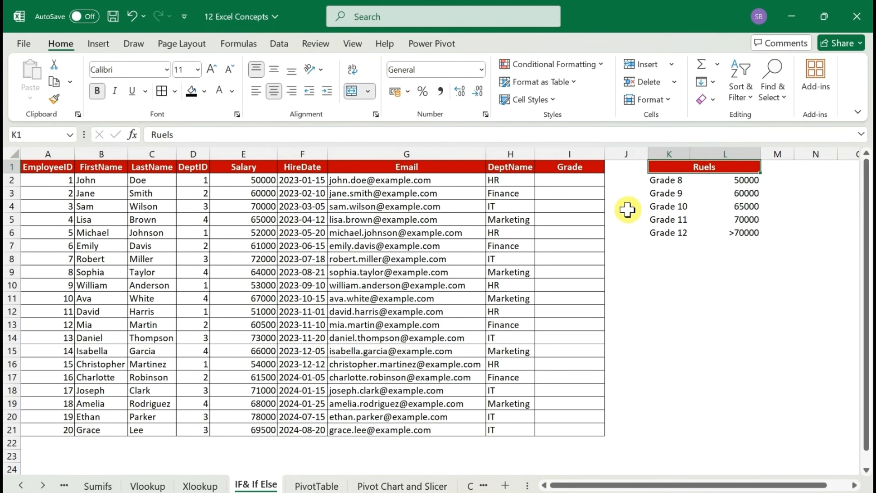
key("Down")
key("Right")
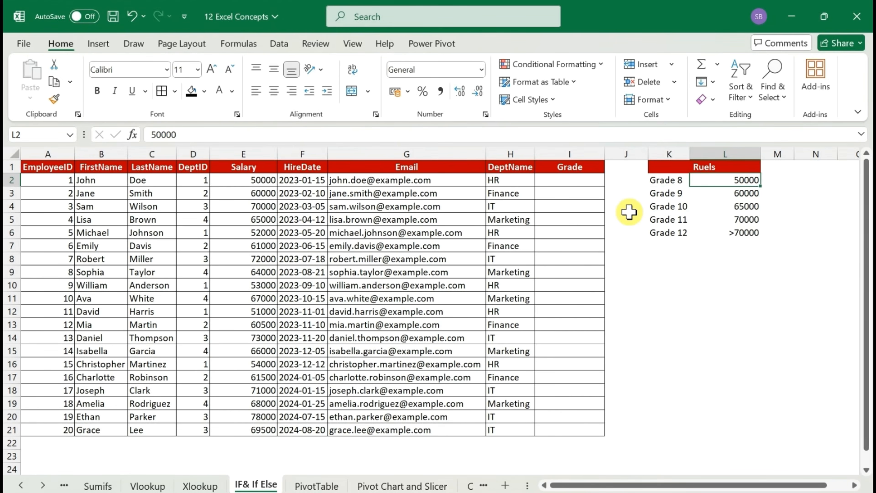
key("Left")
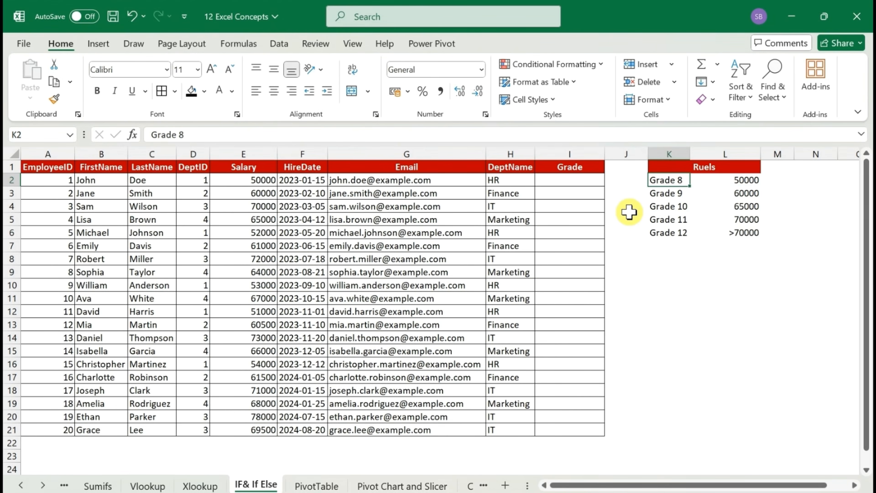
key("Down")
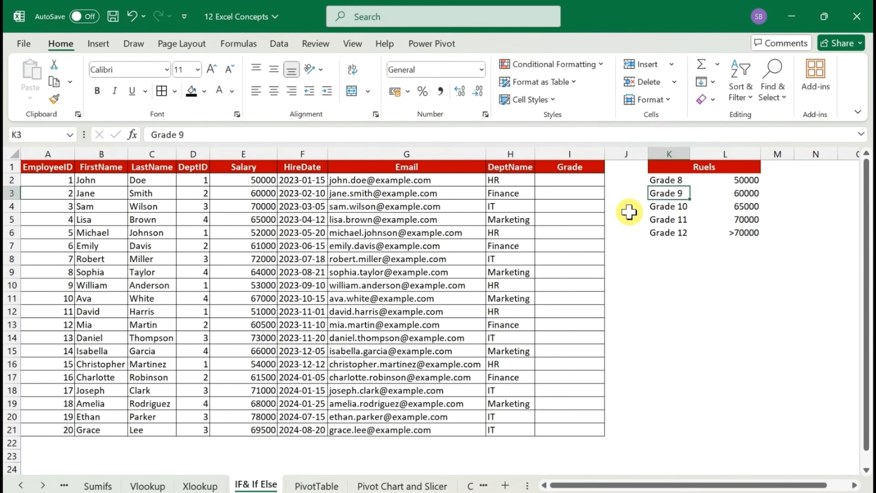
key("Right")
key("Up")
key("Down")
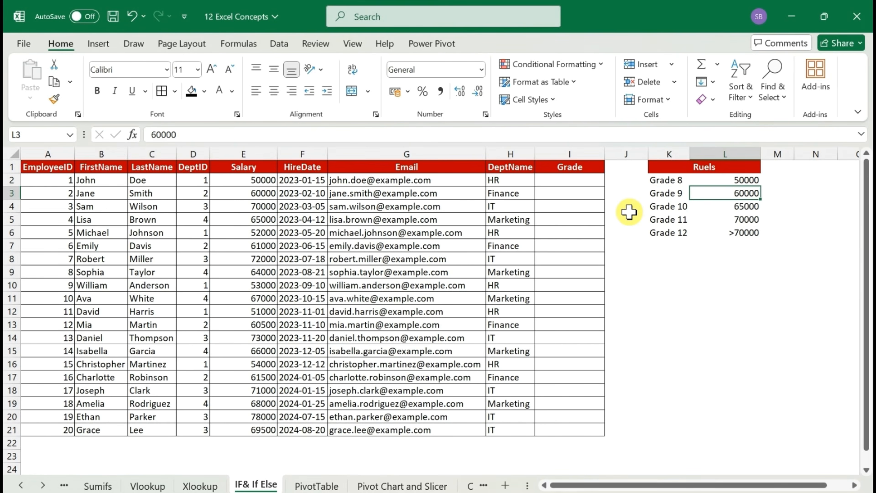
key("Down")
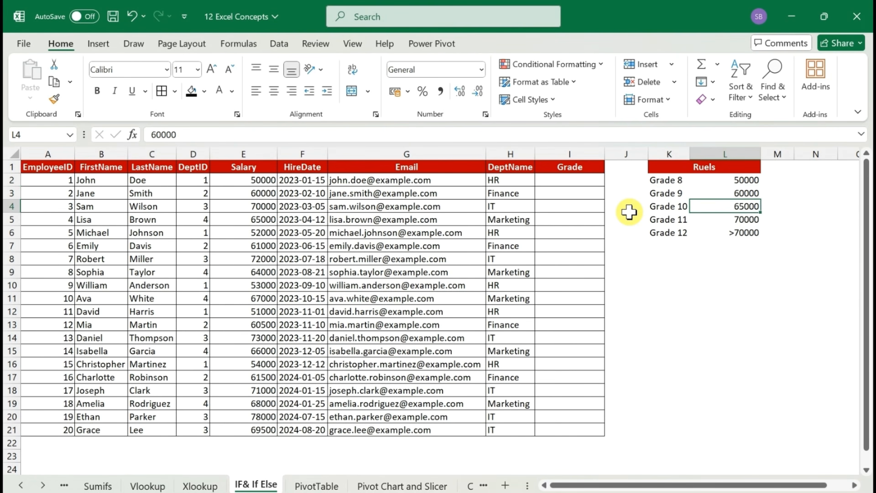
key("Down")
key("Down")
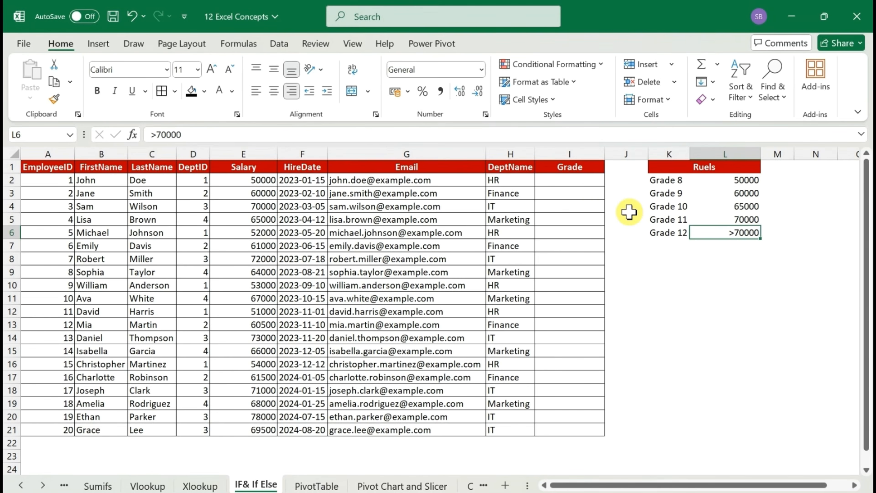
left_click(232, 203)
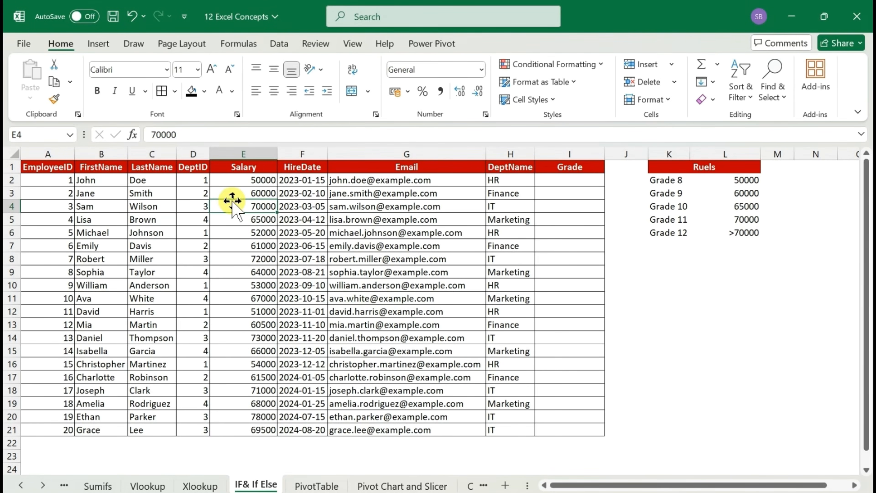
left_click(50, 168)
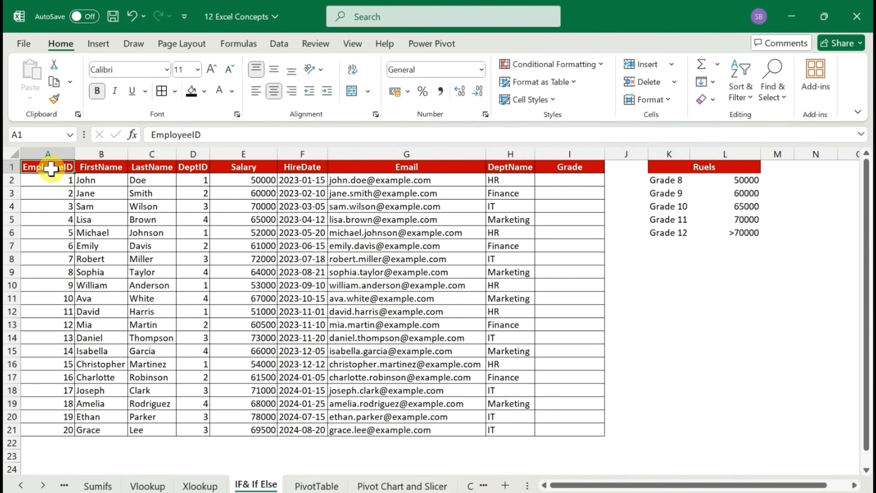
left_click(556, 184)
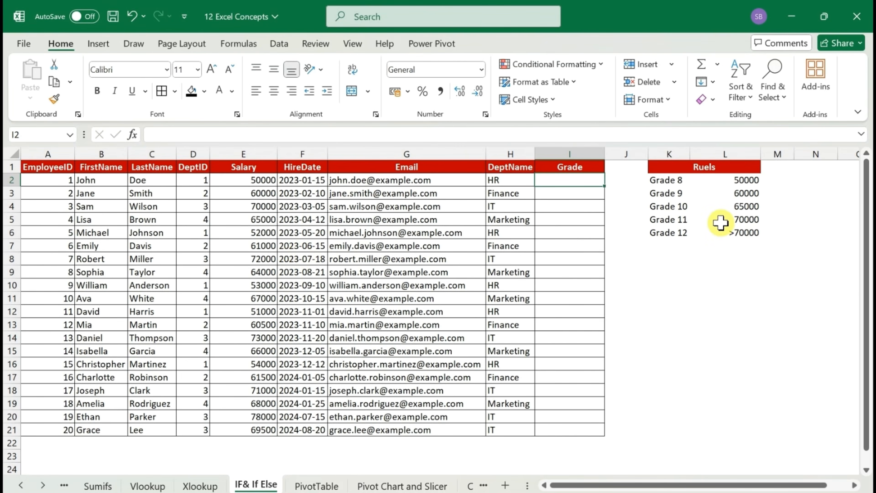
Try copying Grade 8 from the rules table into I2, then undo the paste and clear the copy selection
left_click(743, 182)
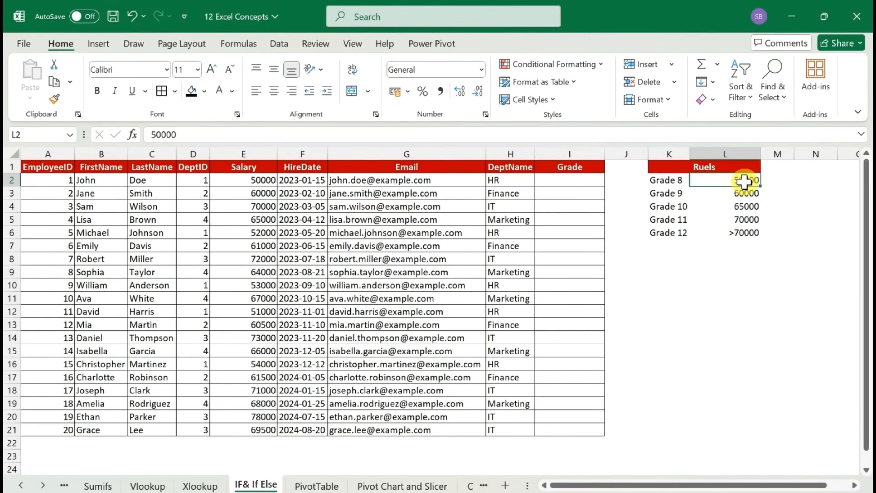
key("ctrl+c")
key("Left")
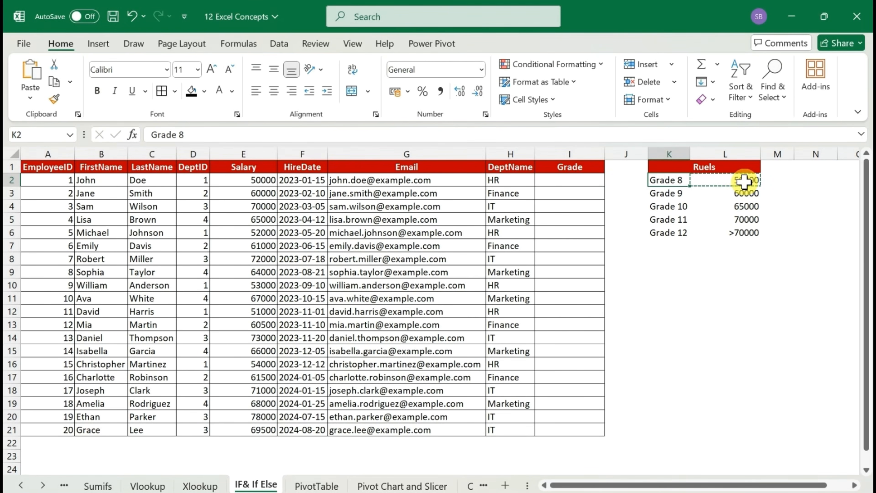
key("ctrl+c")
key("Left")
key("Left")
key("ctrl+v")
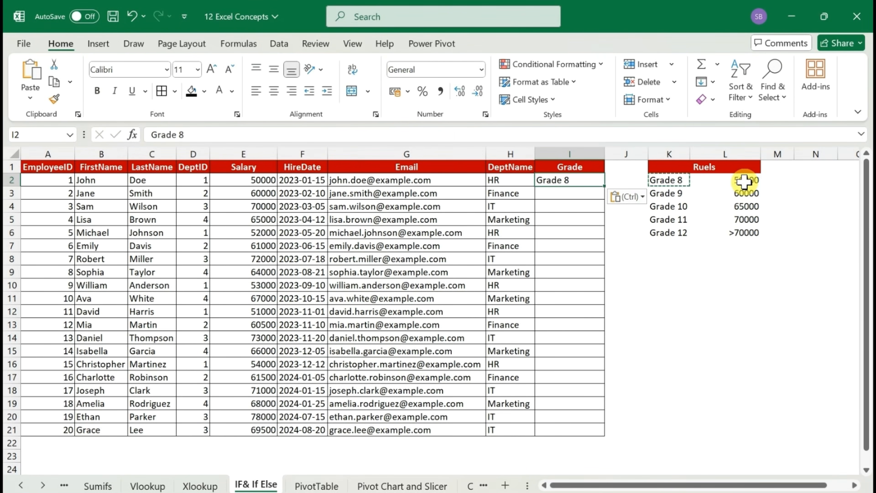
key("ctrl+z")
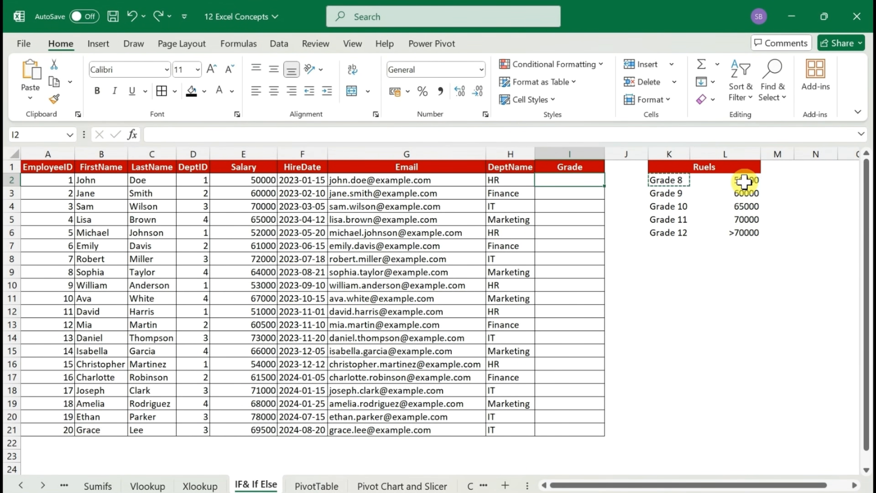
left_click(165, 402)
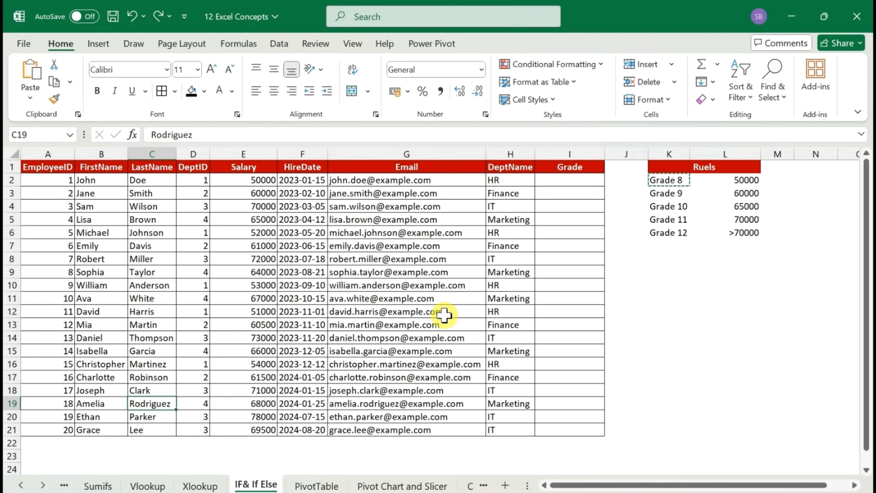
left_click(558, 189)
key("Escape")
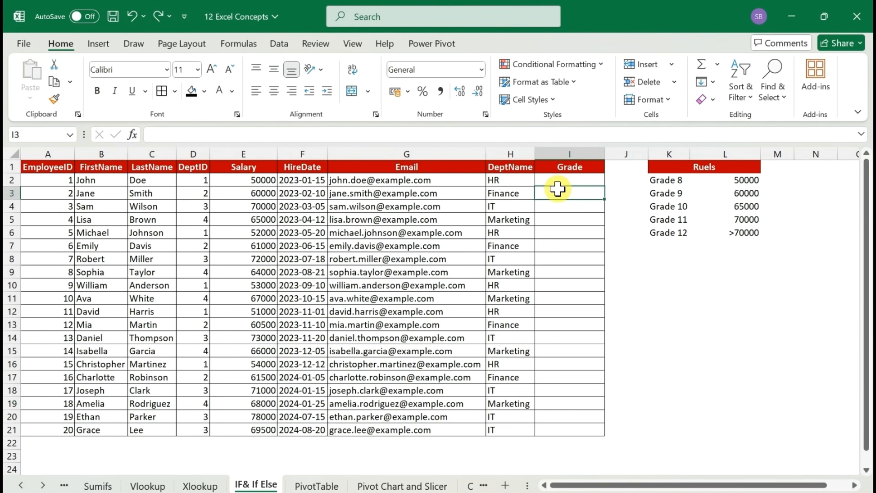
Start an IF formula in I2 with the logical test E2<=50000
key("Up")
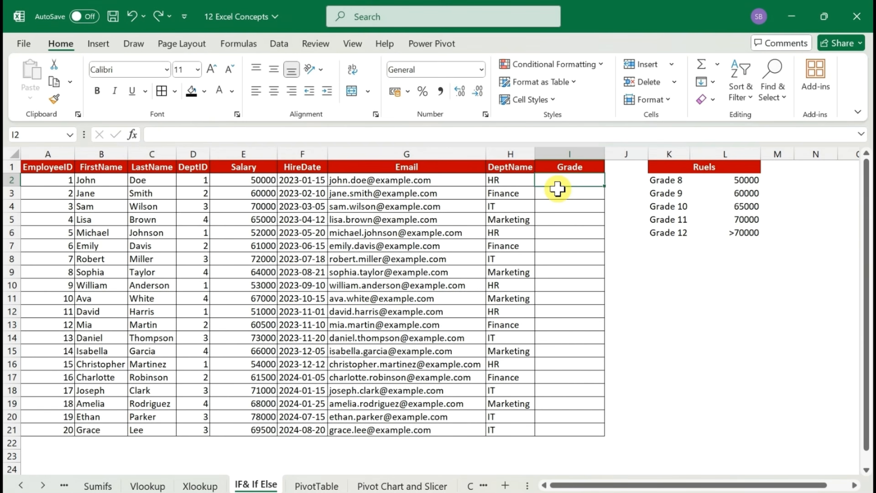
type("=")
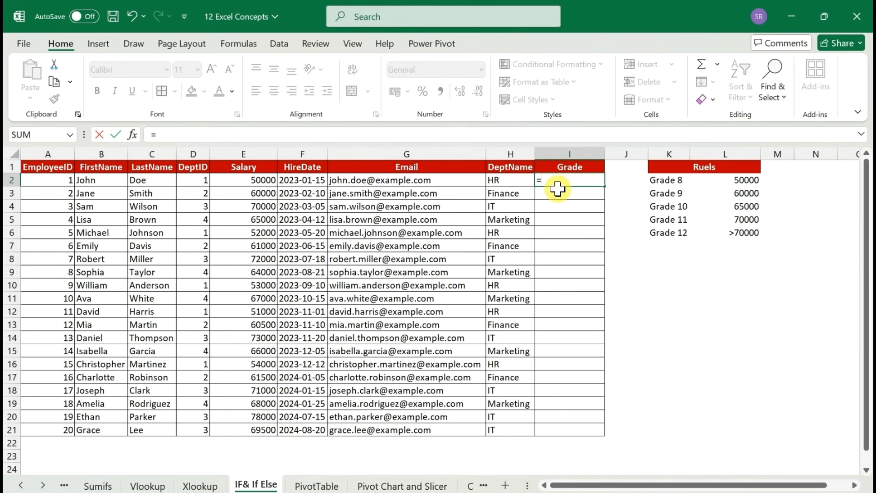
type("if")
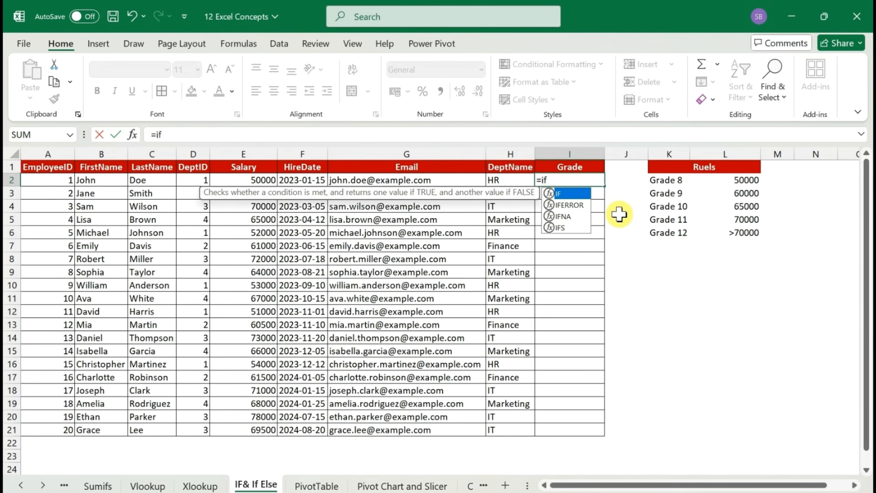
key("Tab")
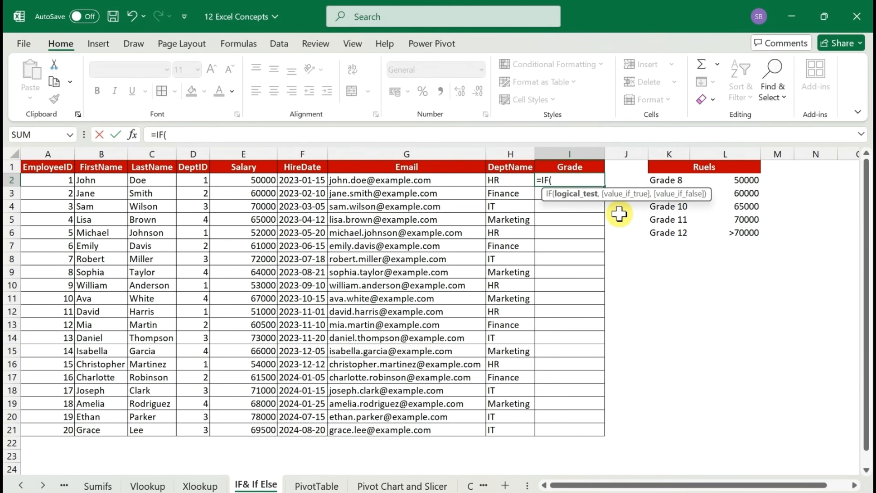
left_click(255, 183)
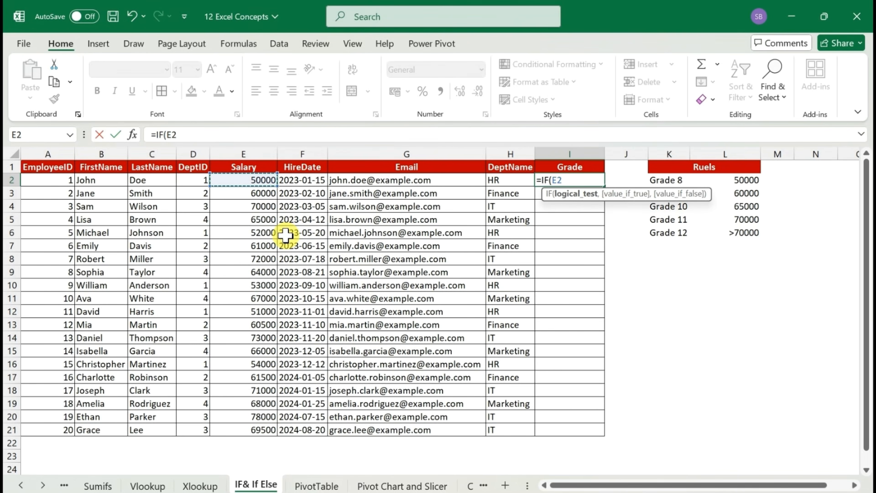
type("<=5000")
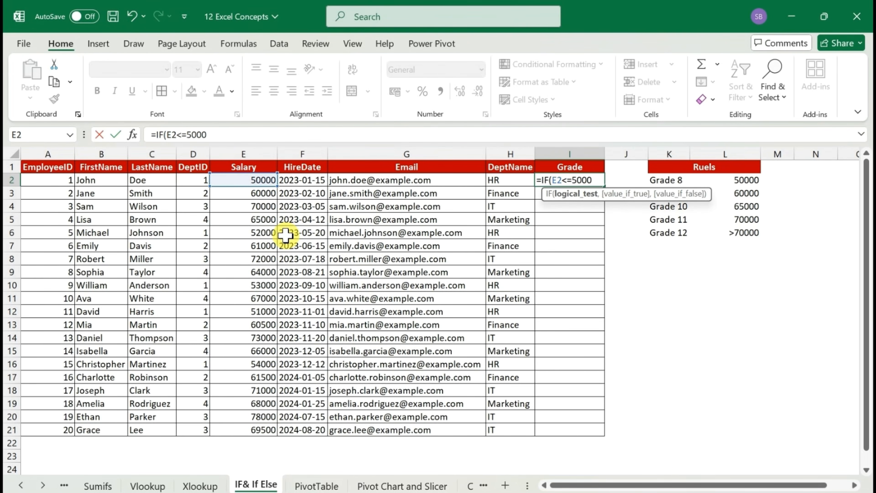
type("0,\"G")
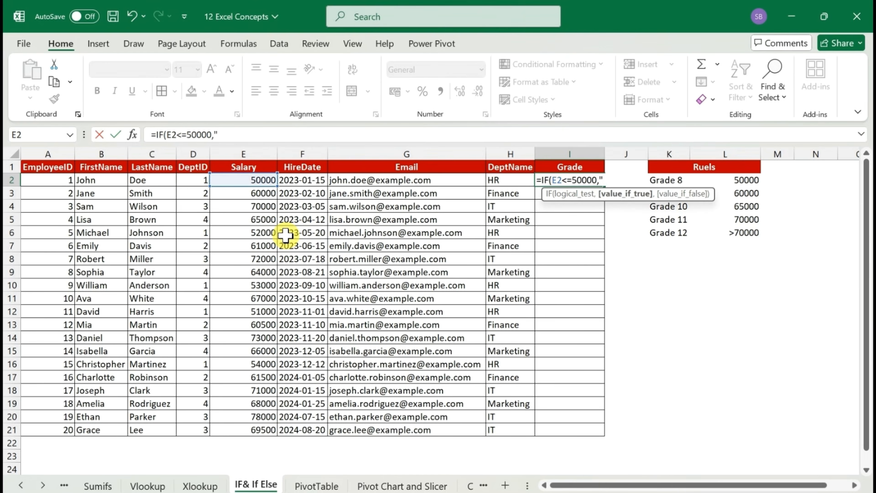
type("rade 8\",\"NA\"")
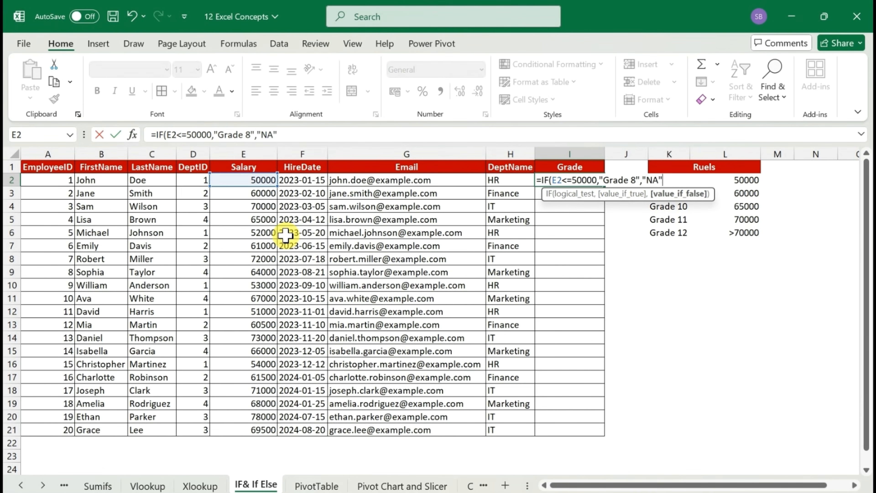
type(")")
Complete the I2 formula with "Grade 8" as the value if true and "NA" as the value if false
key("Return")
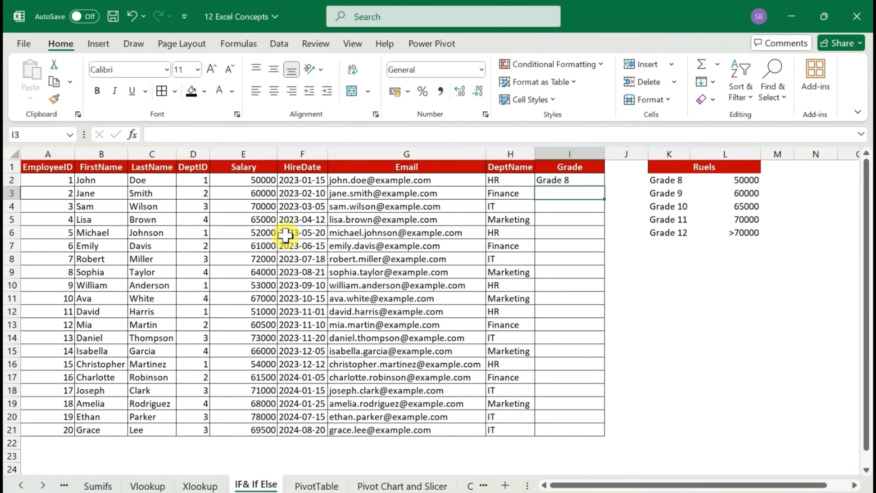
Fill the I2 formula down the Grade column and check the copied formula in I3
key("Up")
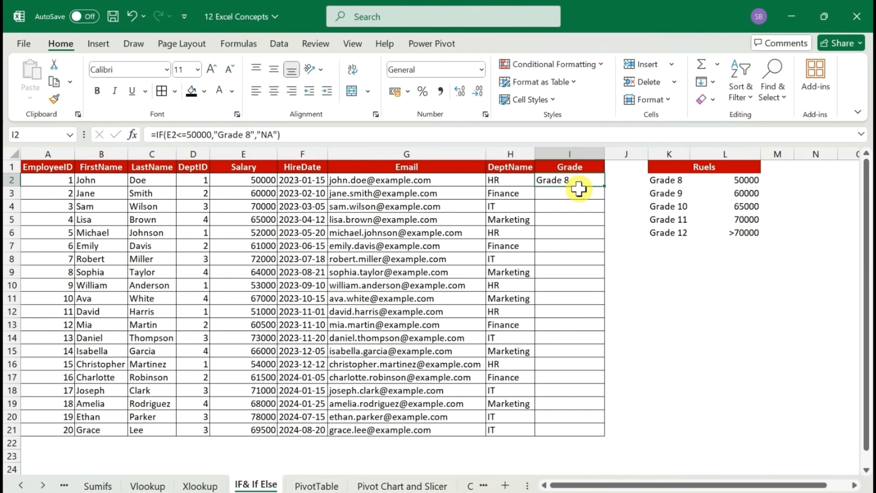
double_click(605, 186)
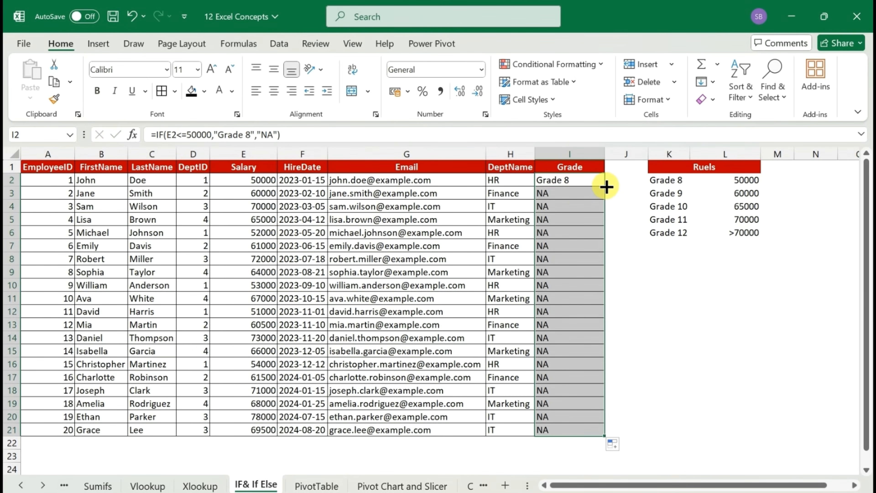
left_click(557, 196)
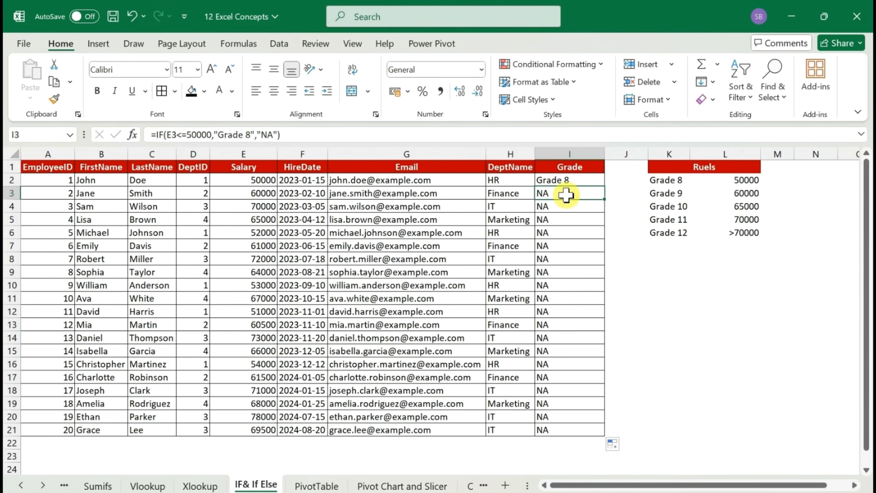
left_click(565, 180)
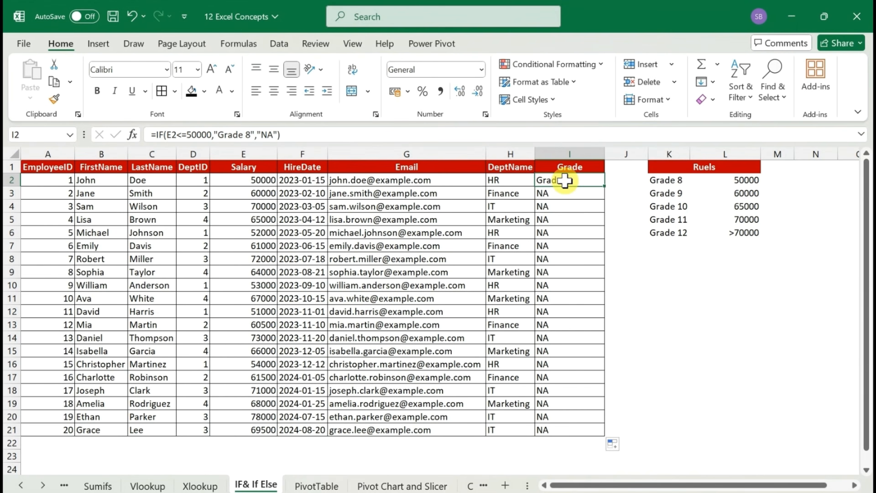
Replace the "NA" value-if-false argument in the I2 formula with a nested IF function
double_click(585, 180)
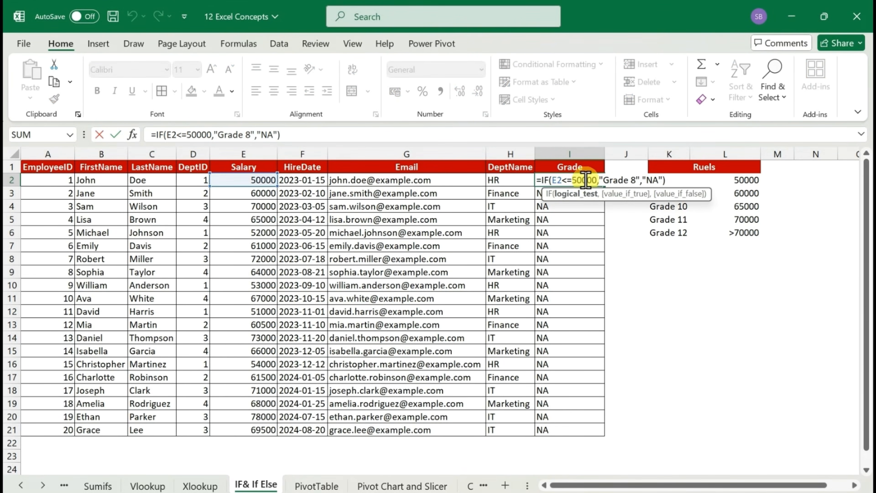
left_click(657, 180)
key("BackSpace")
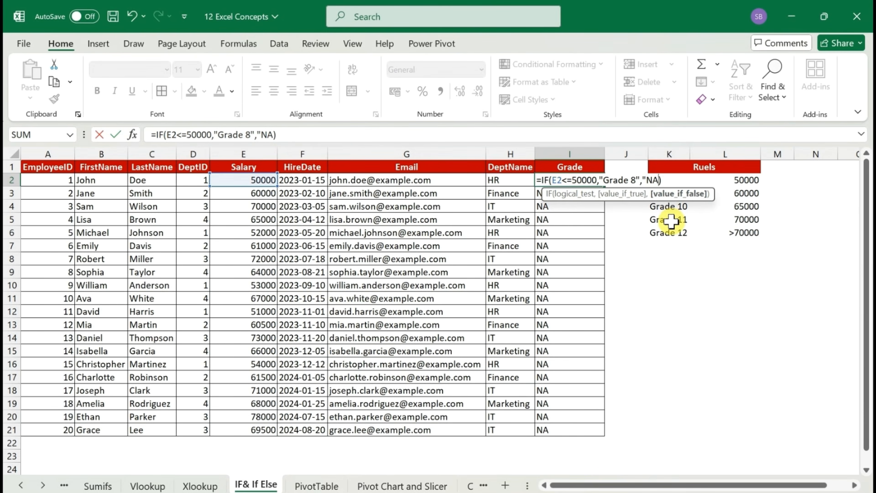
key("BackSpace")
key("BackSpace")
key("BackSpace")
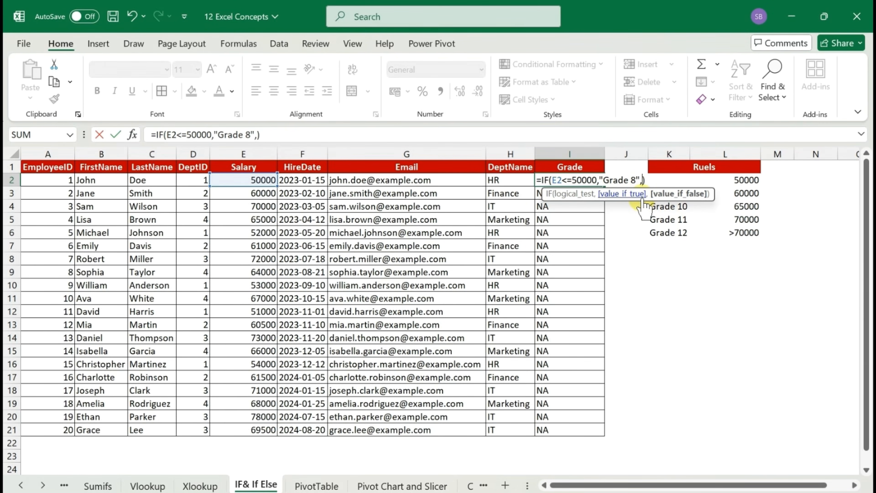
type("if")
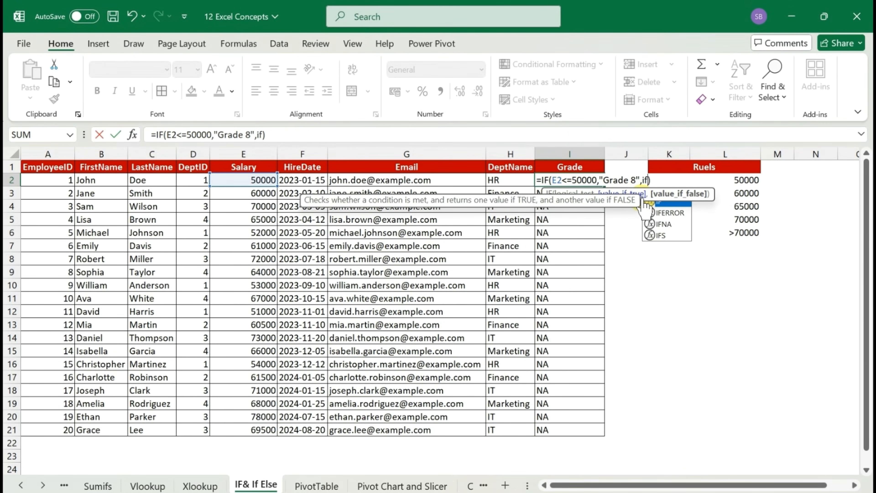
double_click(644, 204)
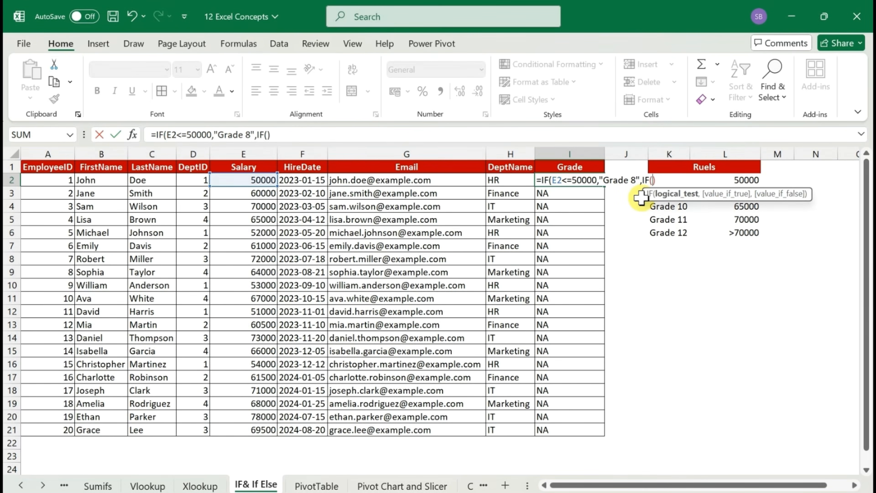
Set the nested IF's logical test to E2<=60000
left_click(228, 179)
type("<")
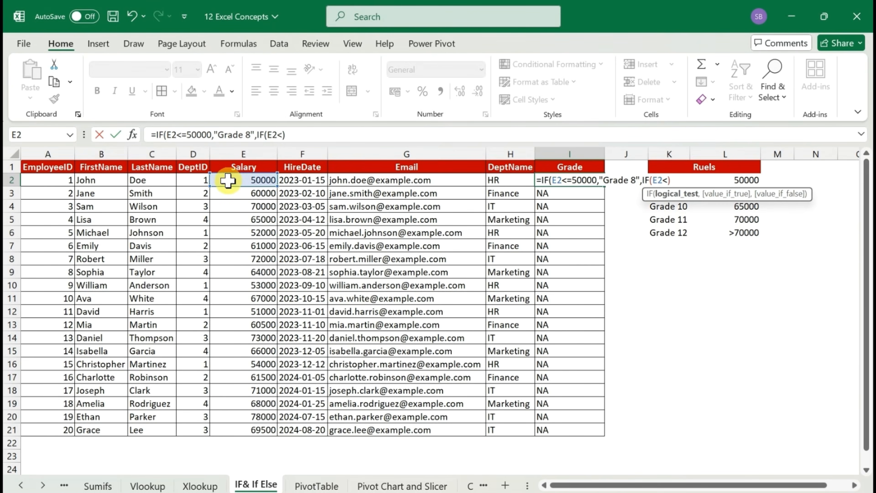
type("=6000")
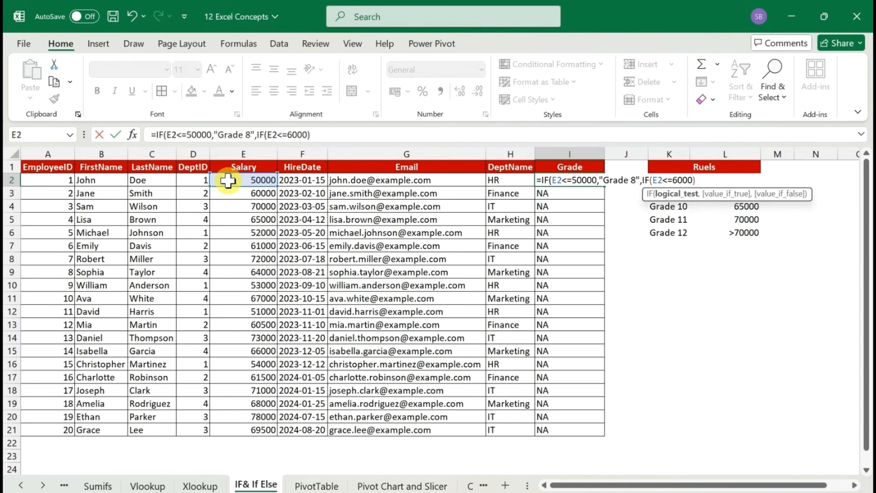
type("0,\"Grade ")
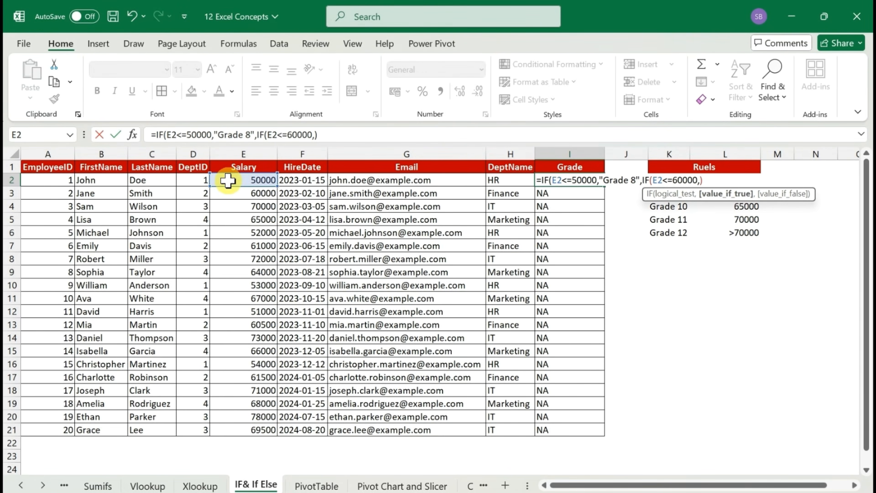
type("9")
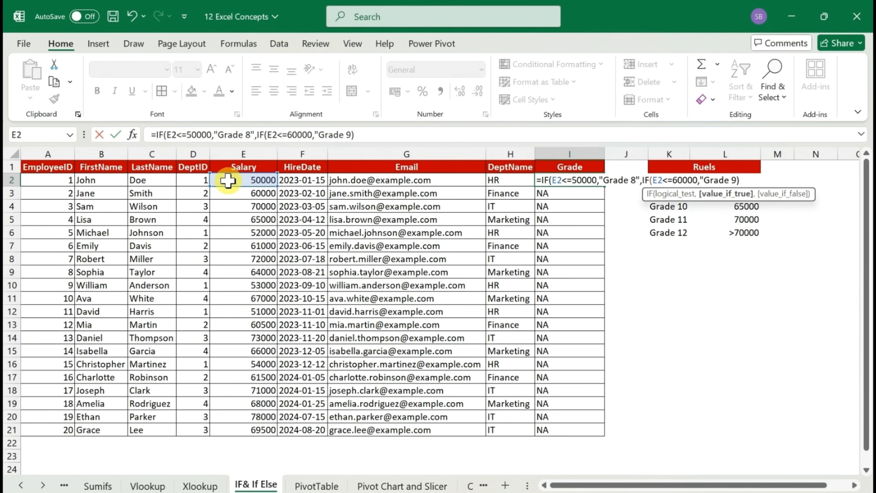
type("\"")
type(",\"NA\")")
Complete the nested IF in I2 with "Grade 9" if true and "NA" if false, closing both functions
key("BackSpace")
type("\"NA\")")
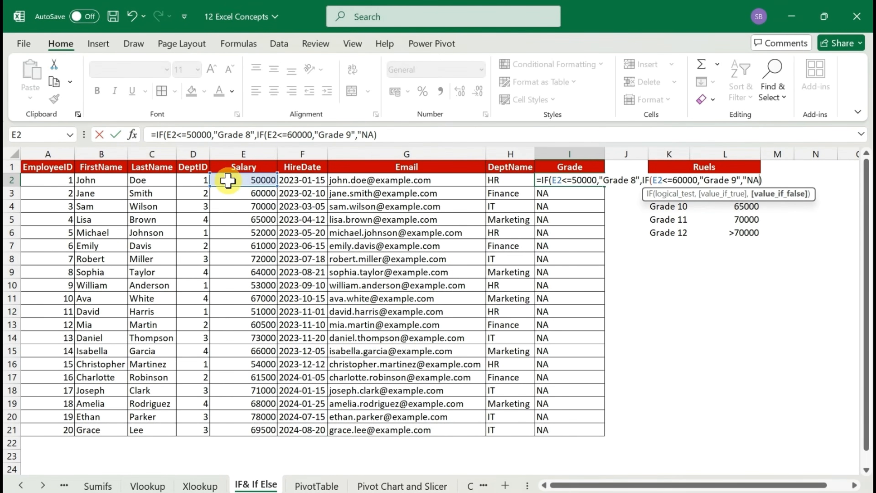
type(")")
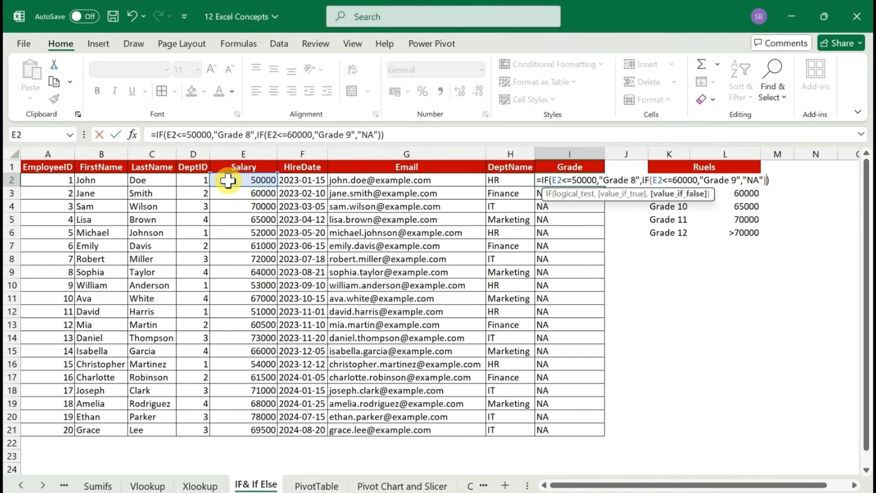
key("Return")
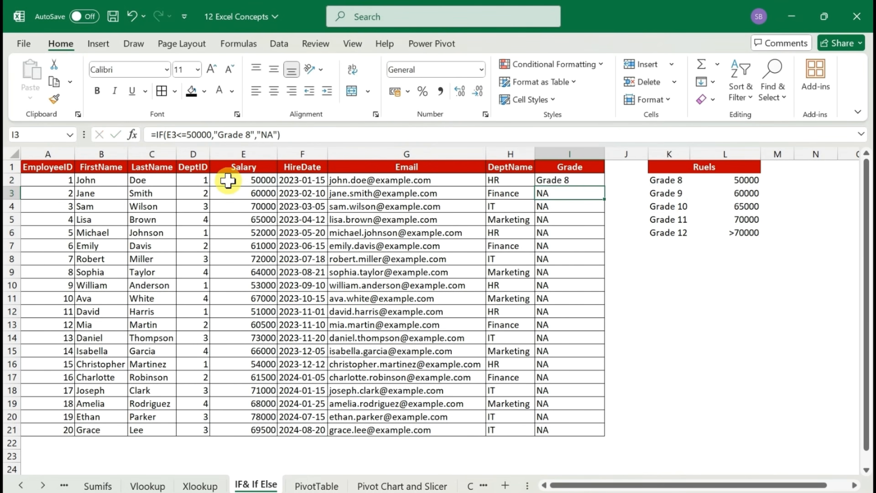
Fill the two-level IF formula from I2 down the Grade column and check I16 against its salary in E16
key("Up")
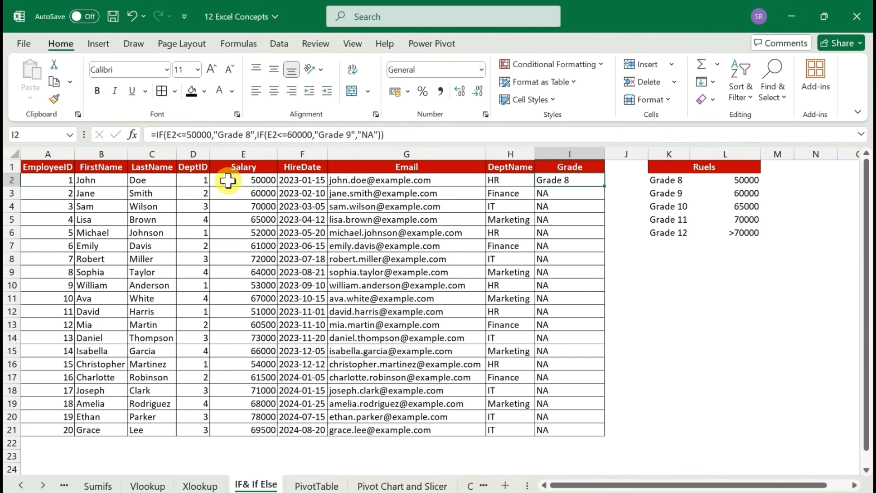
double_click(605, 186)
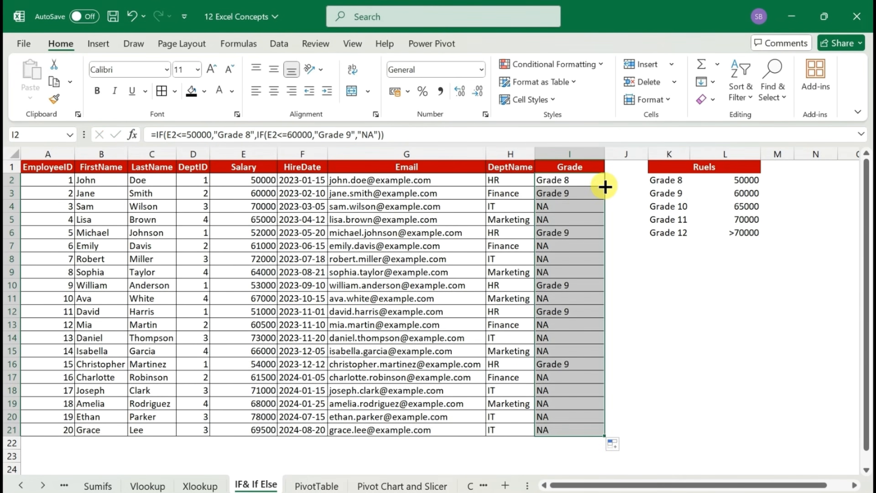
left_click(569, 192)
left_click(568, 367)
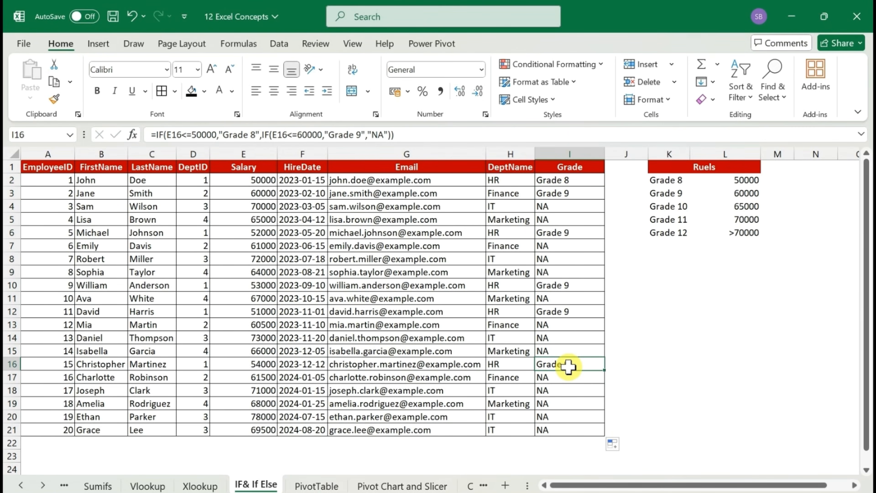
key("Left")
key("Left")
key("Left")
key("Left")
key("Left")
key("Right")
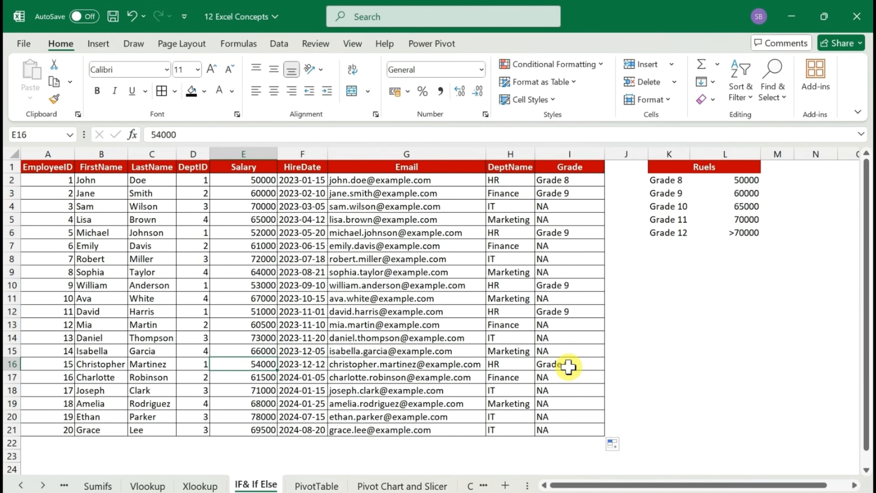
key("Right")
key("Right")
key("Right")
key("Right")
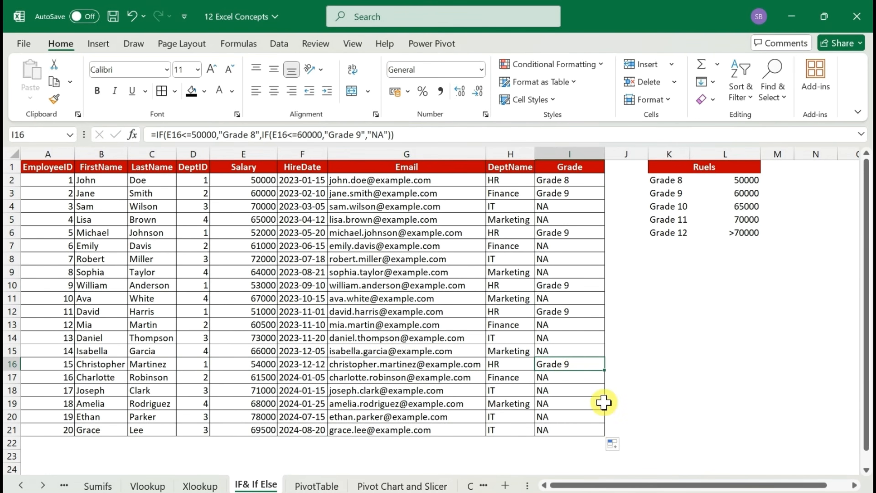
Replace "NA" in the I2 formula with a third nested IF function
left_click(576, 178)
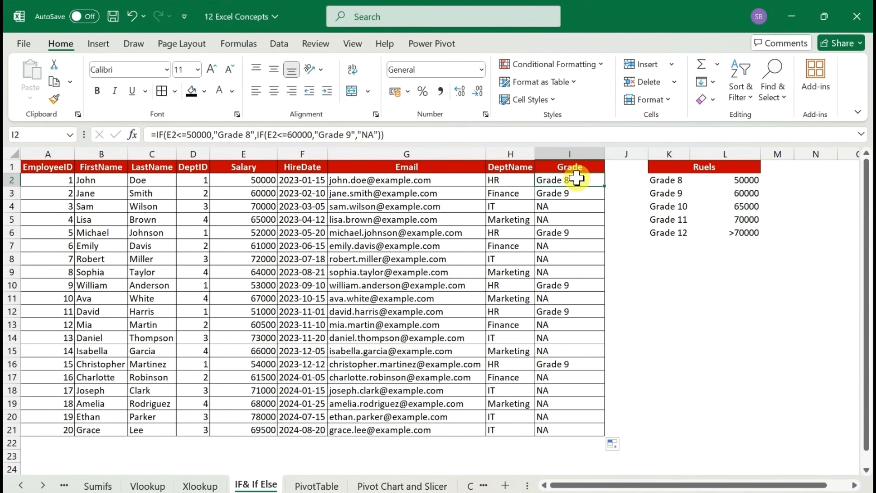
double_click(576, 179)
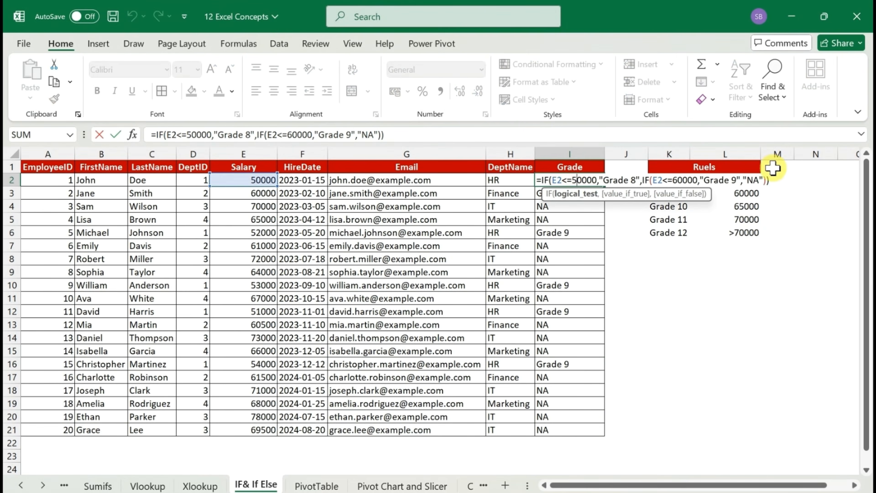
left_click(755, 180)
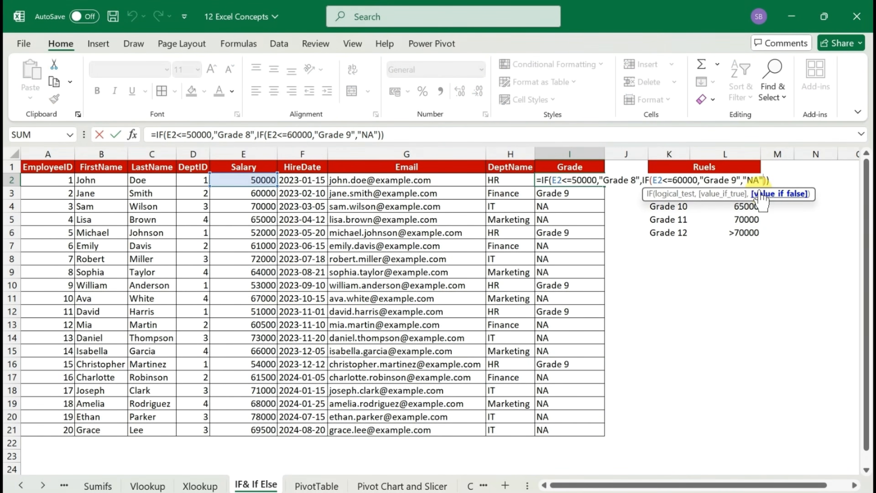
key("BackSpace")
key("BackSpace")
key("BackSpace")
key("BackSpace")
type("if")
key("Tab")
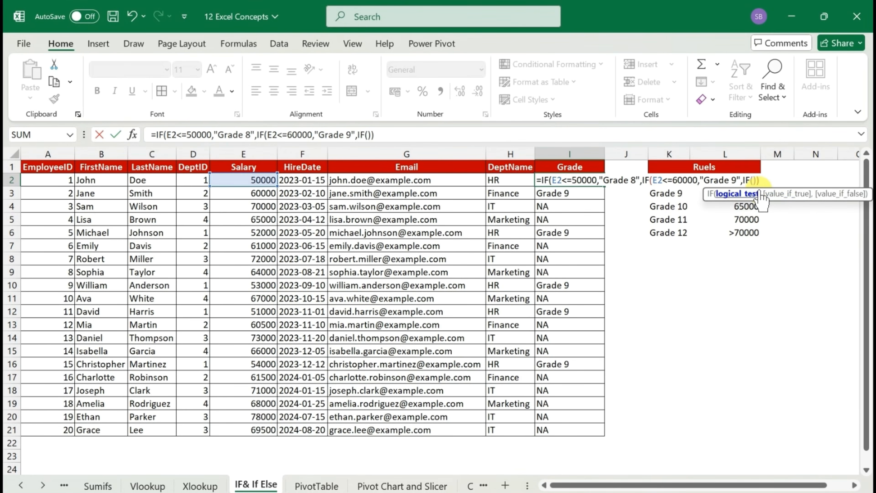
Give the third IF the logical test E2<=65000 and the value-if-true "Grade 10"
left_click(241, 180)
type("<=")
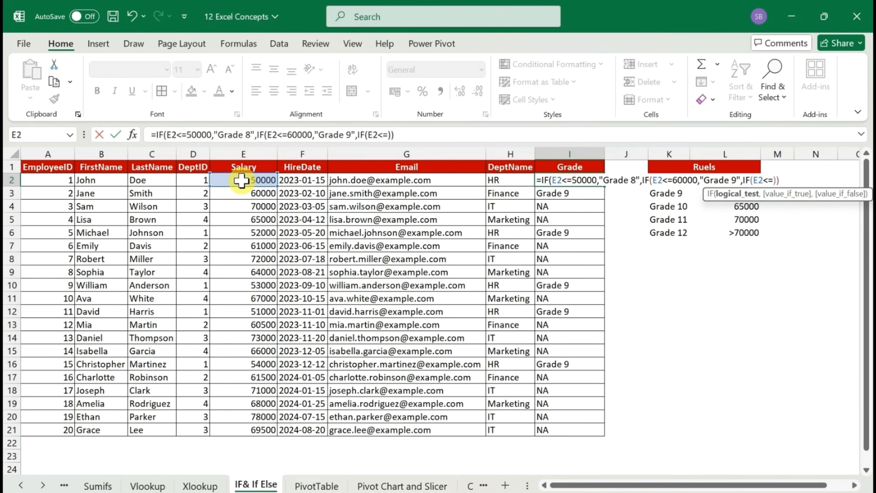
type("65000")
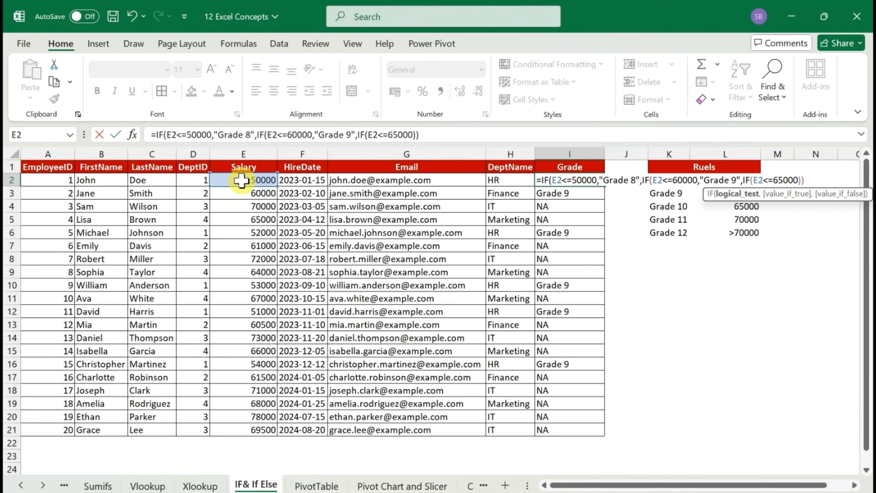
type(",\"Grad")
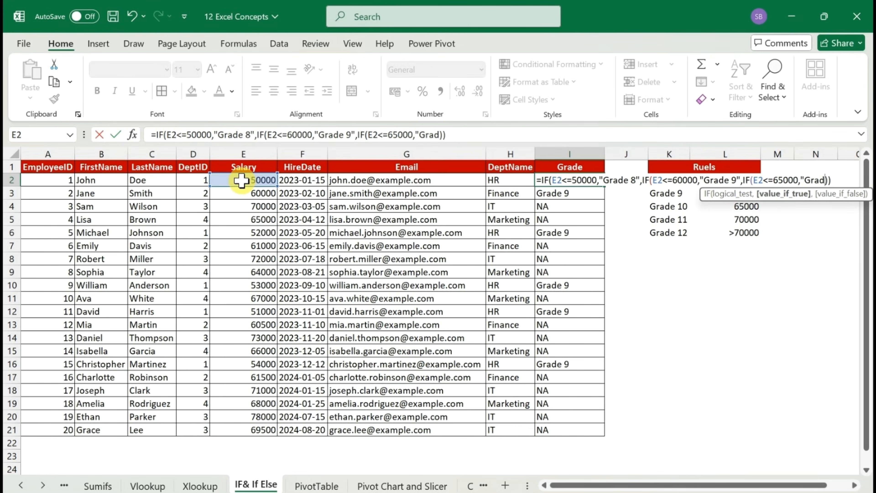
type("e 10\"")
type(",if")
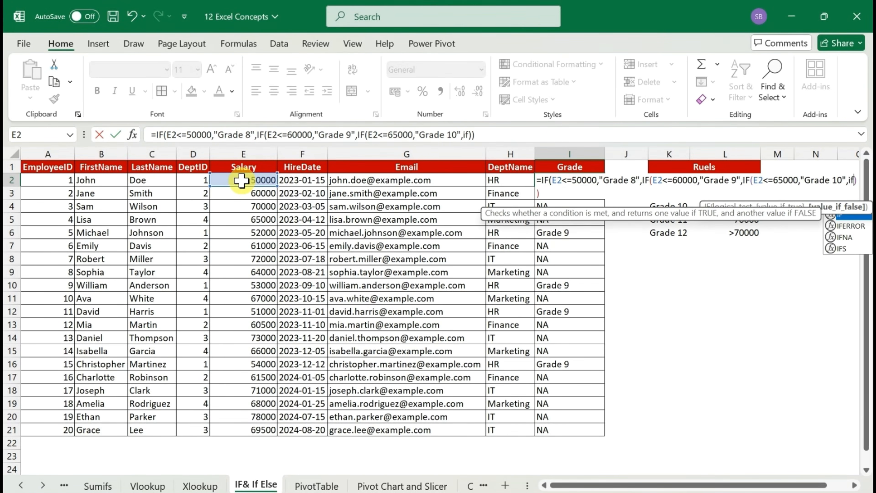
Add a fourth nested IF with the logical test E2<=70000, expanding the formula bar for the longer formula
key("Tab")
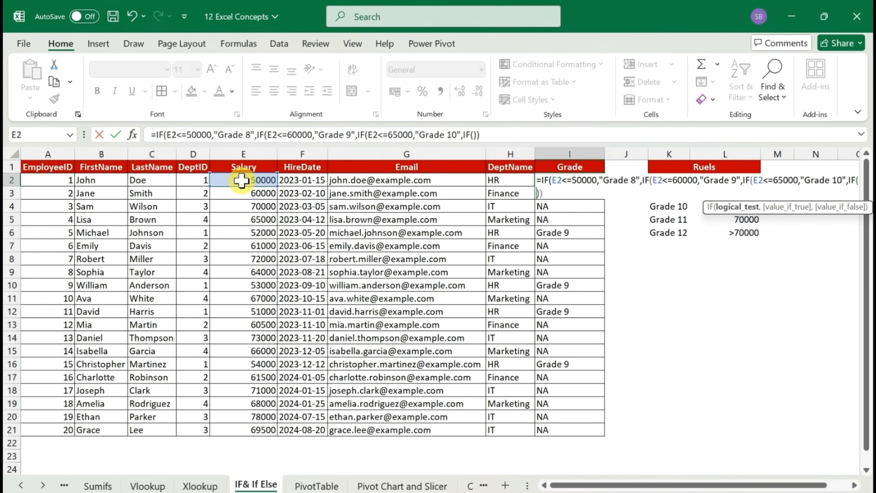
key("Left")
left_click(242, 180)
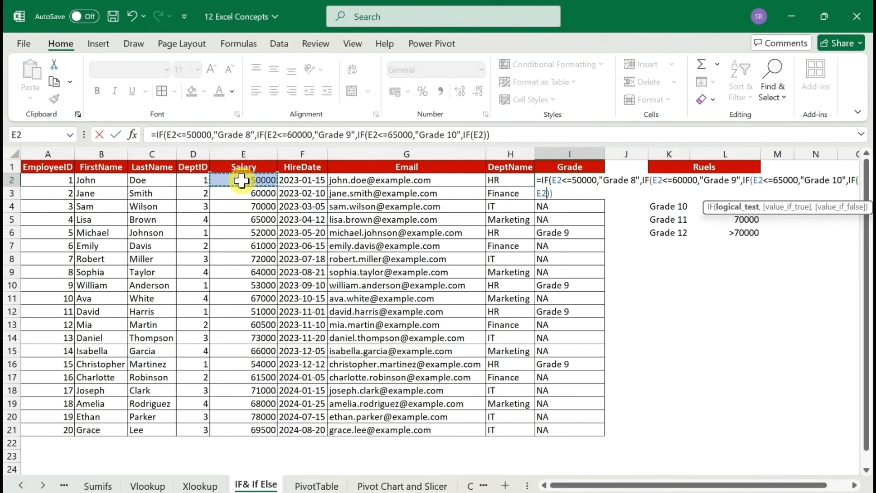
type("<=")
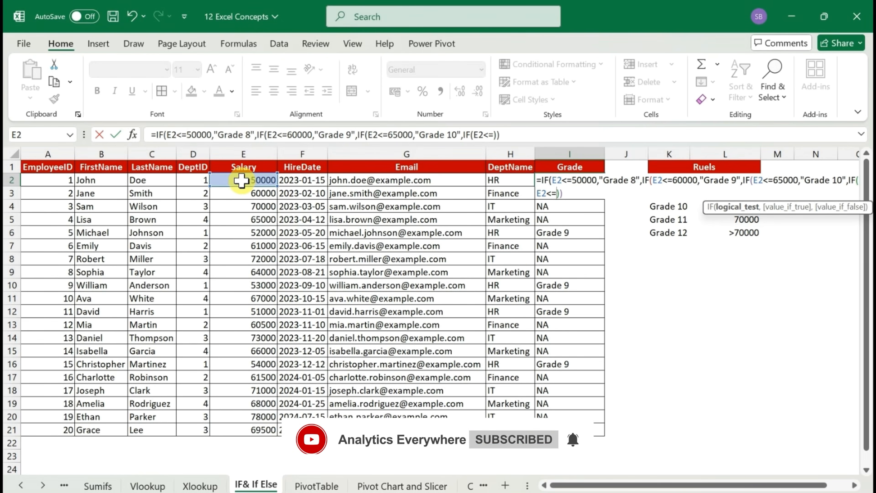
left_click(861, 134)
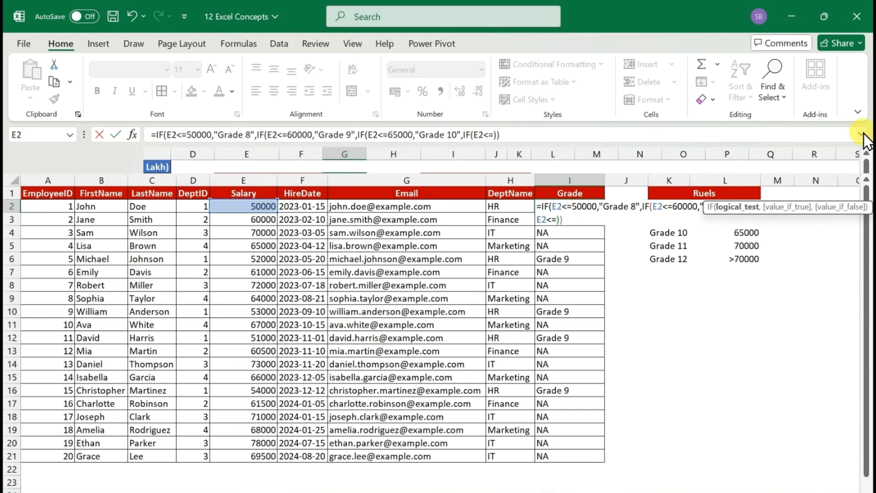
left_click(527, 134)
key("Left")
key("Left")
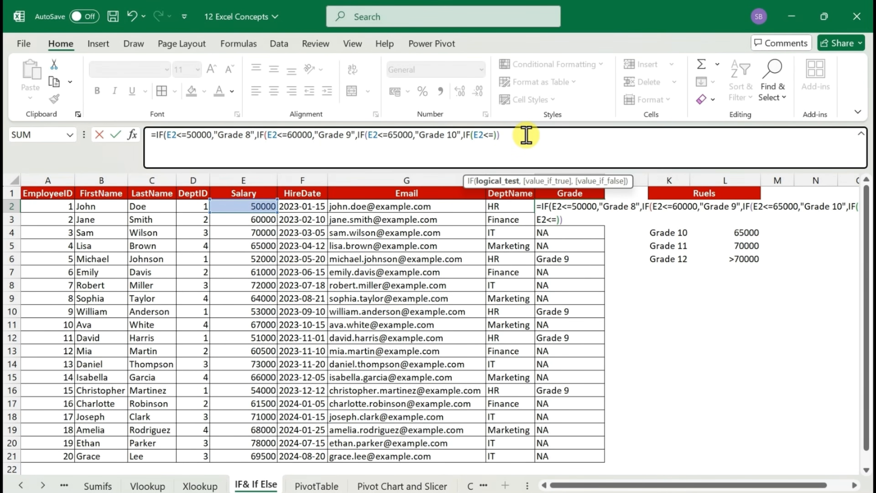
type("70000,")
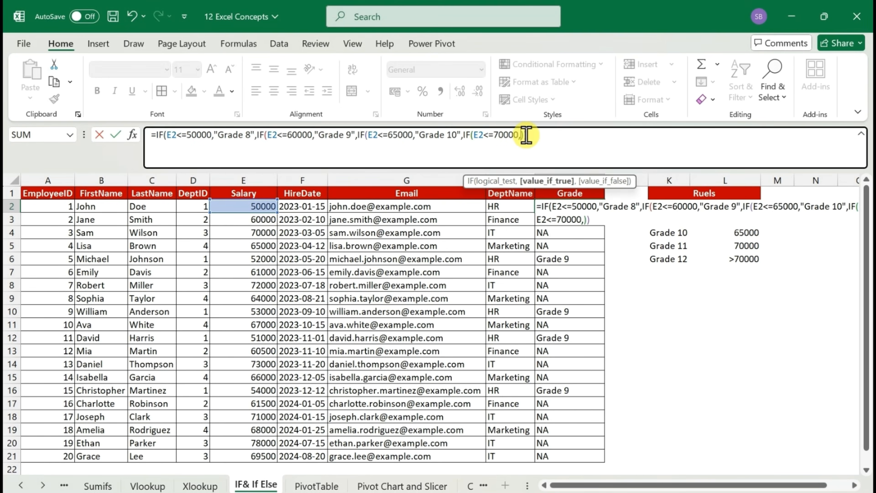
type("\"Grade 11\"")
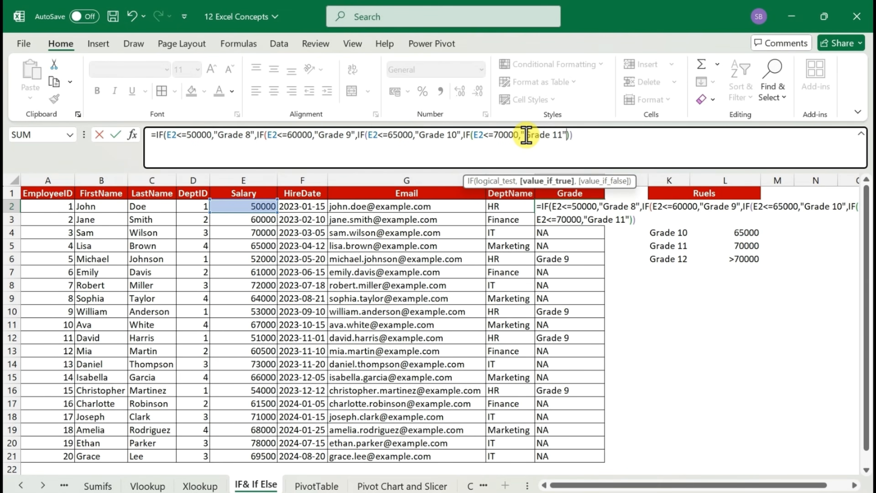
type(",")
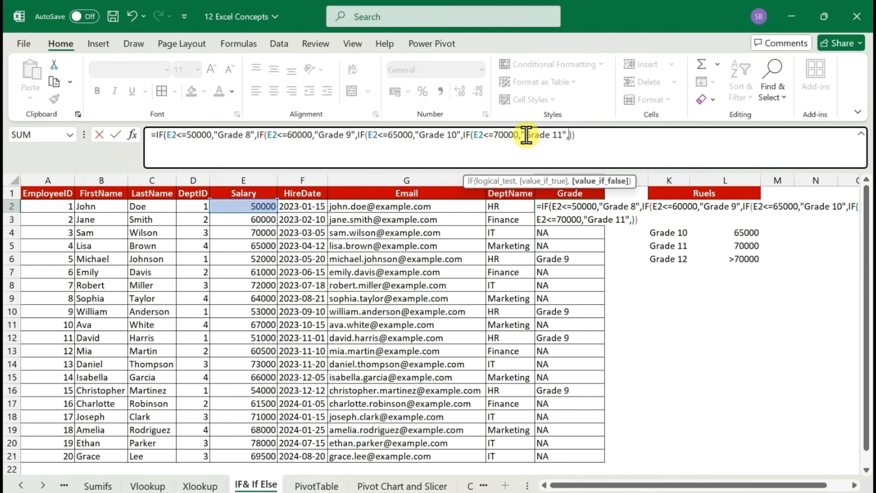
type("\"Grade 12\"")
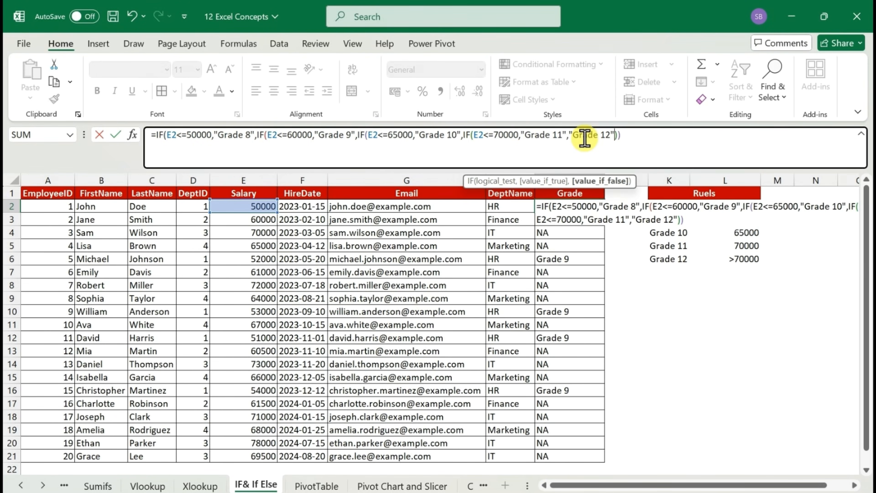
Complete the I2 formula with "Grade 11" if true and "Grade 12" if false, accepting Excel's suggested formula correction
type("))")
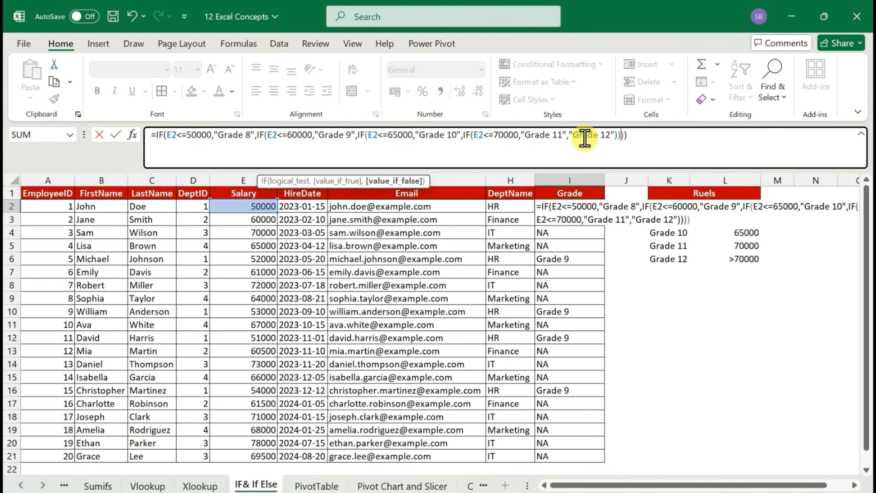
type(")")
key("Return")
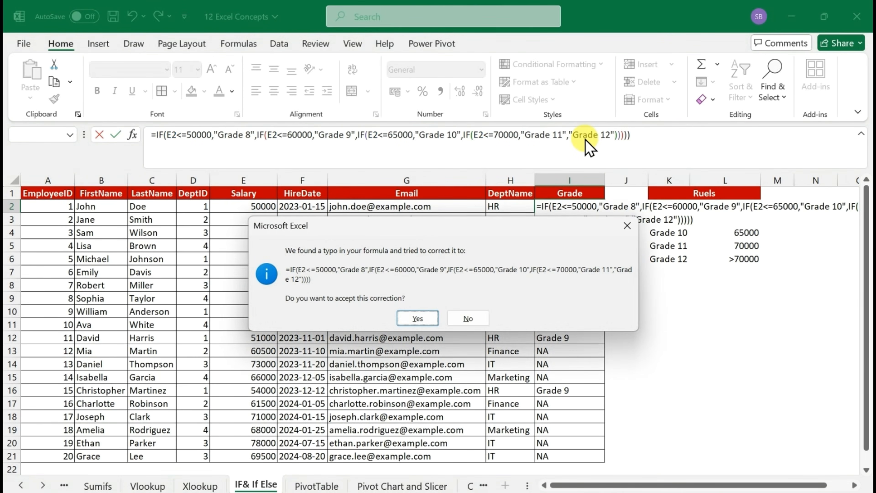
key("Return")
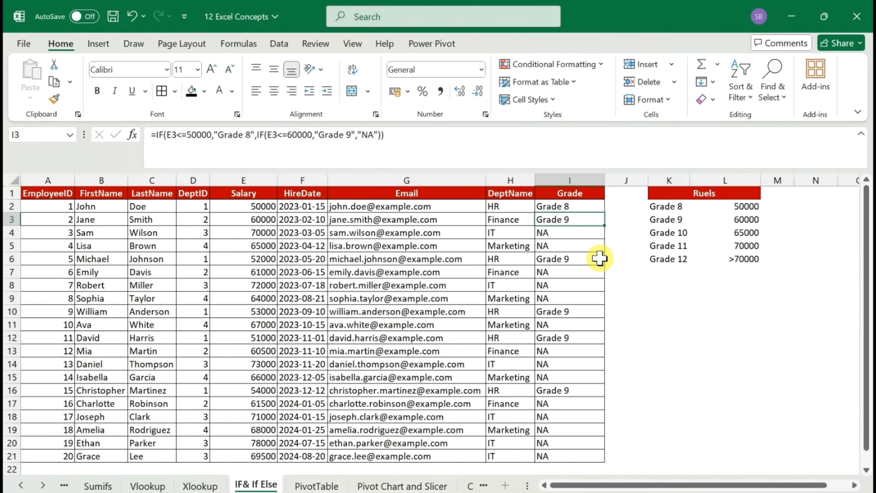
Fill the completed nested IF formula from I2 down the Grade column and check the copy in I20
key("Up")
double_click(605, 211)
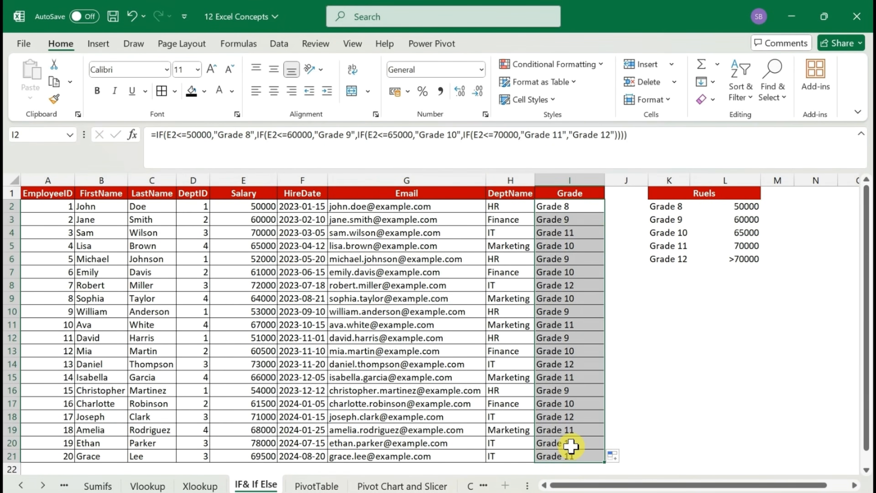
left_click(571, 446)
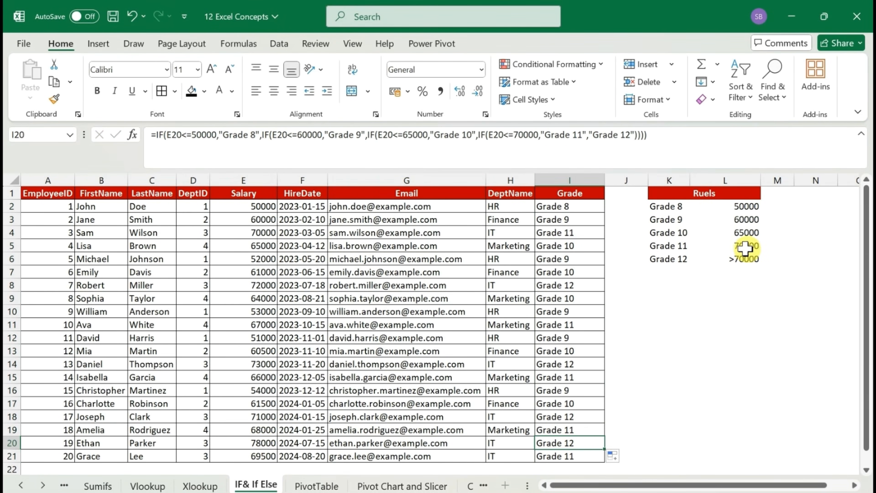
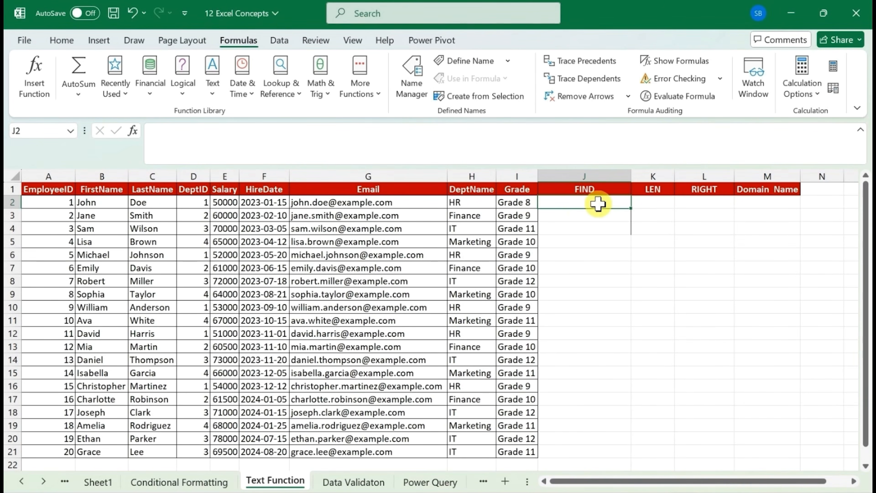
Enter a FIND formula in J2 that locates "@" in the email cell G2, and reopen it to review its arguments
type("=")
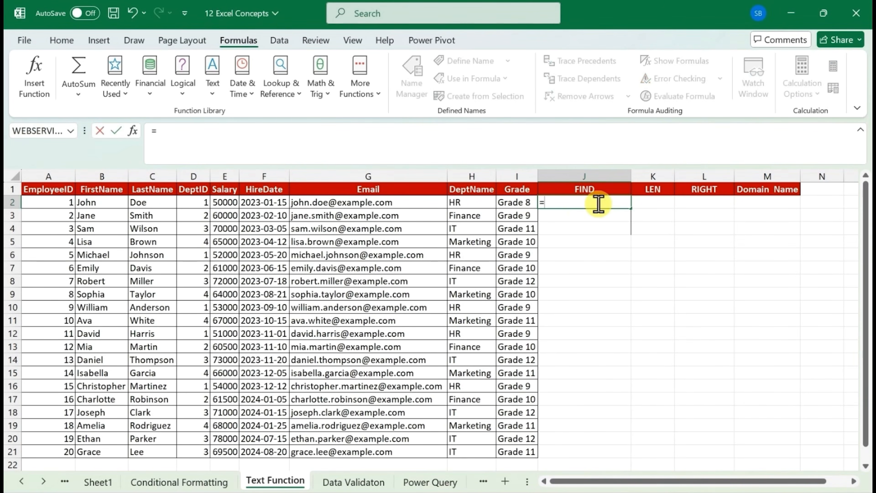
type("find")
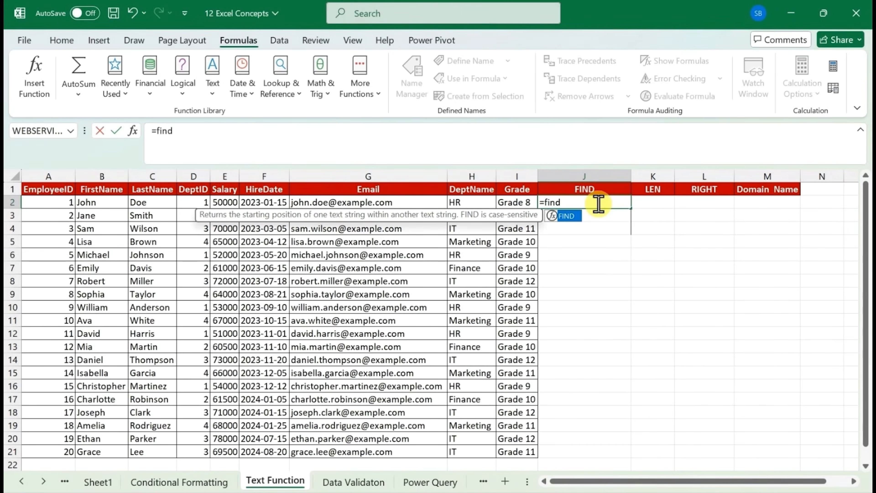
key("Tab")
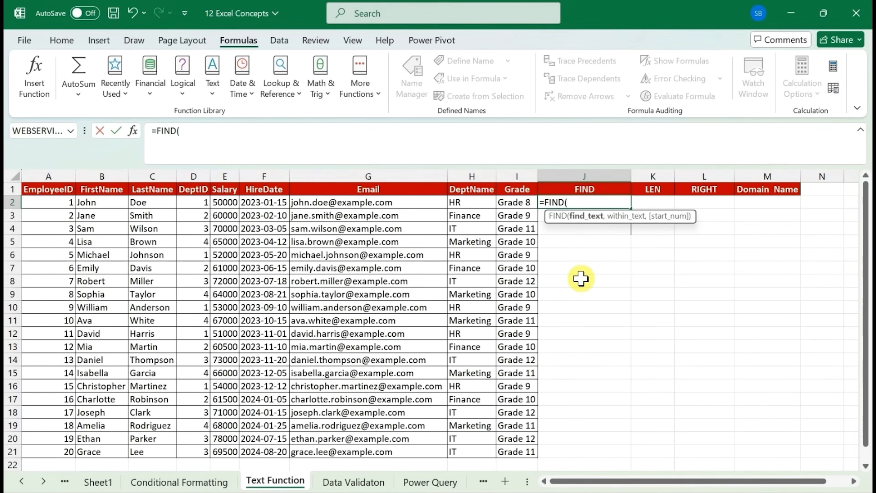
type("@\",")
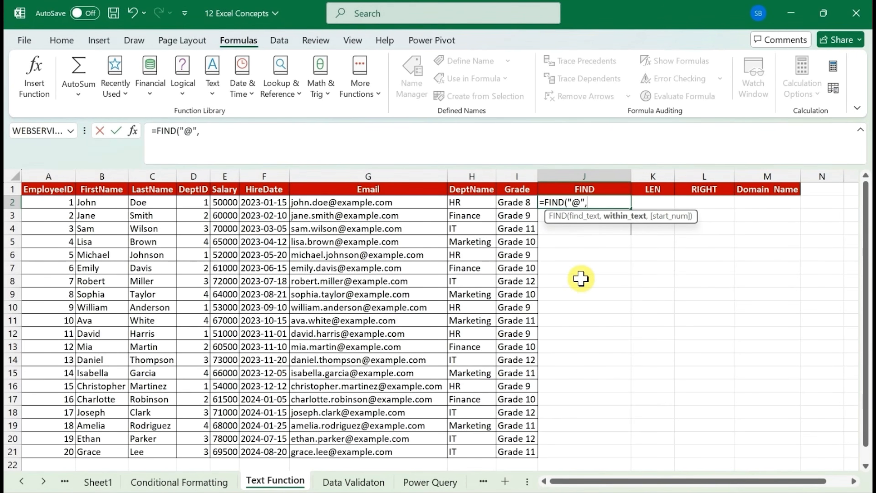
left_click(377, 203)
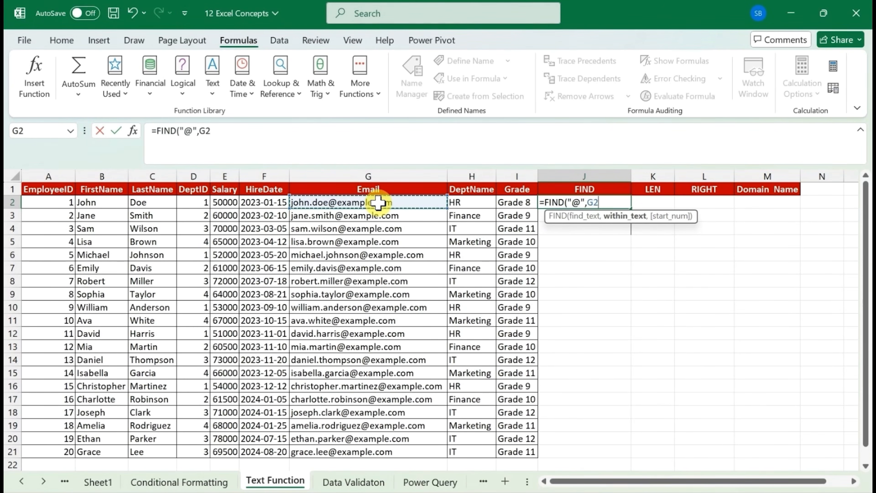
type(")")
key("Return")
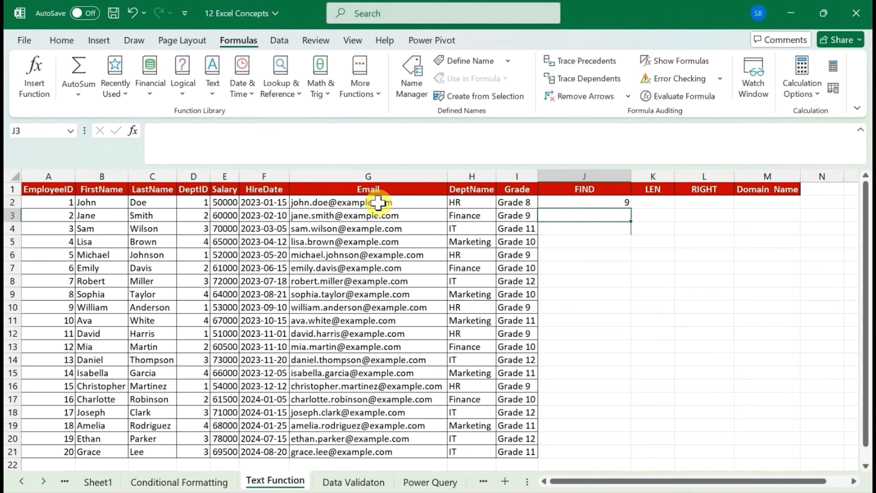
left_click(583, 201)
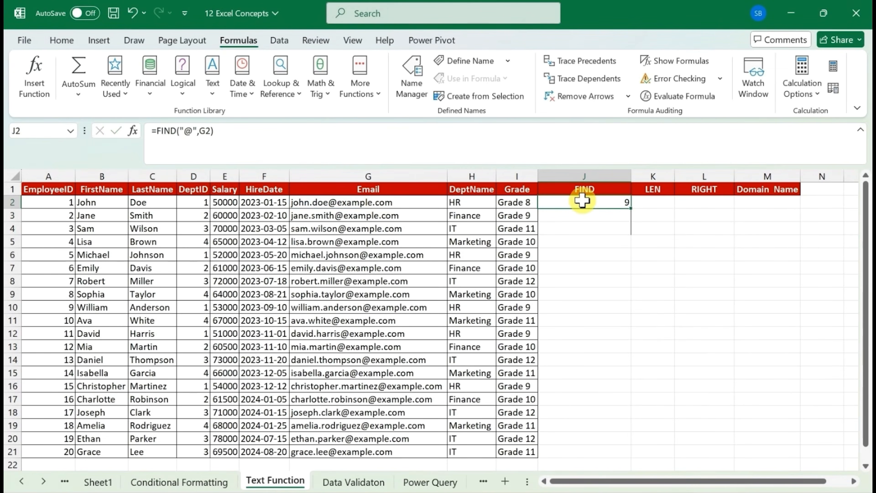
double_click(582, 201)
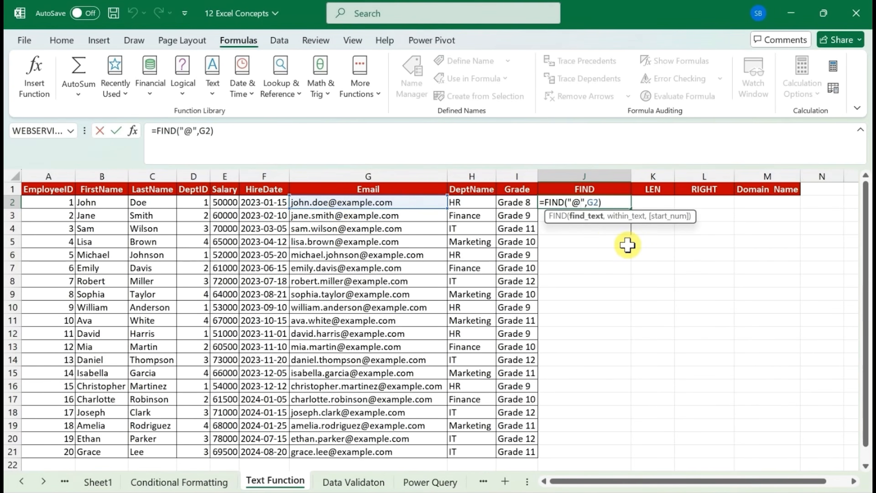
key("ctrl+Return")
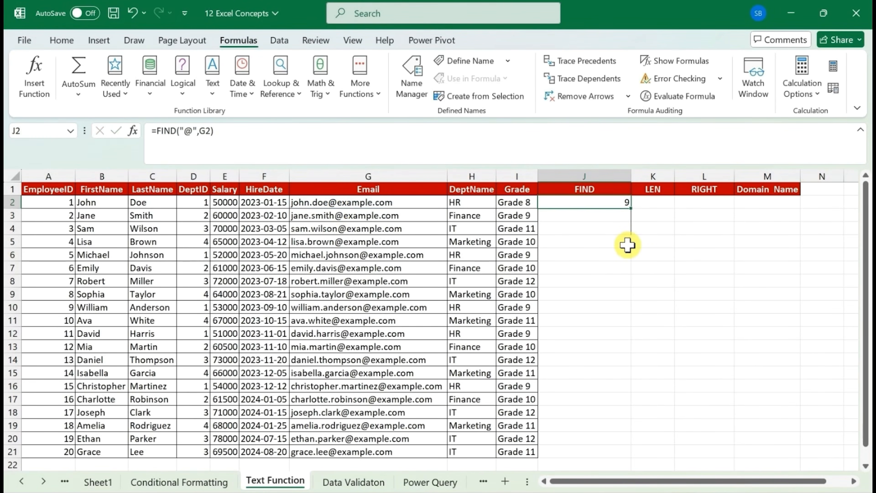
Enter a LEN formula in K2 that counts the characters of the email in G2
left_click(663, 205)
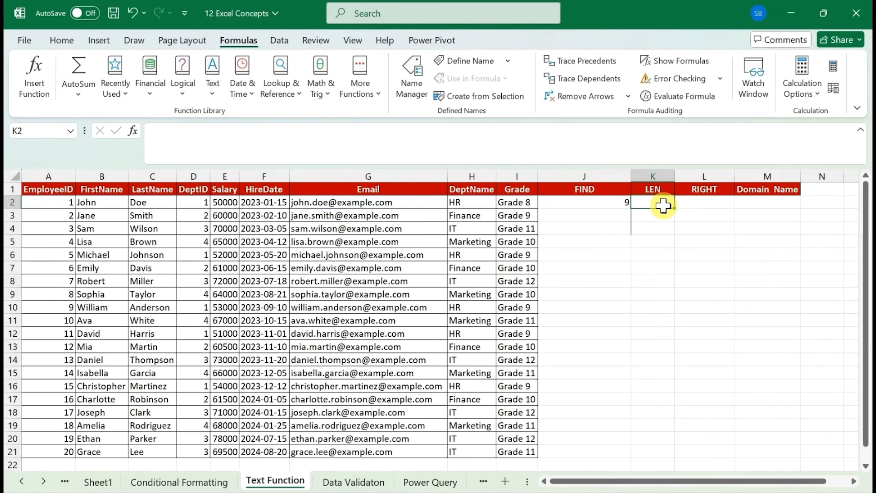
type("=len")
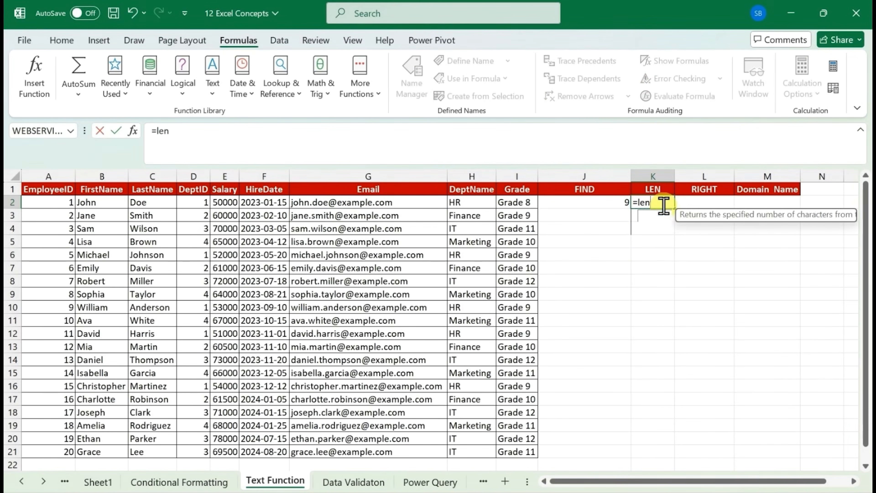
key("Tab")
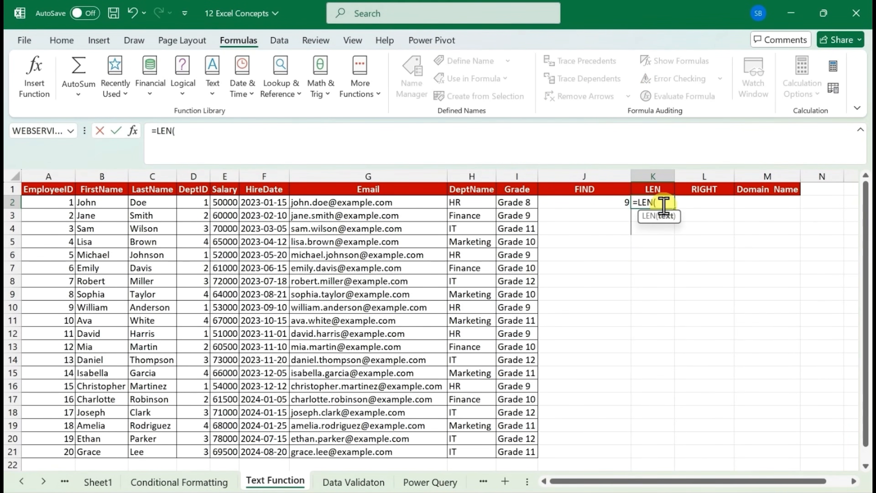
key("Left")
key("Left")
key("Left")
key("Left")
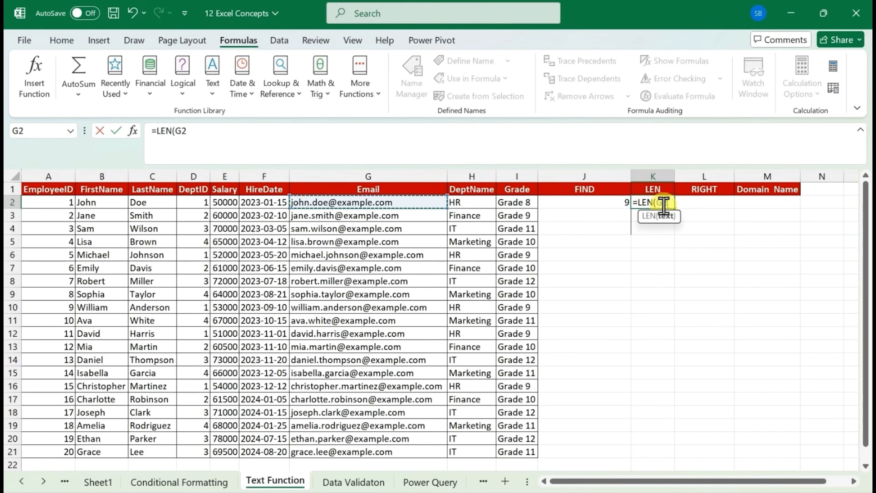
key("Return")
left_click(664, 203)
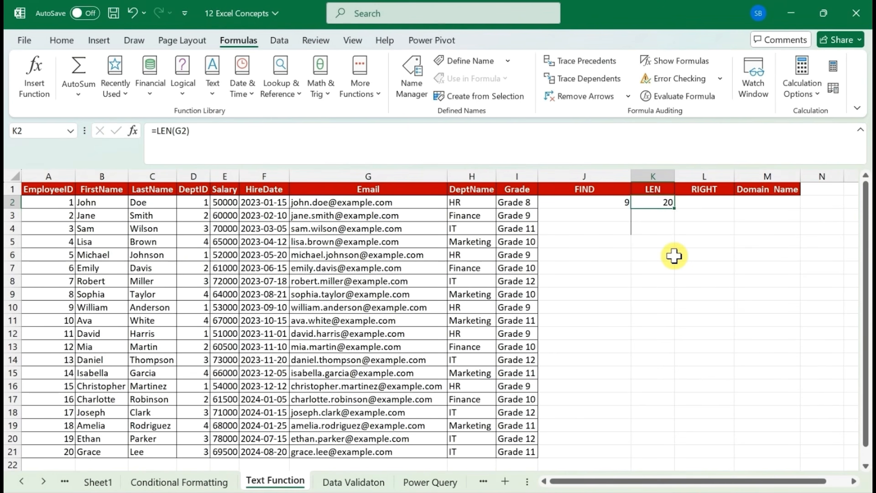
Enter =RIGHT(G2,2) in L2 to extract the last two characters of the email
left_click(709, 204)
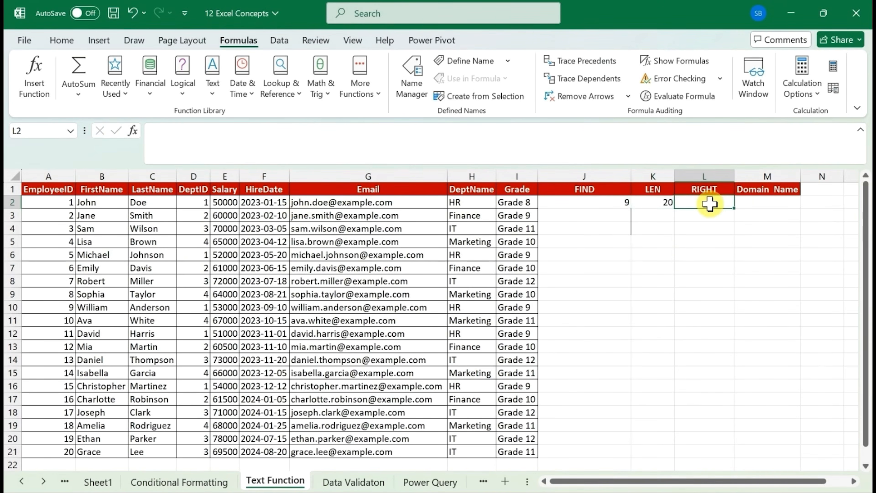
type("=")
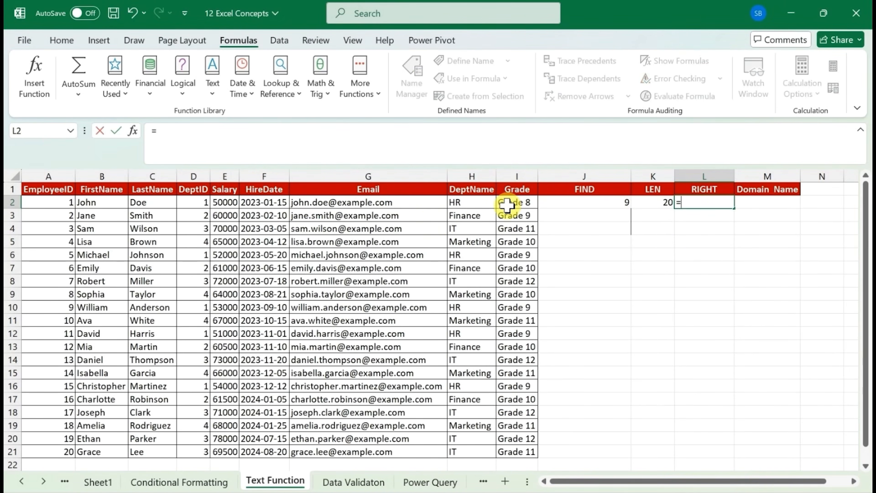
type("right")
key("Tab")
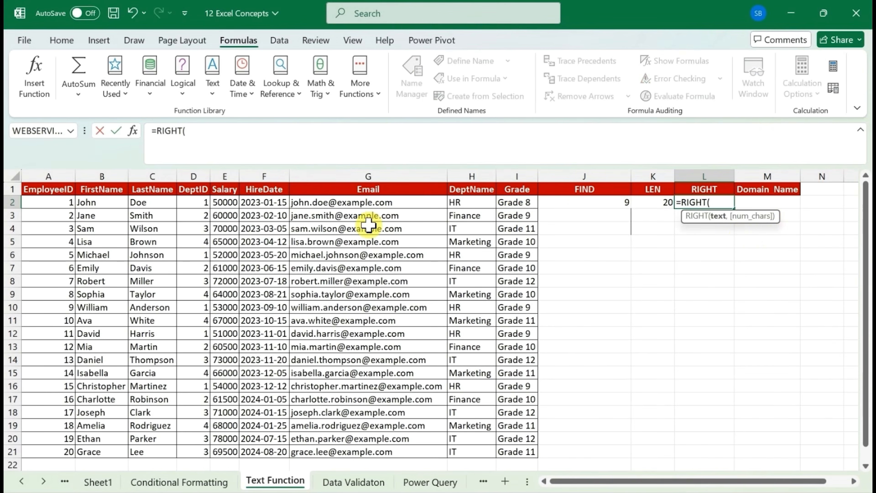
left_click(390, 206)
type(",2")
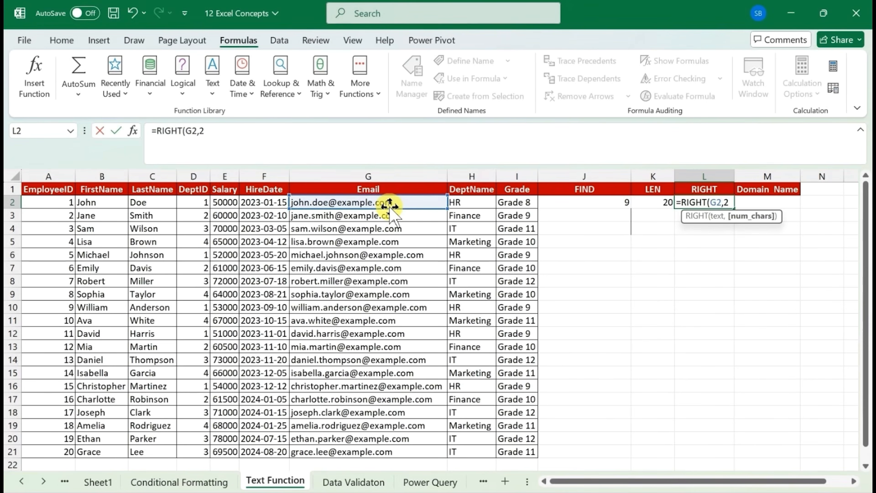
type(")")
key("Return")
key("Up")
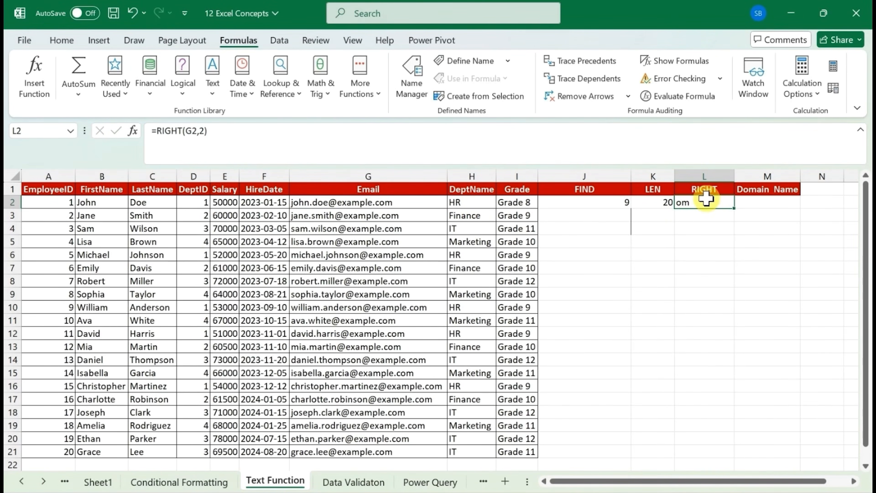
Replace RIGHT with LEFT in the L2 formula to extract the email's first two characters
left_click(702, 190)
double_click(693, 204)
double_click(688, 203)
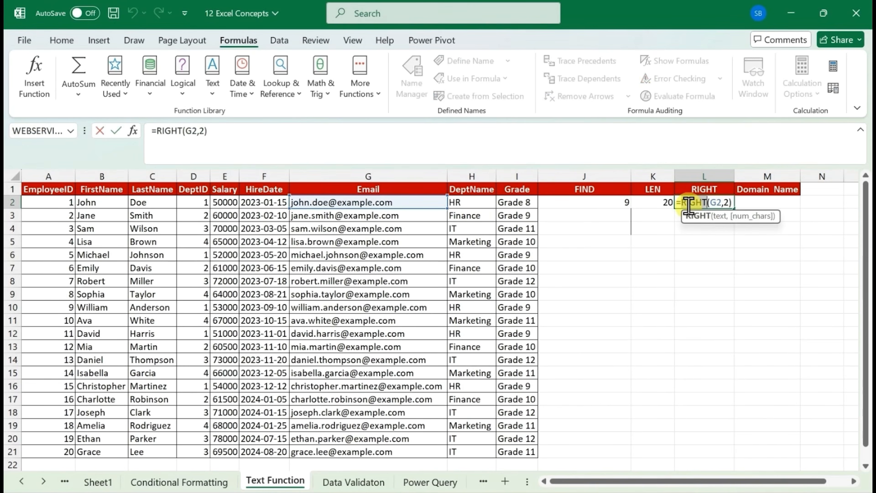
type("lef")
key("Tab")
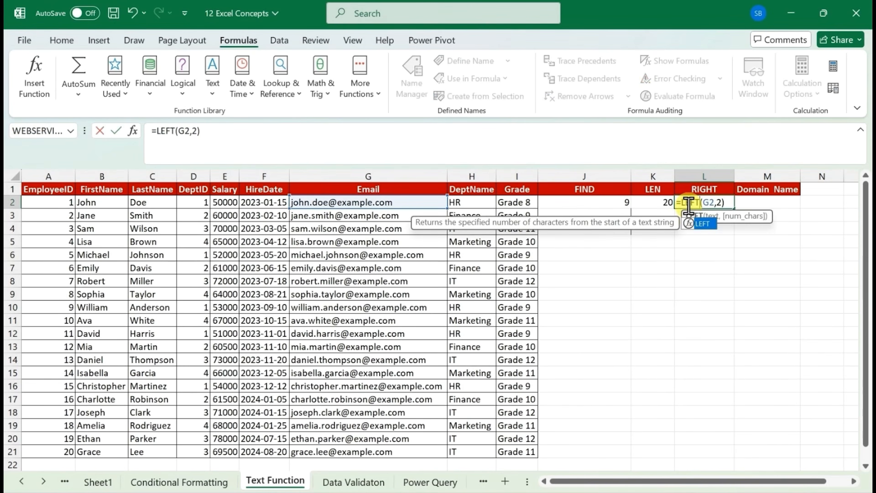
key("Return")
left_click(689, 203)
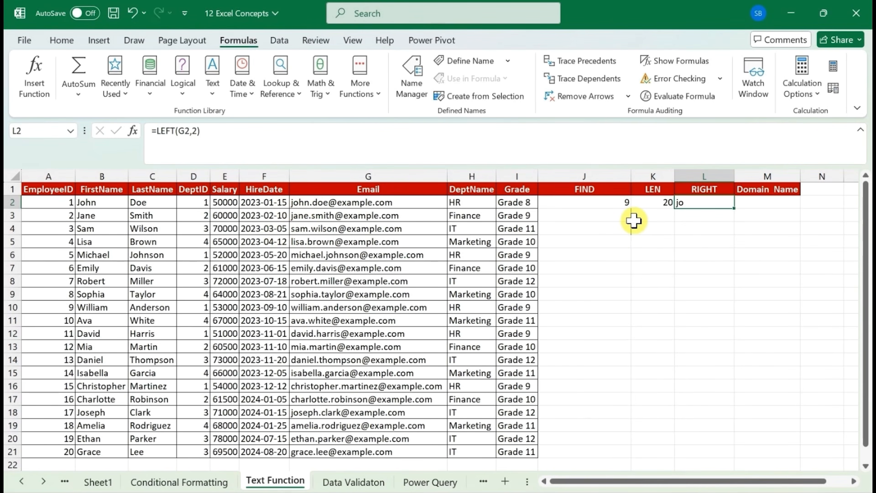
Replace the L2 formula with =RIGHT(G2,K2-J2) to extract the part of the email after the "@"
type("=")
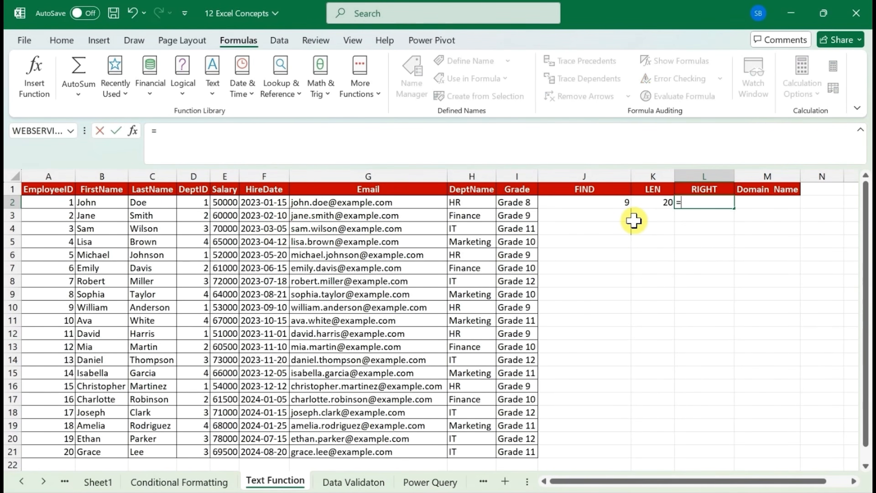
type("righ")
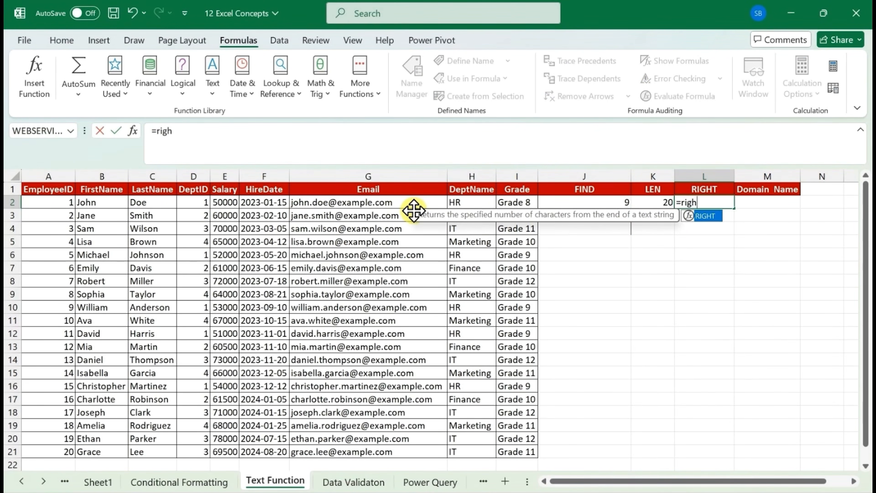
key("Tab")
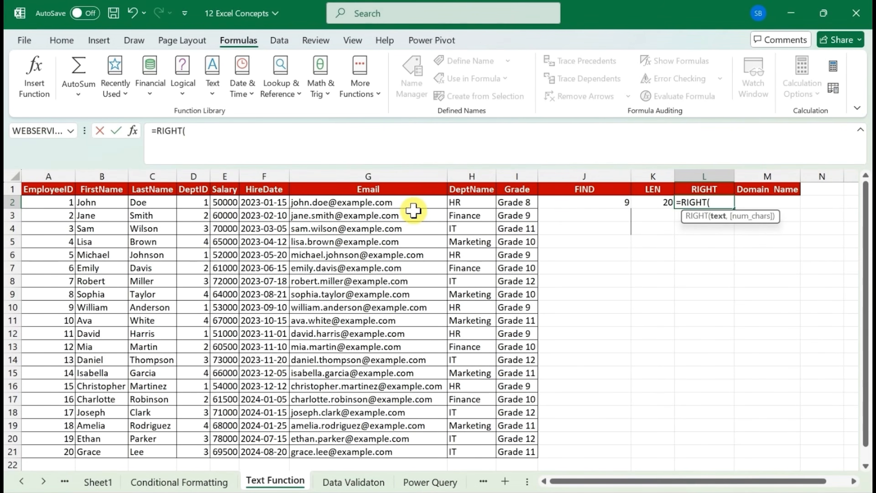
key("Left")
key("Left")
key("Left")
key("Left")
key("Left")
type(",")
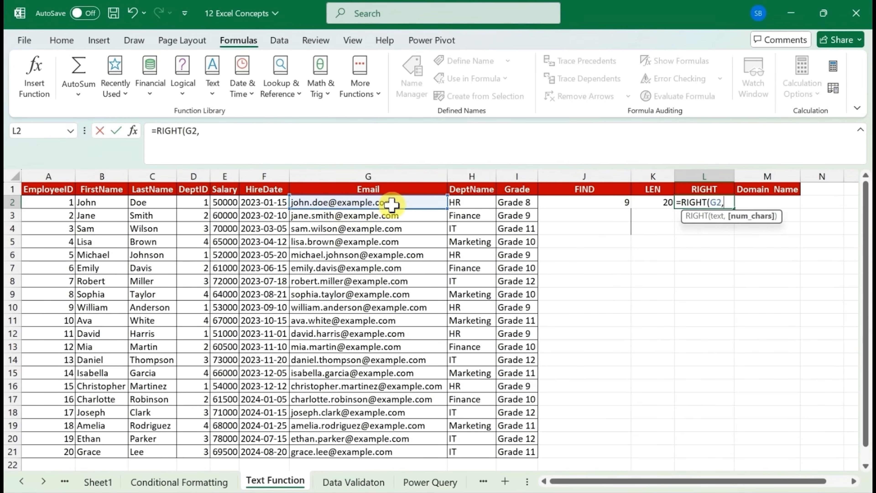
type("K2-")
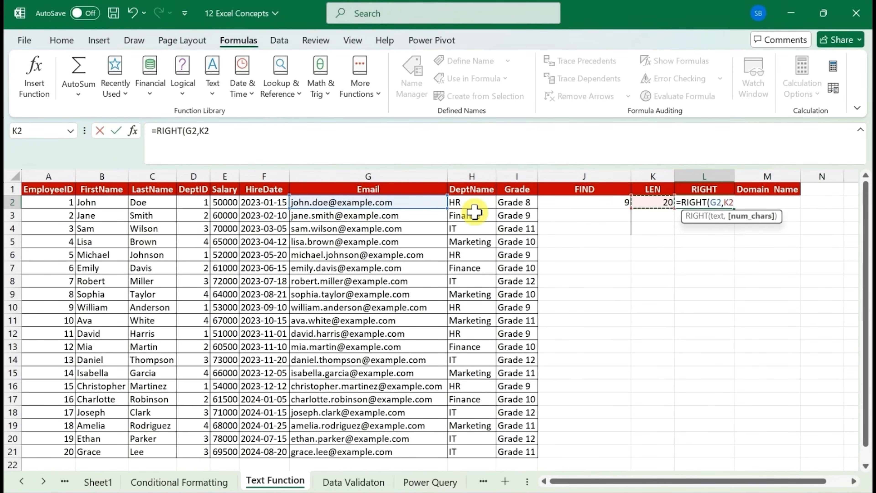
key("Left")
key("Left")
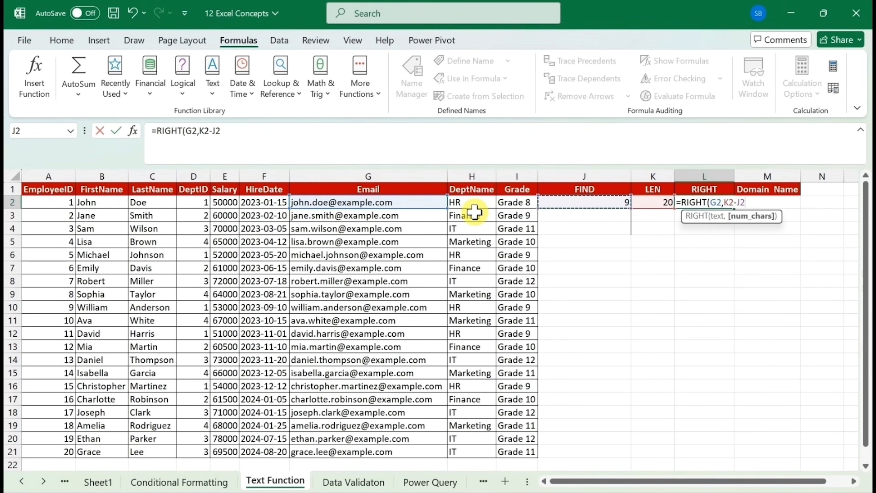
key("Return")
key("Up")
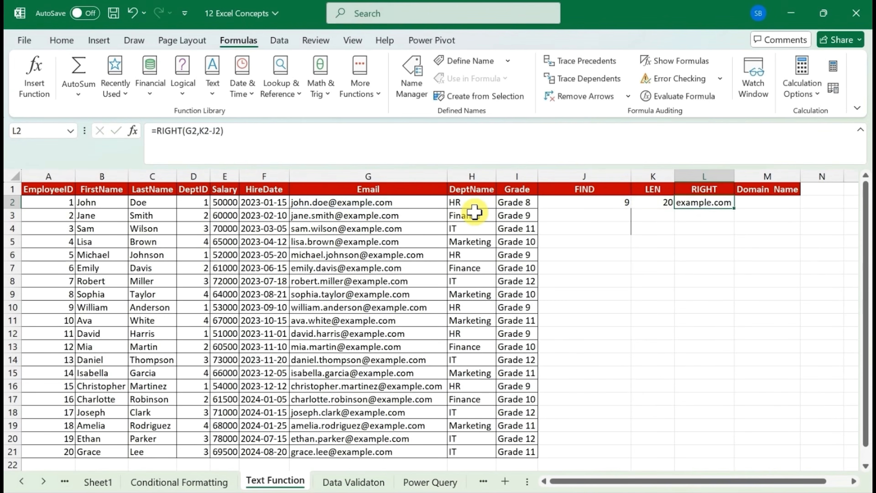
Start a RIGHT formula in M2 under Domain_Name with the email cell G2 as its text argument
left_click(762, 205)
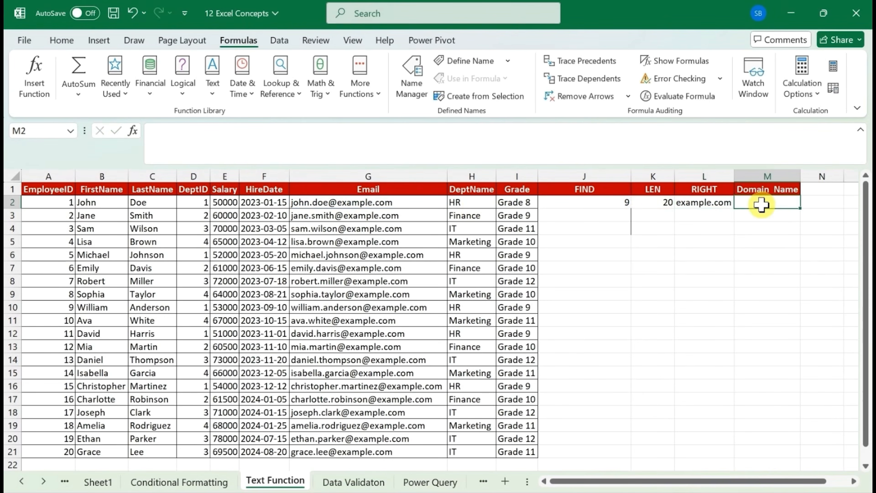
type("=righ")
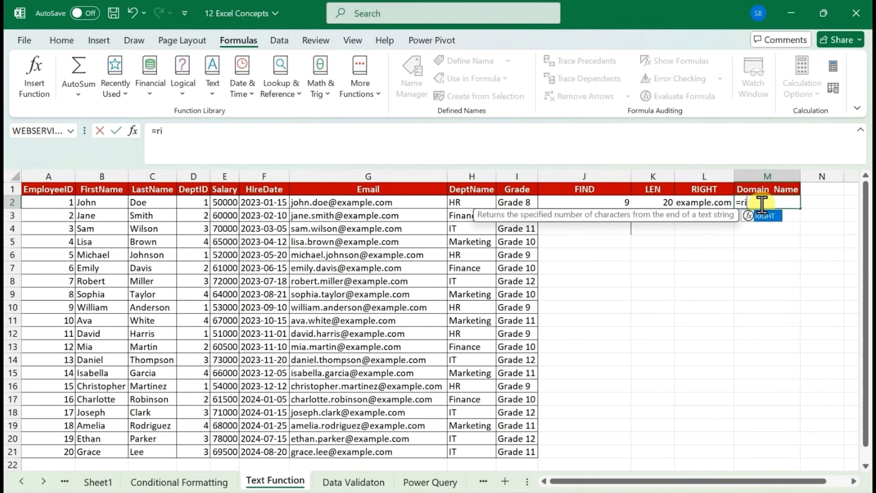
key("Tab")
key("Left")
key("Left")
key("Left")
key("Left")
key("Left")
key("Left")
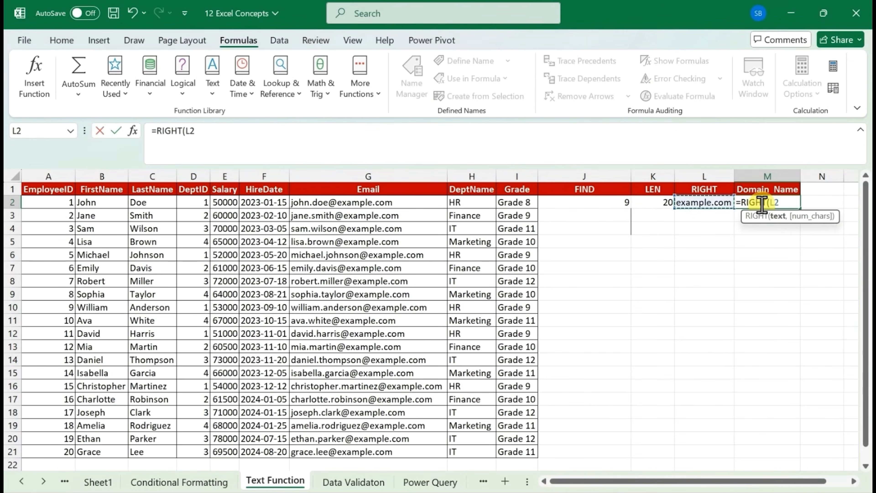
type(",")
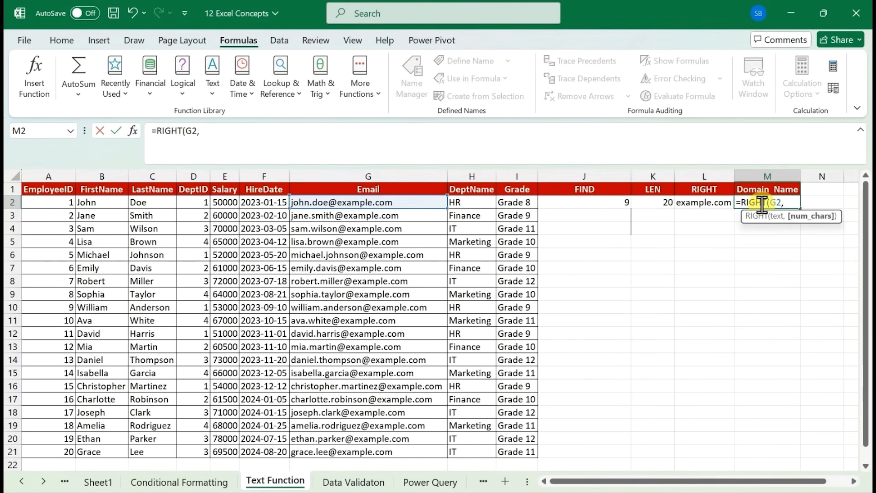
type("len(")
Add LEN(G2) to the number-of-characters argument of the RIGHT formula in M2
key("Left")
key("Left")
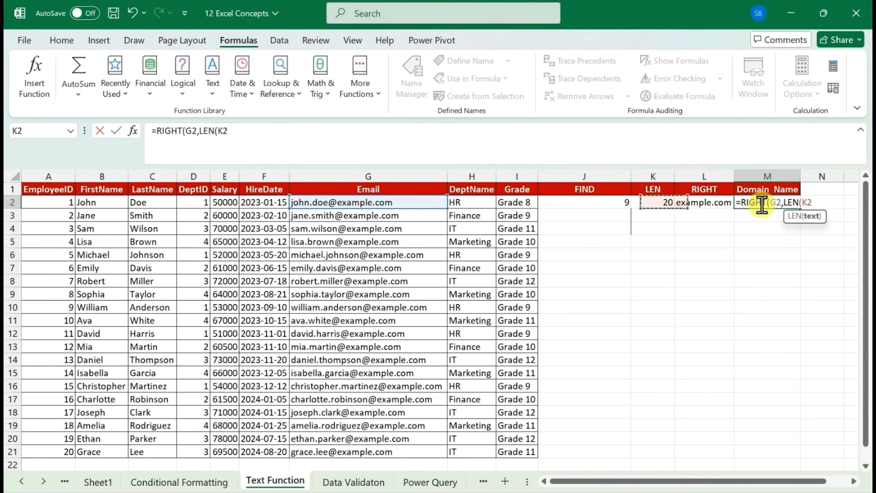
key("Left")
key("Left")
key("Left")
key("Left")
type(")")
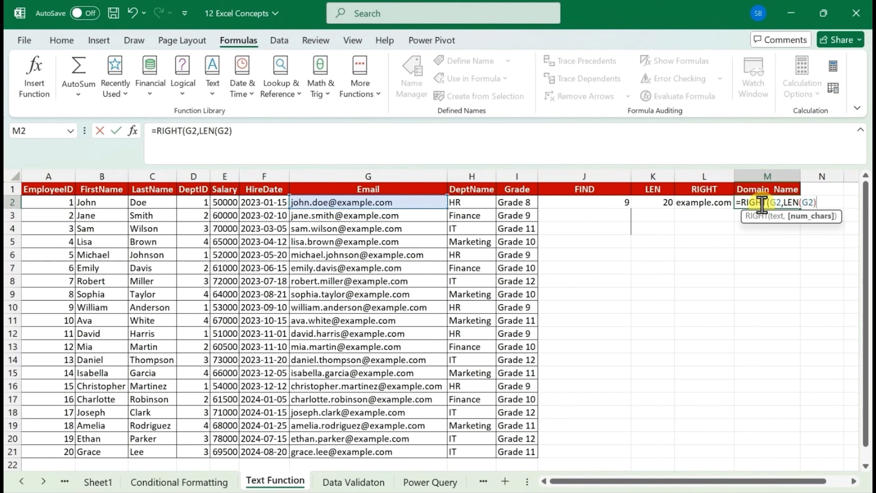
type("-f")
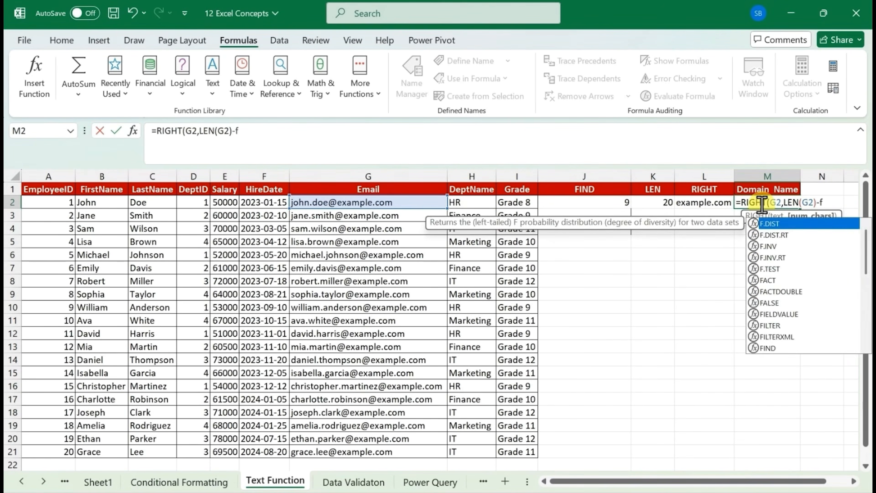
type("ind")
Subtract FIND("@",G2) from the length and enter the M2 formula as =RIGHT(G2,LEN(G2)-FIND("@",G2))
key("Tab")
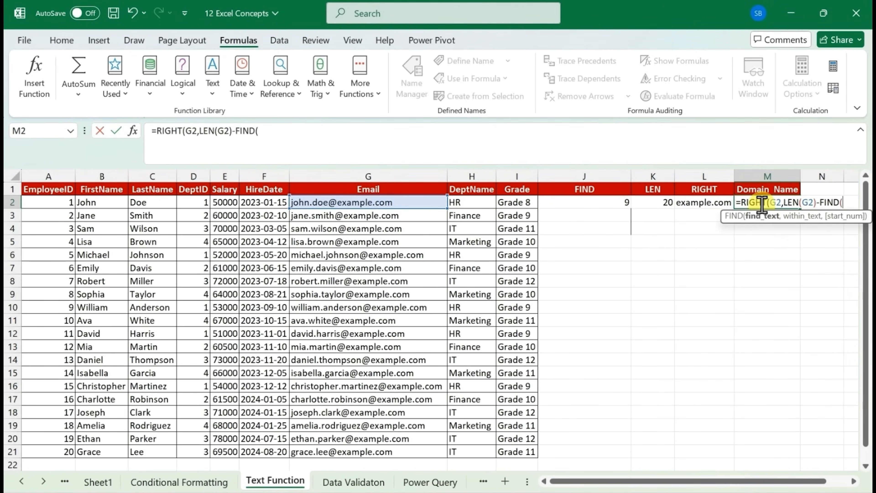
type("\"@\",")
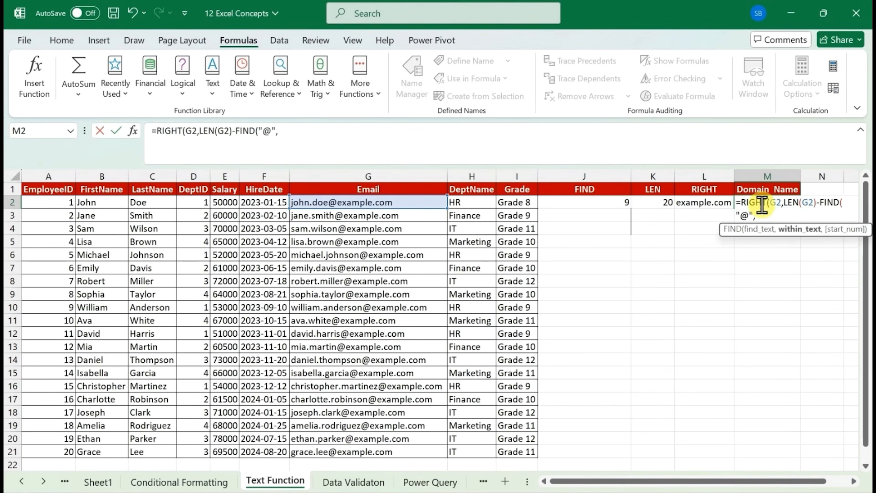
left_click(390, 202)
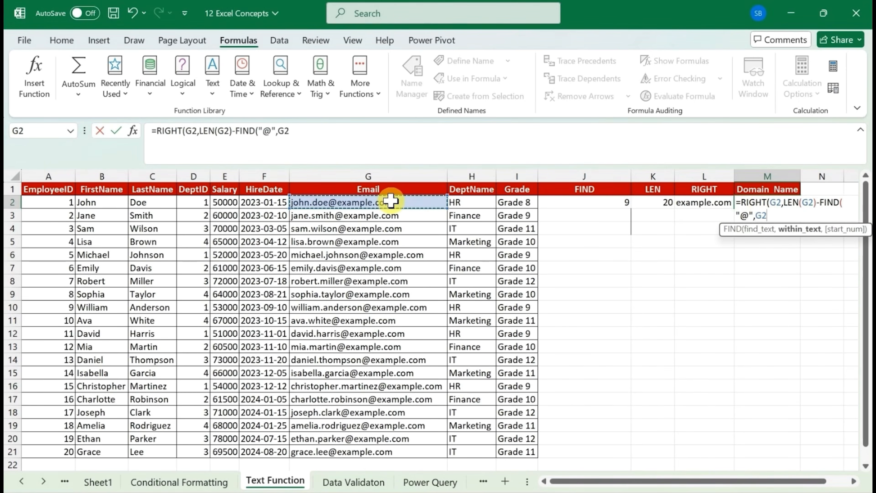
type(")")
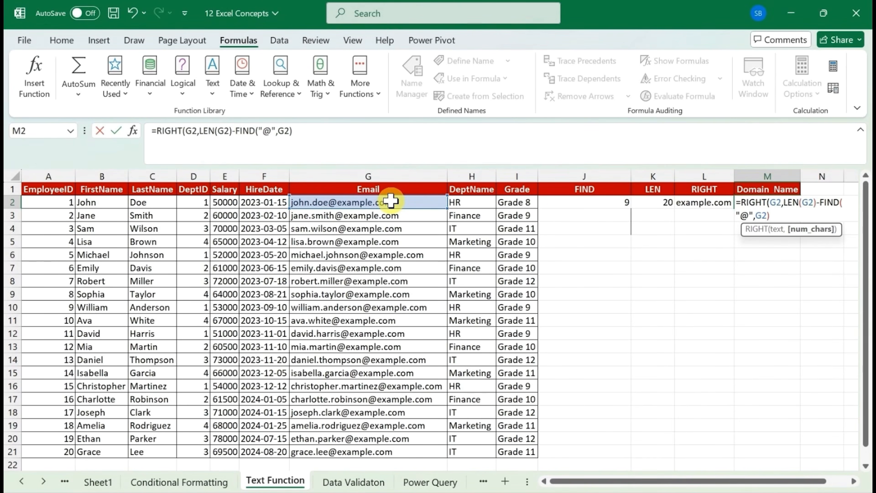
type(")")
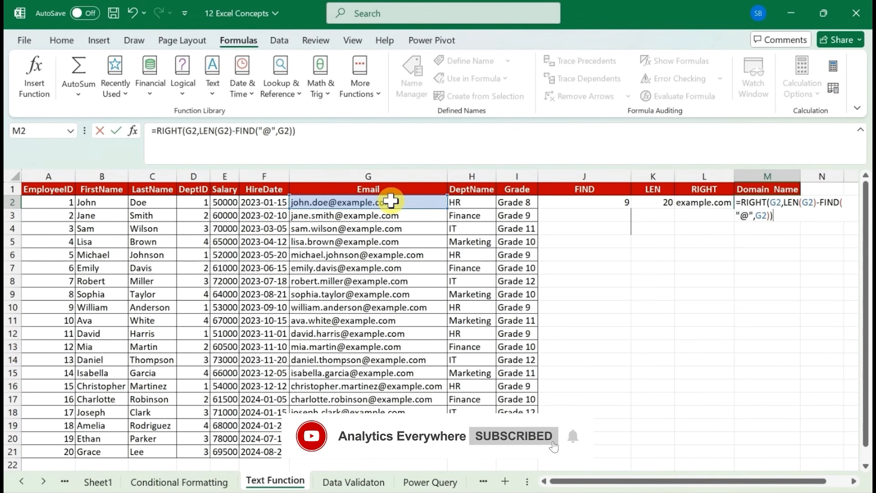
key("Return")
key("Up")
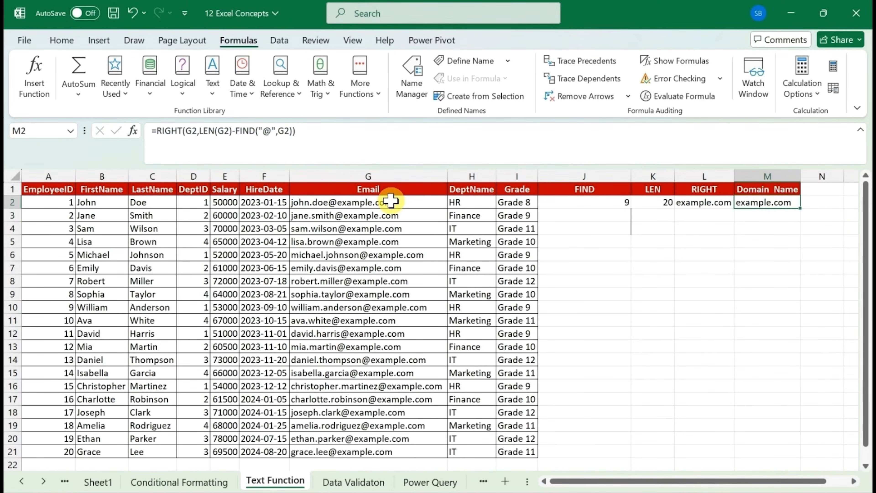
Fill the FIND, LEN, RIGHT and Domain_Name formulas in J2:M2 down through row 21 and check the Domain_Name column
left_click(571, 199)
key("ctrl+shift+Right")
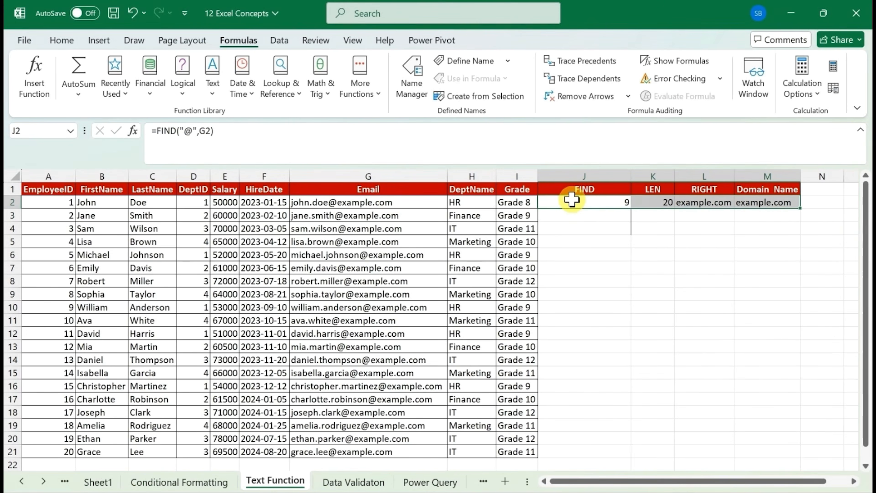
double_click(800, 208)
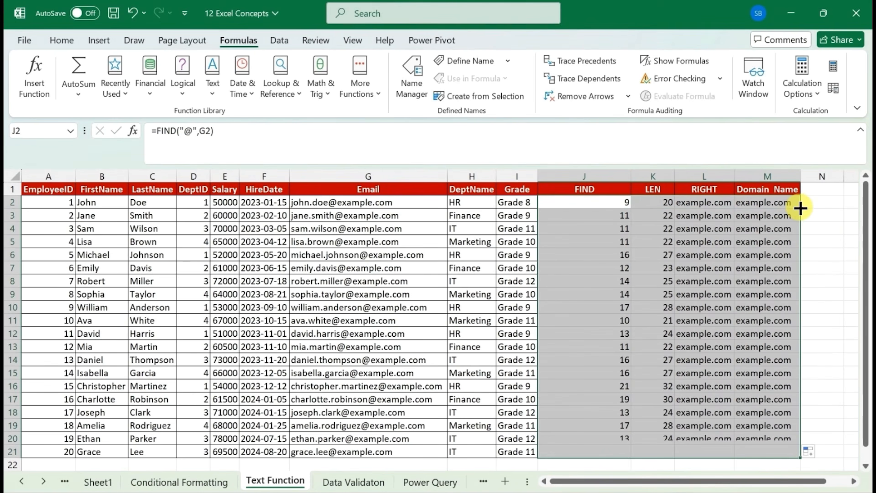
left_click(780, 243)
left_click(747, 204)
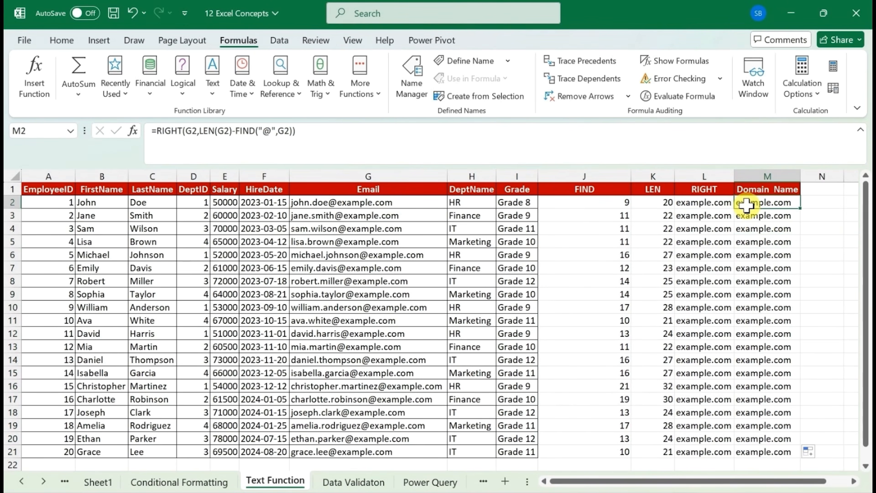
key("ctrl+Down")
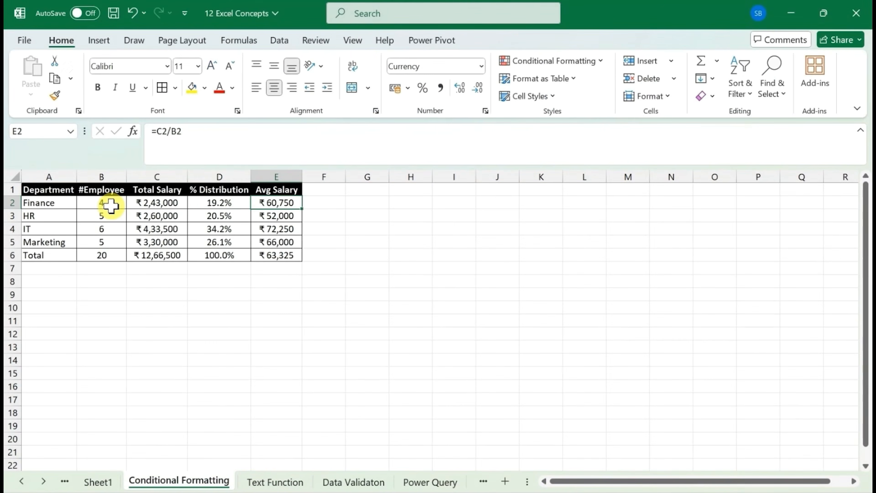
key("Left")
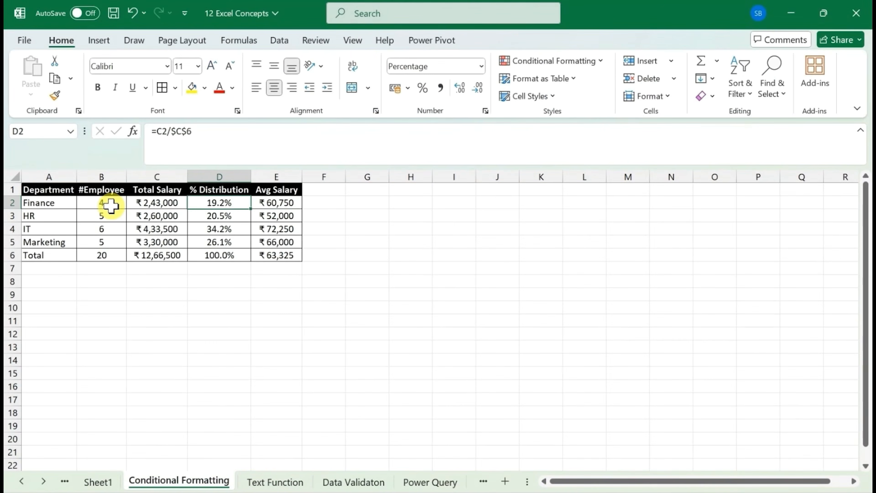
key("Left")
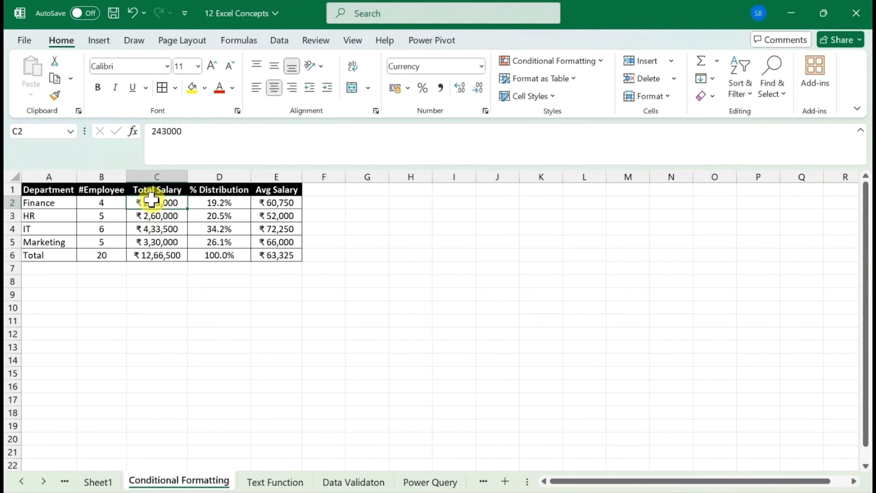
left_click_drag(229, 205, 235, 242)
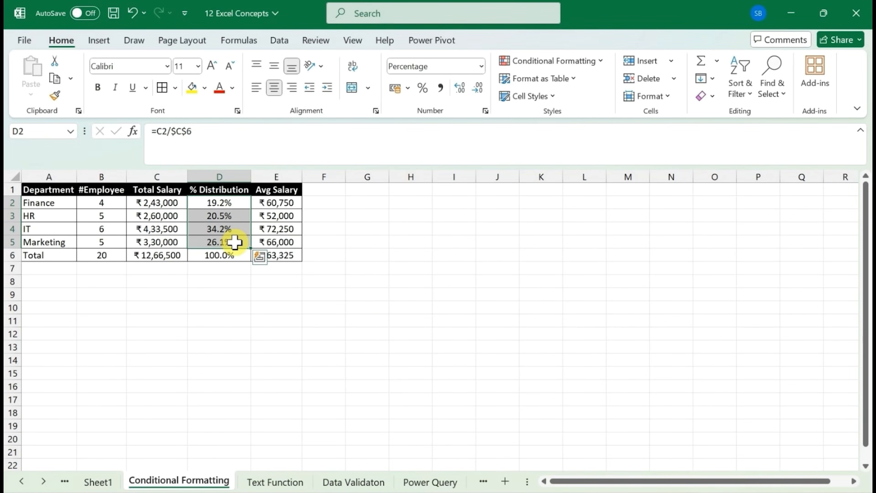
left_click(234, 212)
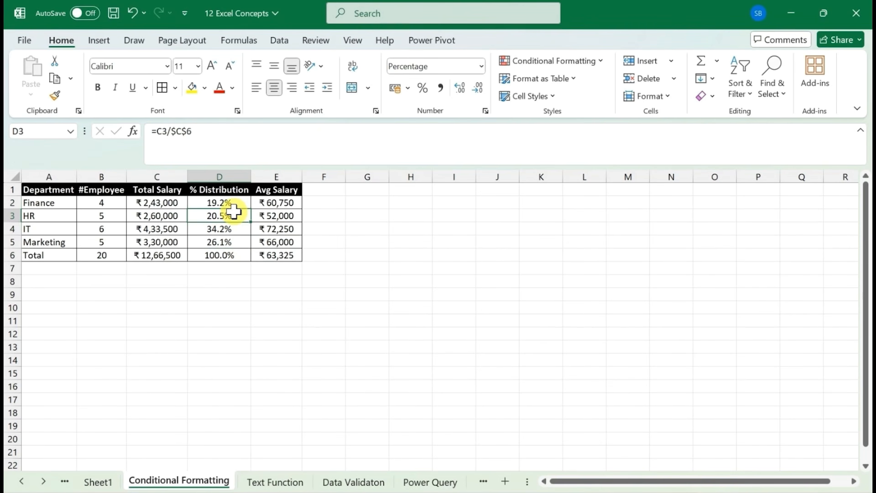
Apply the Red - Yellow - Green Color Scale to the department percentages in D2:D5, excluding the Total row
key("Up")
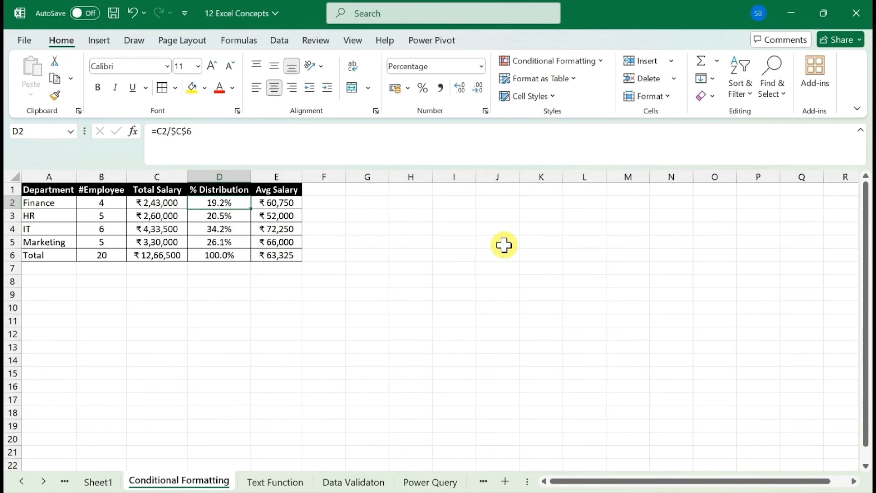
key("ctrl+shift+Down")
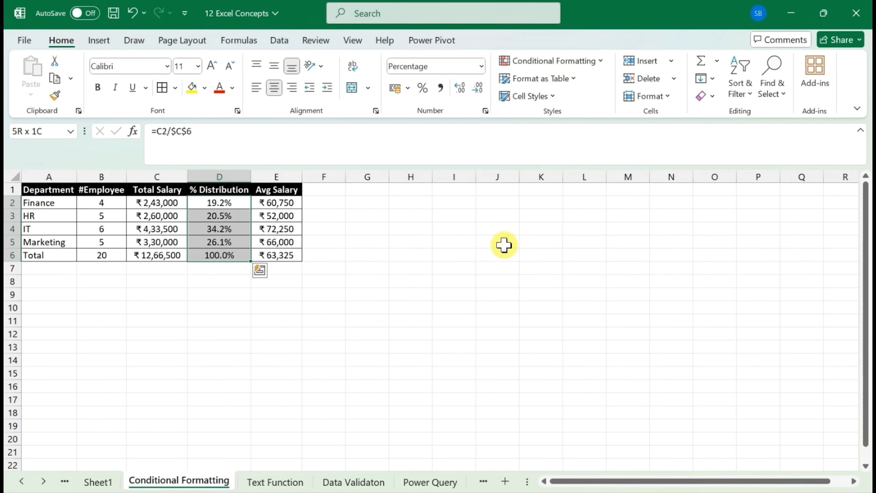
key("shift+Up")
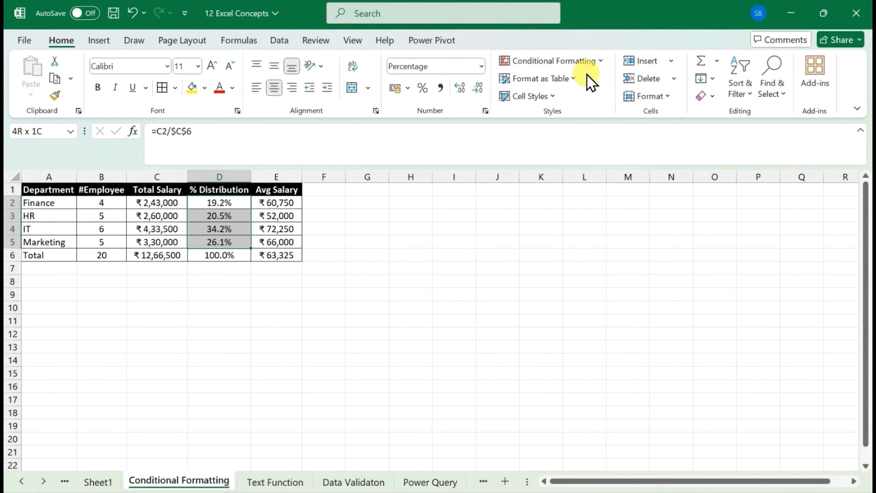
left_click(585, 63)
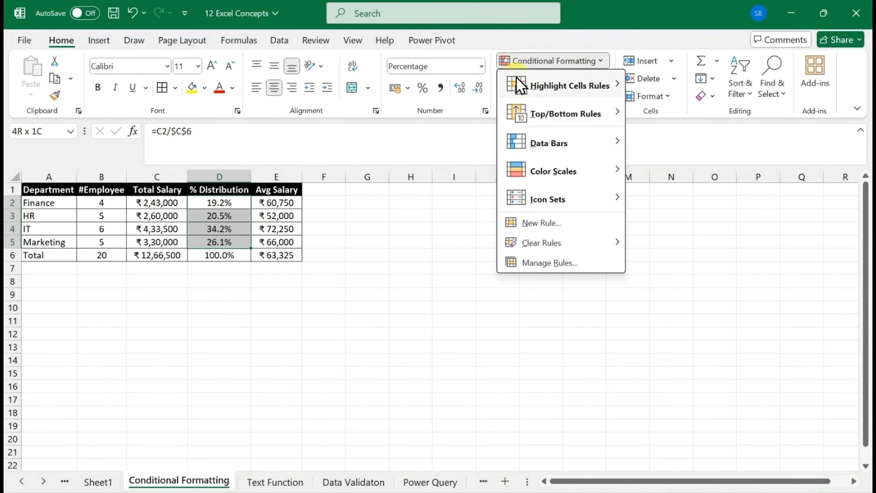
mouse_move(520, 90)
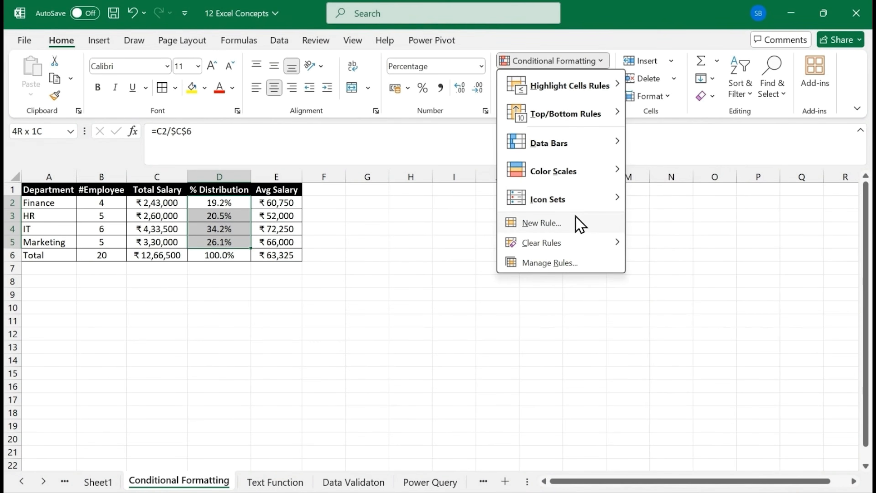
mouse_move(585, 194)
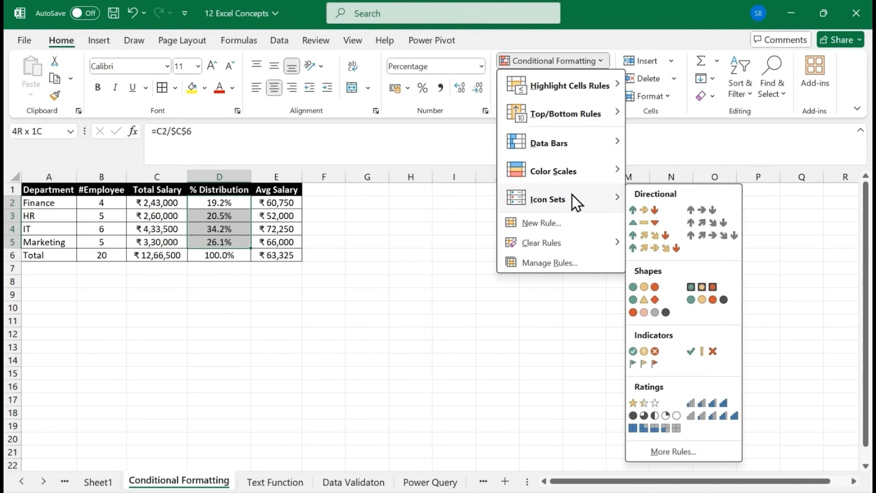
mouse_move(573, 180)
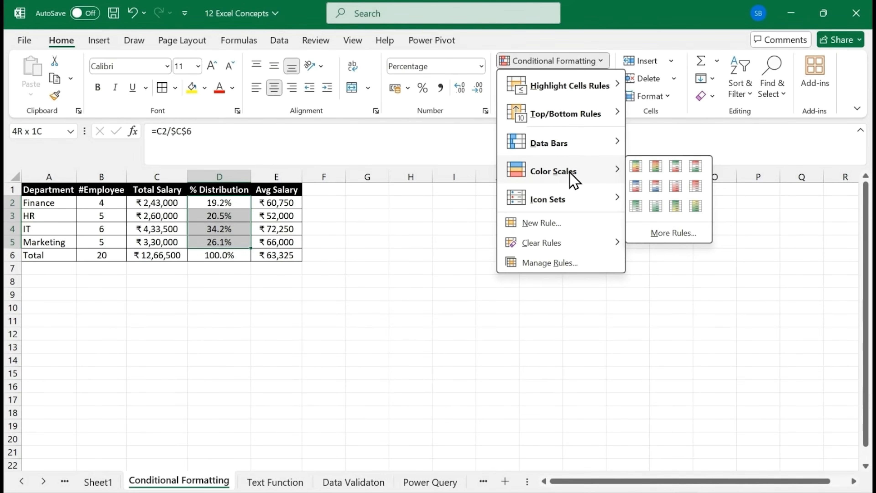
left_click(655, 169)
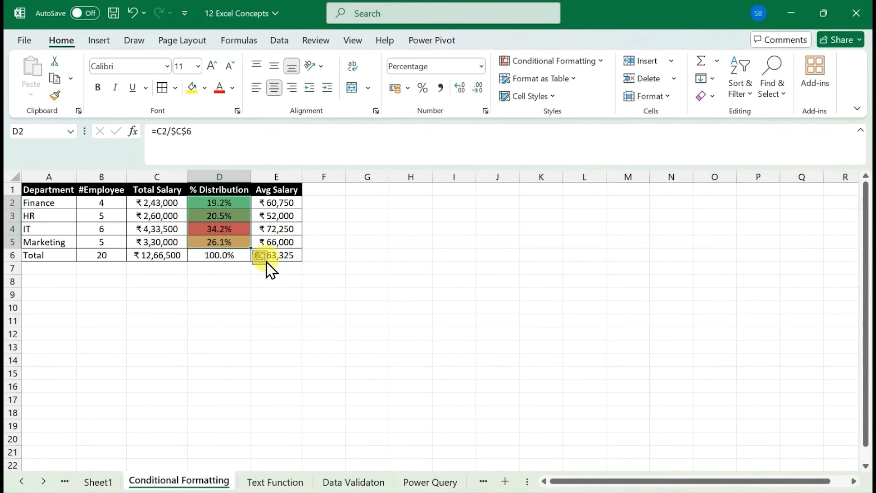
left_click(269, 243)
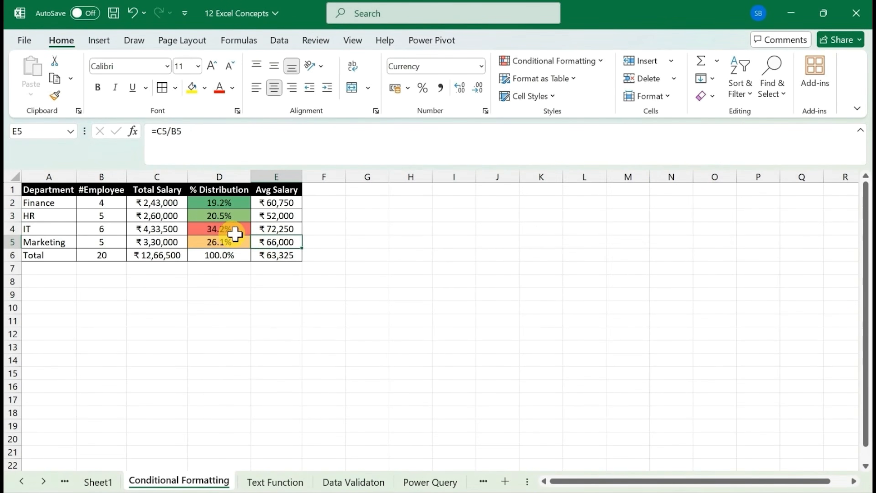
left_click(216, 229)
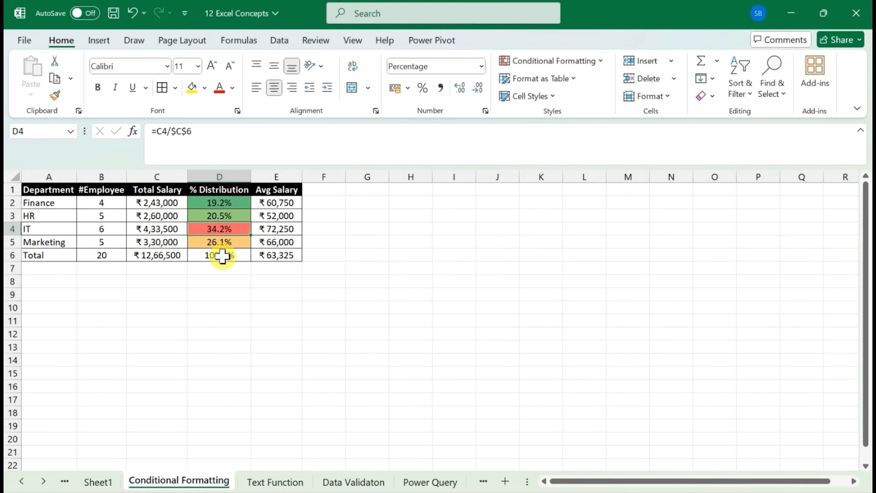
left_click(235, 202)
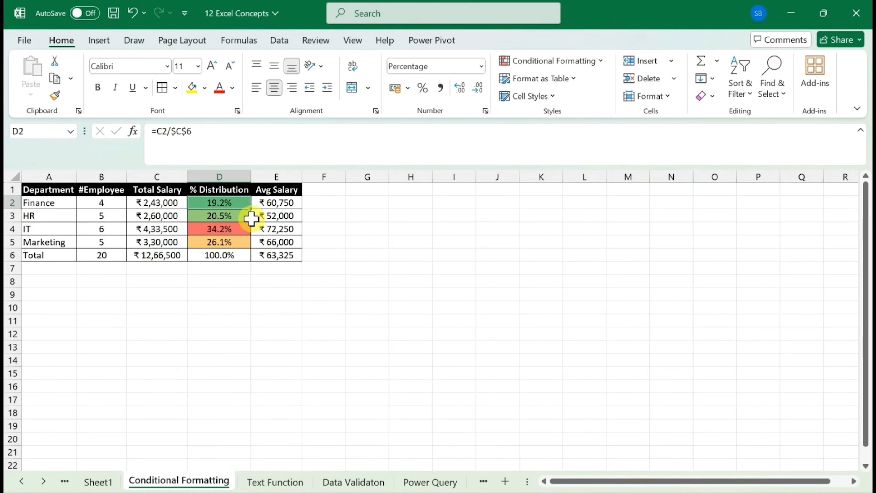
key("Left")
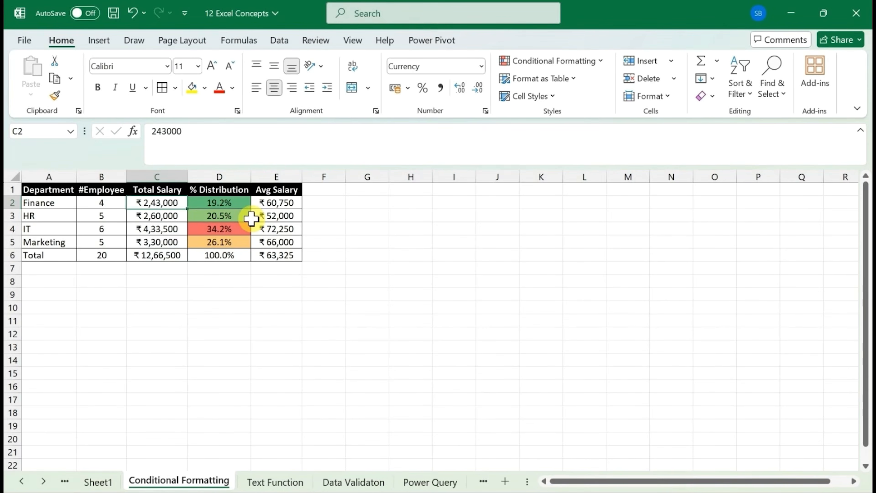
key("ctrl+shift+Down")
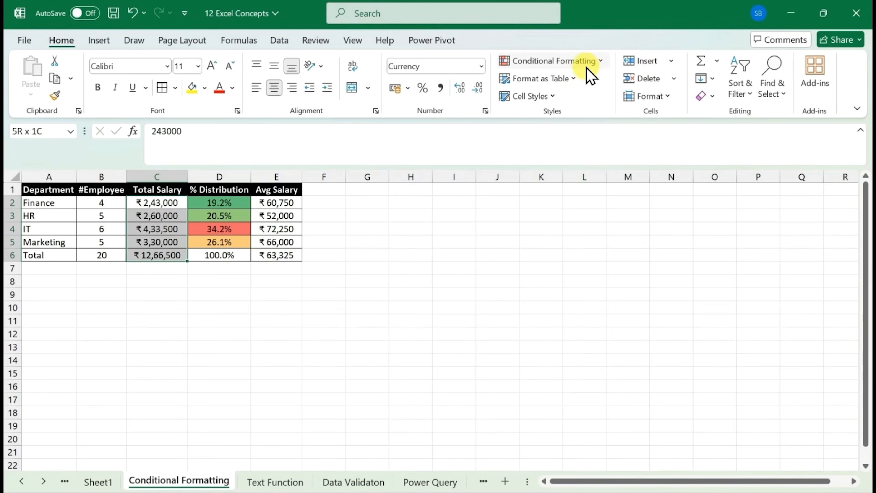
left_click(593, 62)
mouse_move(587, 146)
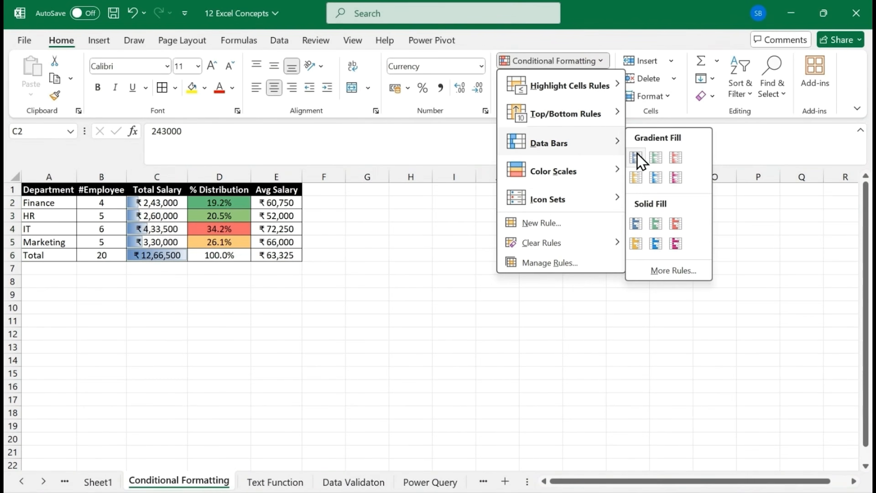
left_click(166, 205)
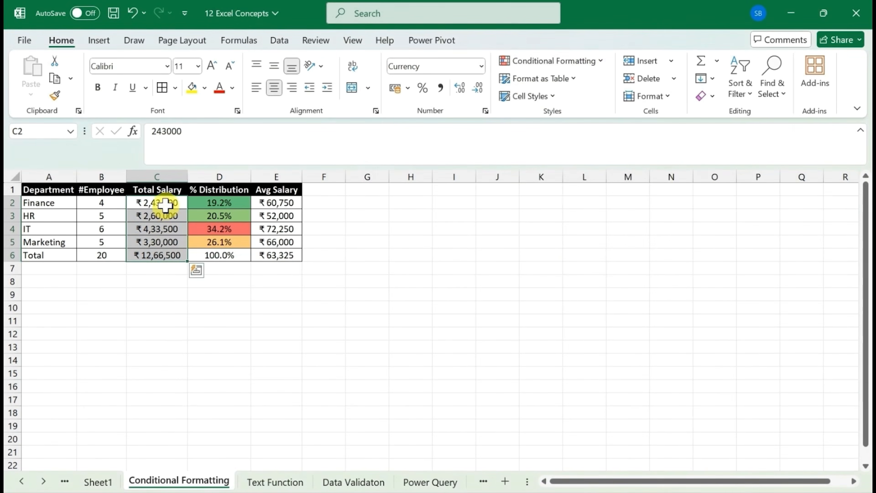
Apply gradient-fill Green Data Bars to the department Total Salary values in C2:C5, excluding the Total row
left_click_drag(166, 204, 157, 242)
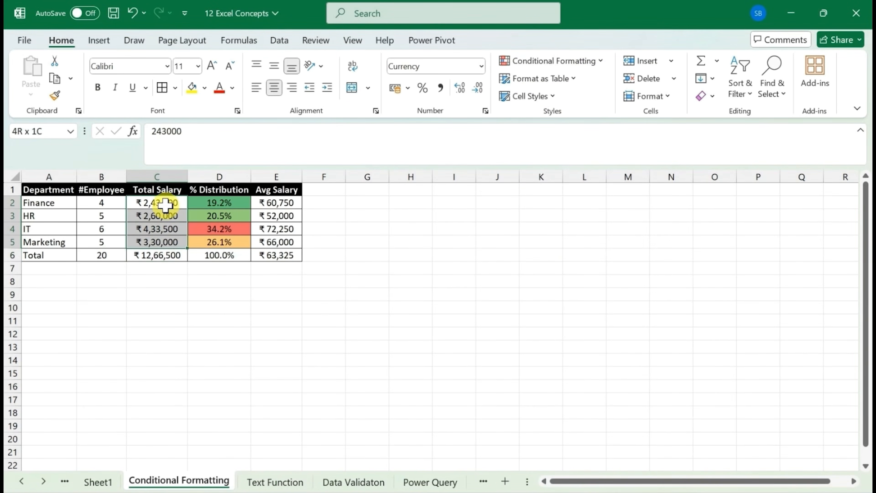
left_click(576, 63)
mouse_move(583, 151)
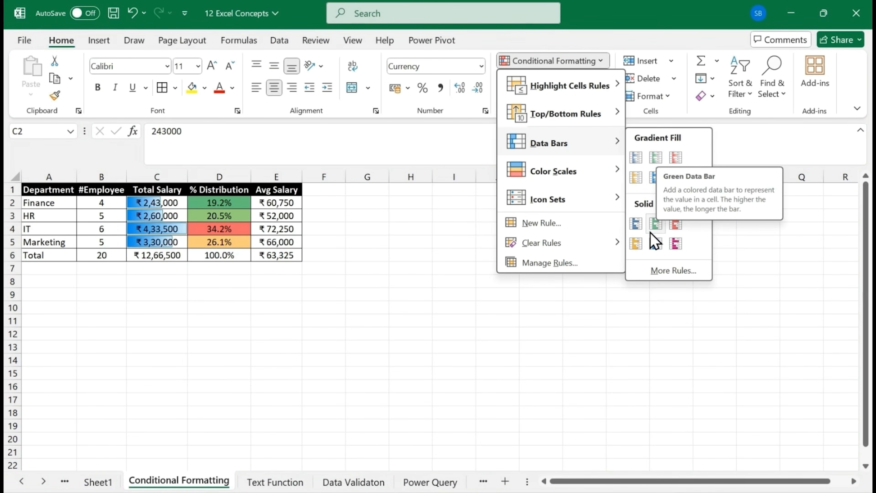
left_click(655, 161)
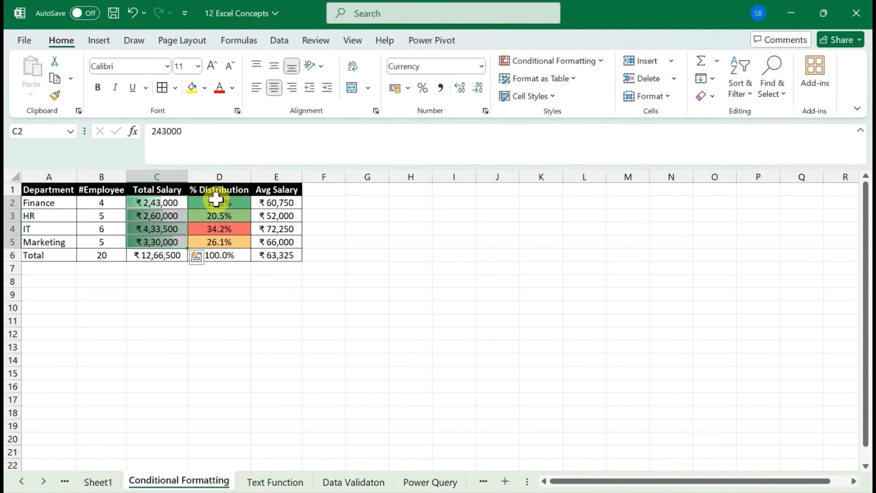
Apply the coloured three-arrow directional icon set to the department Avg Salary values in E2:E5, excluding the Total row
left_click(170, 230)
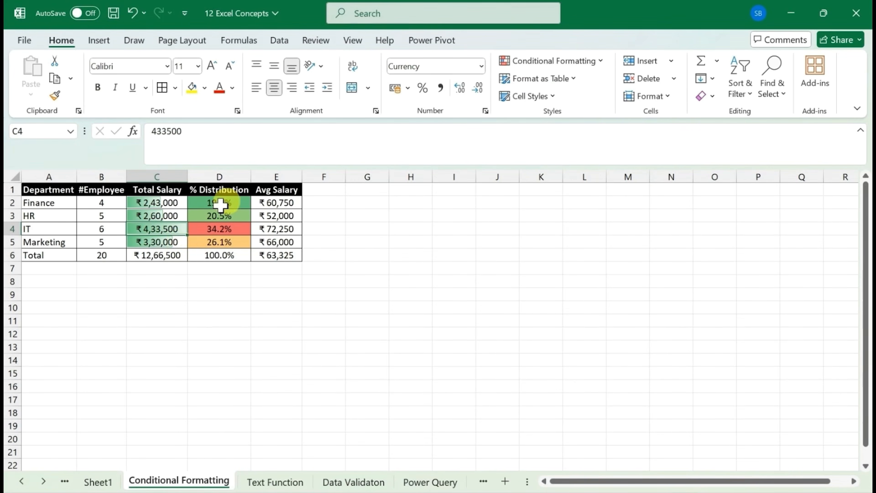
left_click(291, 201)
key("ctrl+shift+Down")
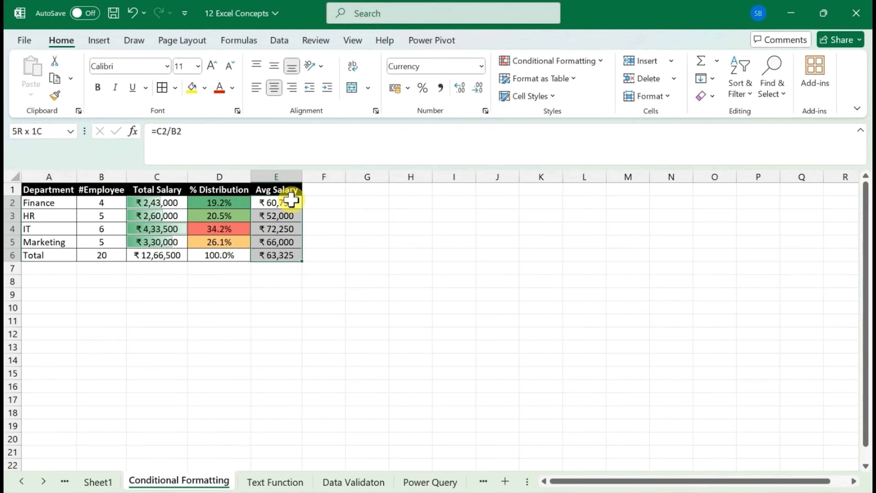
key("shift+Up")
left_click(595, 61)
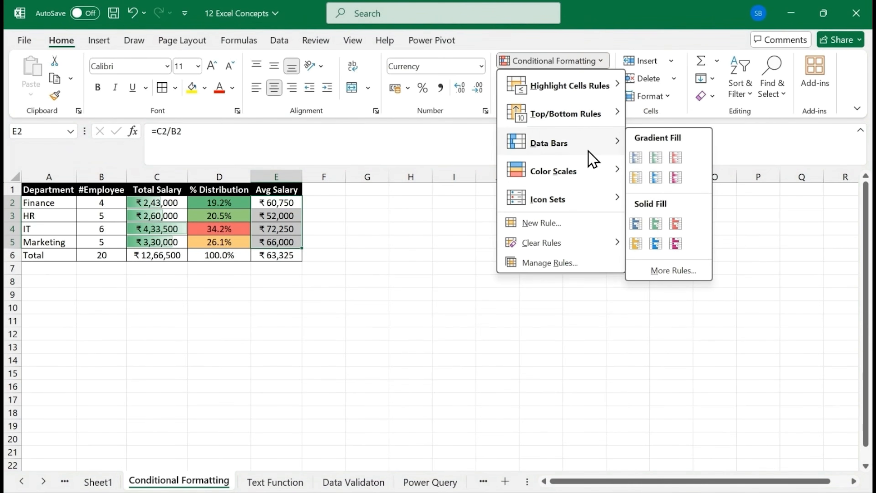
mouse_move(589, 203)
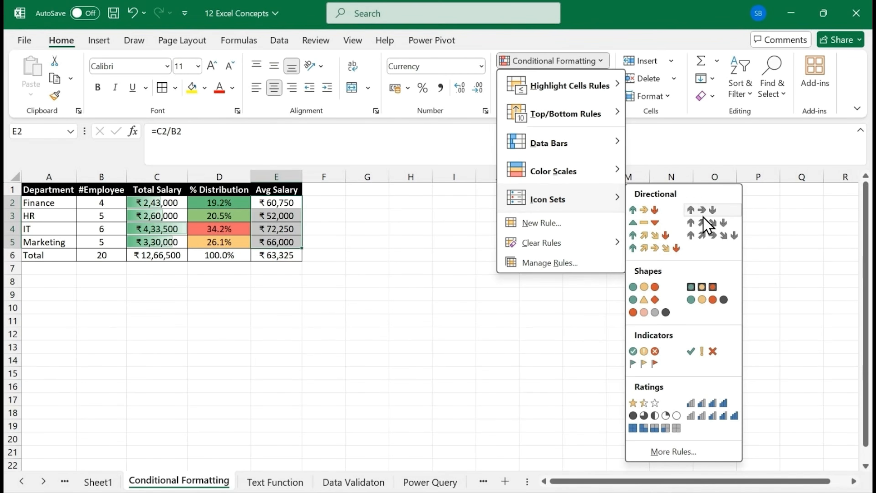
left_click(635, 213)
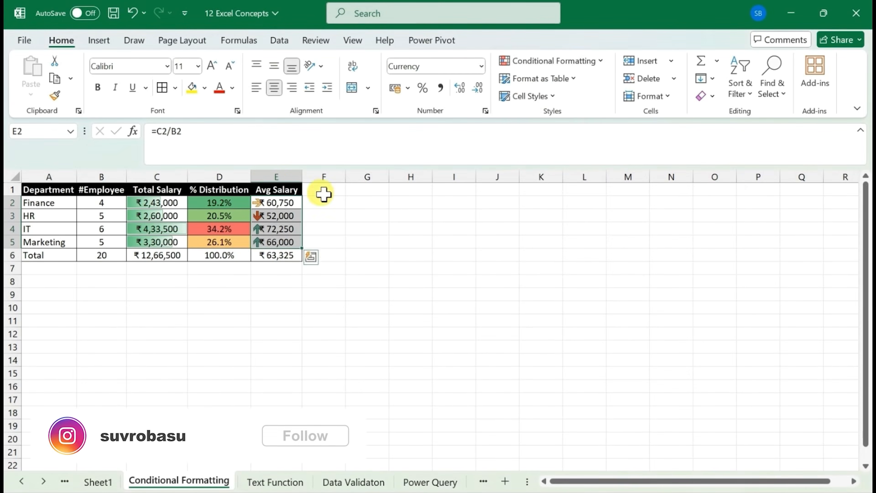
Widen the Avg Salary column so its arrow icons no longer overlap the values
double_click(303, 177)
left_click_drag(302, 176, 322, 177)
left_click(368, 202)
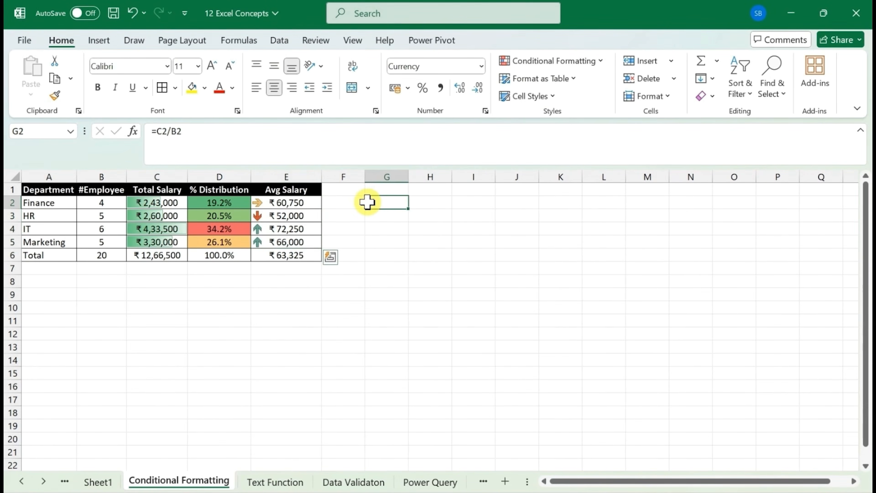
left_click(280, 218)
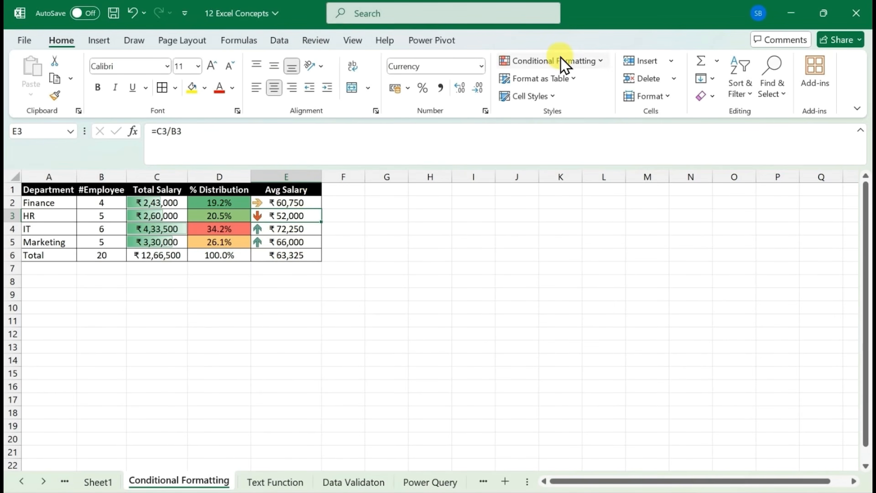
Look over the conditional formatting options, including icon sets, for the department Avg Salary values in E2:E5
left_click(300, 203)
key("ctrl+shift+Down")
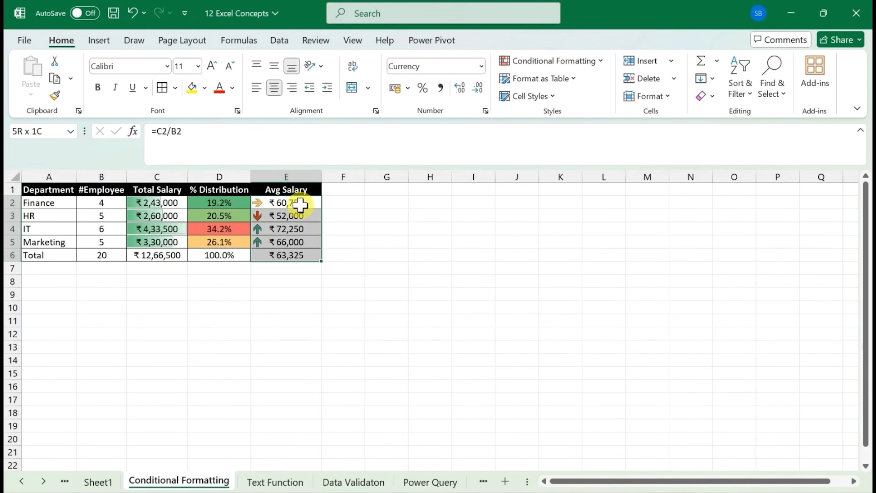
key("shift+Up")
left_click(552, 70)
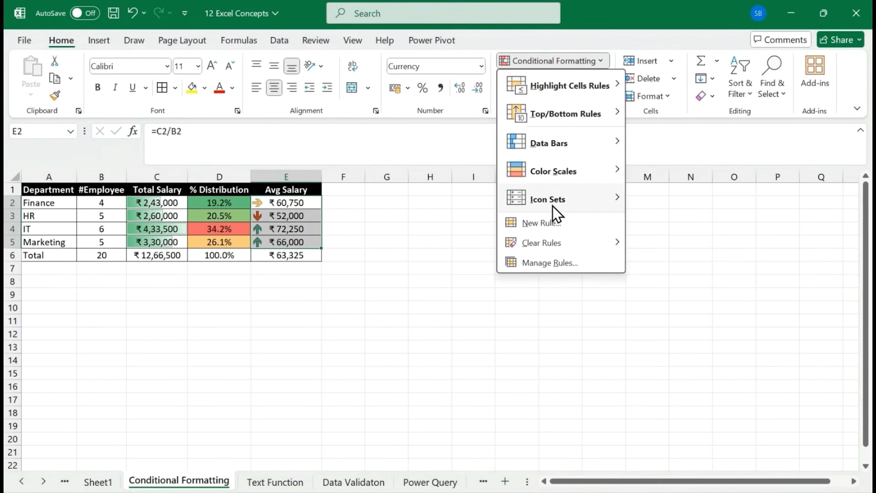
mouse_move(570, 200)
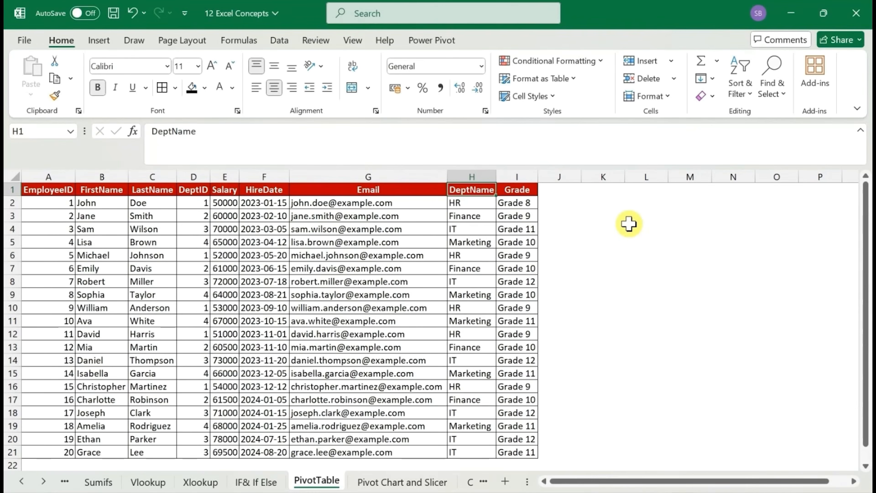
left_click(629, 227)
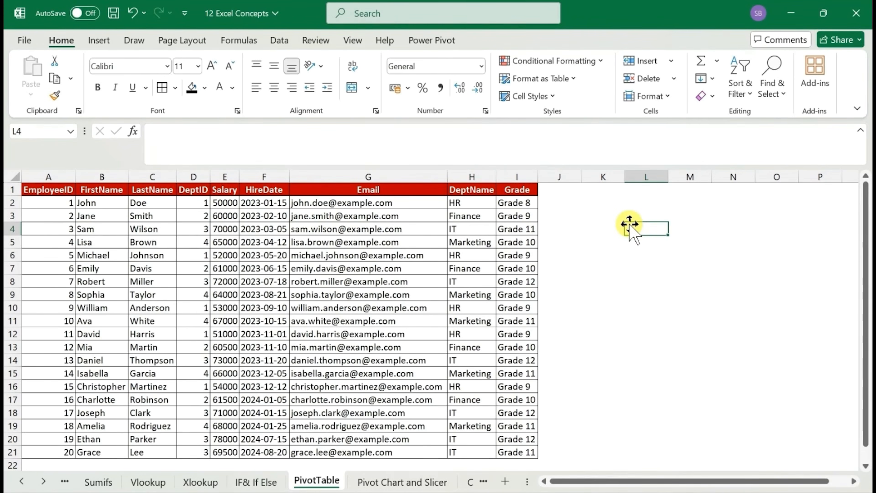
left_click(370, 295)
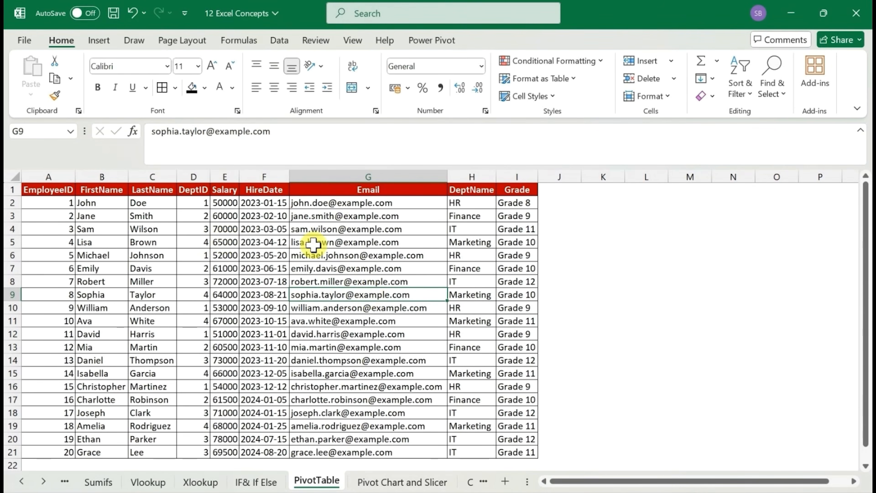
left_click(285, 238)
left_click(63, 190)
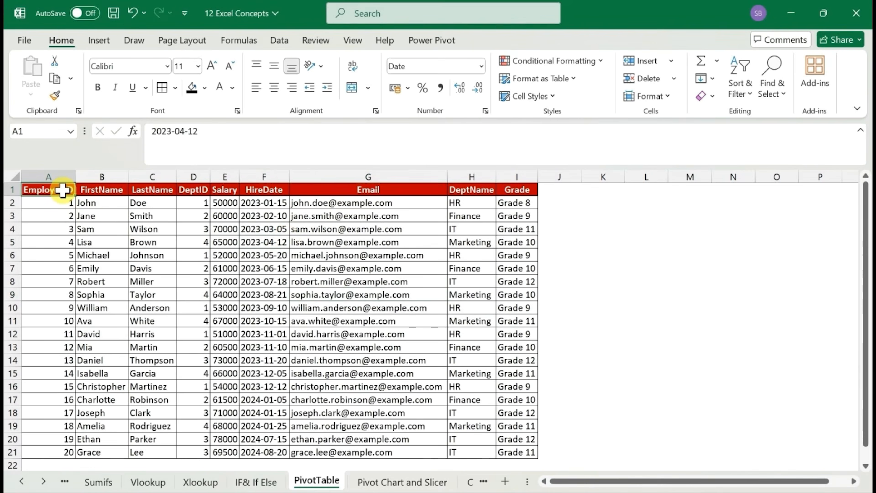
key("ctrl+shift+Right")
key("ctrl+shift+Down")
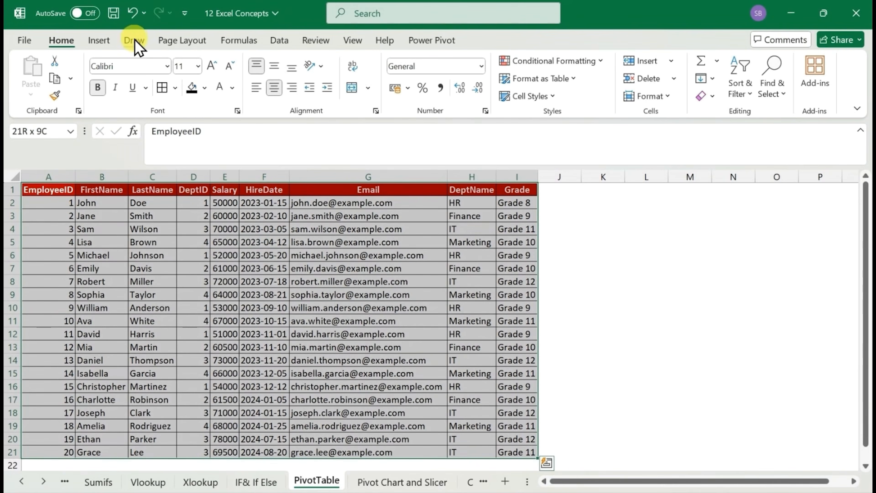
left_click(96, 42)
left_click(37, 89)
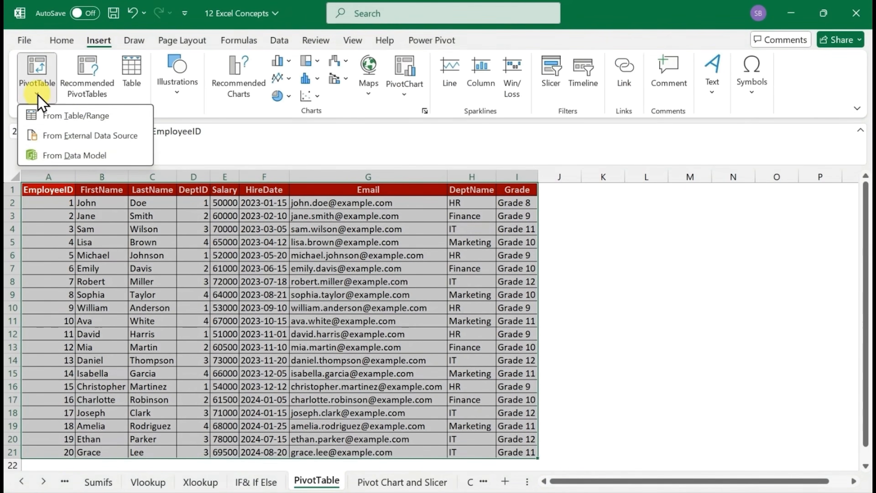
left_click(64, 117)
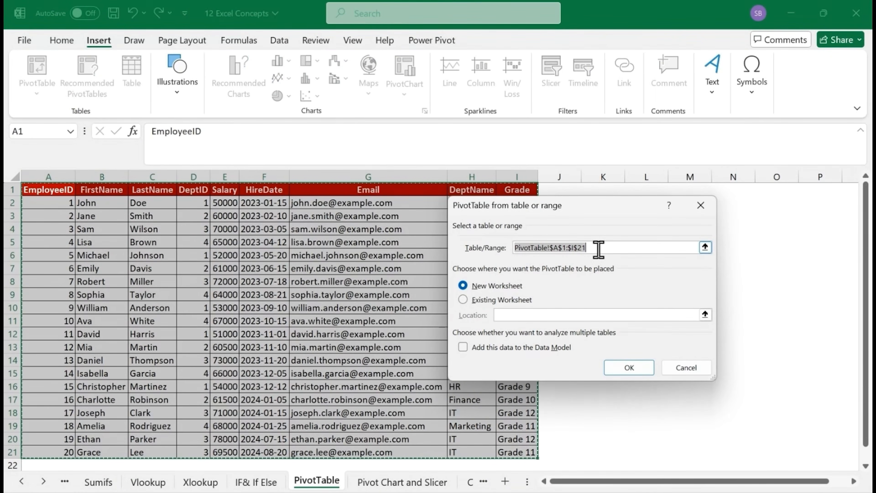
left_click(616, 247)
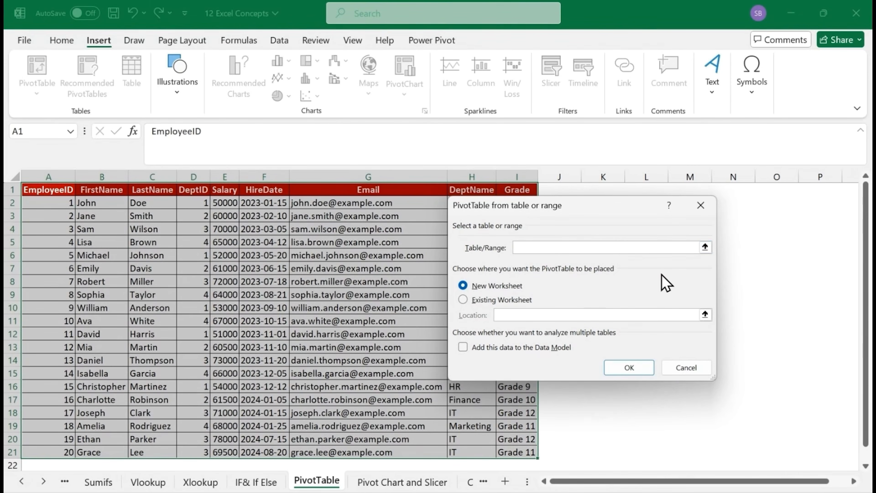
left_click(705, 247)
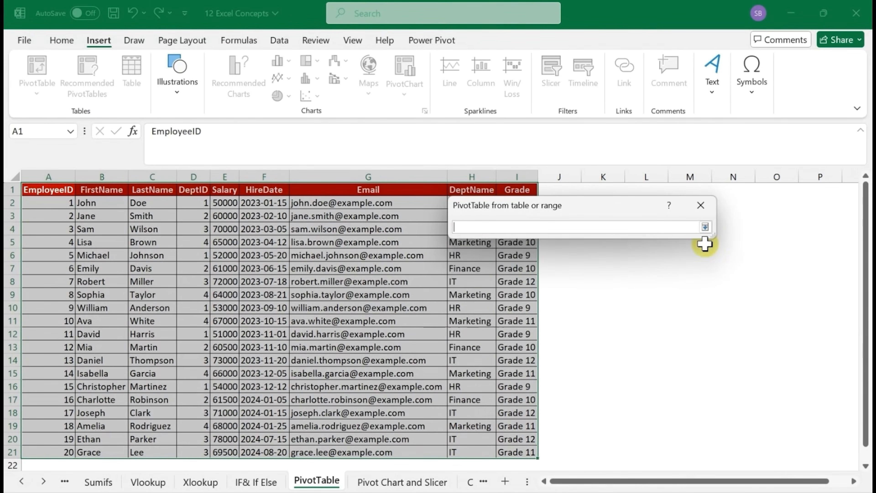
left_click(37, 193)
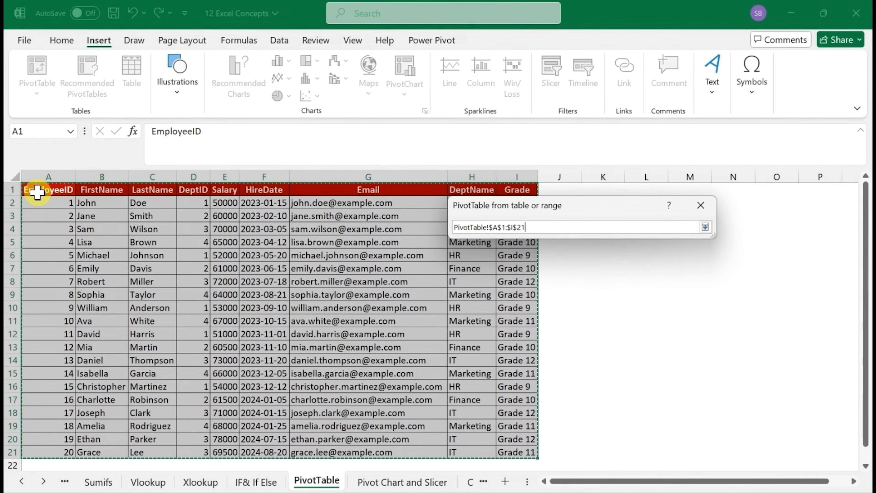
key("Return")
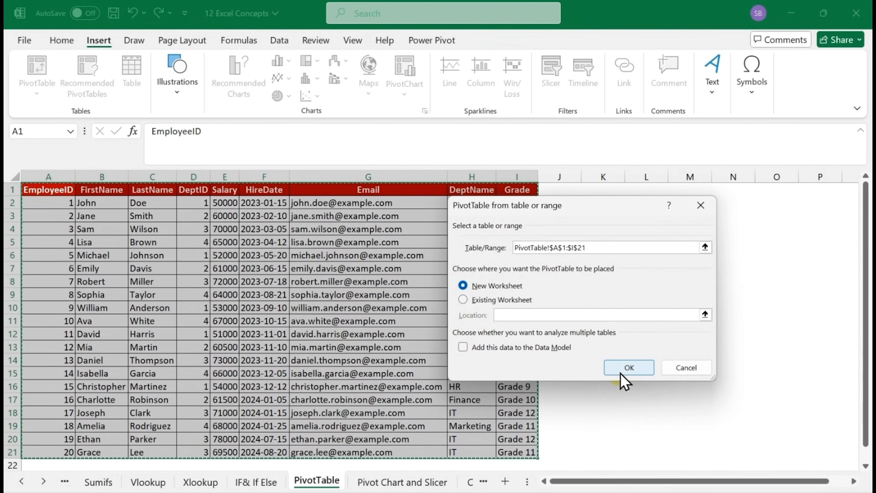
left_click(463, 299)
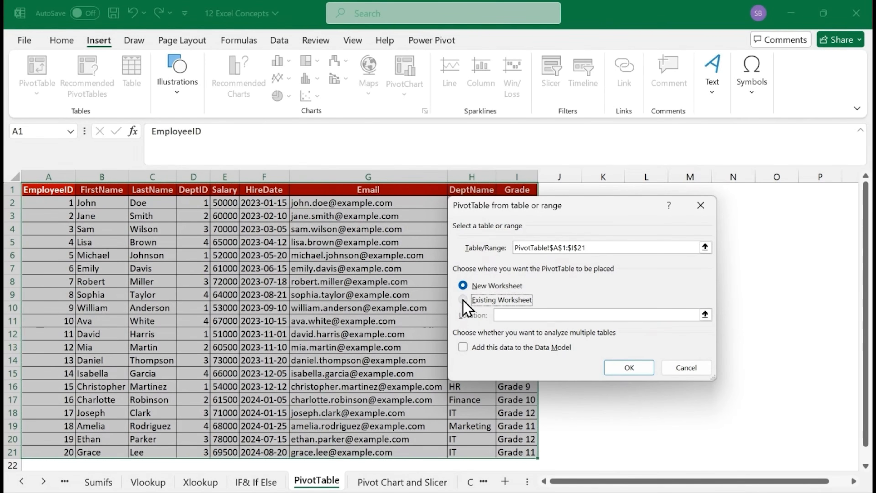
left_click(705, 315)
left_click(753, 204)
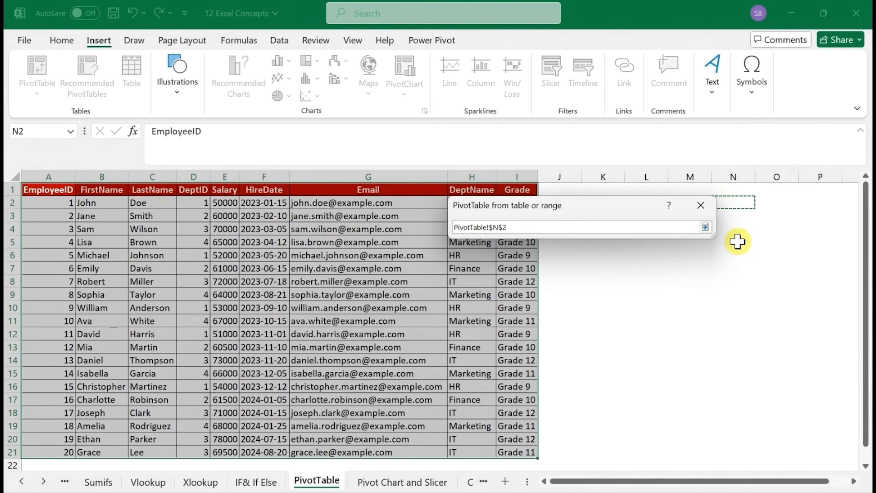
left_click(705, 227)
left_click(699, 205)
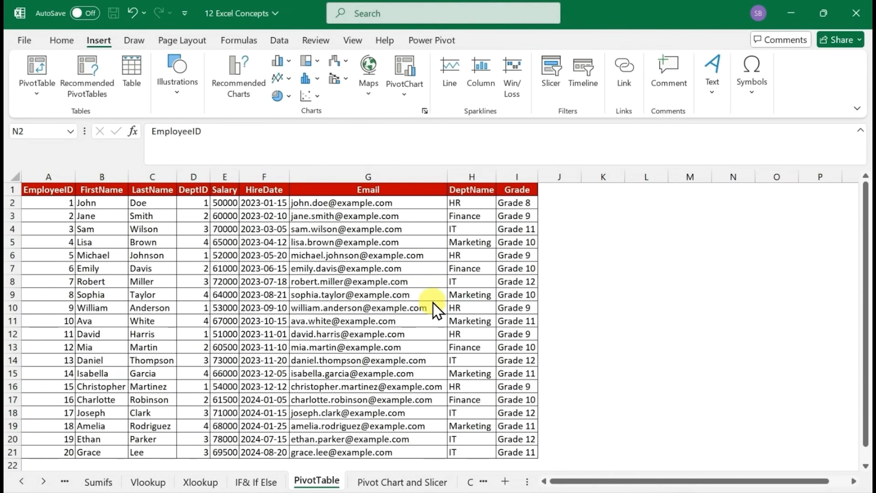
Insert a PivotTable on a new worksheet from the whole employee table, PivotTable!$A$1:$I$21
left_click(214, 299)
key("ctrl+a")
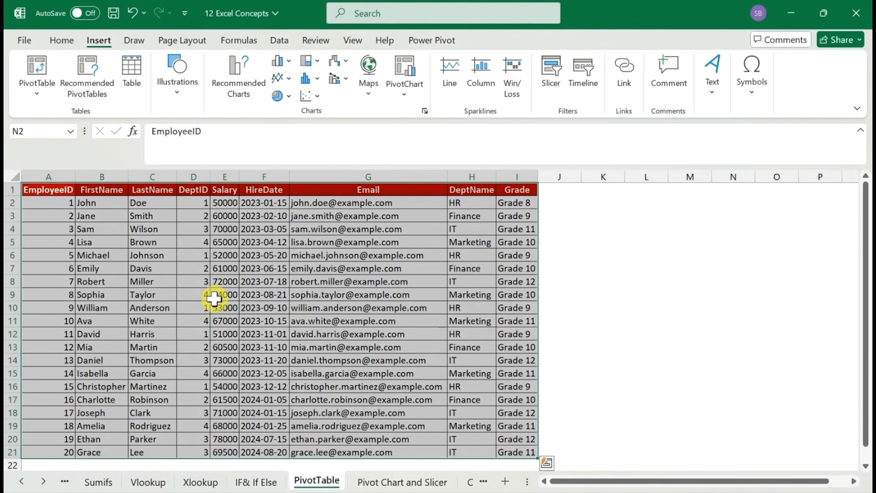
key("Down")
key("Up")
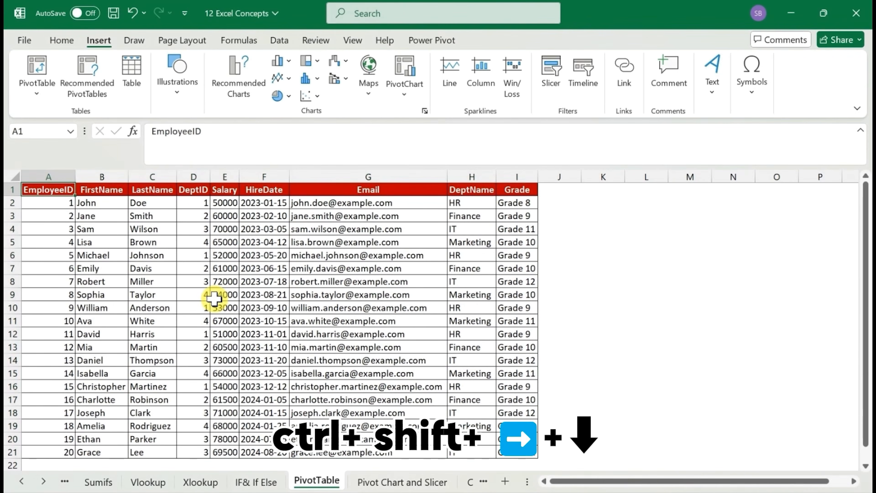
key("ctrl+shift+Right")
key("ctrl+shift+Down")
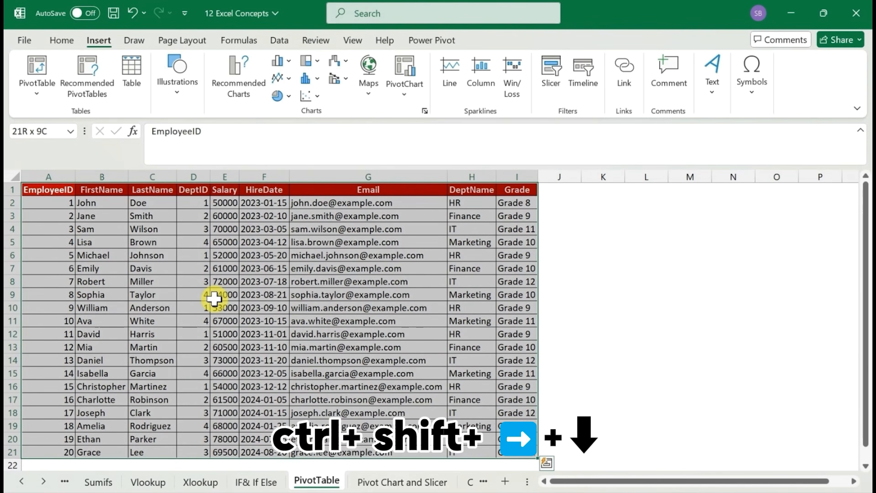
key("alt")
key("n")
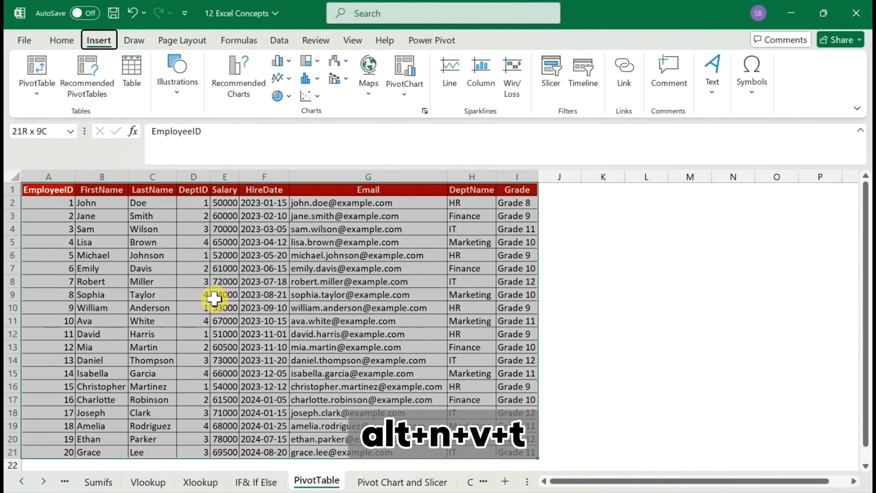
key("v")
key("t")
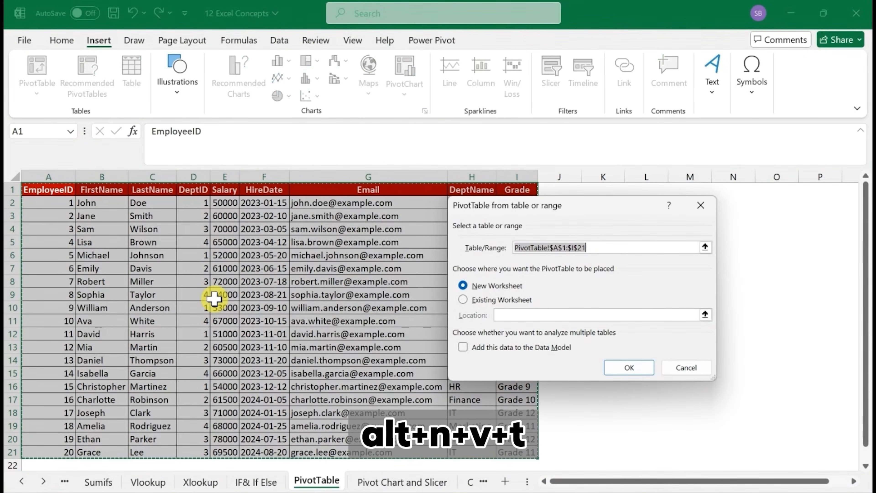
left_click(630, 368)
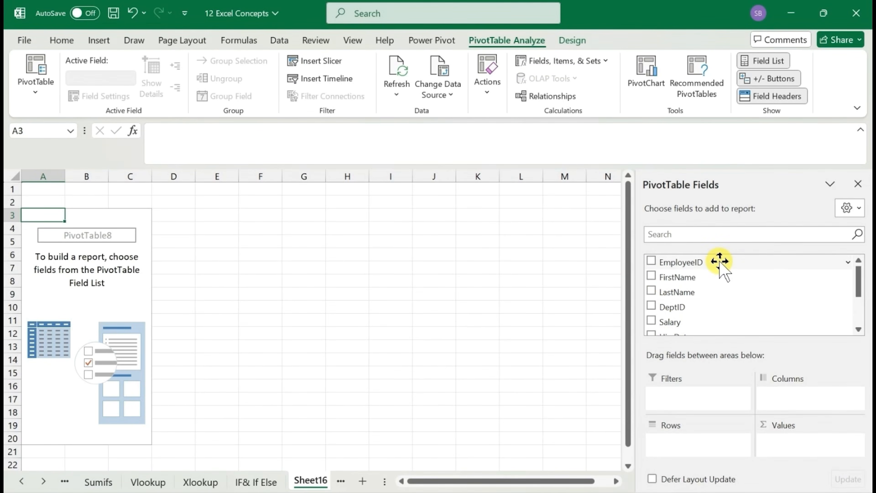
Add the DeptName field to the PivotTable's Rows area
scroll(724, 310, "down", 3)
key("super+Tab")
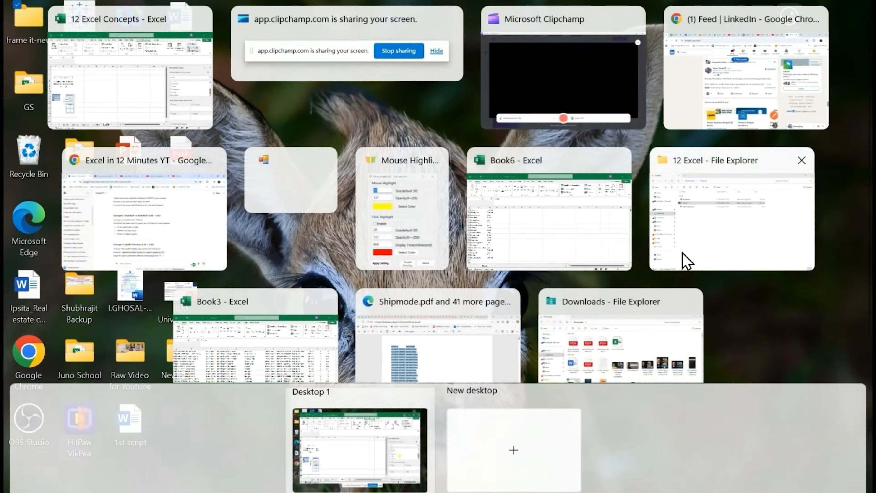
left_click(126, 94)
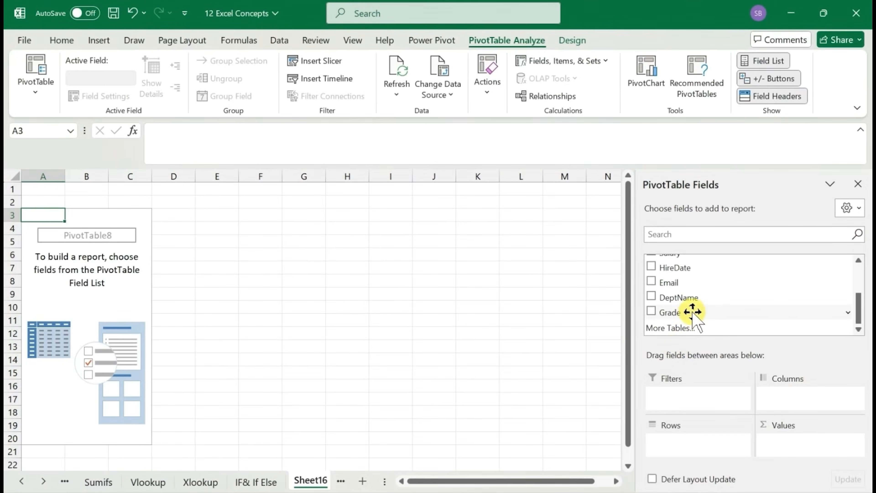
left_click_drag(692, 297, 693, 443)
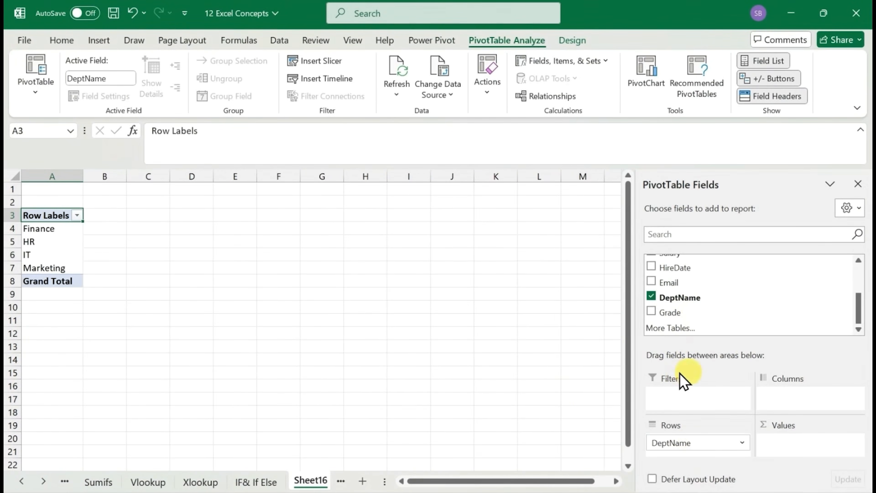
Add the EmployeeID field to the PivotTable's Values area
left_click_drag(858, 309, 862, 266)
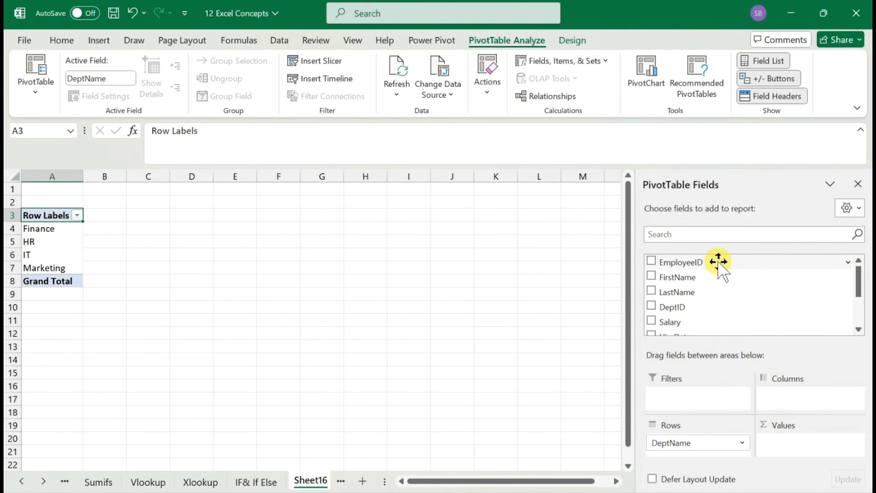
left_click(861, 330)
left_click(860, 331)
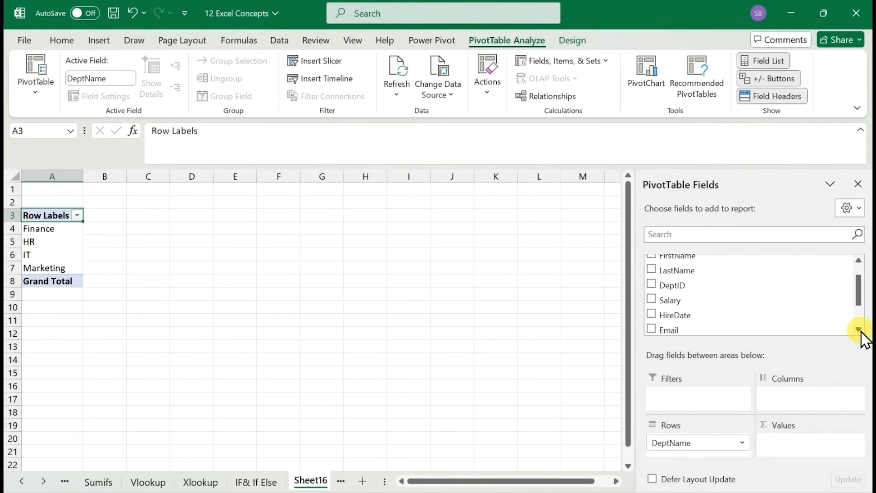
left_click_drag(857, 286, 856, 269)
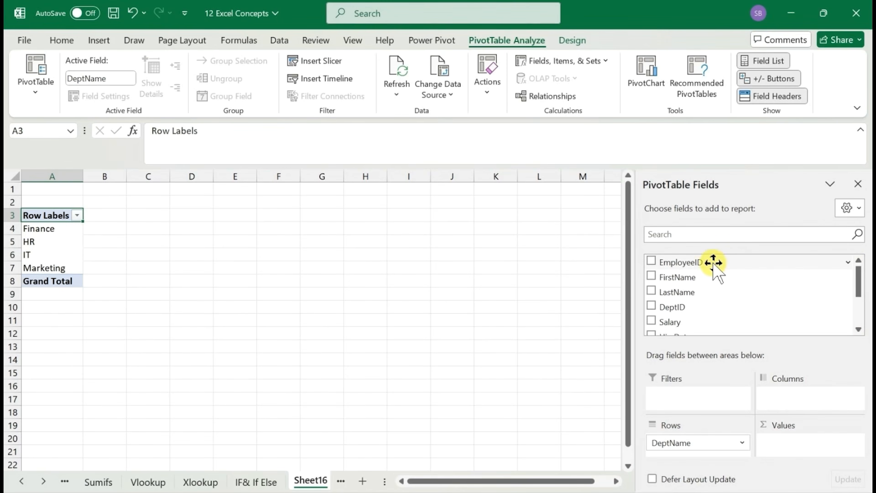
left_click_drag(713, 264, 804, 446)
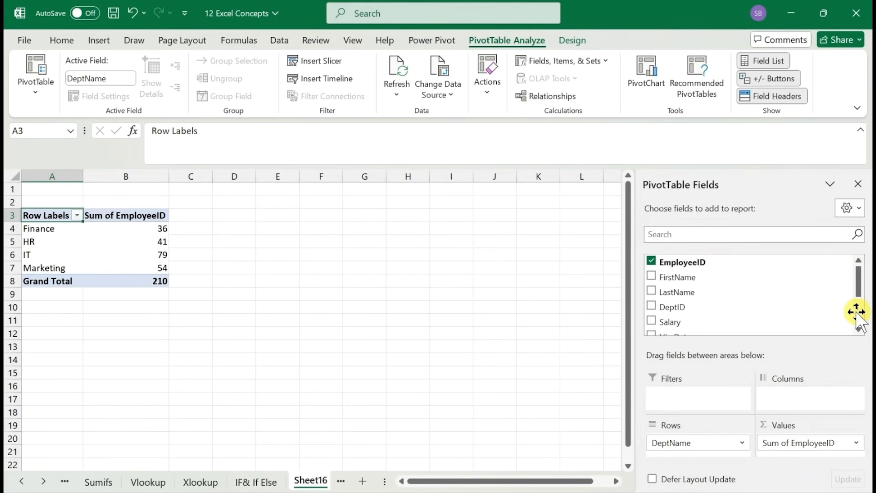
Check the source employee table on the PivotTable sheet, and set the EmployeeID value field on Sheet16 to summarize by Count
left_click_drag(860, 286, 860, 297)
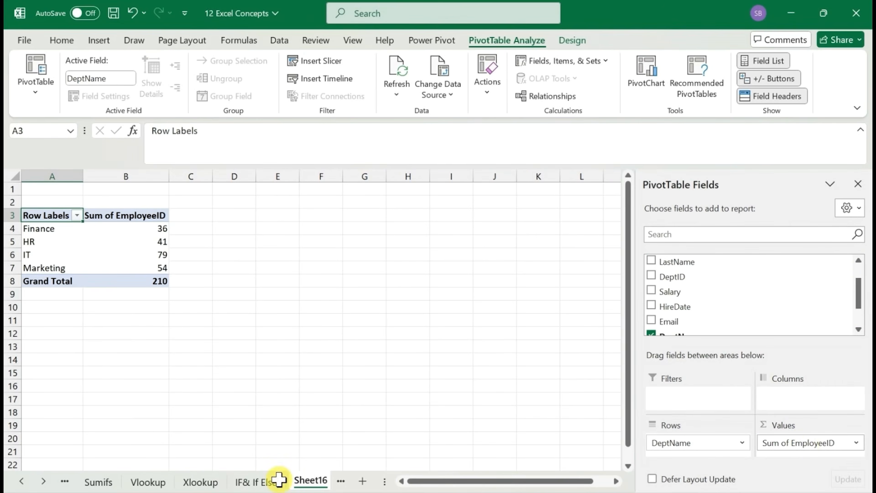
left_click(43, 481)
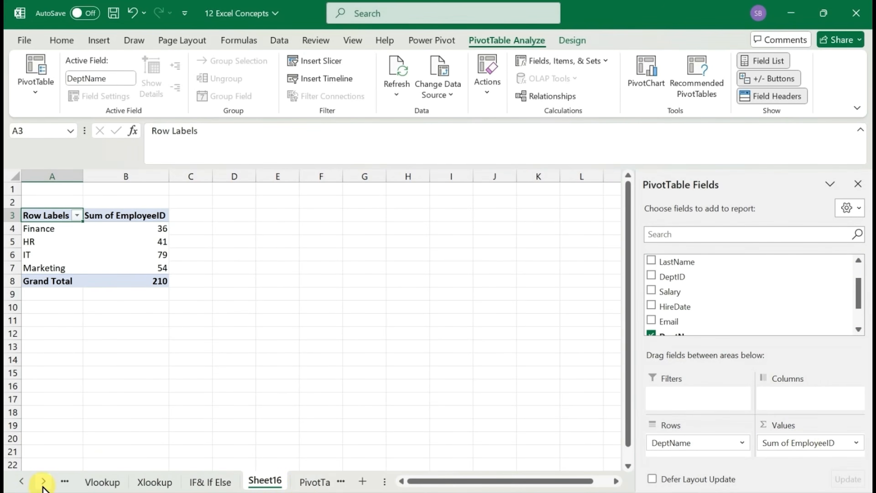
left_click(305, 483)
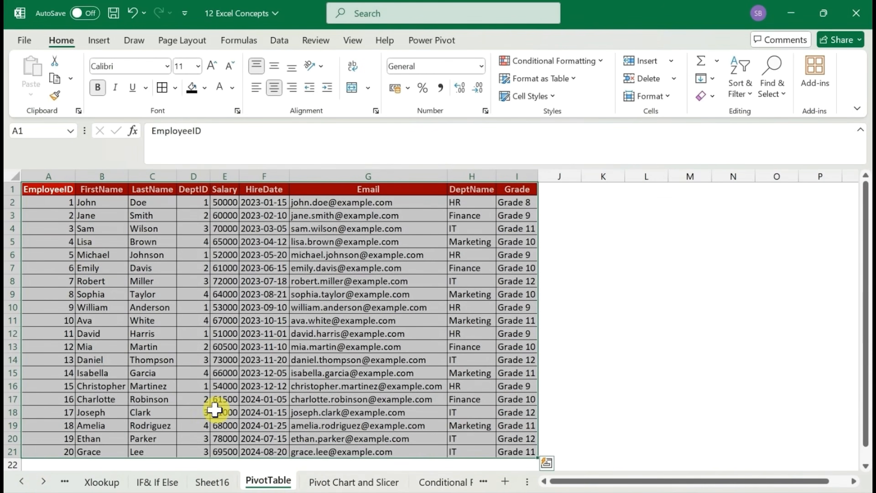
left_click(216, 481)
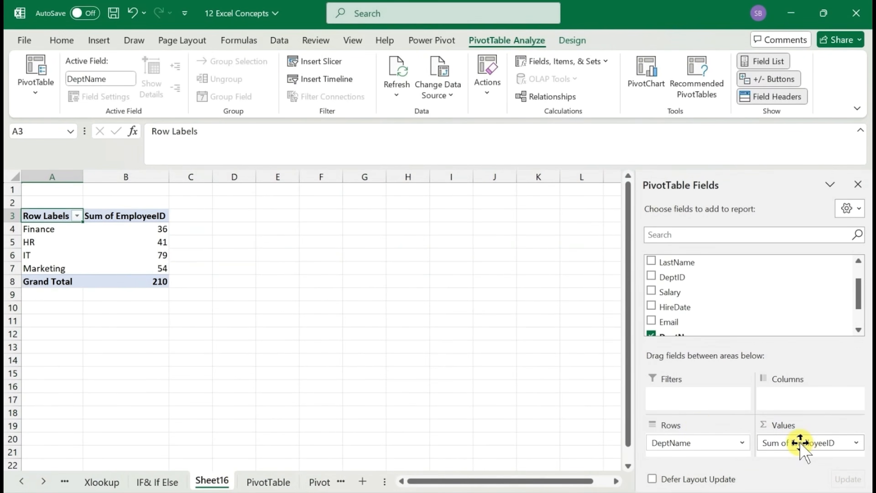
left_click(800, 443)
left_click(795, 444)
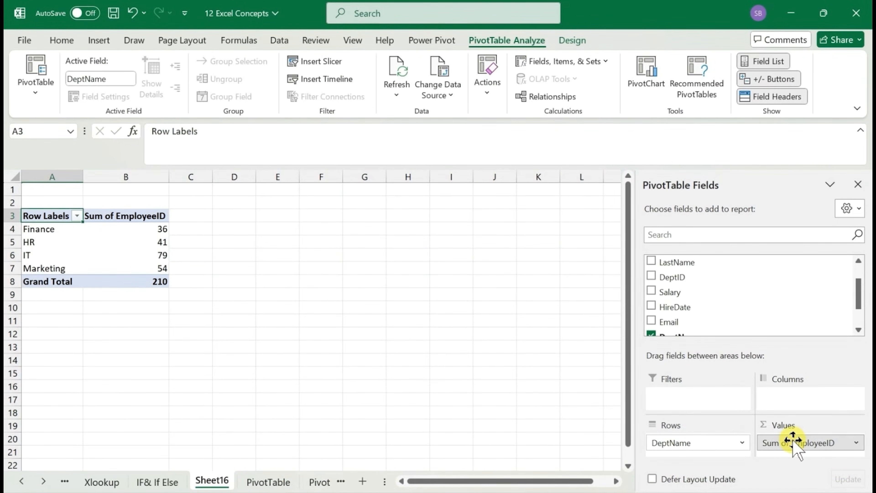
left_click(807, 442)
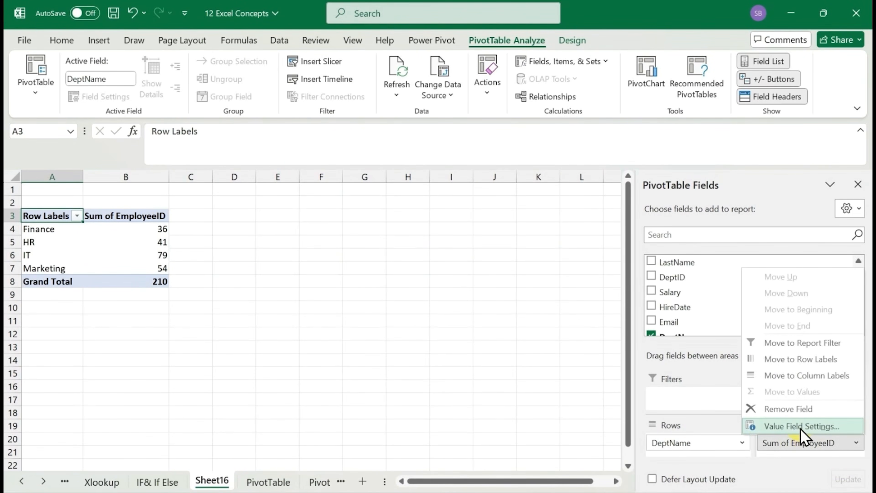
left_click(793, 427)
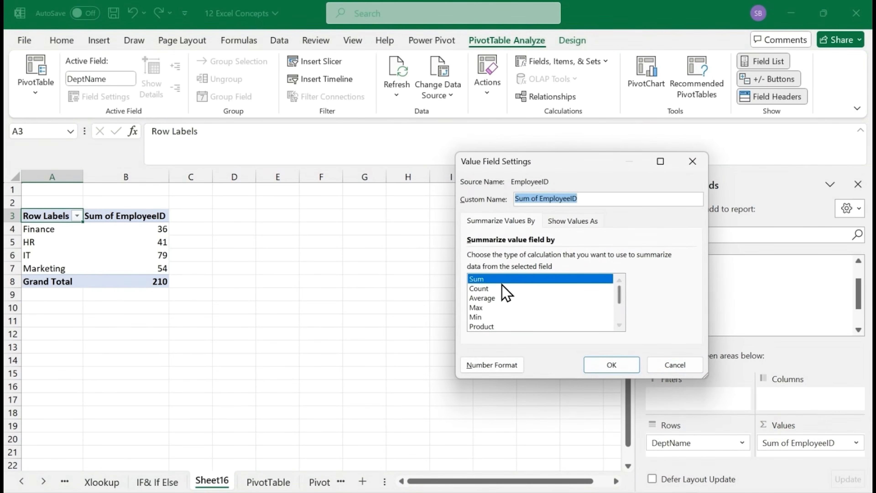
left_click(478, 288)
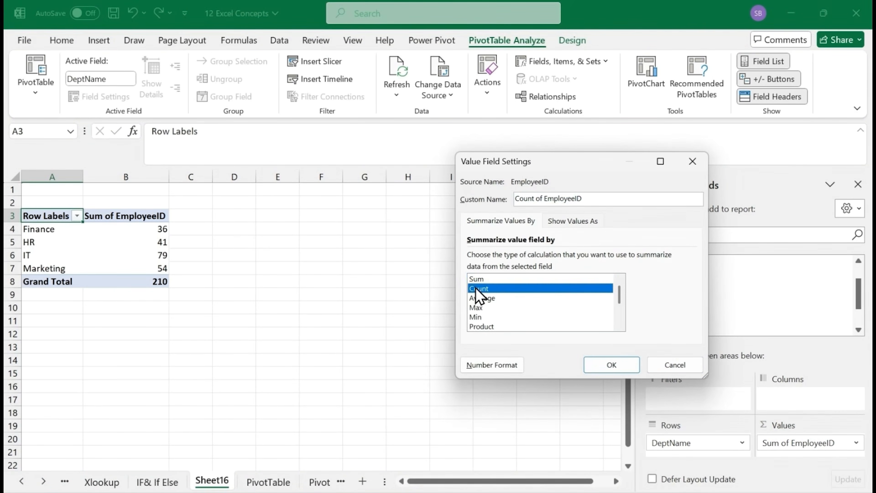
left_click(612, 363)
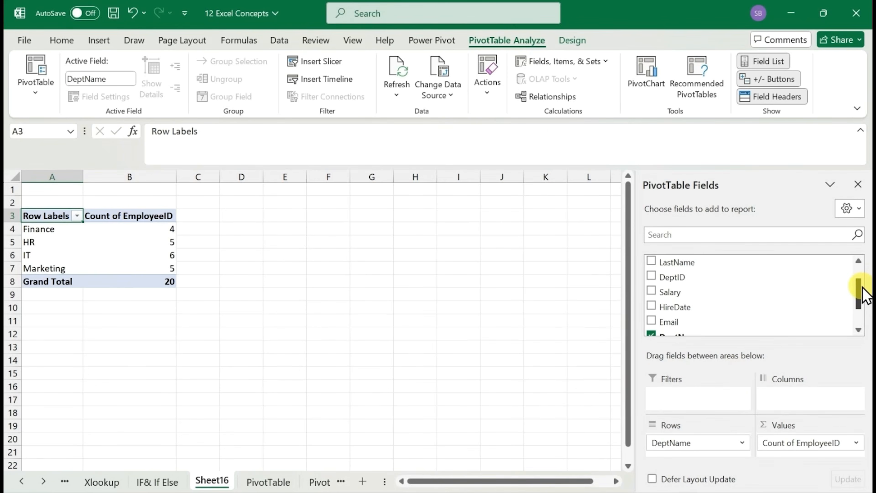
Add the Salary field to the PivotTable's Values area below the employee count
scroll(860, 293, "down", 1)
left_click_drag(860, 314, 860, 294)
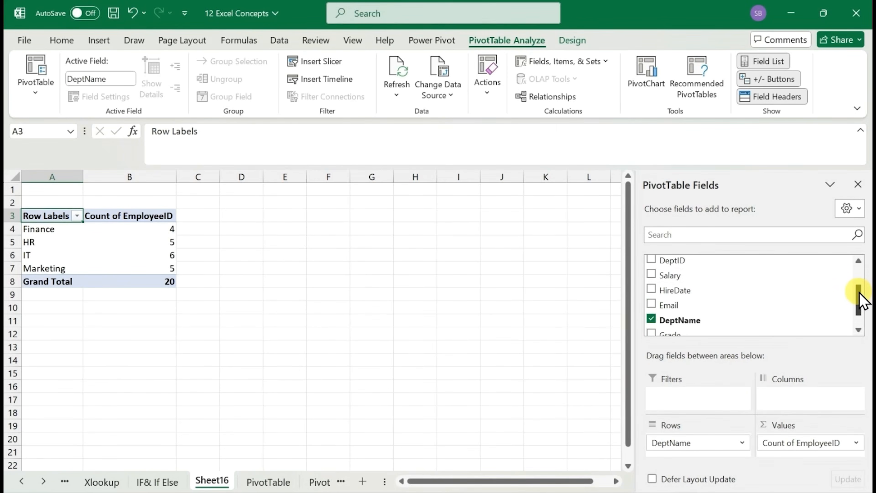
left_click_drag(701, 276, 797, 454)
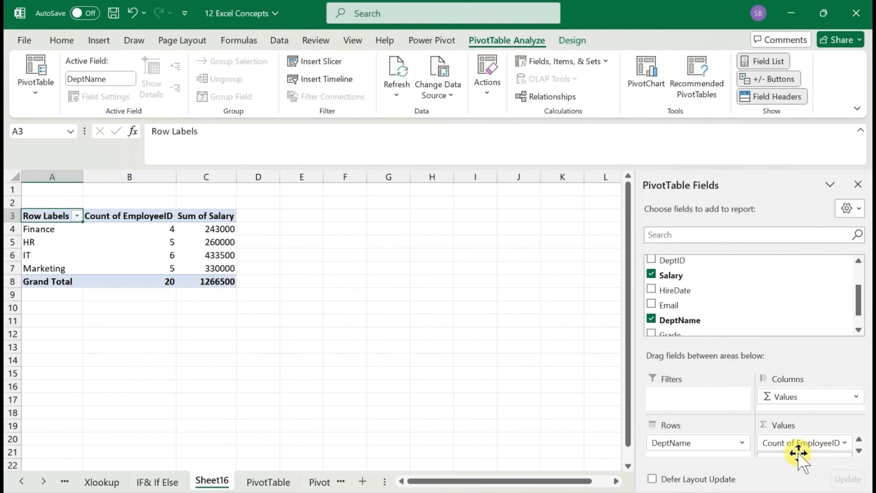
left_click(859, 450)
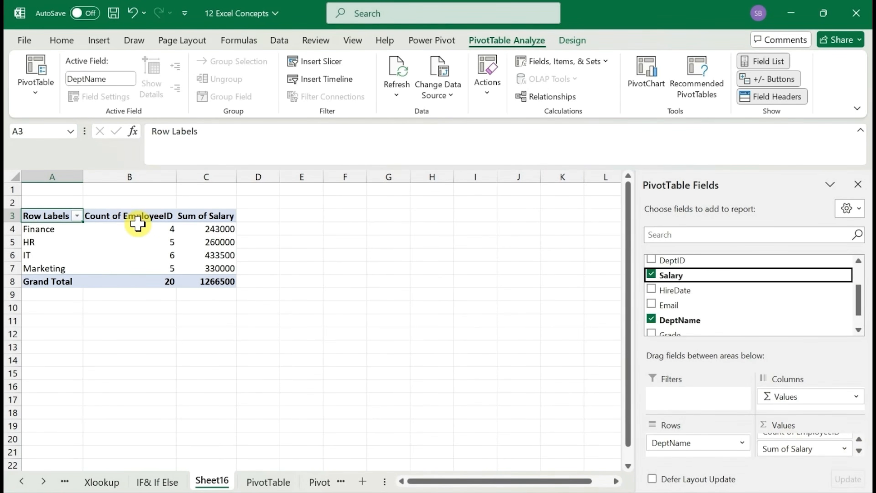
Give the Count of EmployeeID value field the custom name #Employee
left_click(128, 216)
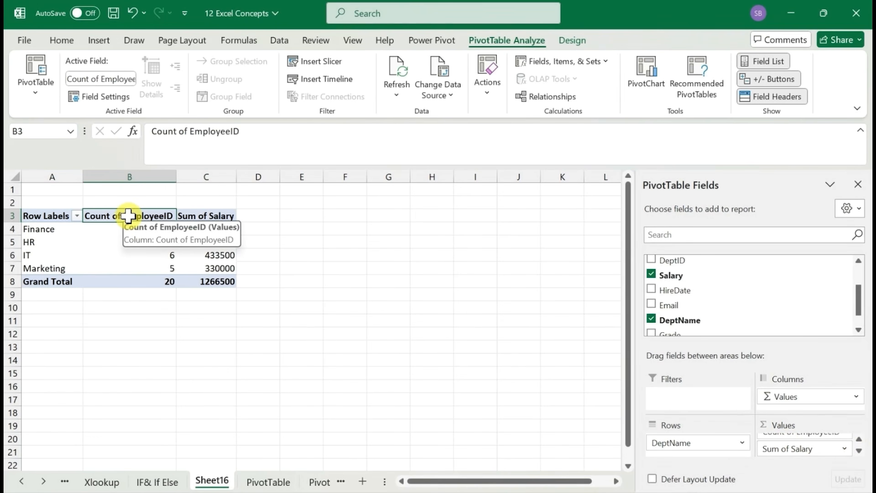
double_click(140, 216)
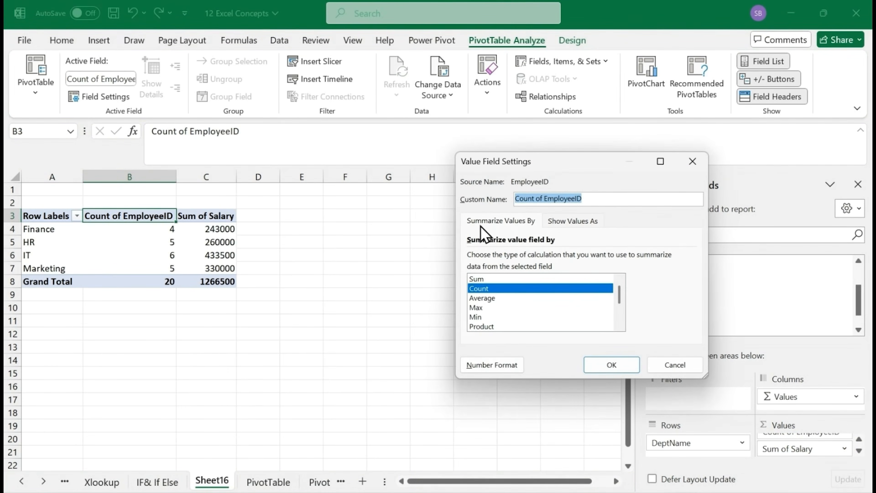
type("#Emp")
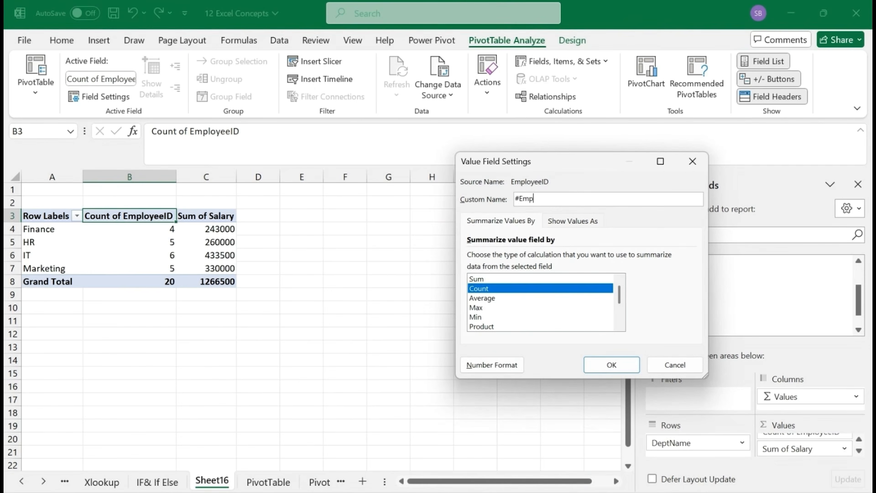
type("ee")
key("Return")
Rename the Sum of Salary header in C3 to Total Salary
left_click(159, 207)
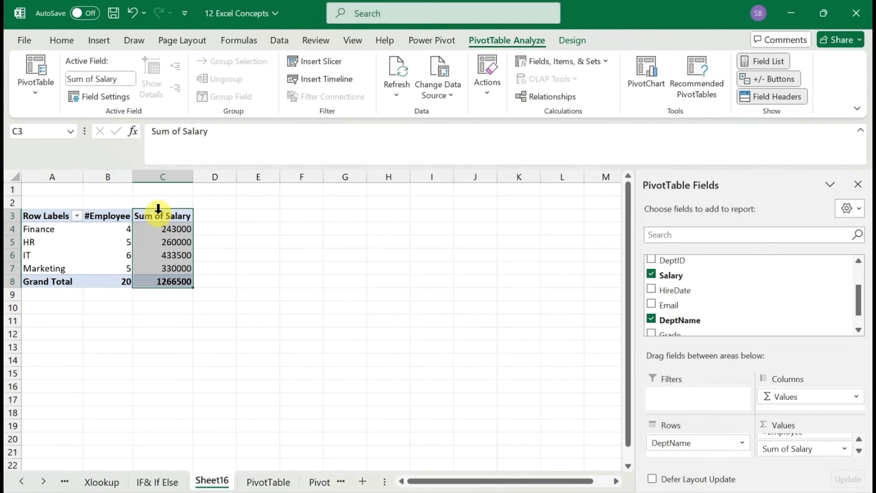
key("Down")
left_click(158, 209)
key("Up")
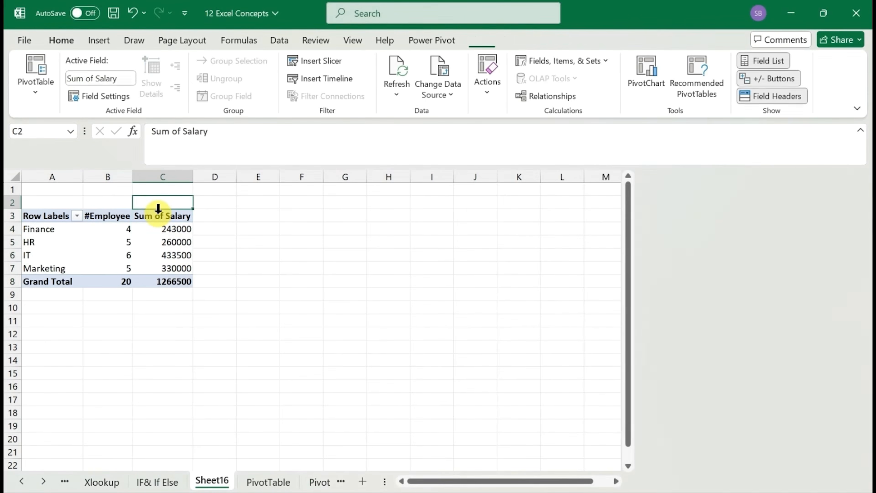
key("Down")
type("T")
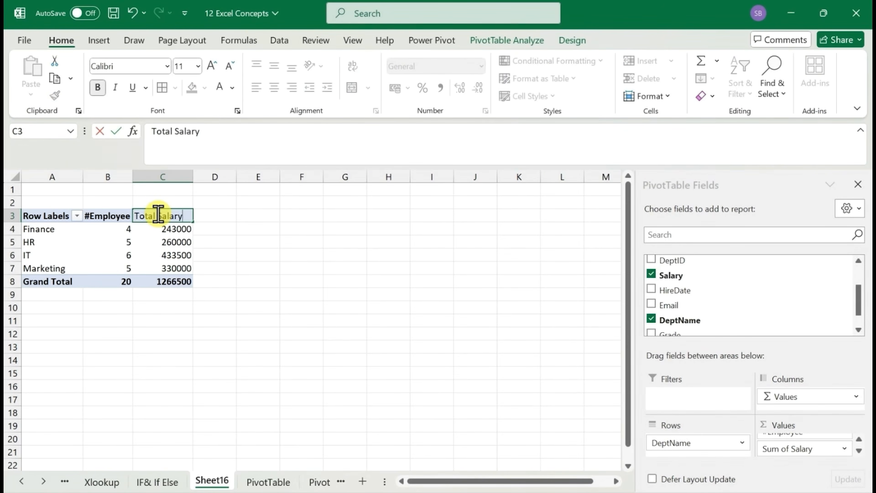
key("Return")
Rename the Row Labels header in A3 to Department and autofit column A to its contents
key("Up")
key("Left")
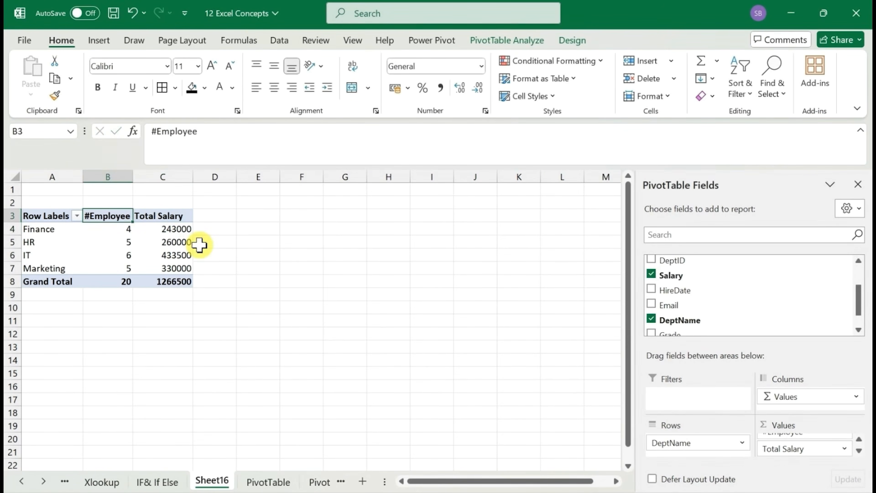
key("Right")
key("Down")
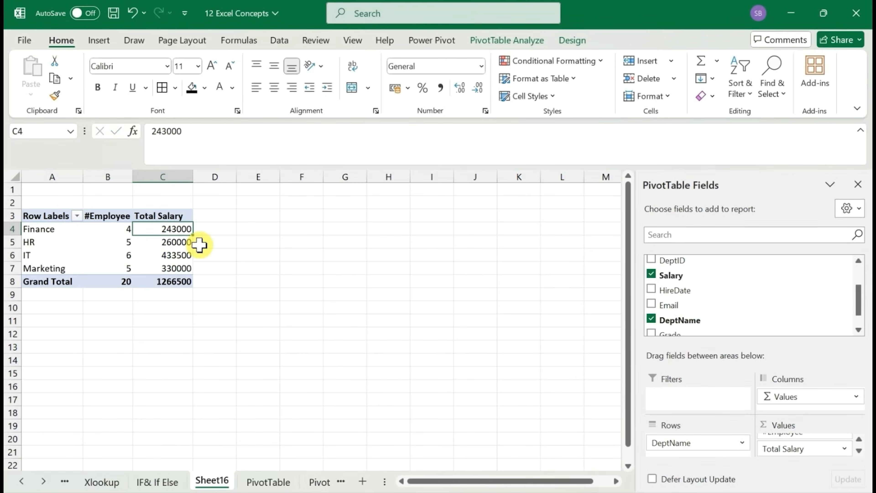
key("Left")
key("Left")
key("Up")
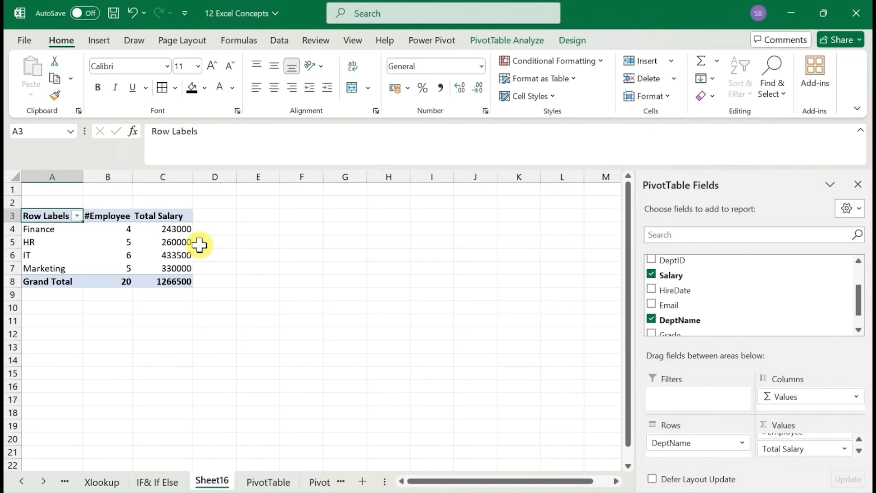
type("Department")
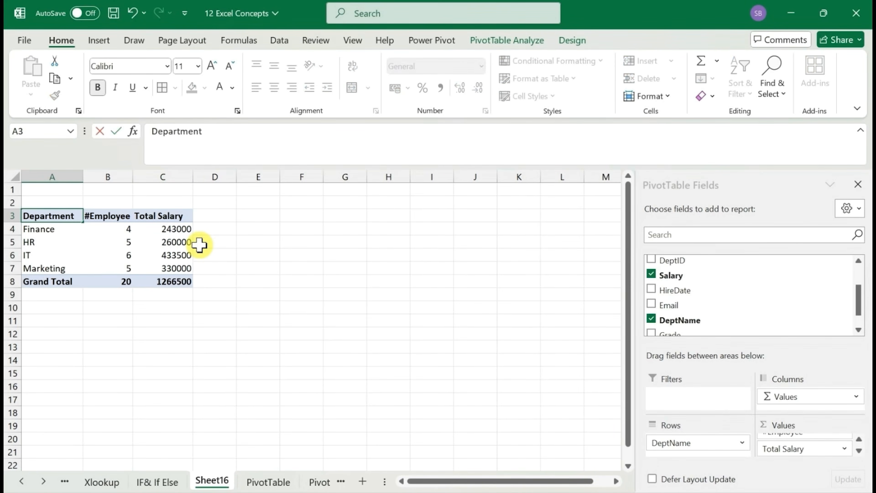
key("Return")
key("Up")
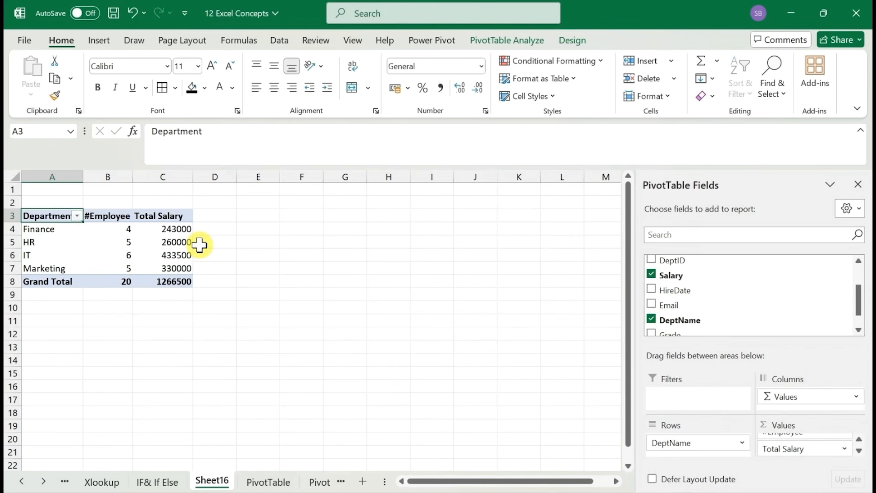
double_click(82, 177)
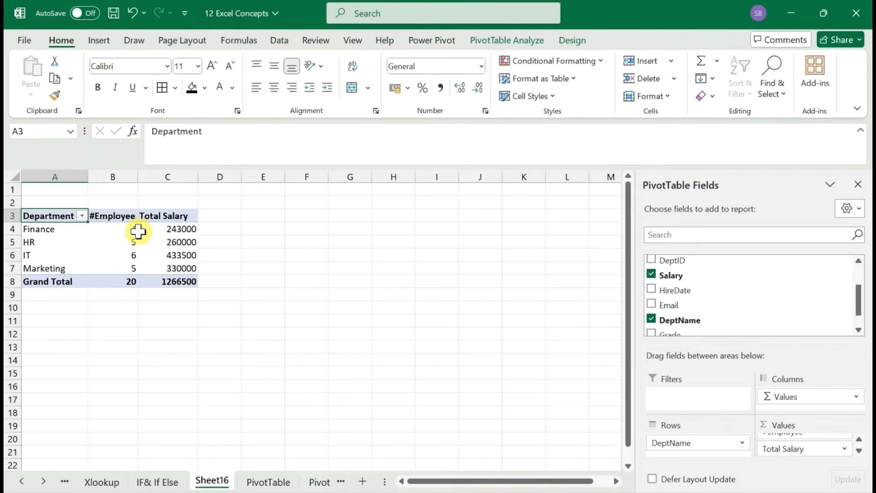
Format the Total Salary values in C4:C8 as rupee Currency without decimal places
mouse_move(138, 231)
key("Right")
key("Right")
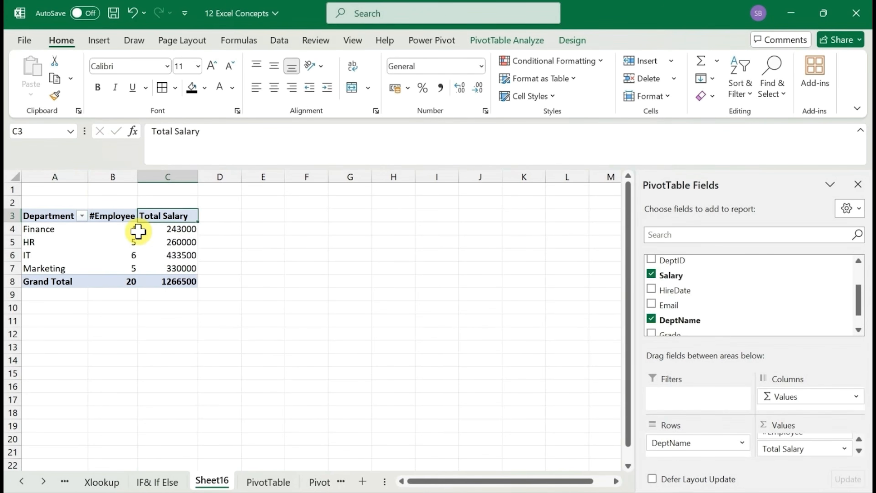
key("Down")
key("ctrl+shift+Down")
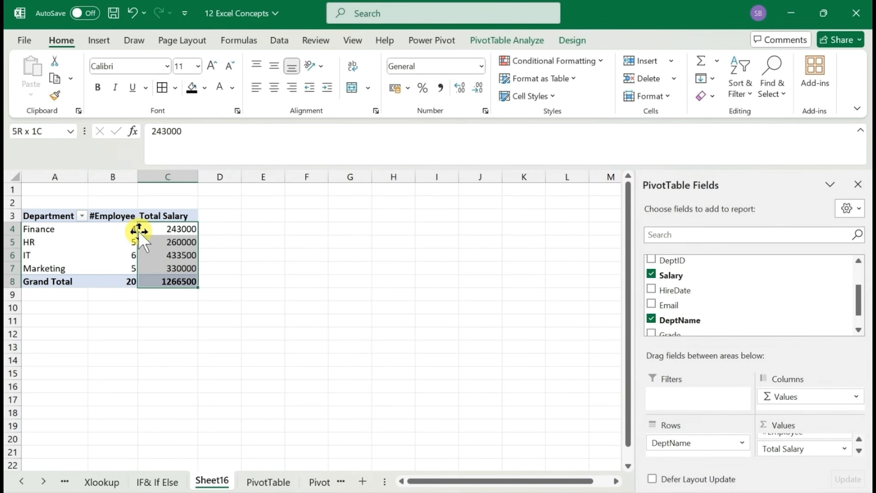
left_click(482, 66)
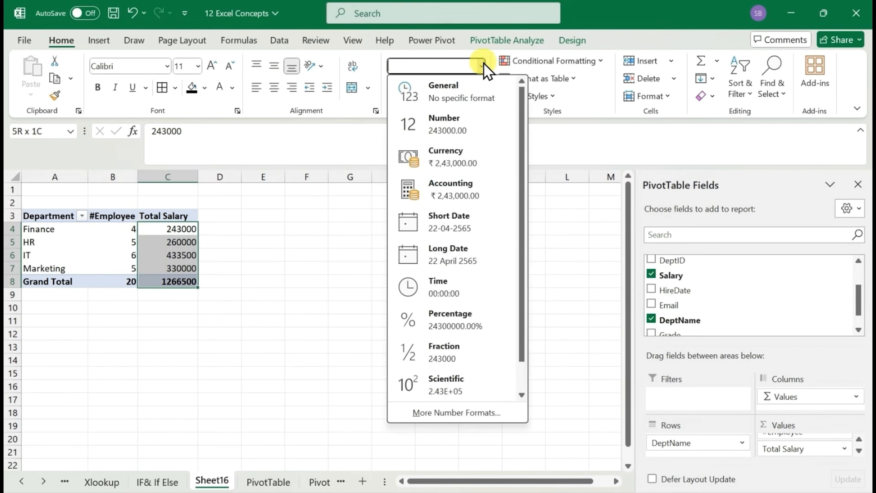
left_click(464, 169)
left_click(477, 89)
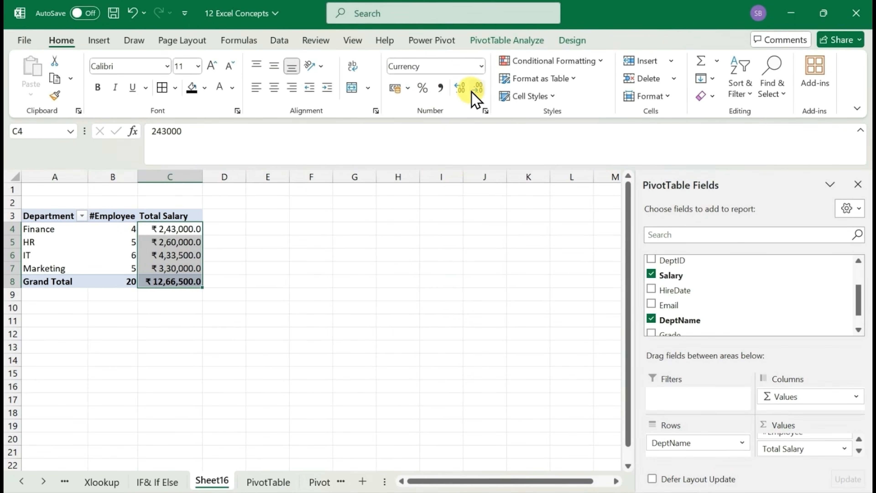
left_click(478, 89)
Preview the Light and Medium PivotTable styles on the department summary without applying one
left_click(166, 249)
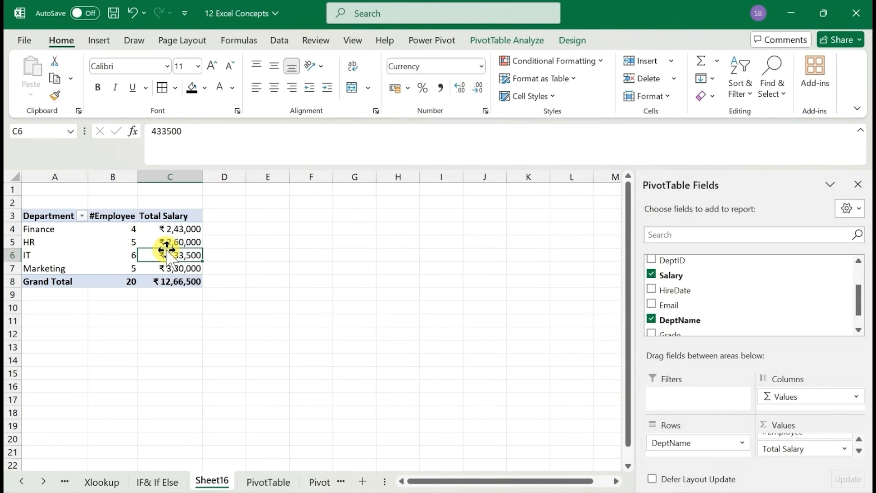
key("Up")
key("Up")
key("Up")
key("Left")
key("Left")
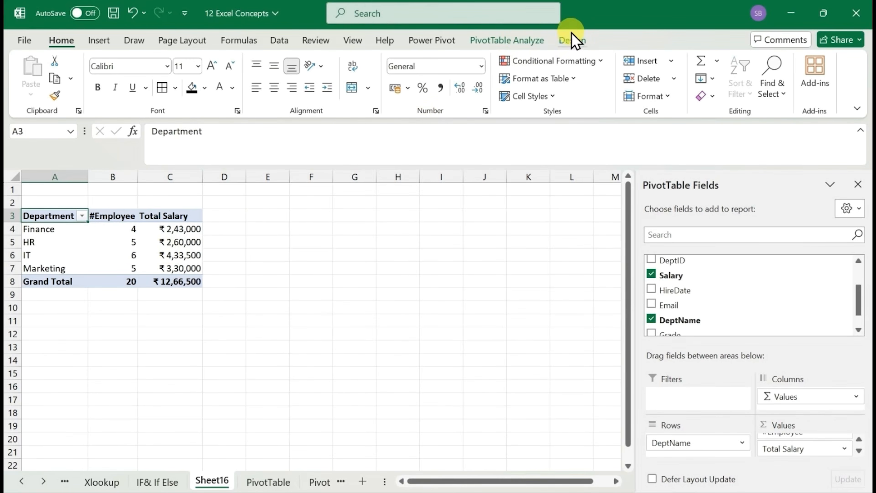
left_click(572, 40)
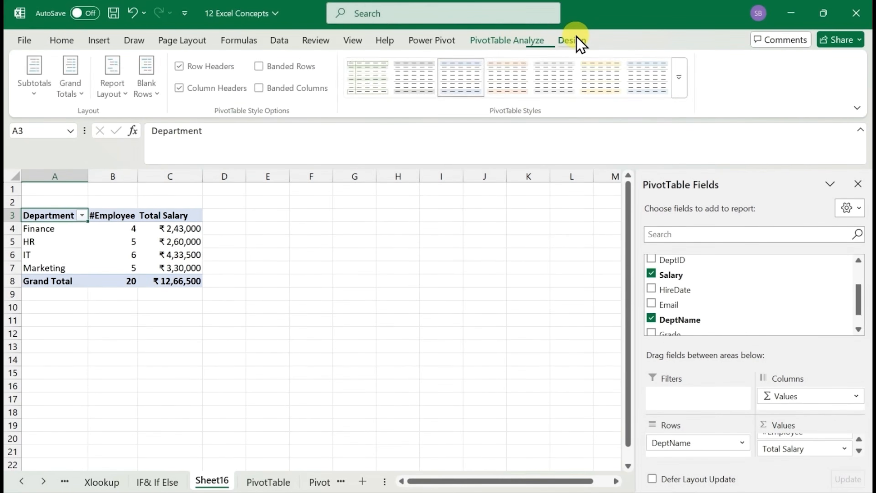
left_click(685, 89)
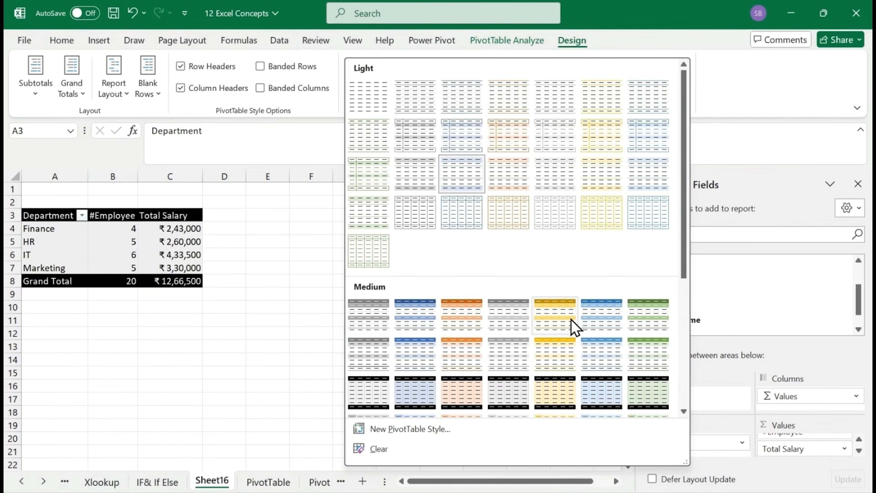
left_click(726, 74)
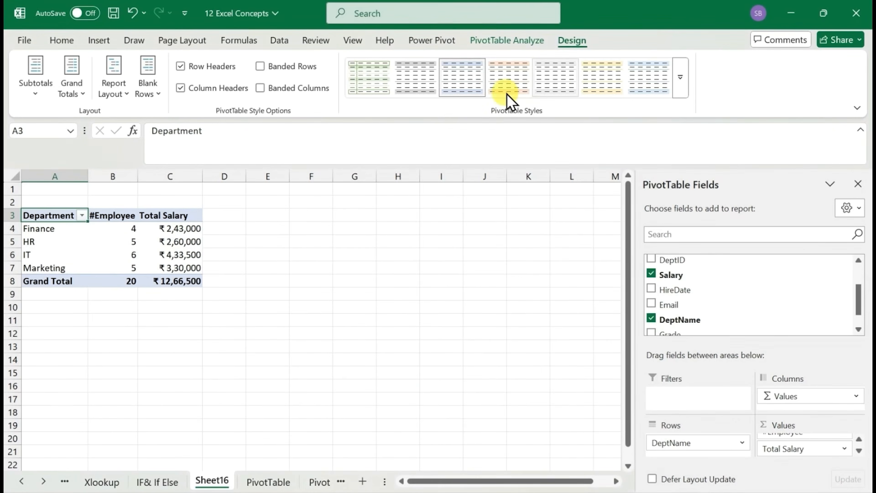
Hide the PivotTable field list and show it again
left_click(499, 41)
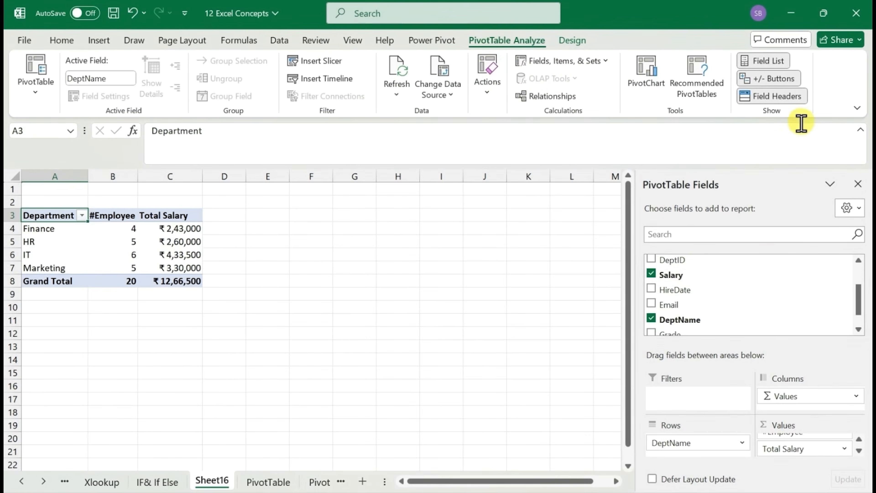
left_click(757, 64)
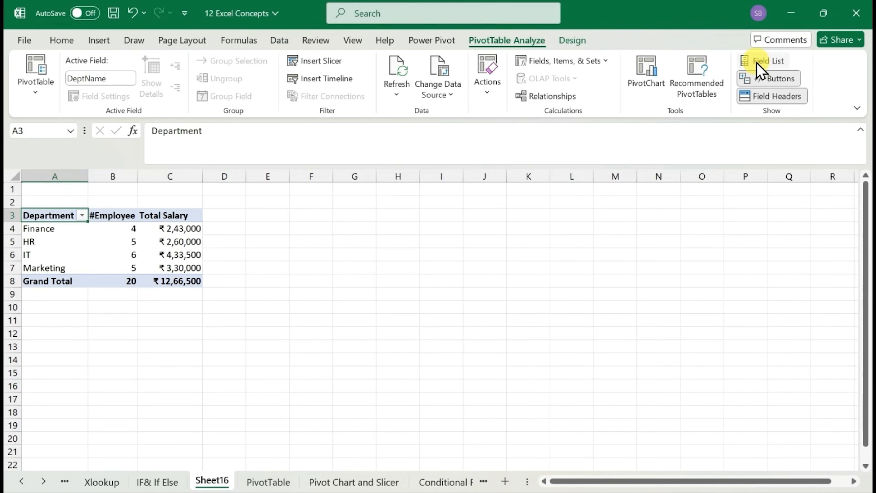
left_click(758, 63)
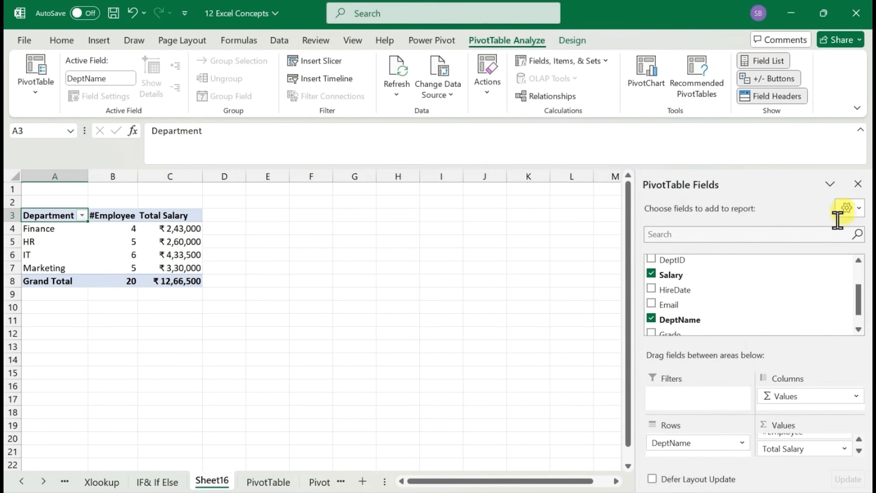
left_click(859, 185)
left_click(773, 62)
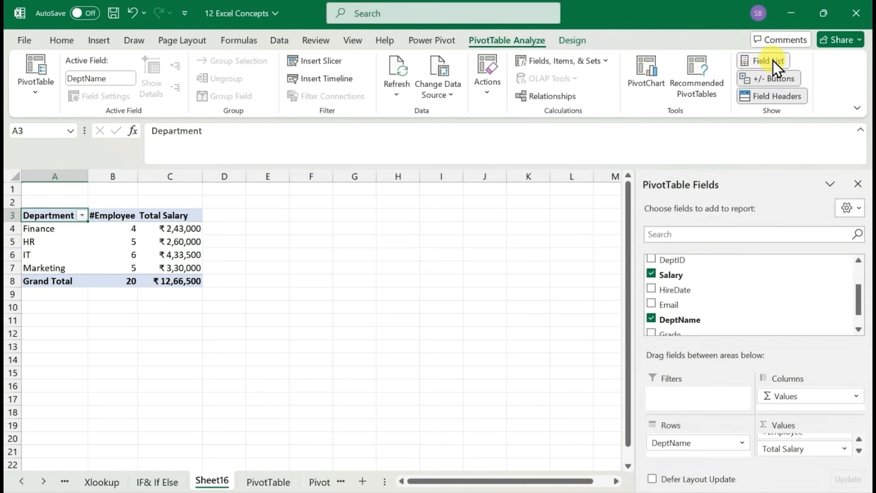
Add the Grade field as a report filter to the PivotTable on the Pivot Chart and Slicer sheet
left_click(132, 255)
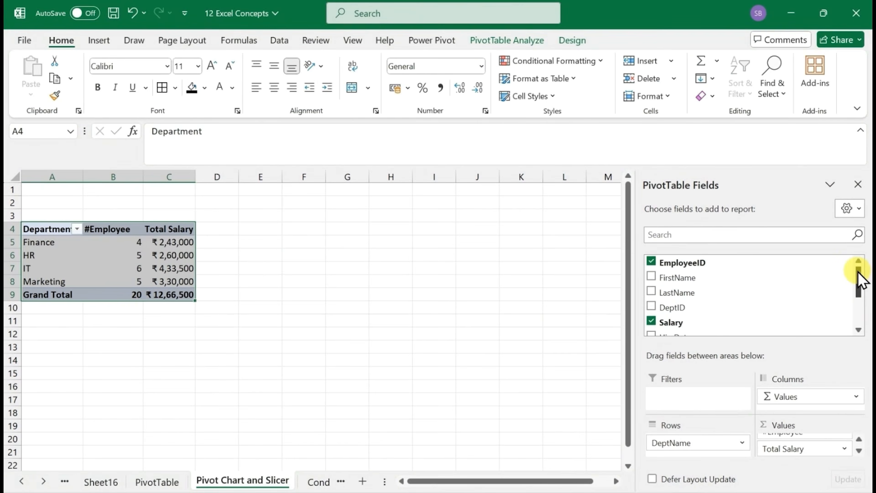
left_click_drag(860, 279, 857, 305)
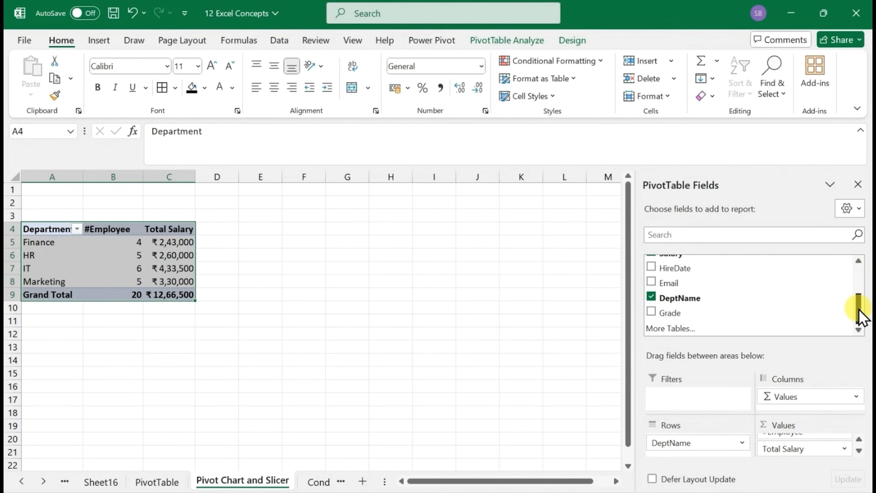
left_click_drag(666, 309, 686, 397)
left_click(132, 254)
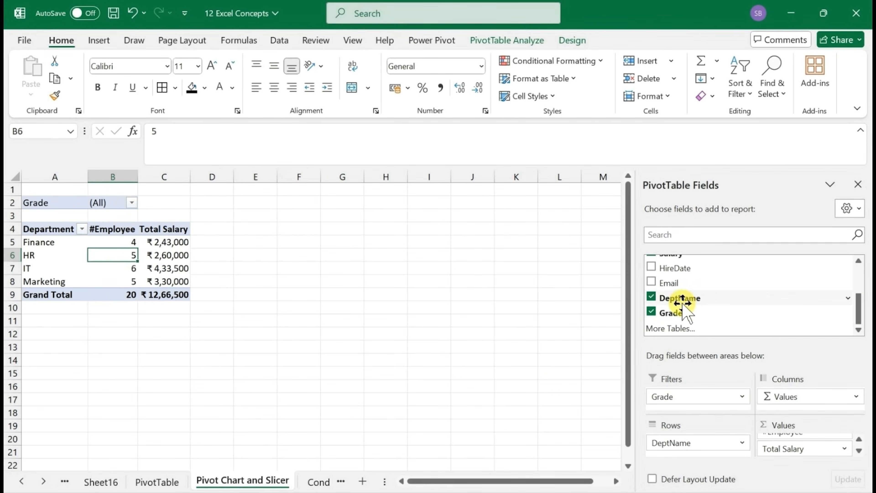
Filter the PivotTable to show only Grade 12
left_click(132, 204)
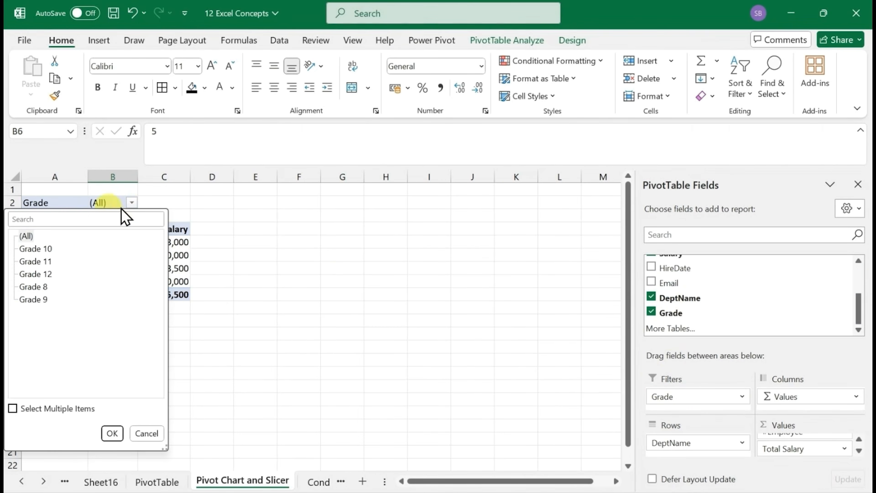
left_click(41, 275)
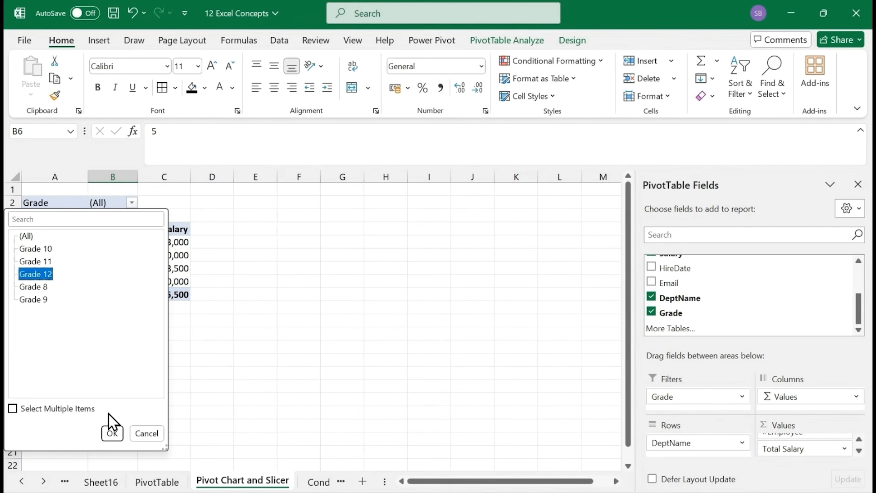
left_click(113, 433)
left_click(128, 241)
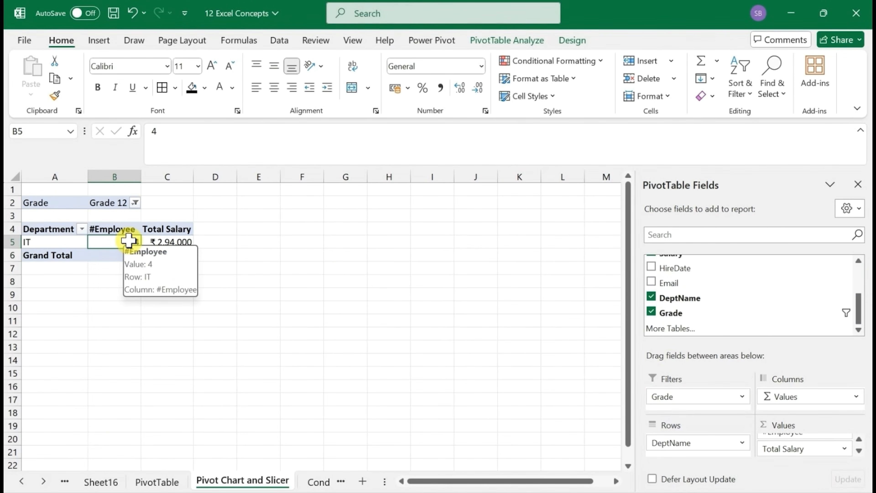
Reset the PivotTable's Grade filter to (All)
left_click(135, 203)
left_click(26, 238)
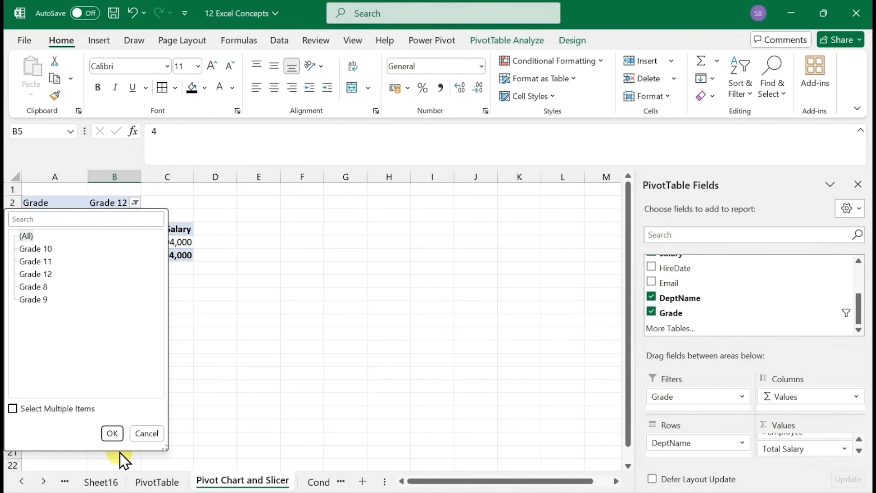
left_click(112, 434)
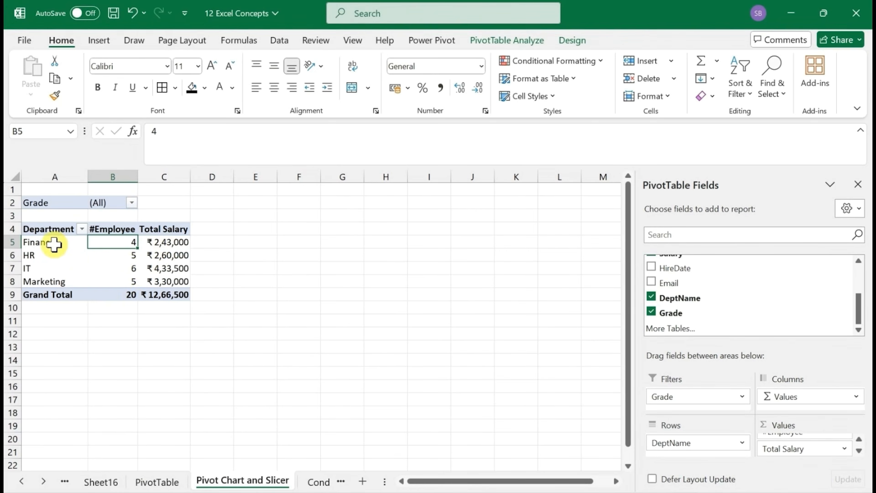
left_click(166, 243)
right_click(169, 248)
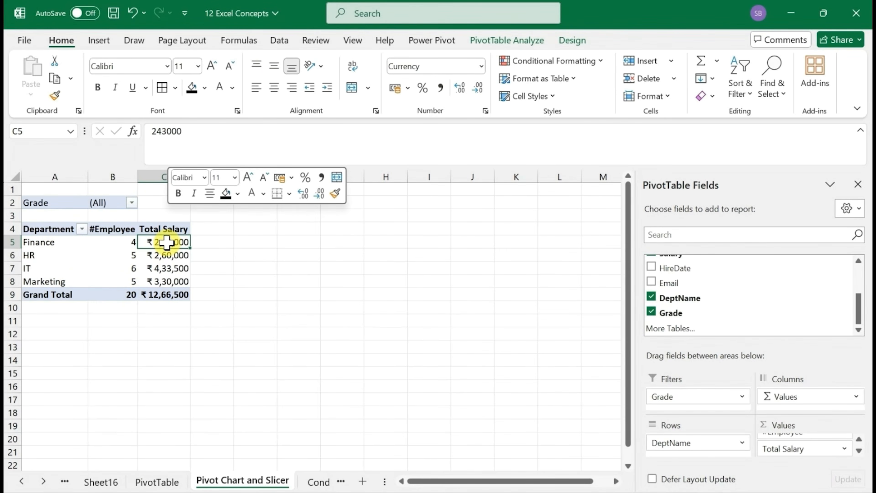
left_click(154, 238)
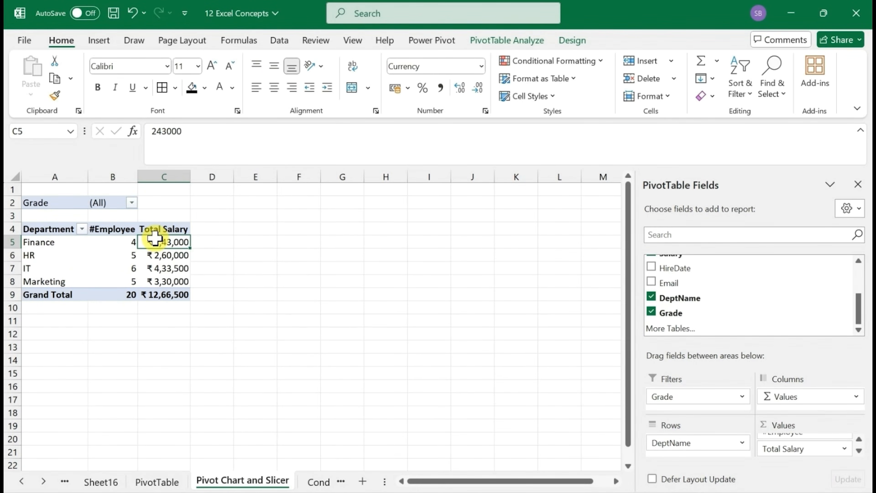
mouse_move(154, 238)
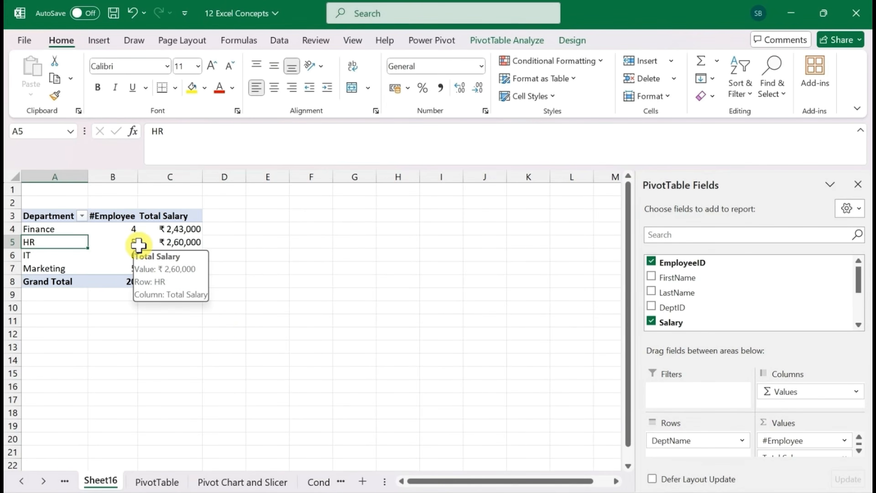
Copy the whole department PivotTable from Sheet16 and paste it at A3 on the Pivot Chart and Slicer sheet
left_click(41, 217)
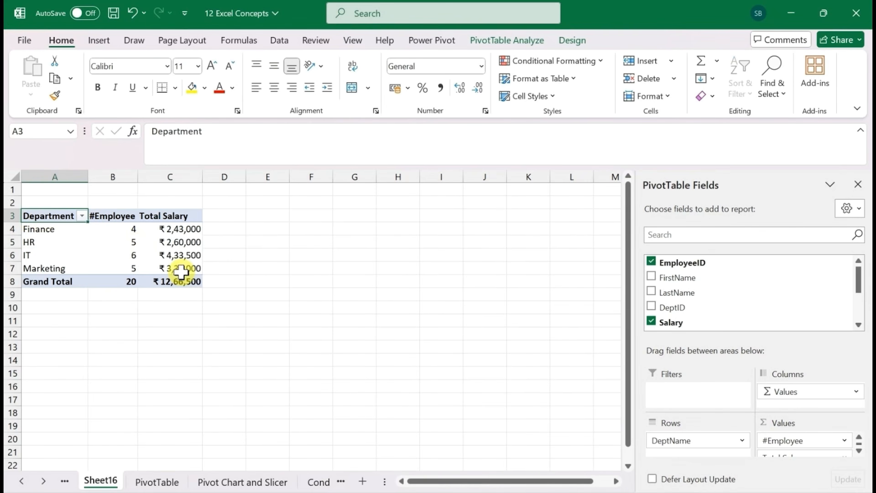
mouse_move(180, 272)
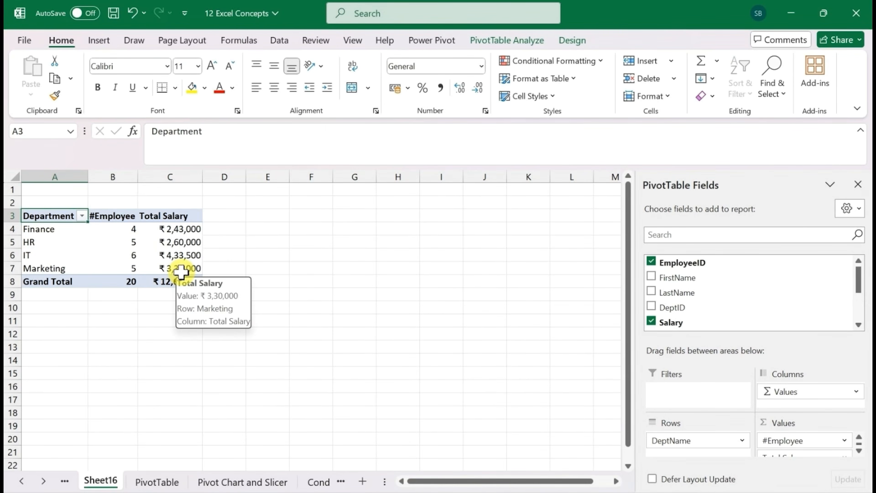
key("ctrl+a")
key("ctrl+c")
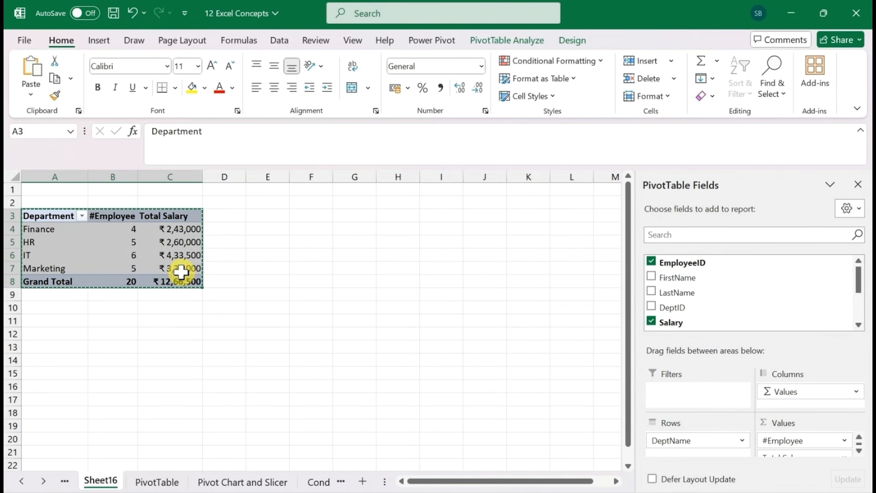
left_click(243, 483)
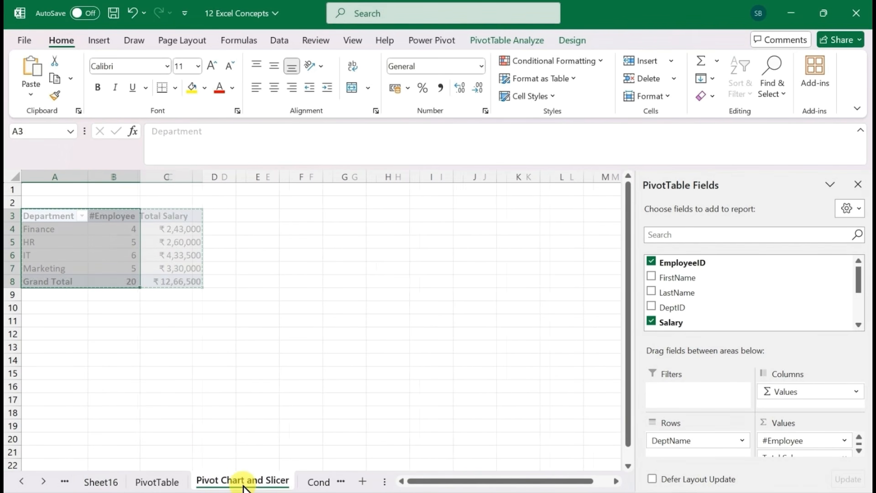
key("ctrl+v")
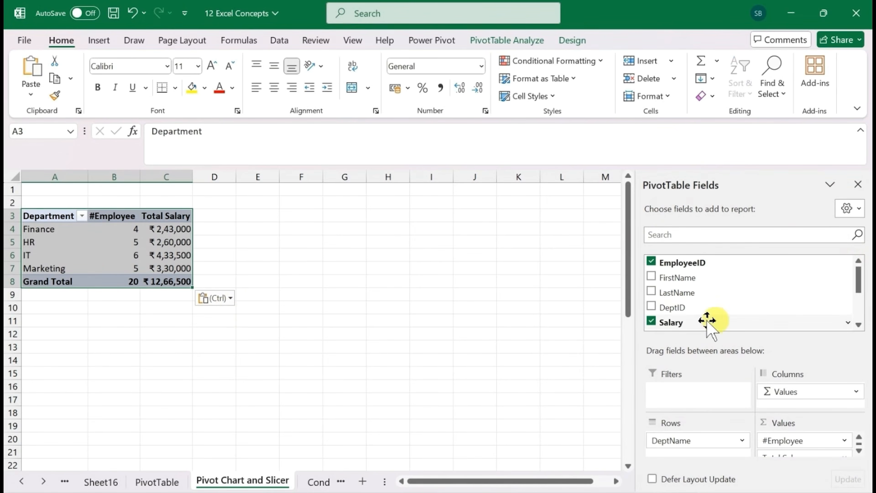
mouse_move(95, 253)
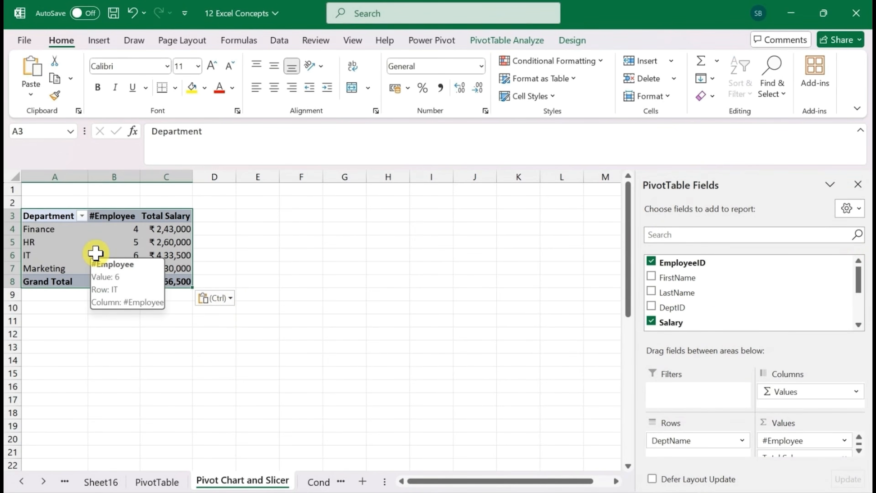
left_click(96, 40)
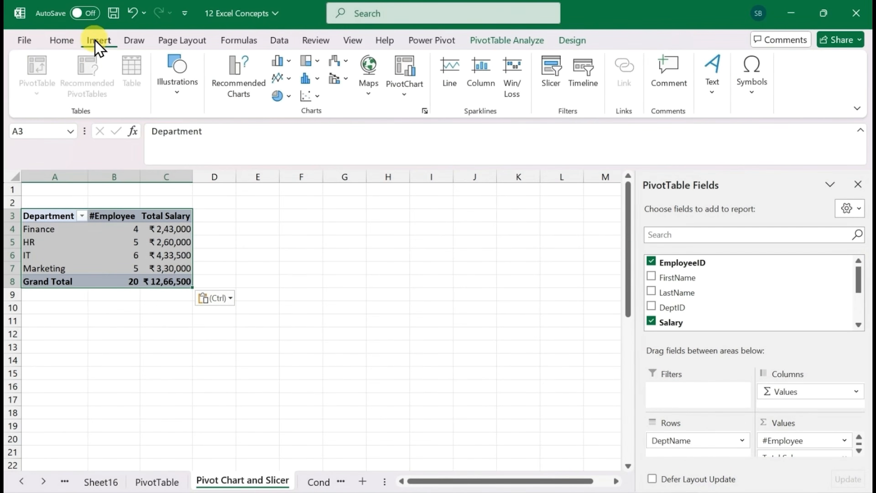
left_click(64, 41)
left_click(498, 43)
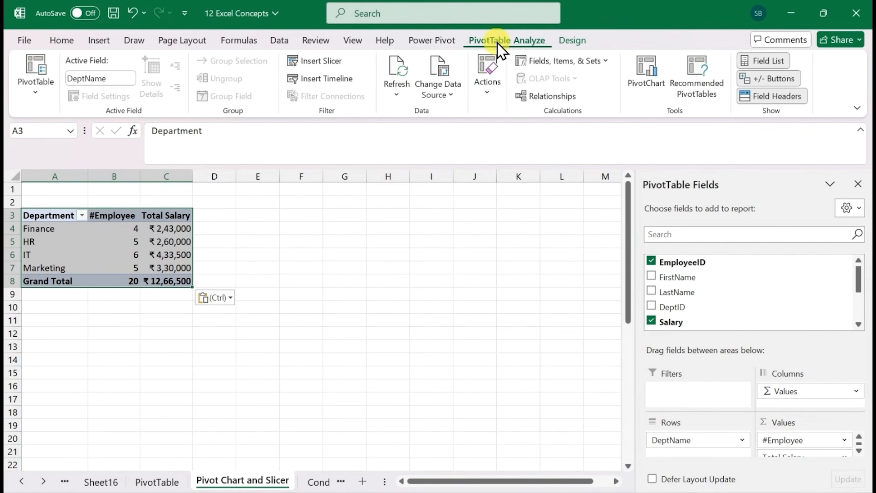
left_click(647, 71)
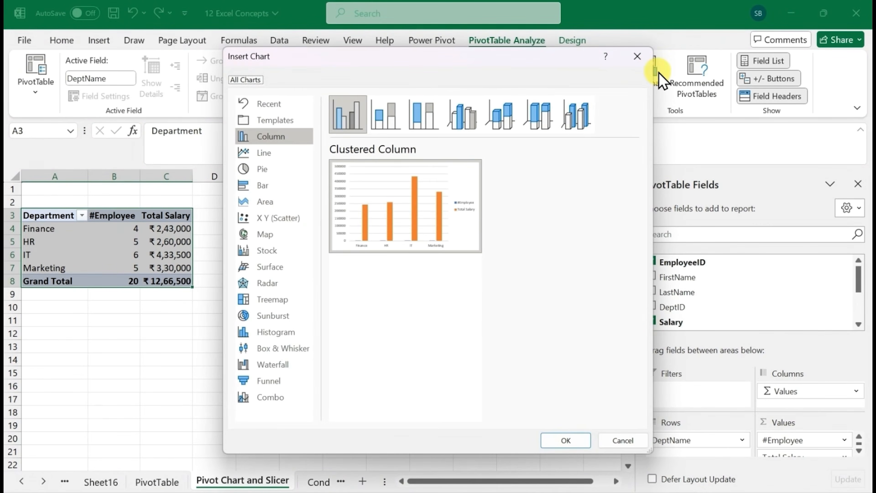
left_click(638, 56)
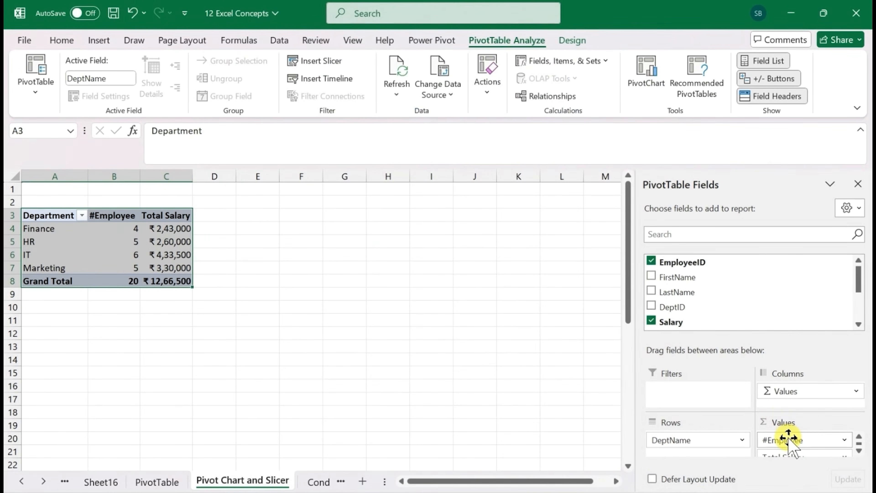
Remove #Employee from the copied PivotTable's values and insert a Clustered Bar PivotChart of total salary by department beside the table
left_click_drag(788, 439, 155, 288)
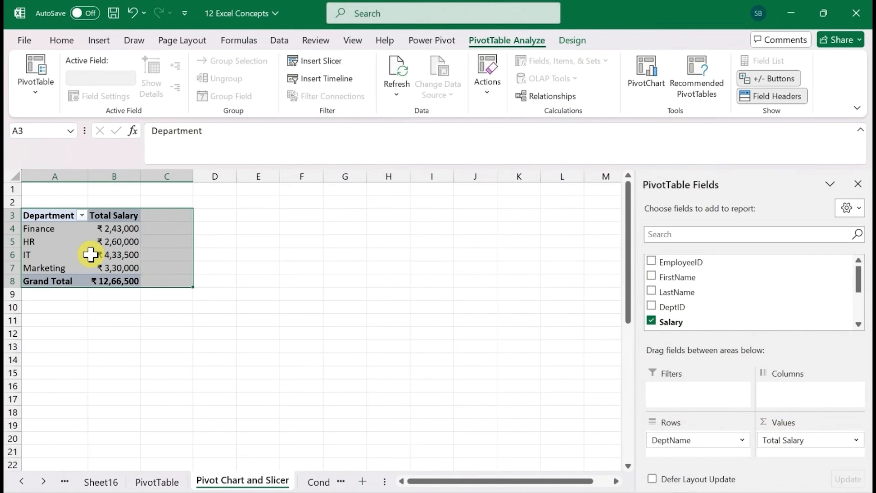
left_click(60, 228)
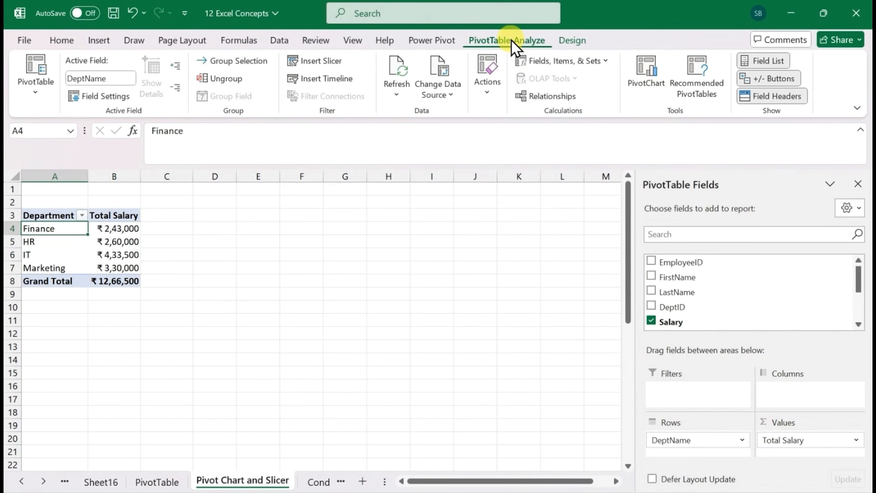
left_click(661, 86)
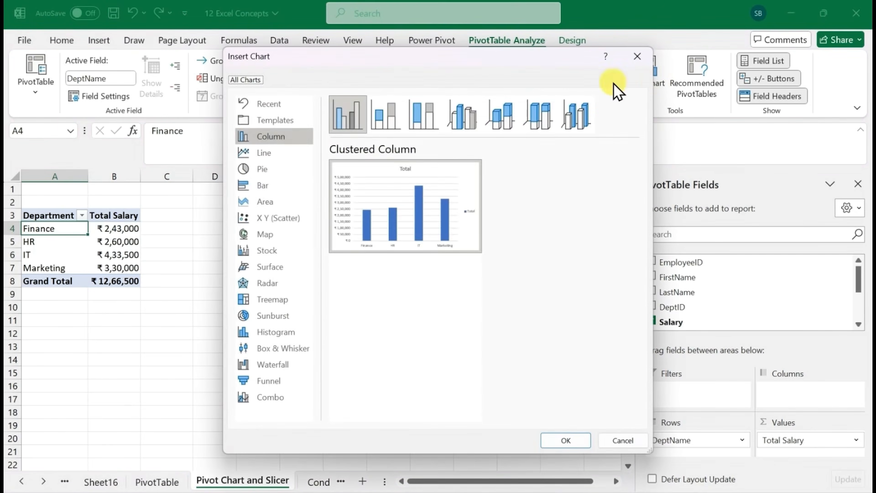
left_click(275, 187)
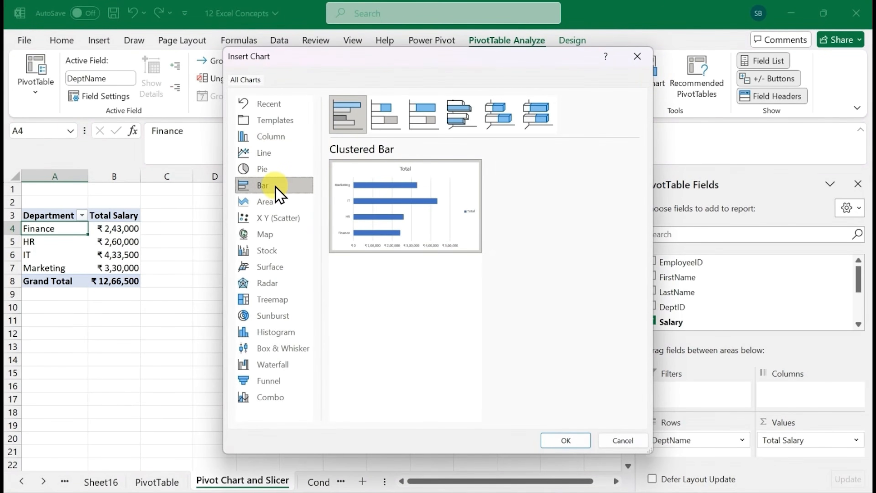
left_click(576, 445)
left_click_drag(380, 255, 373, 217)
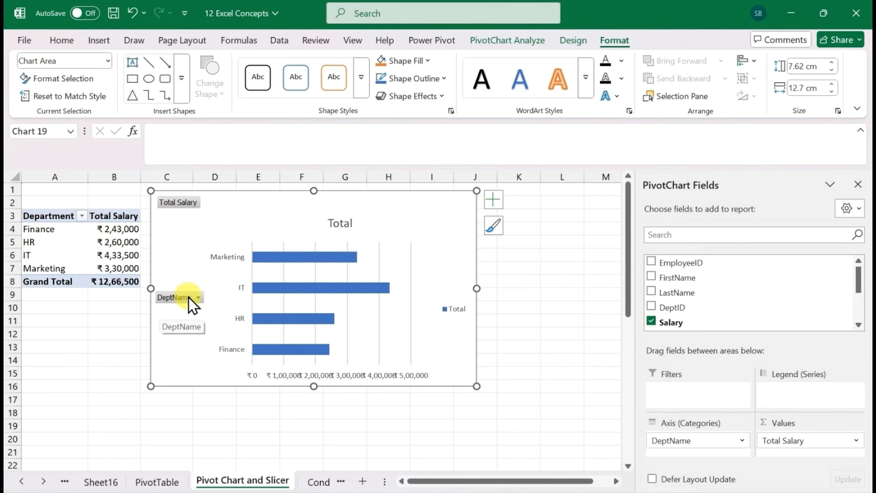
Filter the PivotTable's Department column to show only HR, and restore all departments
left_click(82, 216)
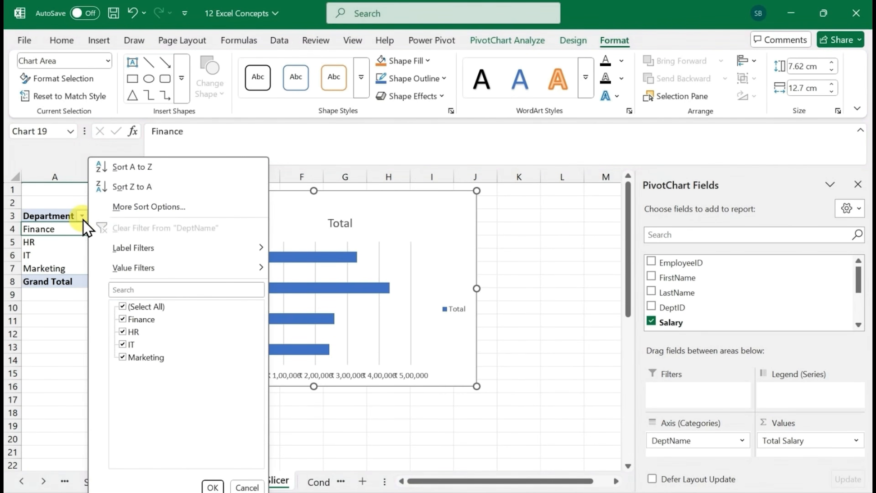
left_click(122, 306)
left_click(123, 332)
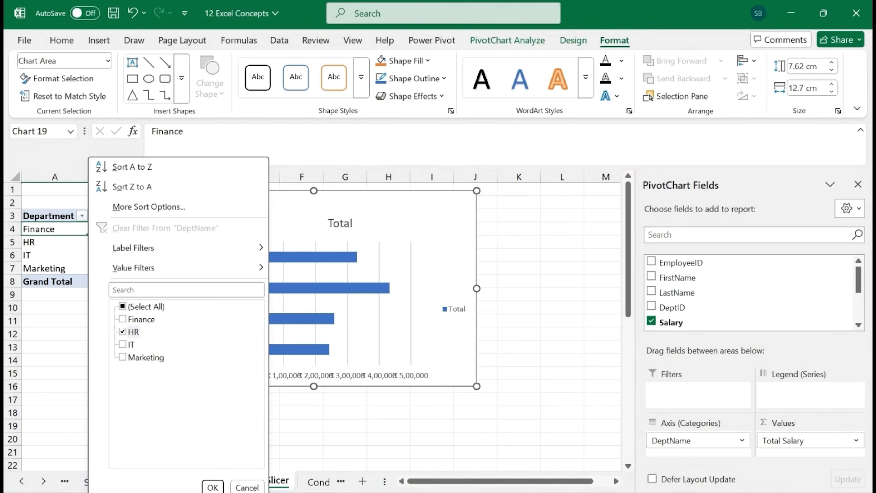
left_click(213, 487)
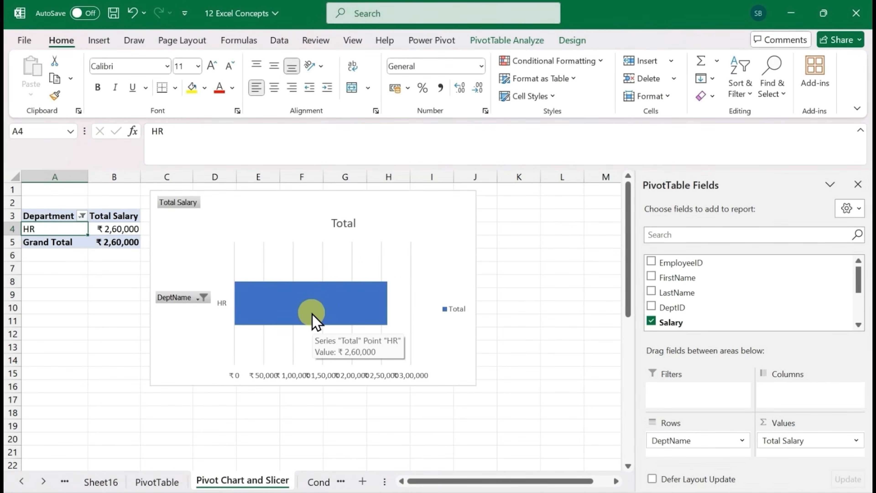
left_click(83, 216)
left_click(212, 487)
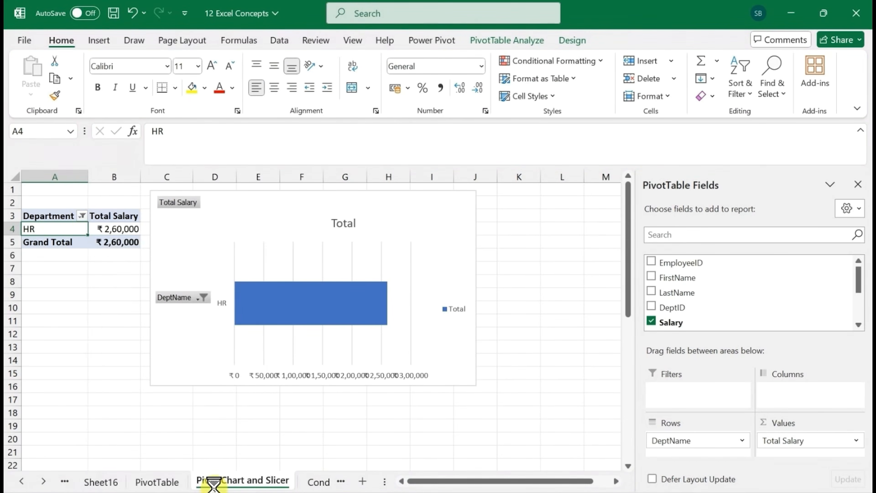
Filter the PivotChart by DeptName to show only Marketing
left_click(194, 297)
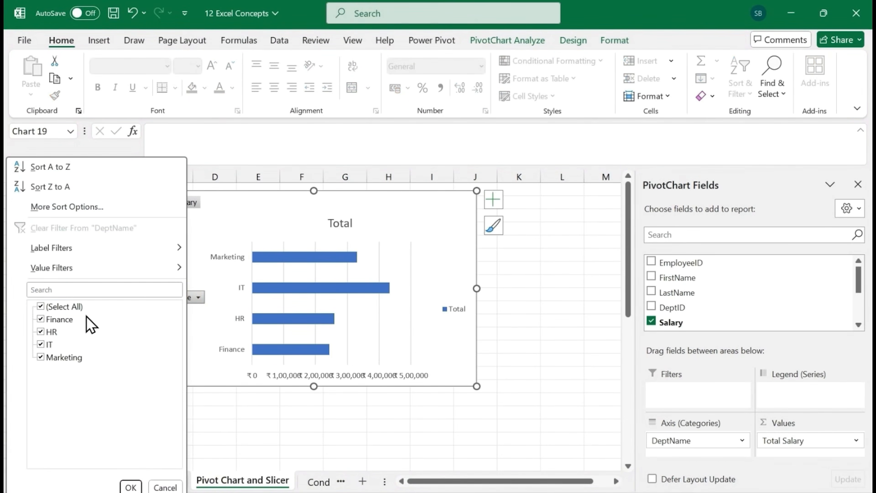
left_click(41, 307)
left_click(46, 358)
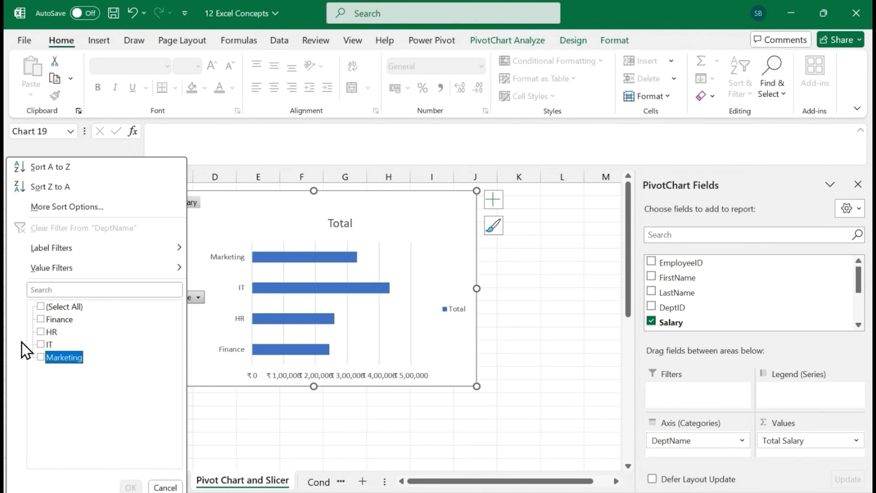
left_click(39, 358)
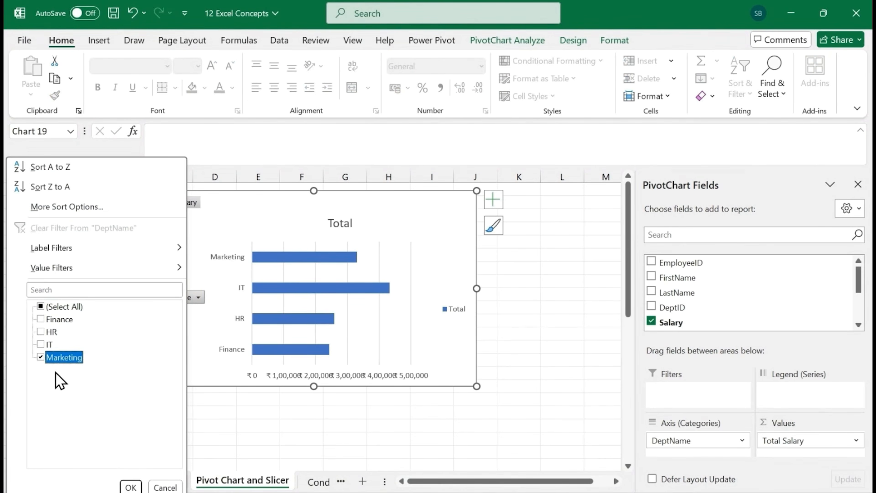
left_click(131, 487)
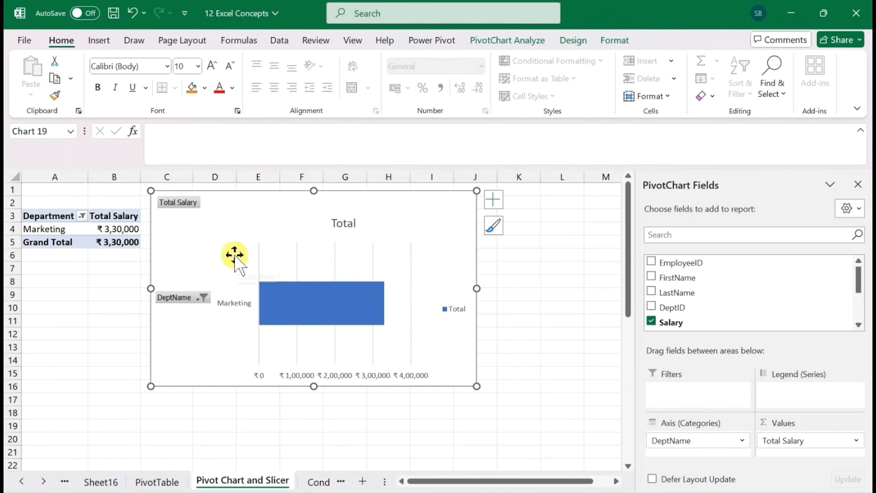
Reselect all departments in the PivotChart's DeptName filter
left_click(204, 298)
left_click(52, 306)
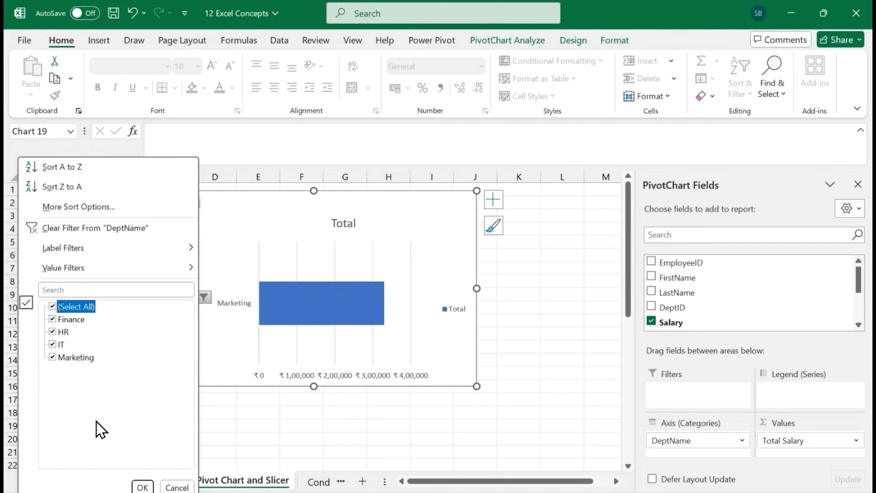
left_click(142, 487)
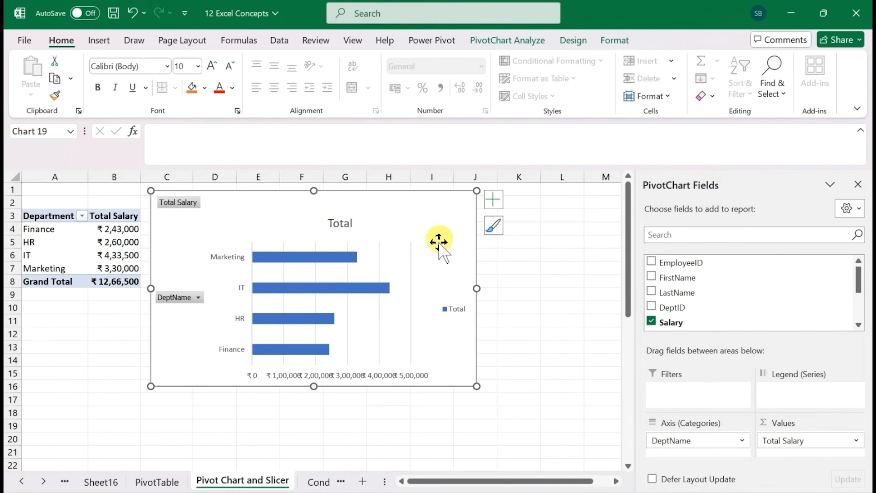
Add data labels to the bar chart and change its title to "Total salary by Dept"
left_click(493, 199)
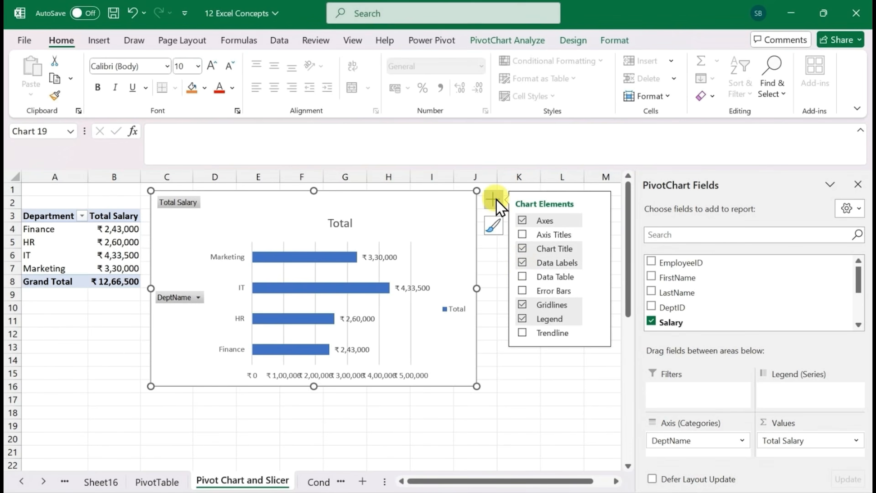
double_click(335, 223)
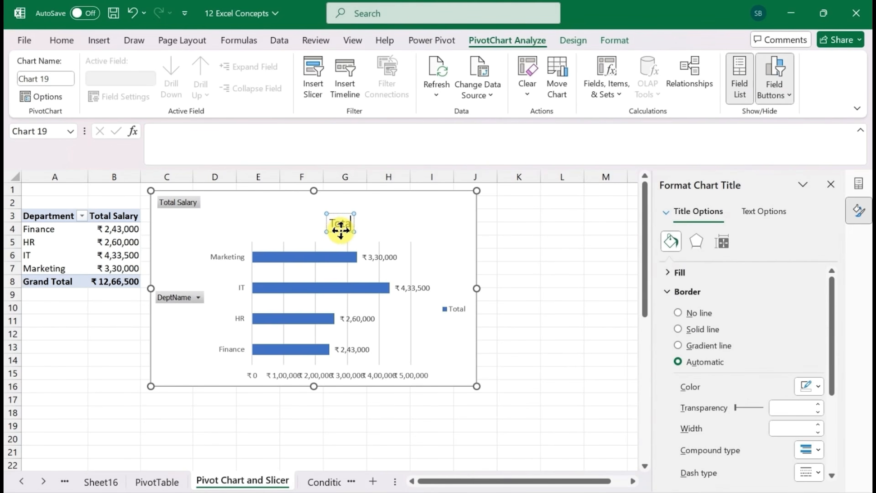
type("salary")
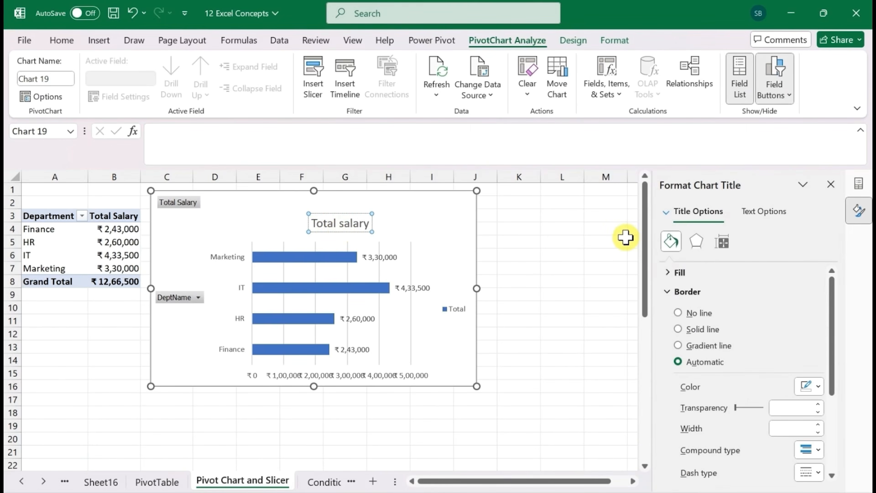
type(" by Dept")
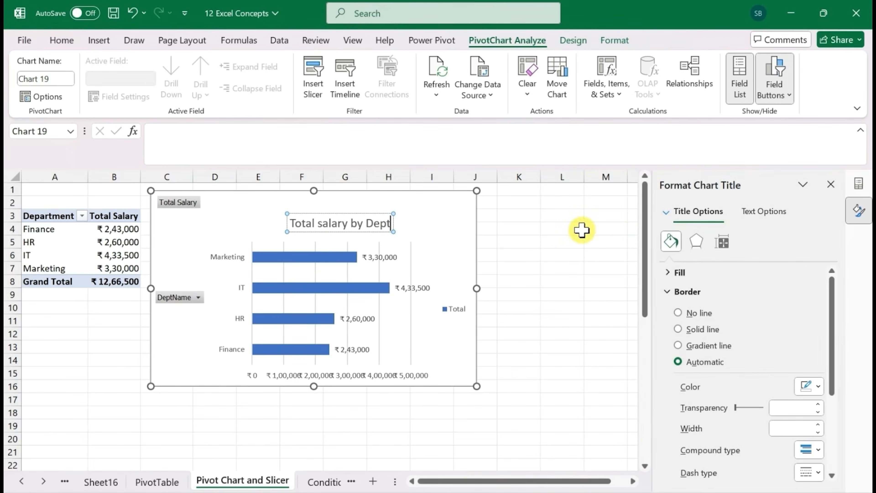
Make the whole "Total salary by Dept" chart title bold
left_click(436, 239)
left_click(370, 228)
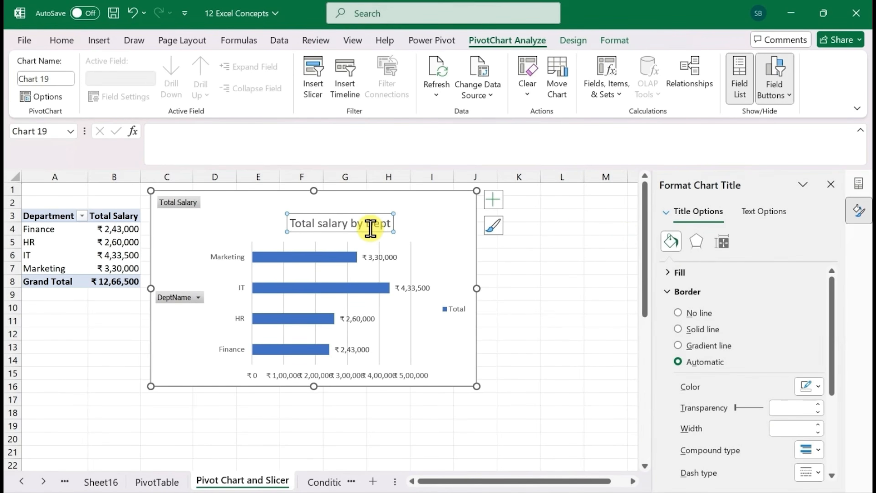
triple_click(362, 223)
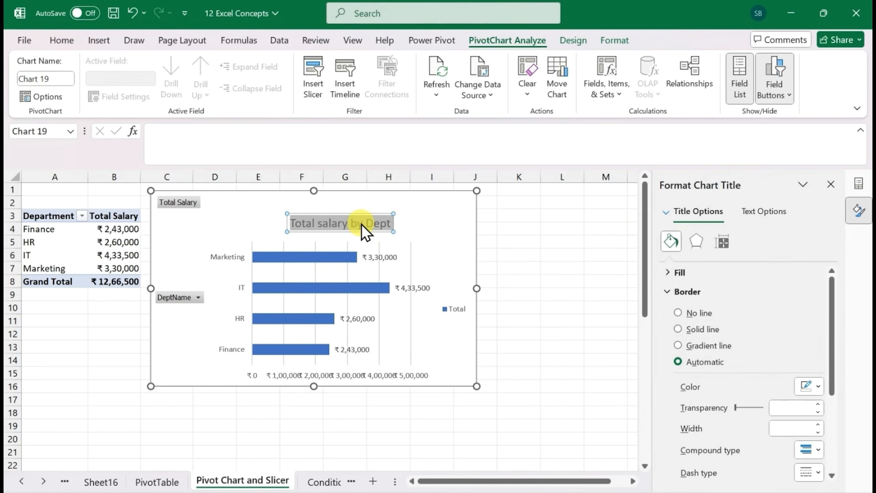
key("ctrl+b")
left_click(445, 235)
Move the chart title closer to the chart's upper edge and shorten the chart so it ends at row 11
left_click(380, 229)
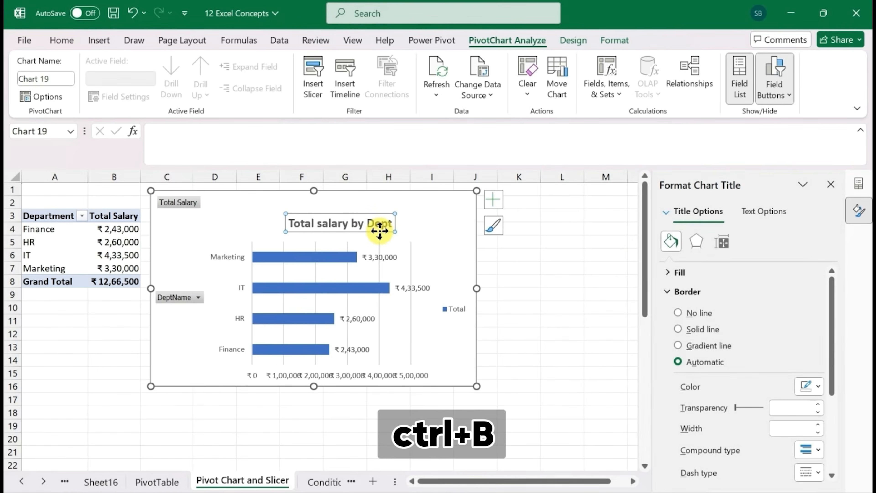
left_click_drag(380, 229, 383, 217)
left_click(562, 251)
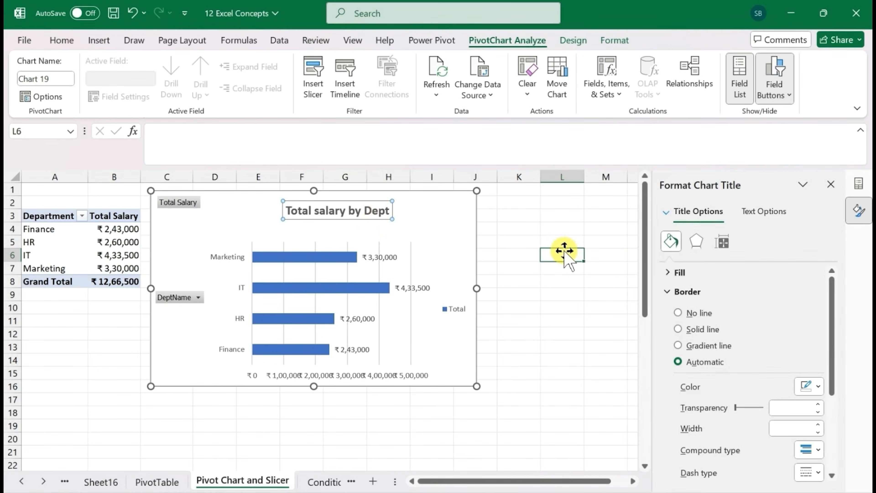
left_click(433, 327)
left_click_drag(477, 385, 478, 325)
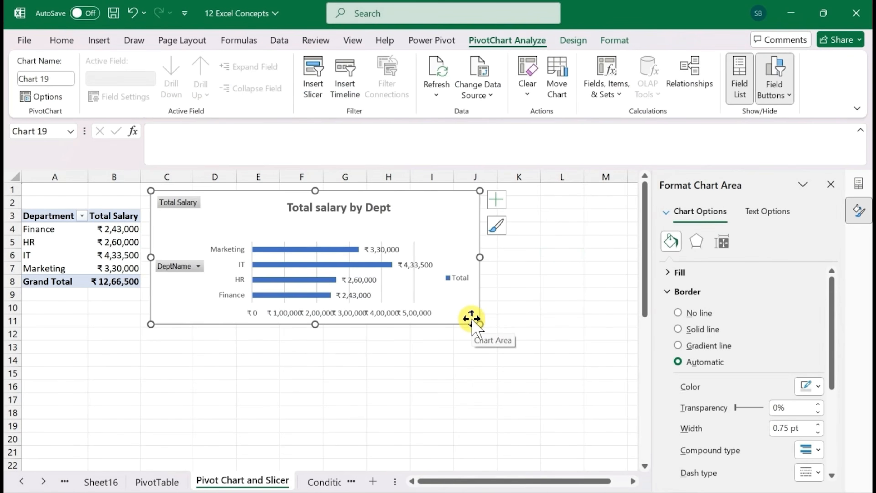
Close the formatting pane, copy the whole department PivotTable at A3, and paste it at A14
left_click(53, 217)
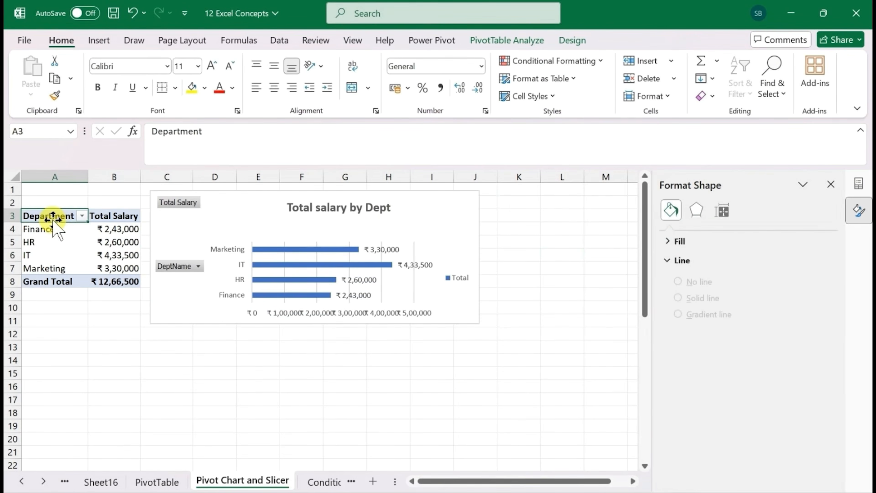
left_click(830, 185)
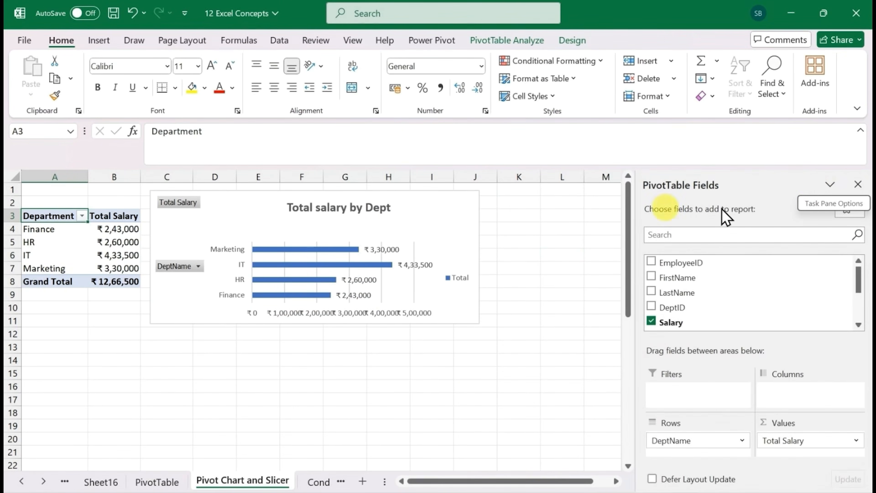
key("ctrl+shift+Right")
key("ctrl+shift+Down")
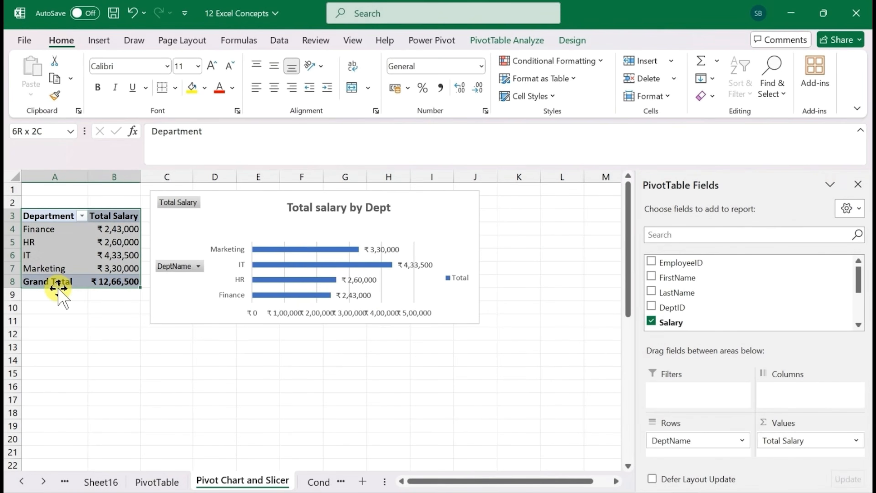
key("ctrl+c")
left_click(43, 360)
key("ctrl+v")
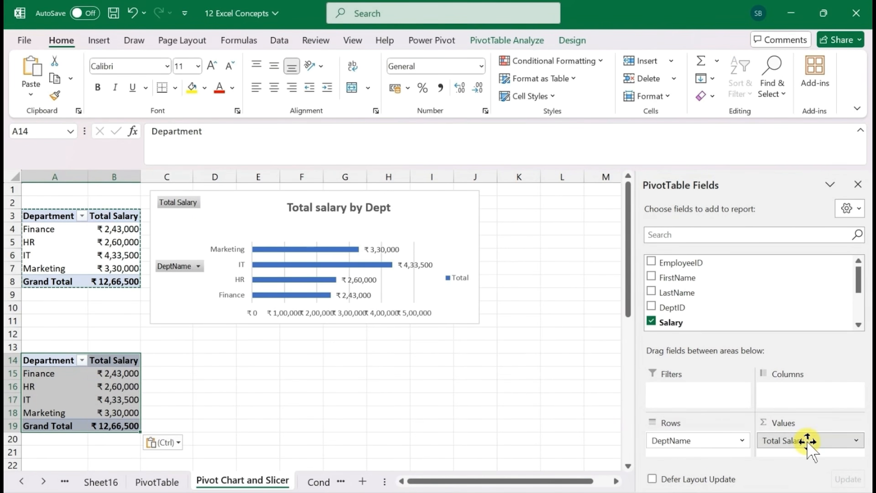
Replace Total Salary with EmployeeID in the second PivotTable's values and summarize it by Count
left_click_drag(807, 442, 759, 317)
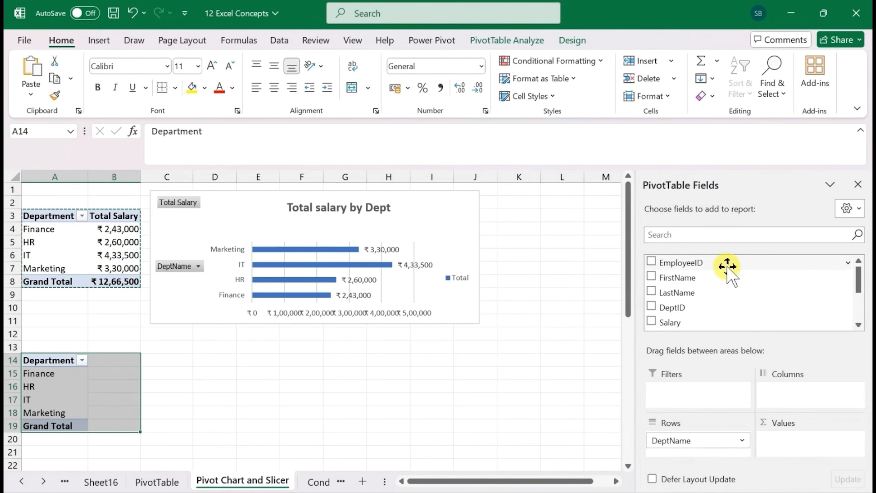
left_click_drag(725, 266, 811, 445)
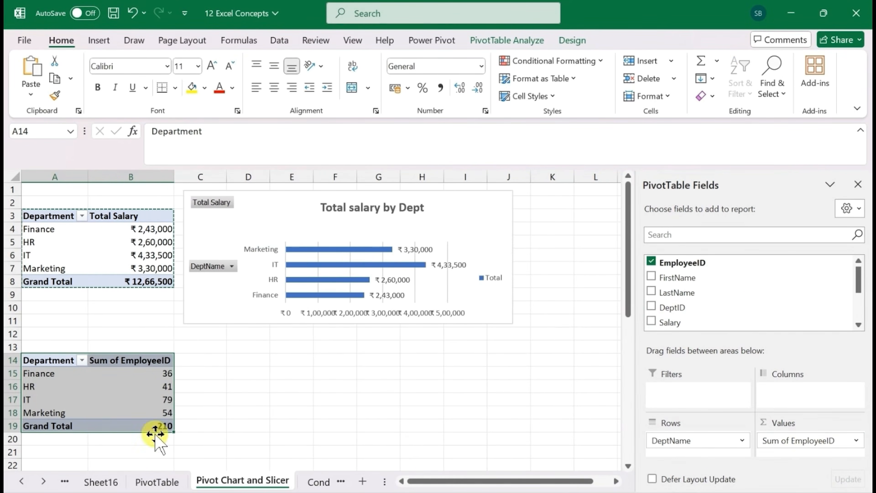
left_click(800, 444)
left_click(790, 370)
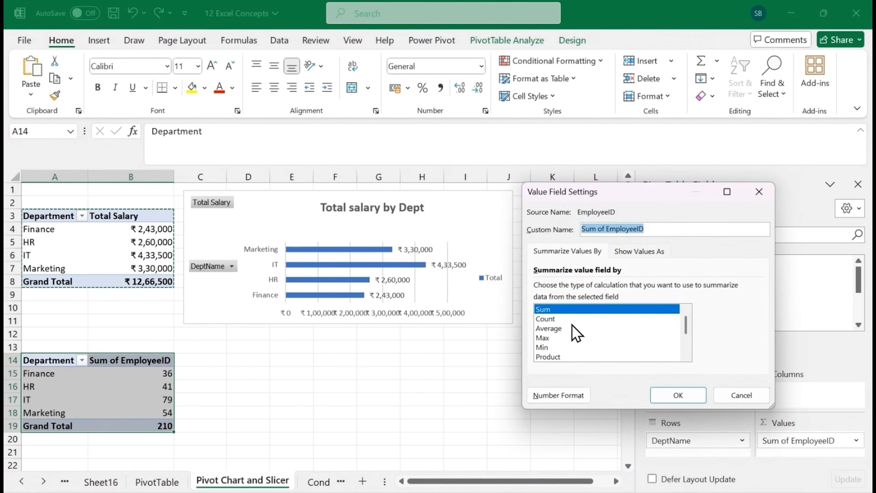
left_click(553, 319)
left_click(671, 402)
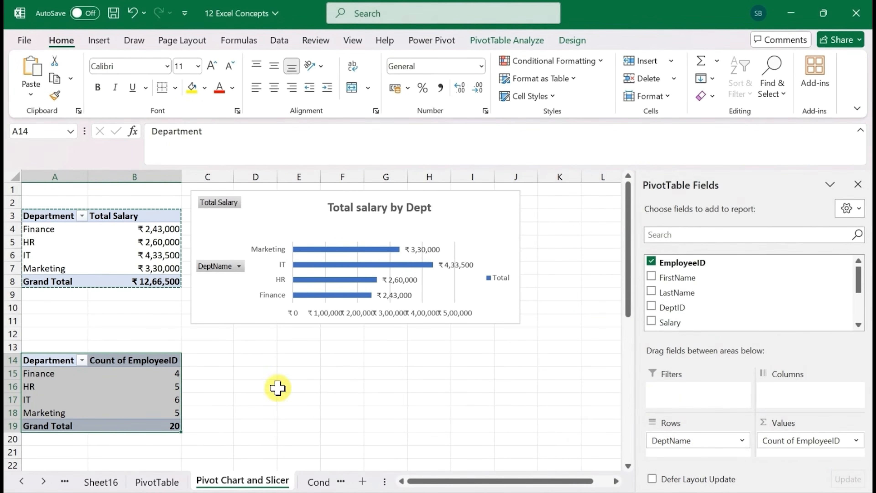
Rename the second PivotTable's count header in B14 to "# Employee"
left_click(91, 374)
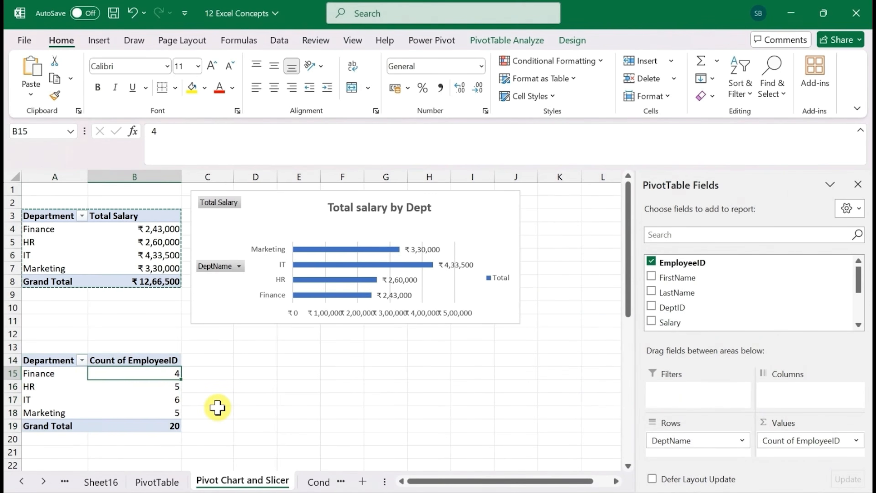
key("Left")
key("Up")
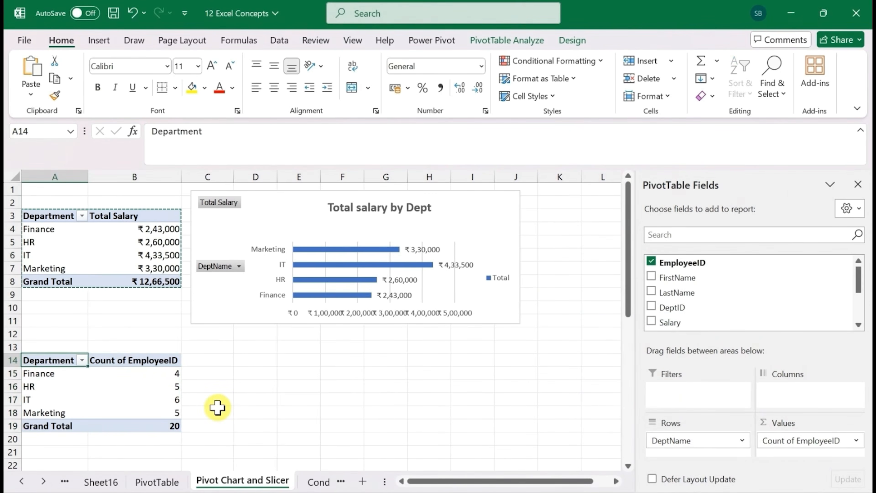
left_click(122, 353)
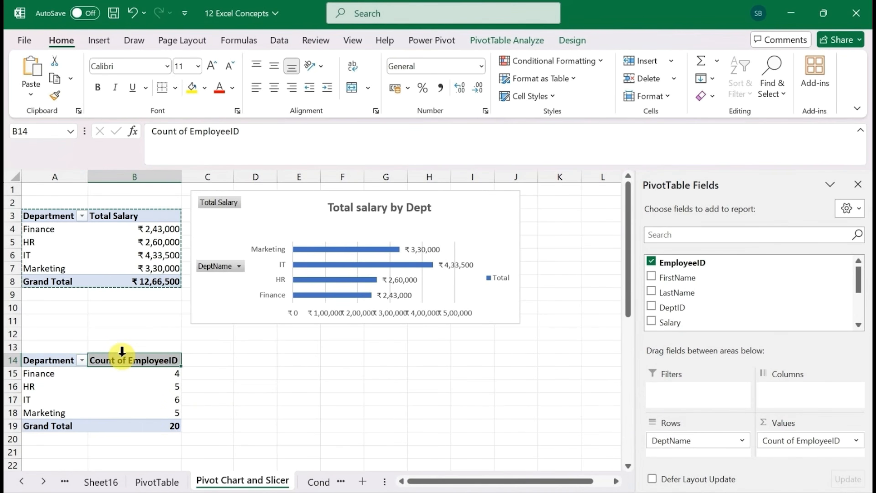
type("# Employee")
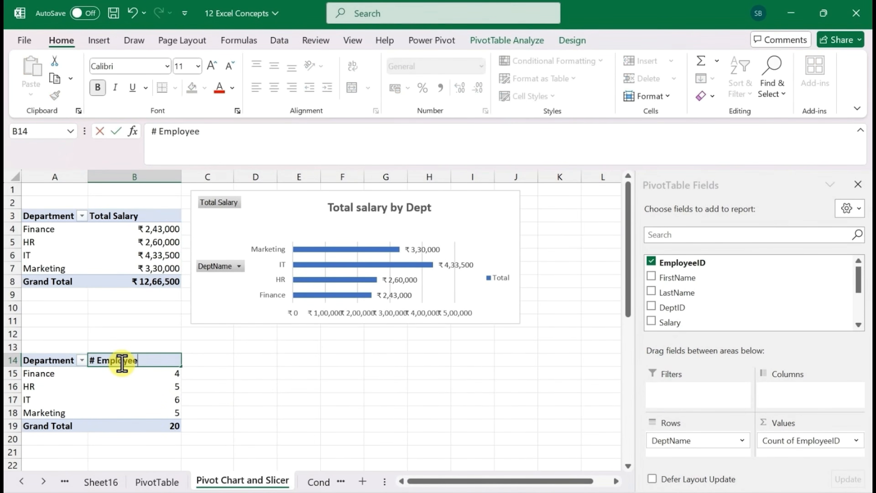
key("Return")
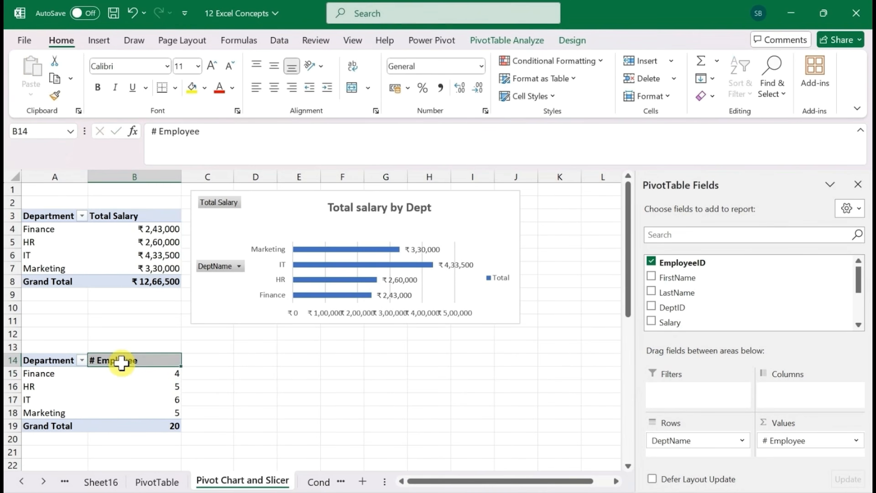
Insert a Clustered Column PivotChart from the employee-count PivotTable and place it beside that table, below the salary chart
key("Left")
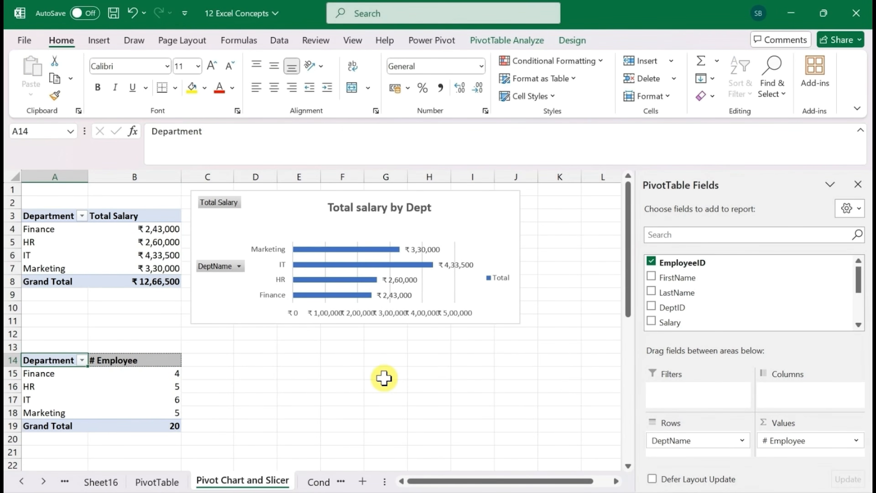
left_click(508, 40)
left_click(660, 83)
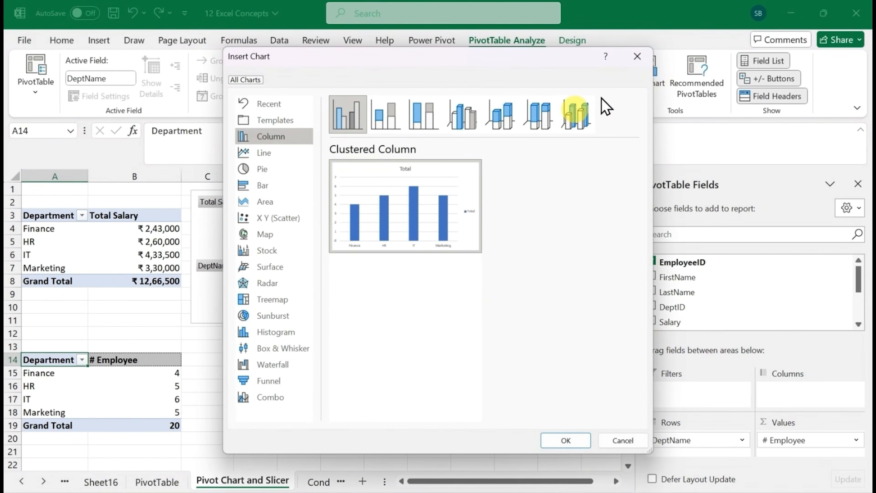
left_click(561, 442)
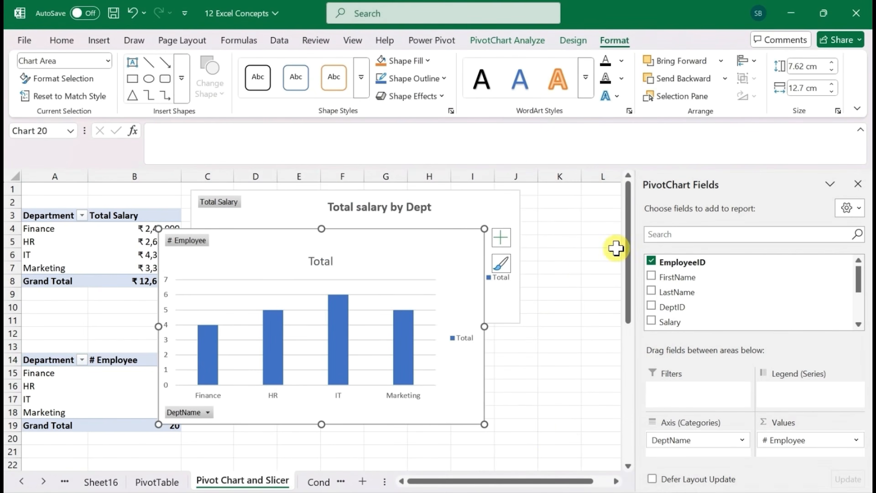
left_click_drag(628, 242, 628, 261)
left_click_drag(446, 219, 482, 310)
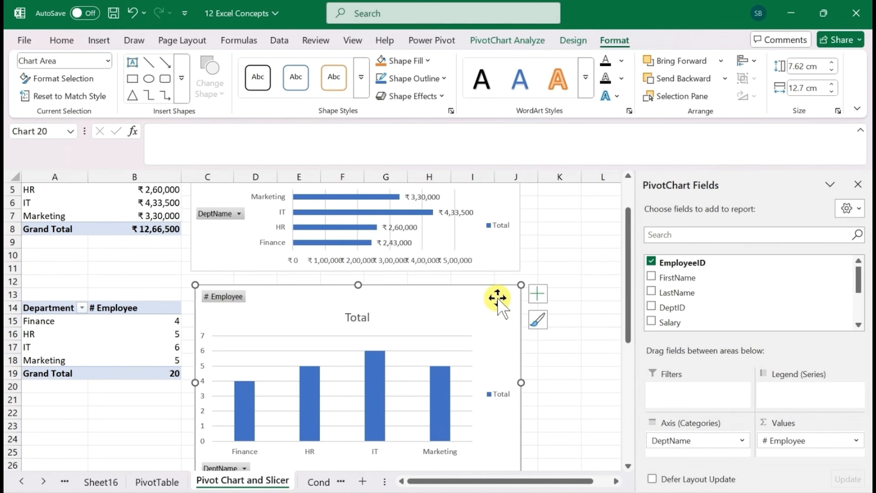
Add data labels to the employee-count column chart
left_click_drag(629, 278, 629, 296)
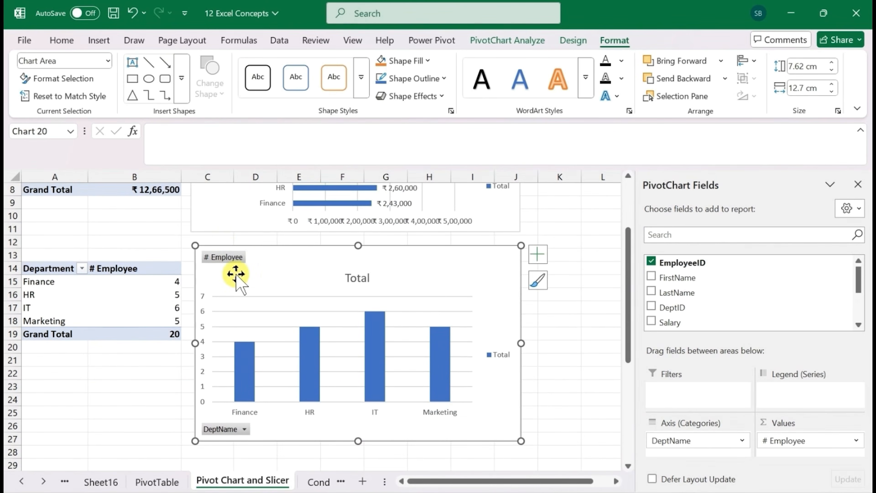
left_click(538, 255)
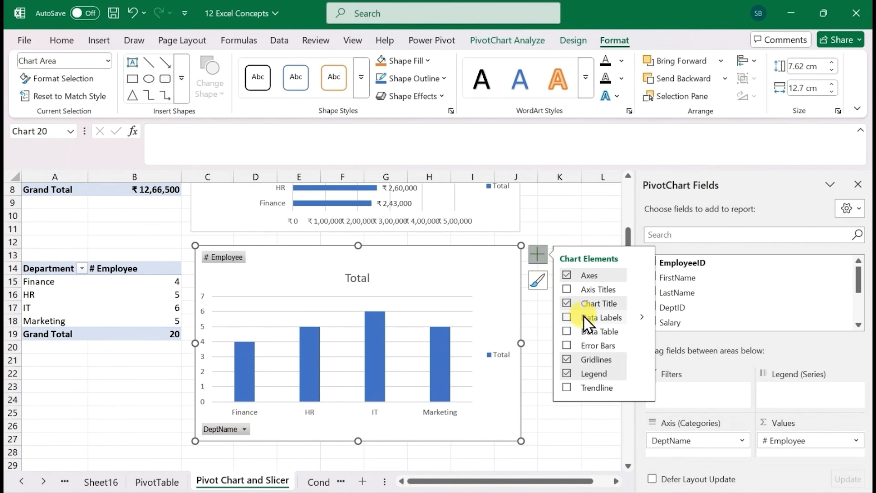
left_click(567, 318)
Change the employee-count chart's title to "Total Employee by Dept"
double_click(358, 278)
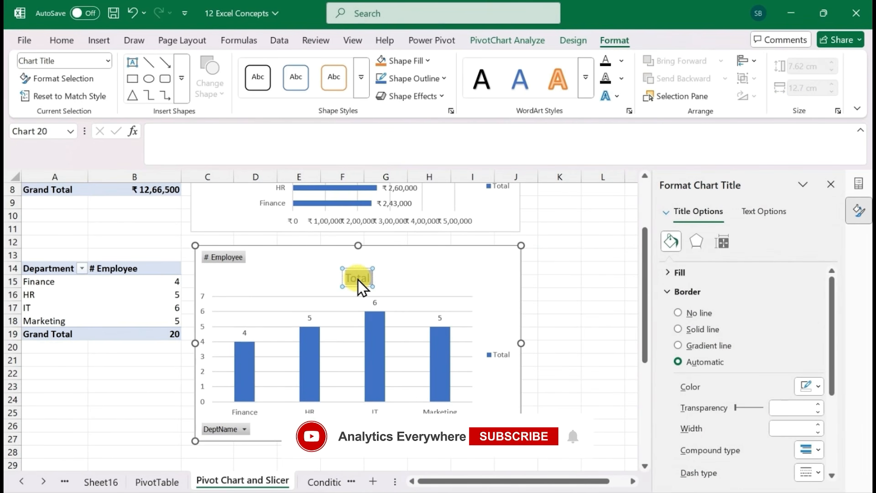
left_click(357, 278)
type("Total Employee")
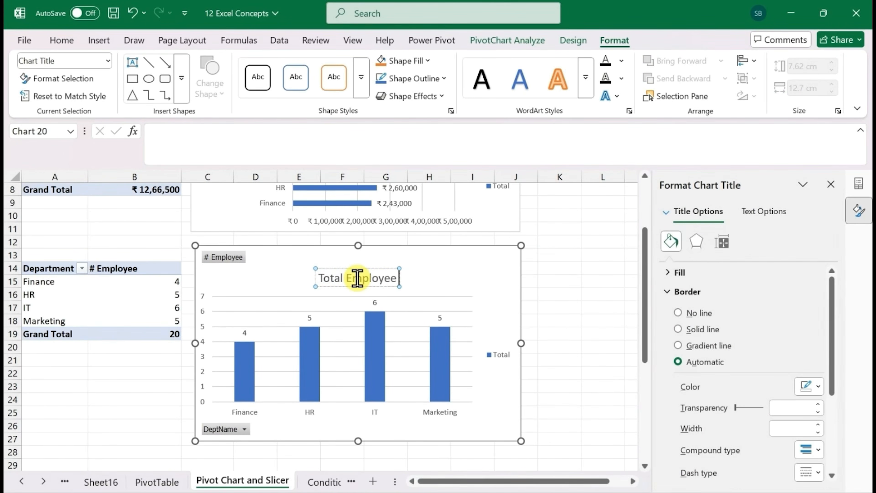
type(" by Dept")
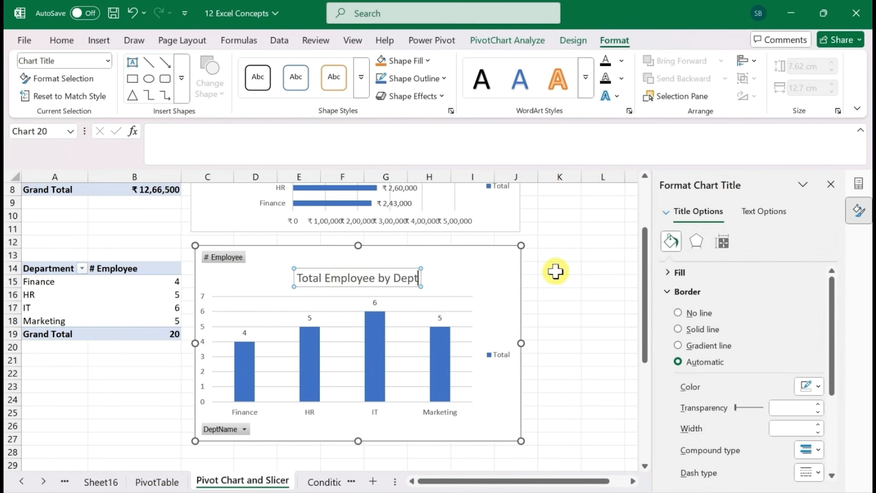
left_click(479, 268)
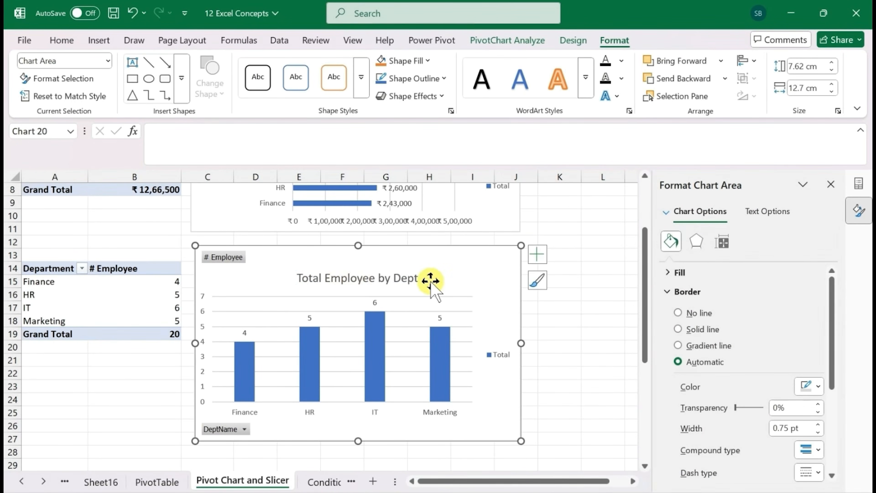
Move the employee-count chart's title slightly up, away from the columns, and close the formatting pane
left_click(375, 280)
left_click(377, 289)
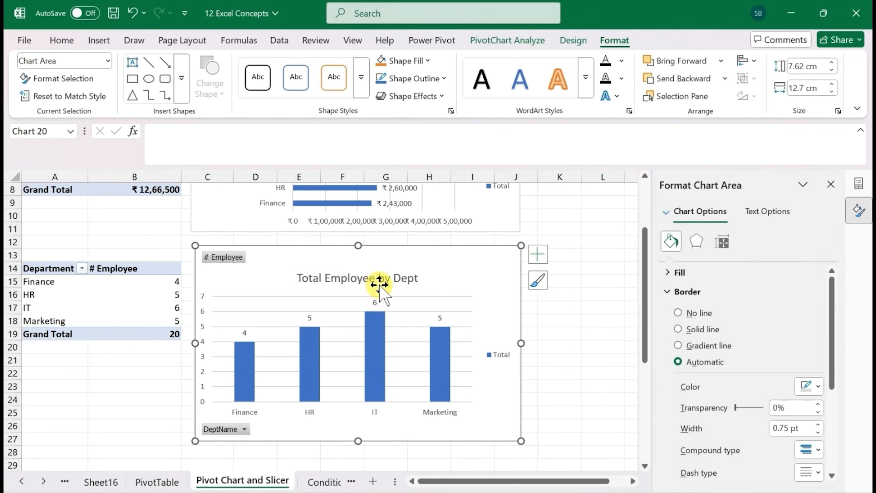
left_click(379, 279)
left_click_drag(380, 270, 379, 270)
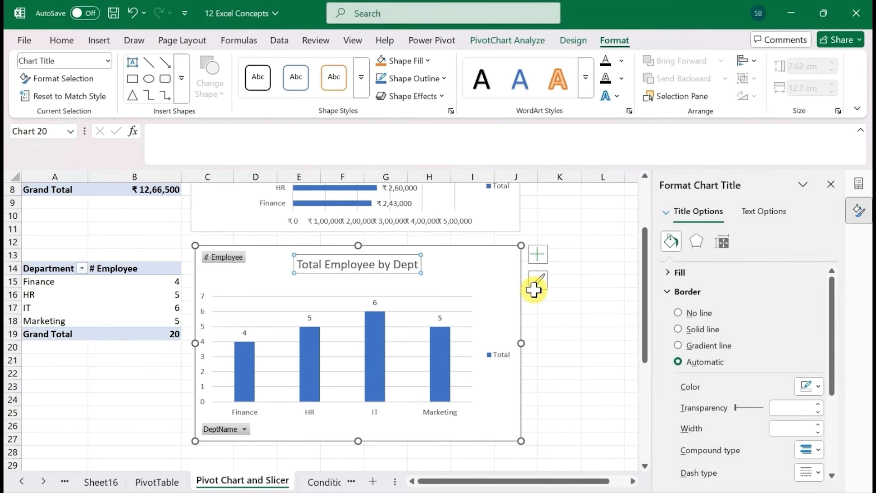
left_click(831, 185)
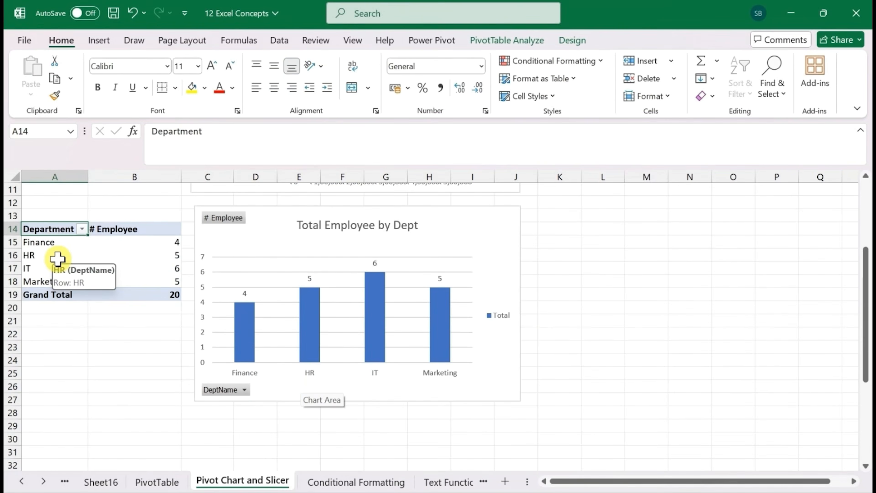
Copy the whole employee-count PivotTable at A14 and paste it at A31
key("ctrl+shift+Right")
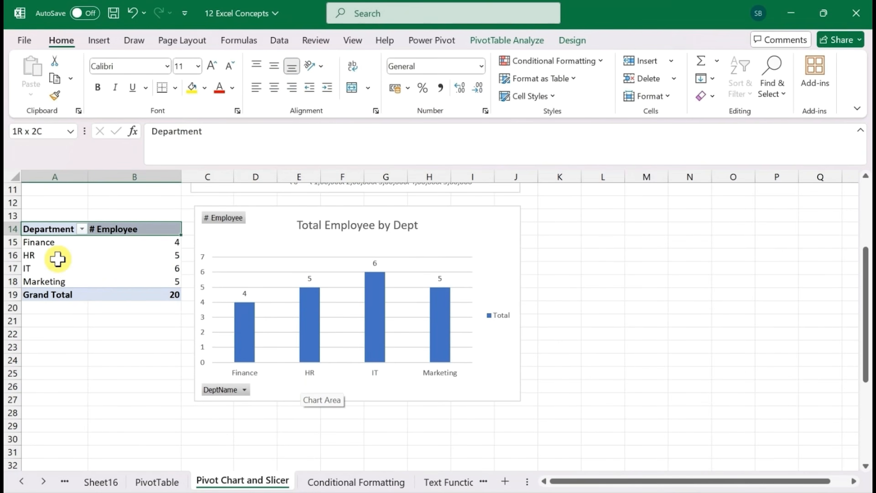
key("ctrl+shift+Down")
key("ctrl+c")
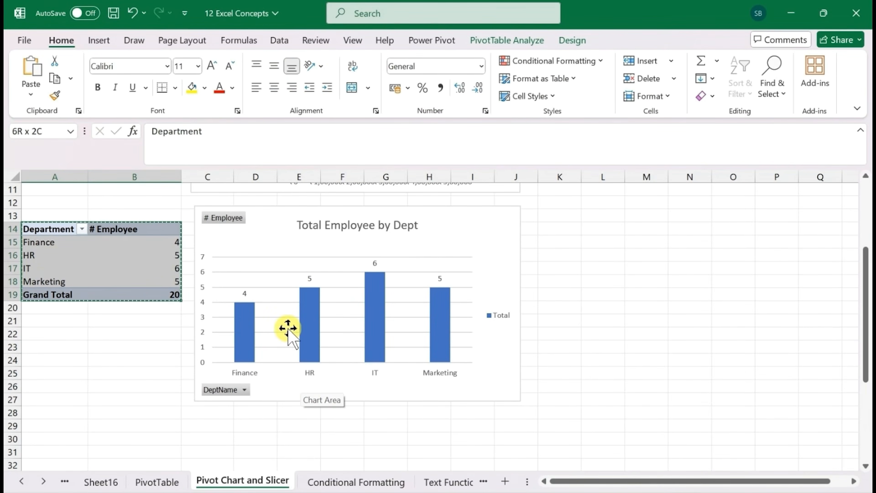
scroll(88, 425, "down", 3)
left_click(68, 316)
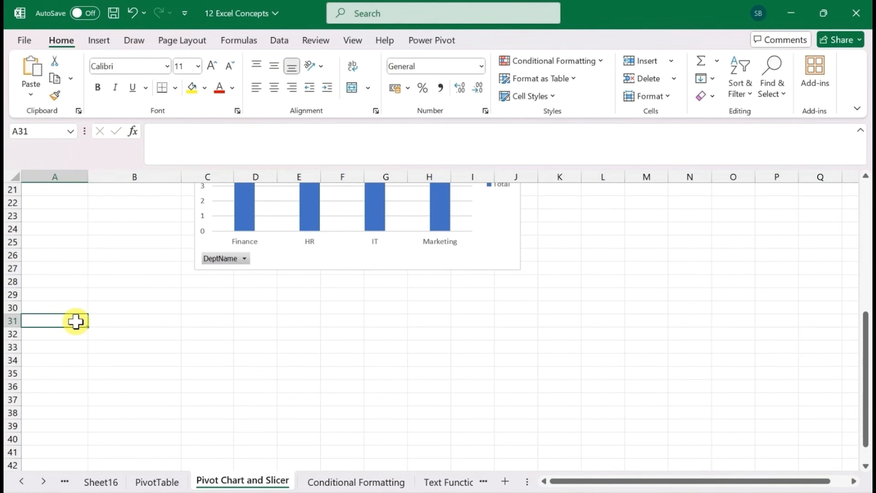
key("ctrl+v")
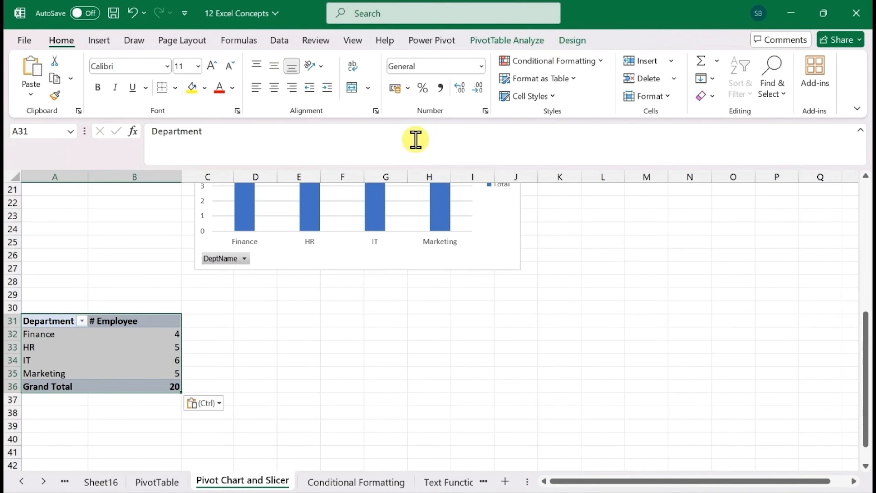
Show the field list for the third PivotTable and replace DeptName with Grade in its rows
right_click(134, 351)
left_click(188, 485)
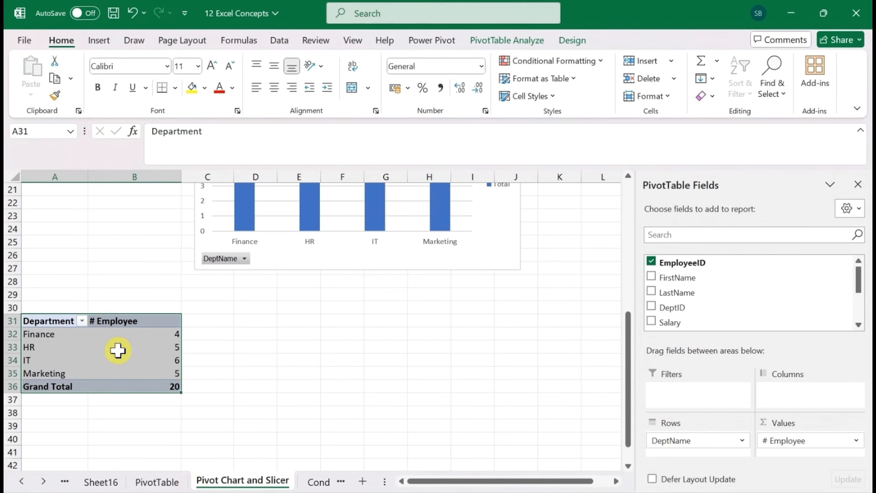
left_click_drag(667, 440, 514, 355)
scroll(755, 289, "down", 3)
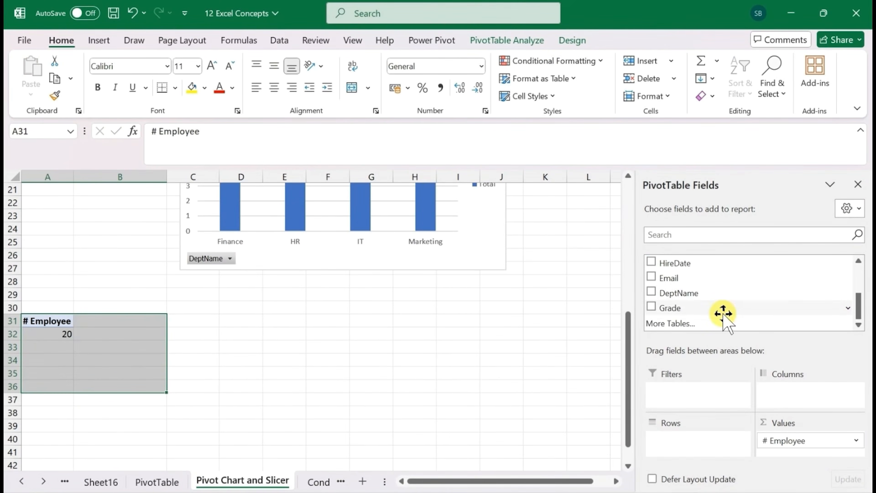
left_click_drag(724, 309, 703, 441)
Replace # Employee with the sum of Salary in the third PivotTable's values
left_click_drag(804, 440, 475, 368)
left_click_drag(859, 304, 858, 275)
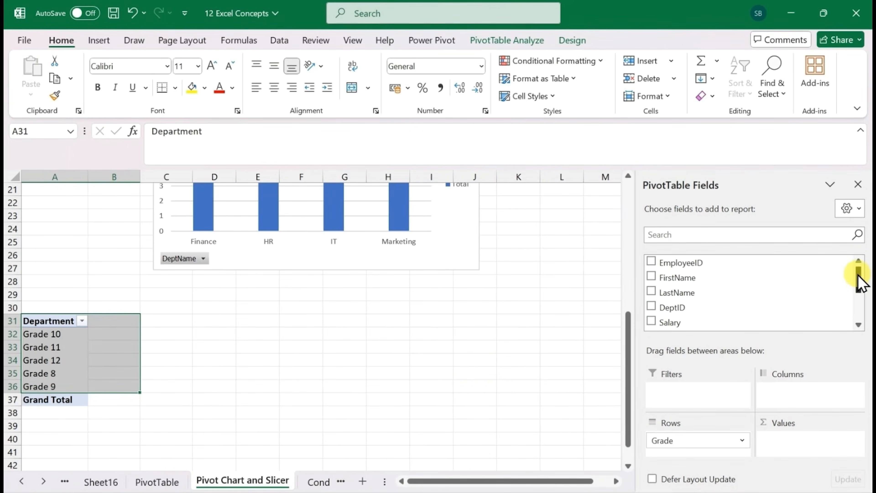
scroll(859, 281, "down", 1)
left_click_drag(676, 309, 802, 463)
Rename the third PivotTable's value header in B31 to "Total Salary"
left_click(138, 348)
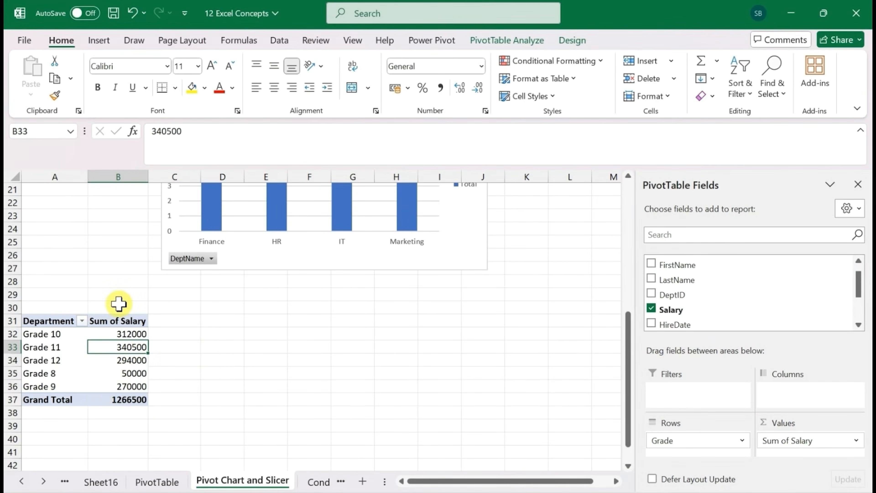
left_click(116, 320)
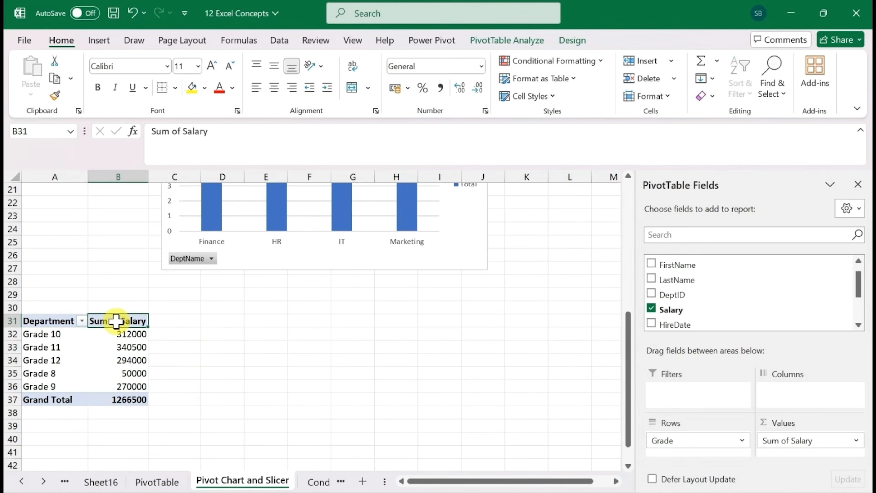
right_click(116, 321)
key("Escape")
type("Total")
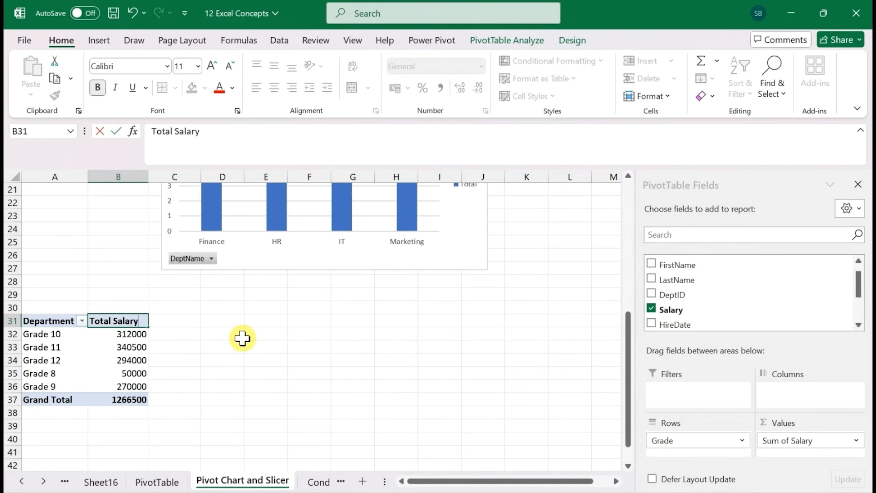
key("Return")
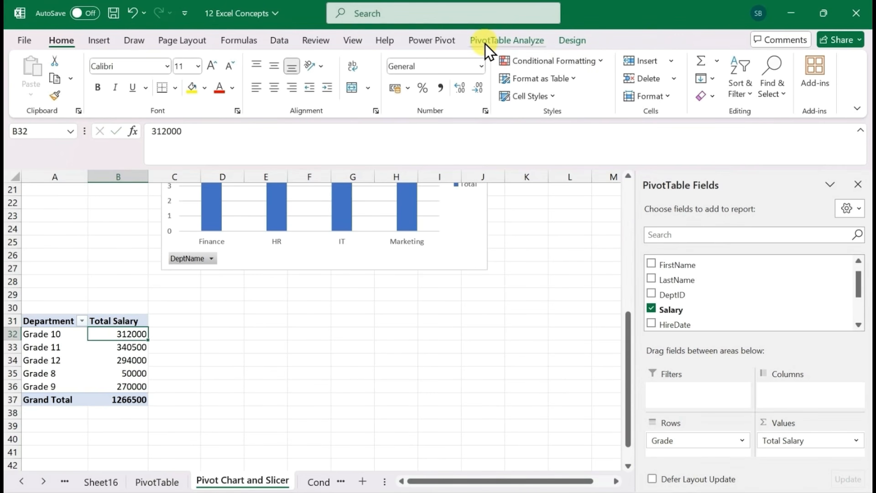
Insert a Pie PivotChart from the grade PivotTable and place it beside that table, below the employee-count chart
left_click(486, 41)
left_click(650, 81)
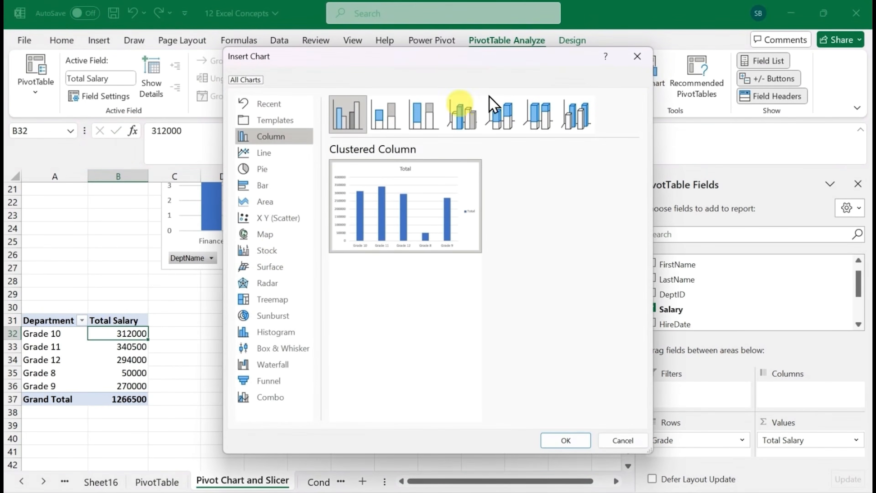
left_click(273, 172)
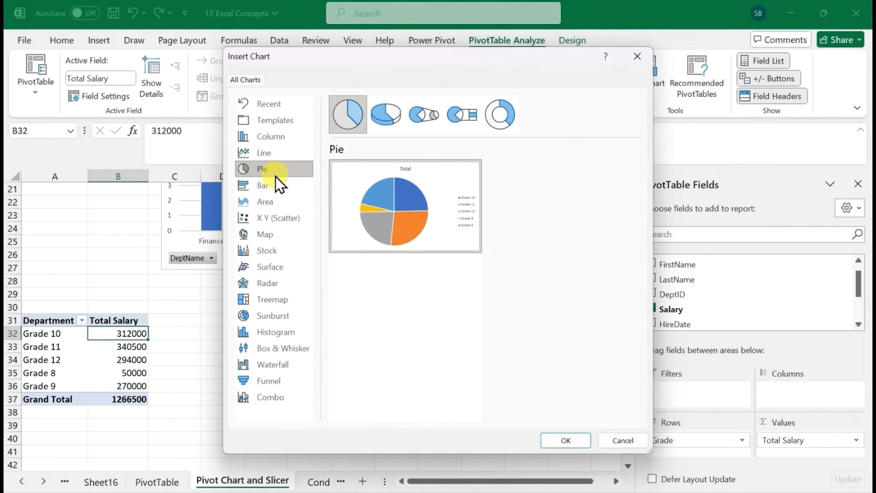
left_click(571, 442)
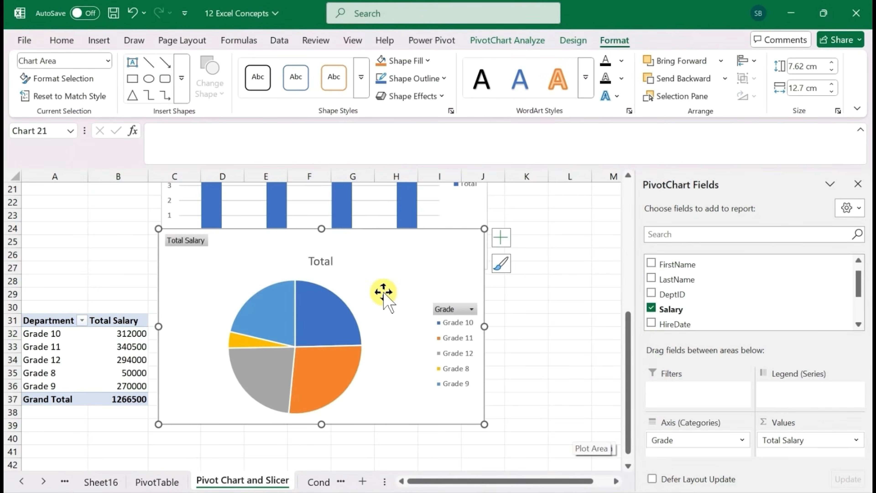
left_click_drag(383, 292, 395, 355)
scroll(400, 264, "down", 3)
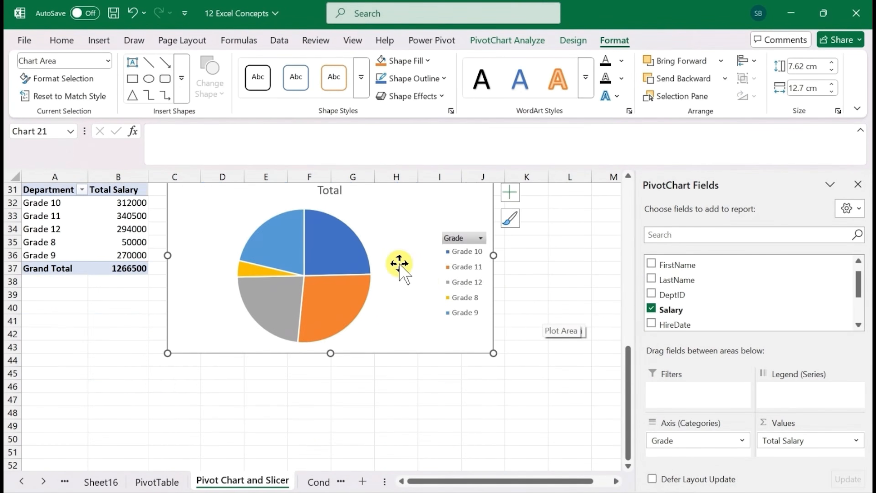
scroll(631, 371, "up", 3)
Change the pie chart's title to "Grade wise Salary" and close the formatting pane
double_click(330, 322)
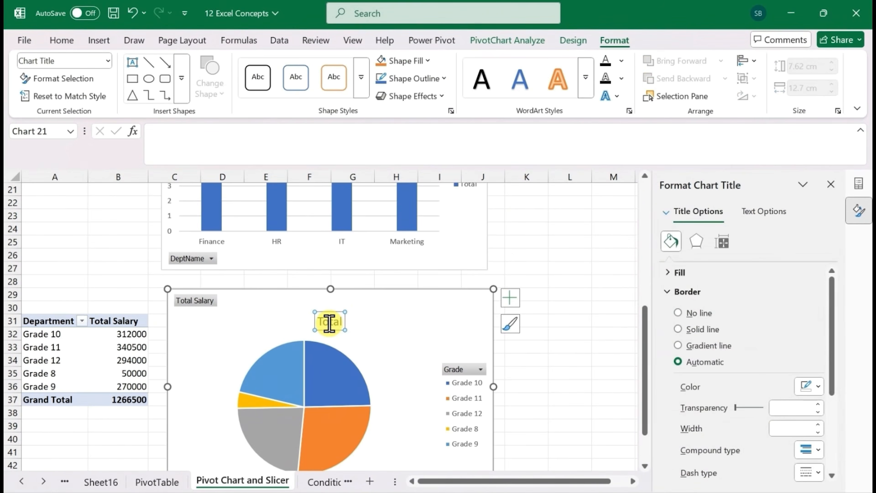
left_click(329, 322)
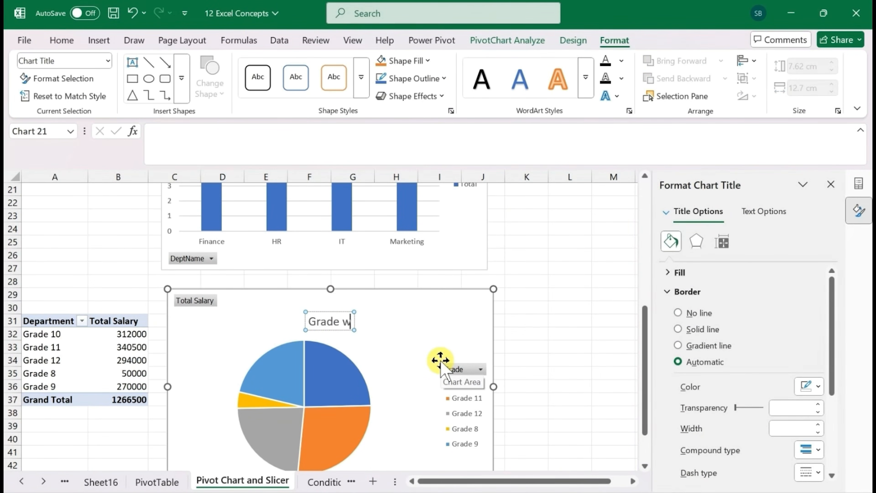
type("Grade wise Saal")
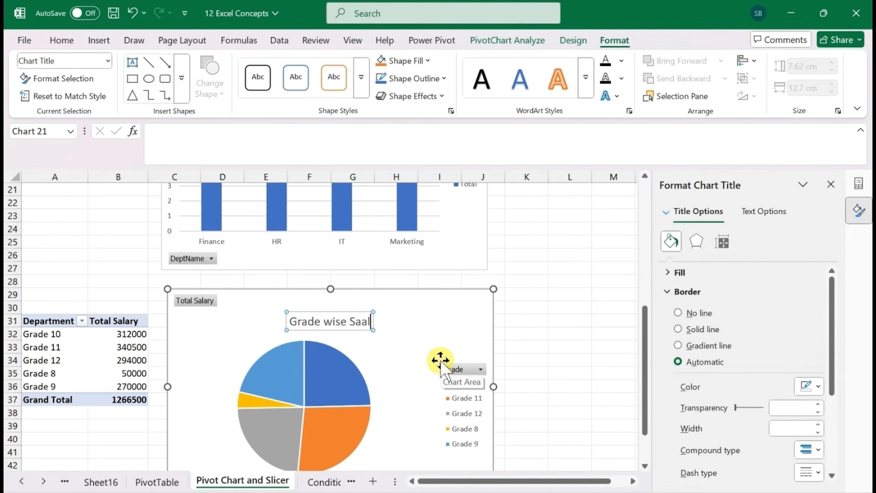
key("BackSpace")
key("BackSpace")
type("lary")
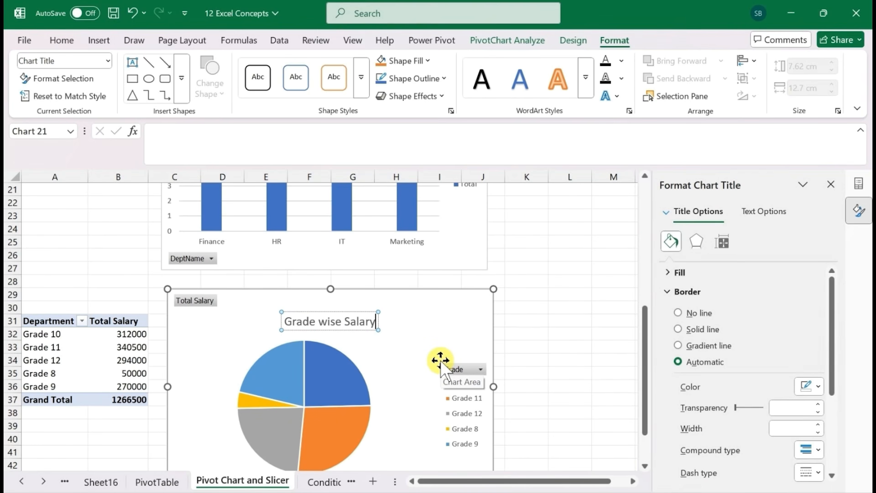
left_click(78, 372)
left_click(830, 184)
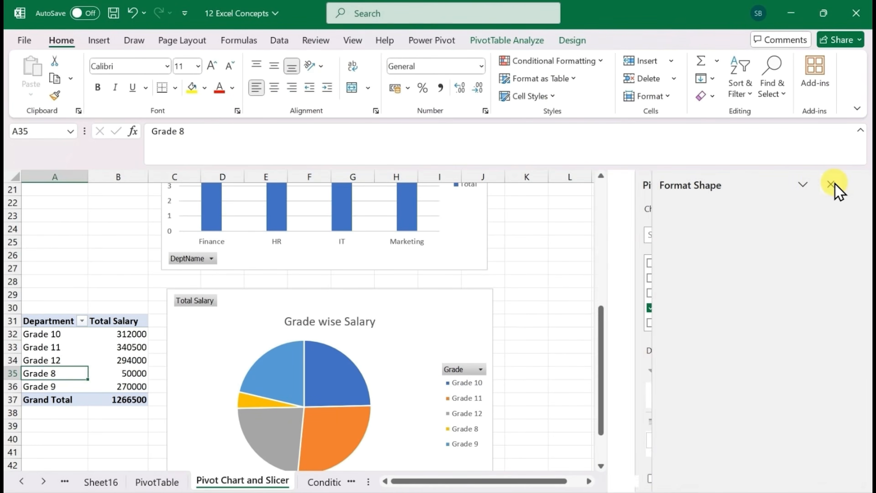
Rename the third PivotTable's row header in A31 to "Grade"
left_click(59, 321)
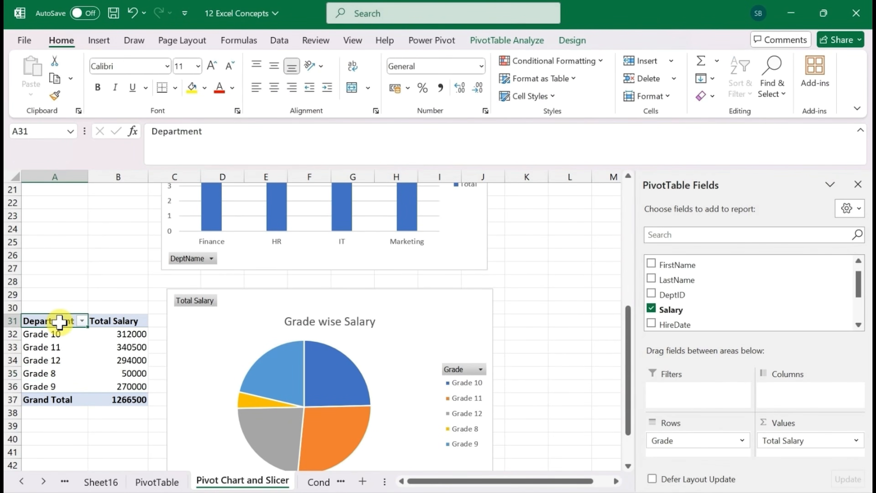
type("Grade")
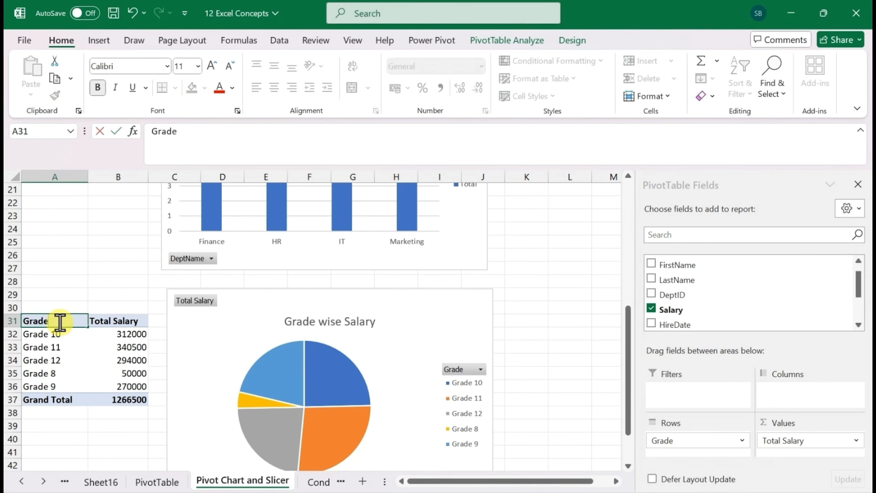
key("Return")
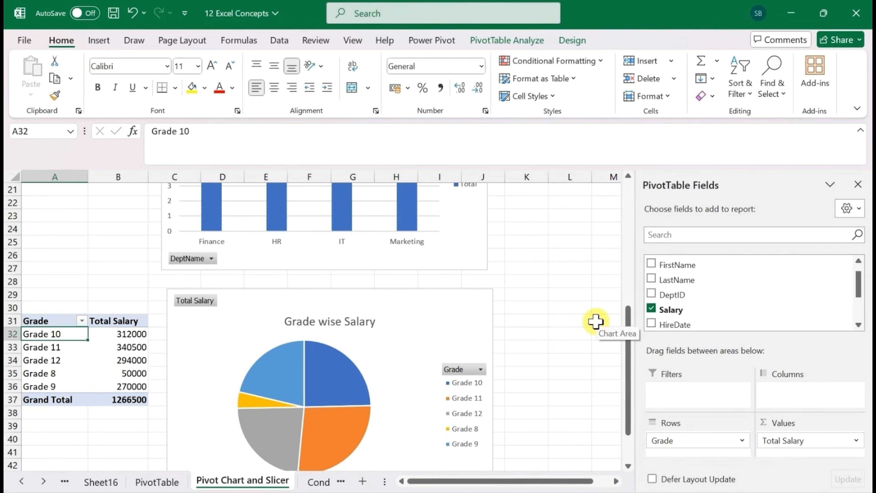
Add a new blank worksheet after the Pivot Chart and Slicer sheet
left_click_drag(628, 357, 630, 220)
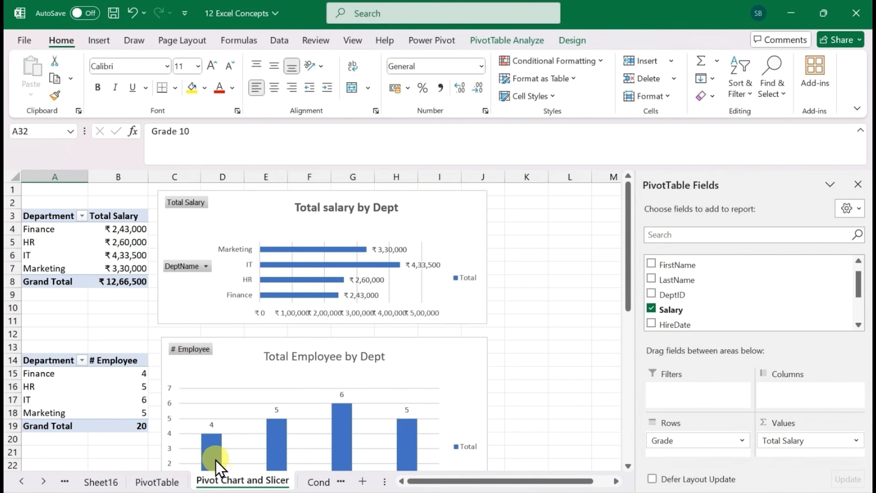
mouse_move(221, 455)
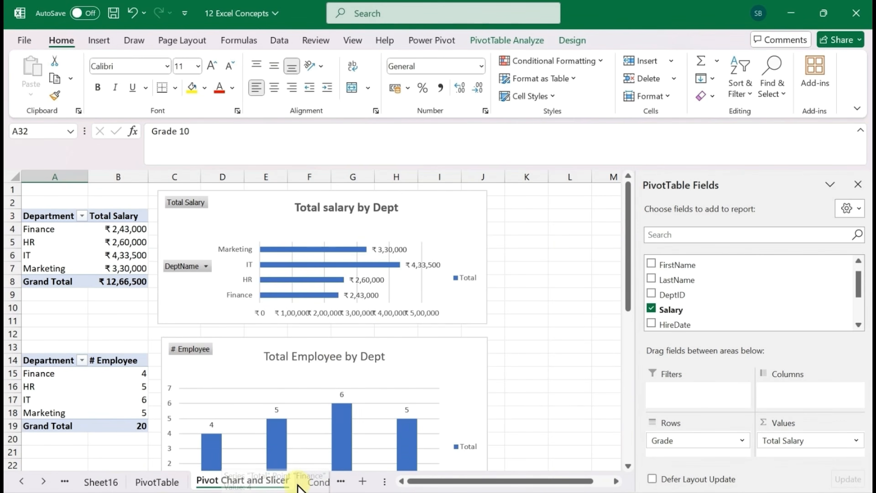
left_click(361, 482)
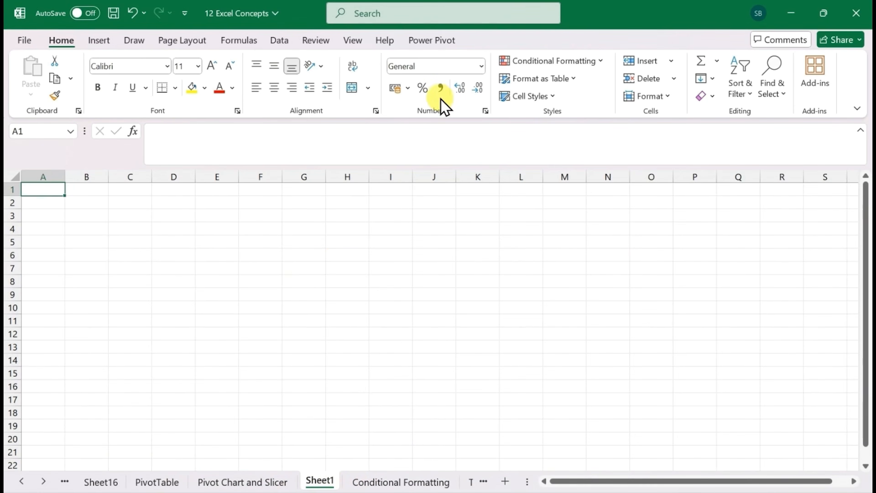
Hide the gridlines on Sheet1
left_click(351, 41)
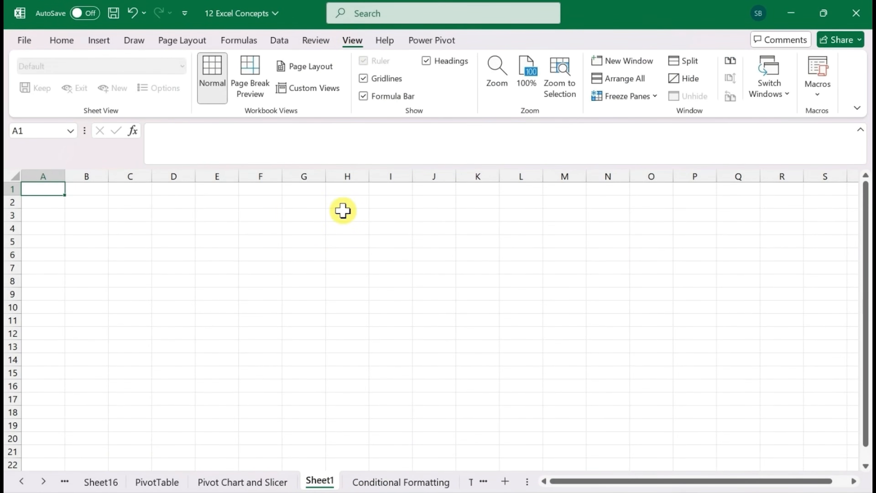
left_click(363, 79)
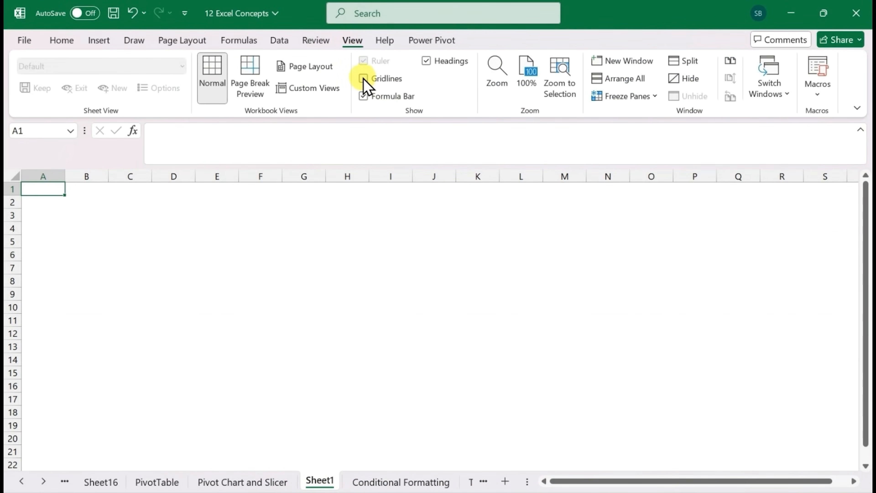
Cut all three PivotCharts from the Pivot Chart and Slicer sheet and paste them into Sheet1
left_click(266, 482)
left_click(420, 231)
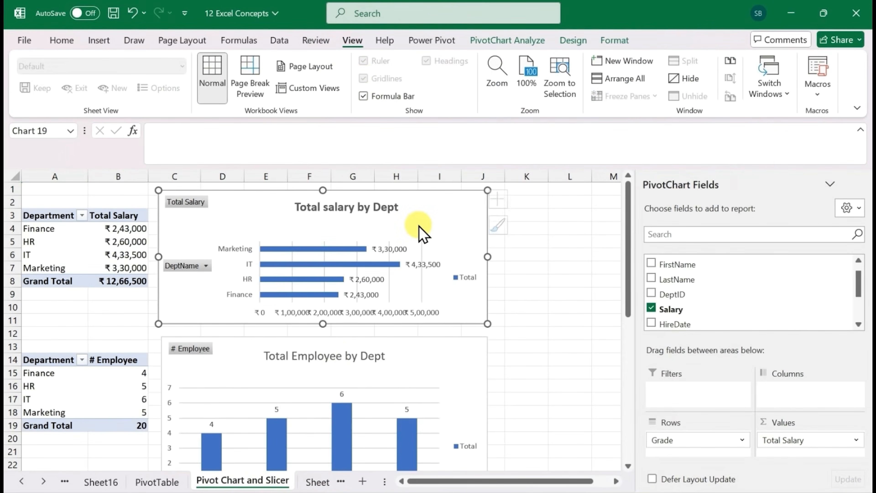
left_click(404, 375, "ctrl")
scroll(406, 375, "down", 1)
scroll(406, 375, "down", 2)
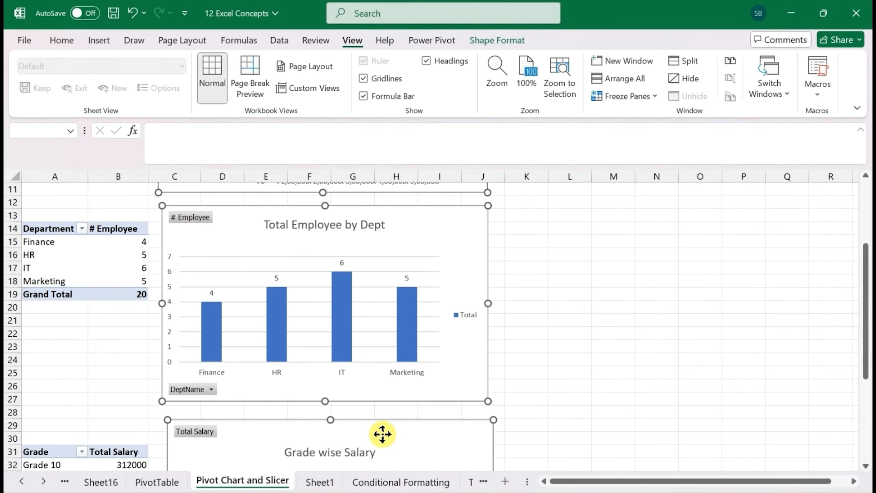
key("ctrl+x")
left_click(318, 482)
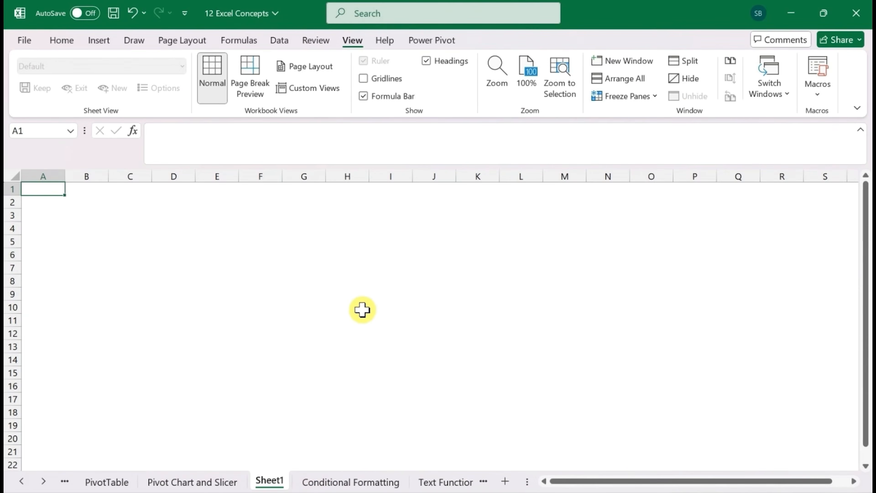
key("ctrl+v")
Place the Total salary by Dept chart over columns A to H at the sheet's top and the Total Employee by Dept chart beside it
left_click_drag(311, 313, 571, 293)
left_click(522, 319)
left_click(858, 184)
left_click_drag(469, 339, 749, 230)
left_click(257, 232)
left_click_drag(257, 232, 194, 240)
left_click(495, 287)
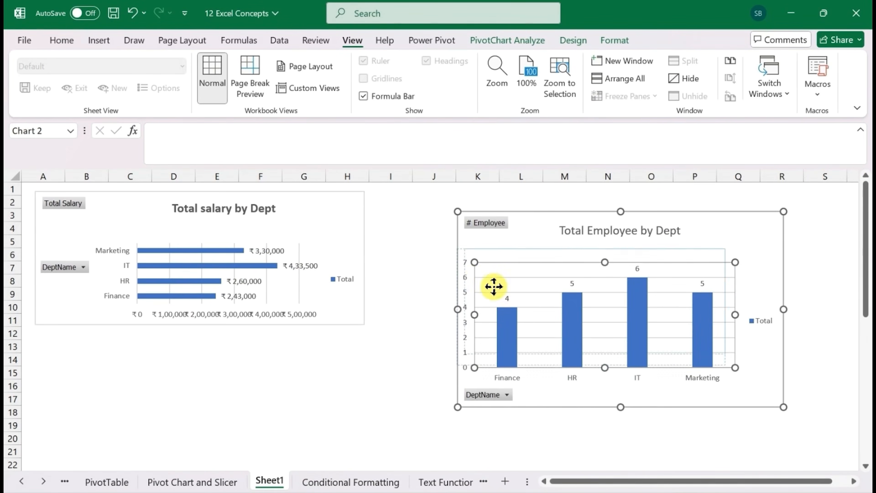
left_click(530, 294)
key("ctrl+z")
left_click_drag(767, 376, 685, 358)
Move the Grade wise Salary pie chart beneath the Total salary by Dept chart, starting at about row 14
scroll(356, 389, "down", 7)
left_click_drag(377, 416, 295, 286)
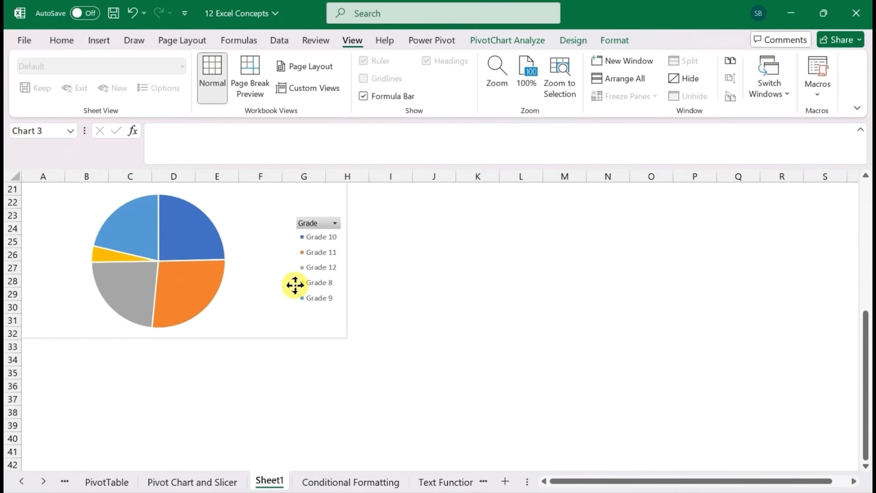
scroll(417, 353, "up", 7)
left_click_drag(292, 434, 298, 405)
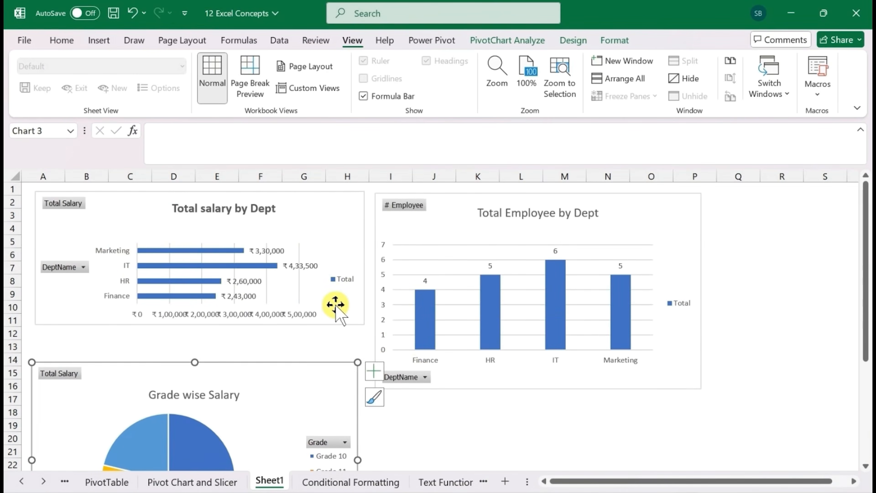
Make the Total salary by Dept chart taller, down to about row 13, and shrink the pie chart beneath it
left_click(177, 319)
left_click_drag(198, 336, 195, 348)
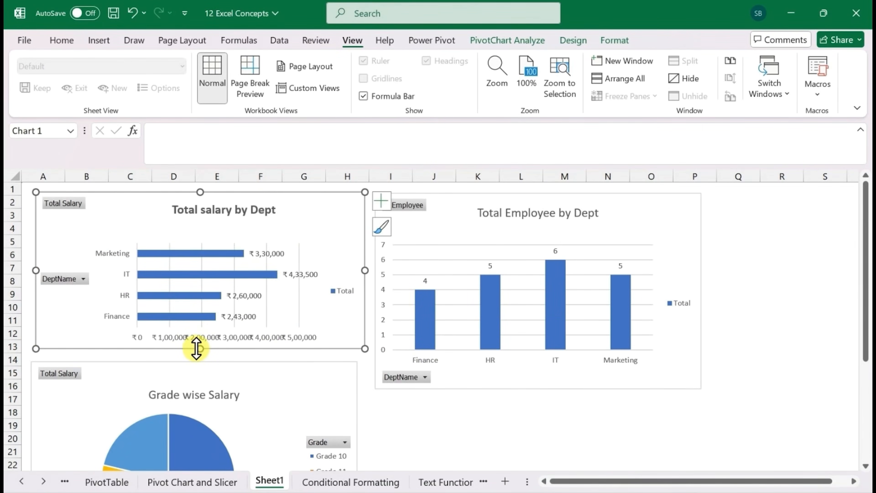
left_click(309, 407)
left_click_drag(310, 407, 349, 382)
scroll(359, 414, "down", 3)
scroll(460, 390, "up", 4)
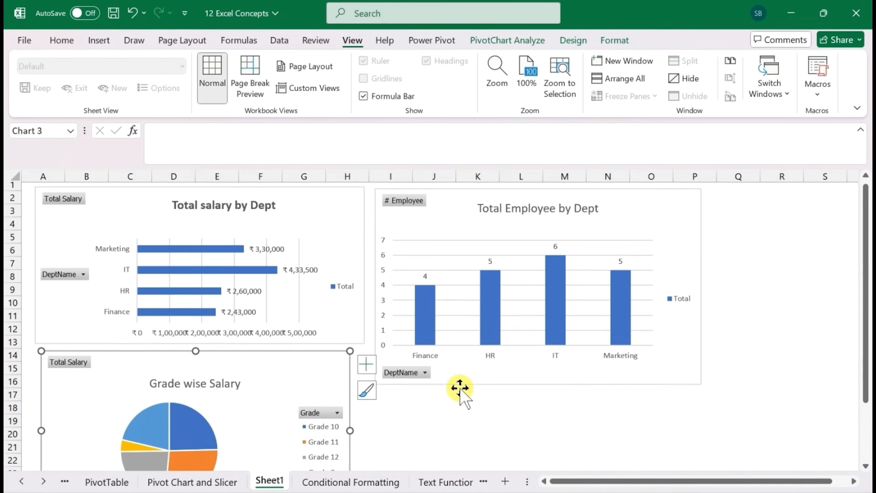
Collapse the formula bar and move the Total Employee by Dept chart down so it starts at about row 11
left_click_drag(518, 388, 513, 475)
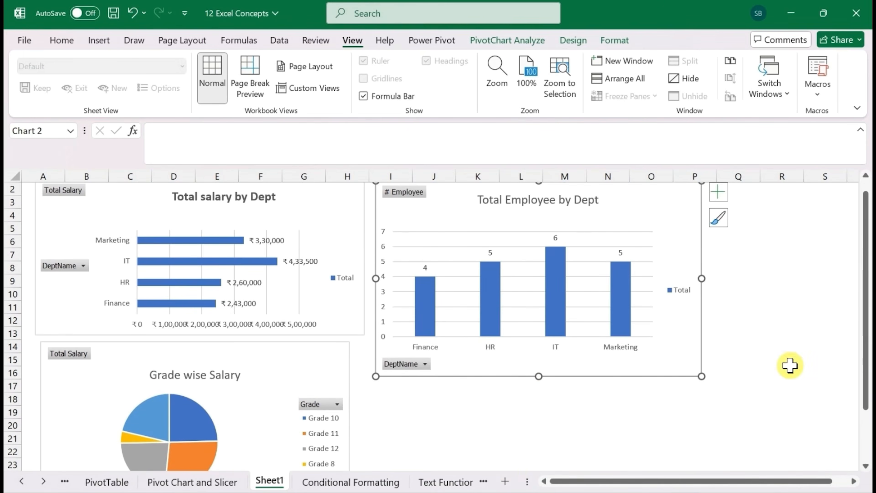
left_click_drag(861, 362, 863, 380)
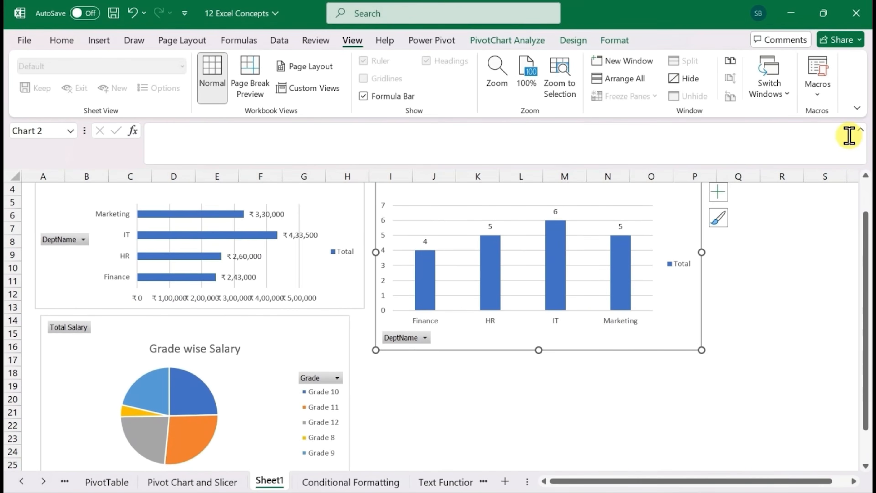
left_click(861, 130)
left_click_drag(550, 298, 549, 428)
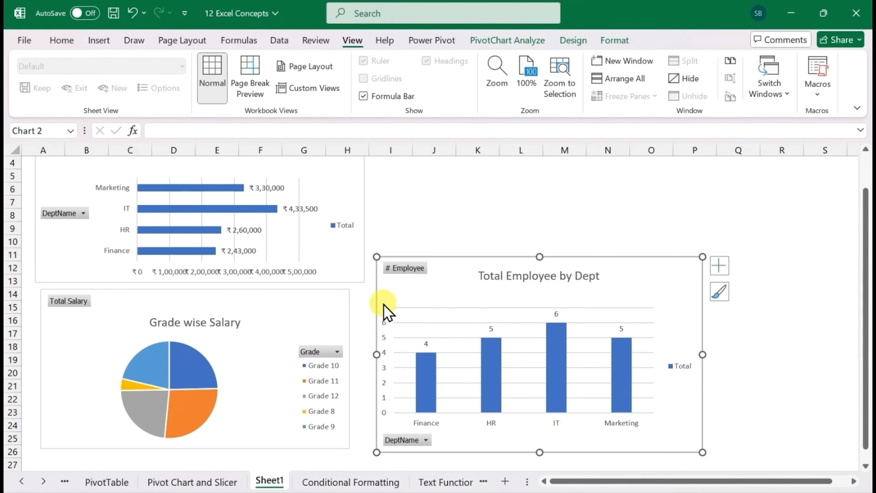
Widen the Grade wise Salary pie chart on both sides to match the width of the salary chart above it
left_click(340, 307)
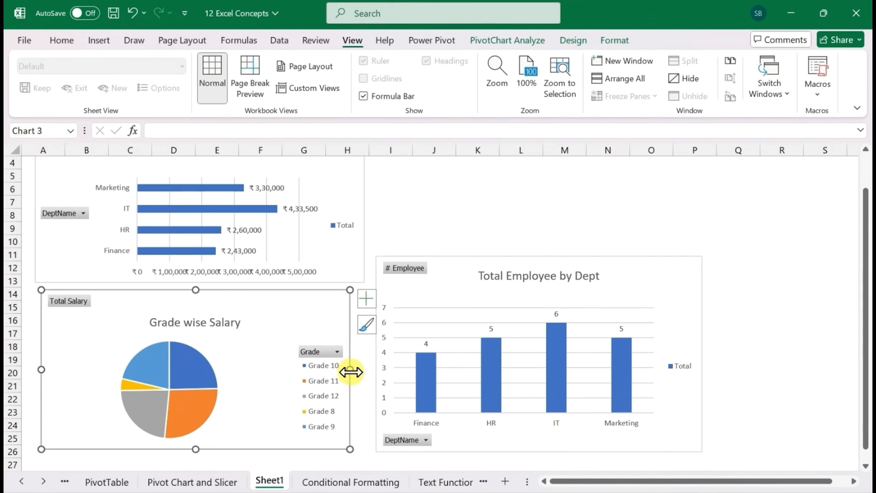
left_click_drag(349, 369, 367, 369)
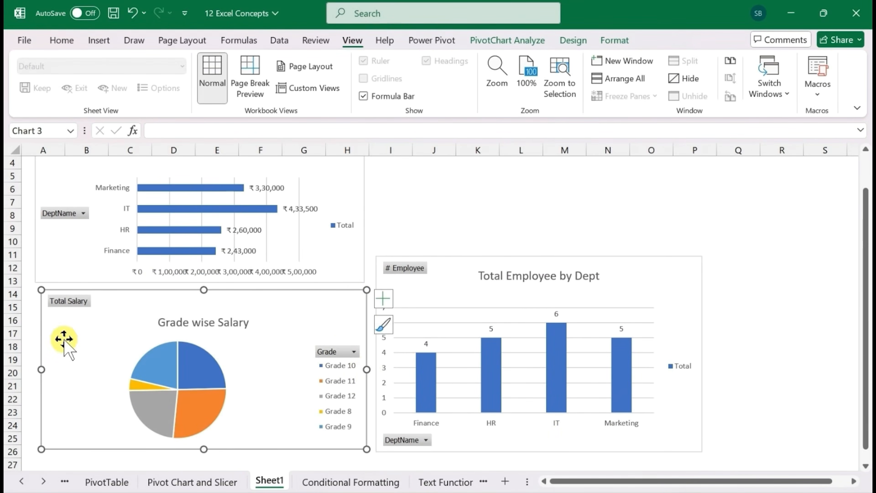
left_click_drag(43, 369, 33, 370)
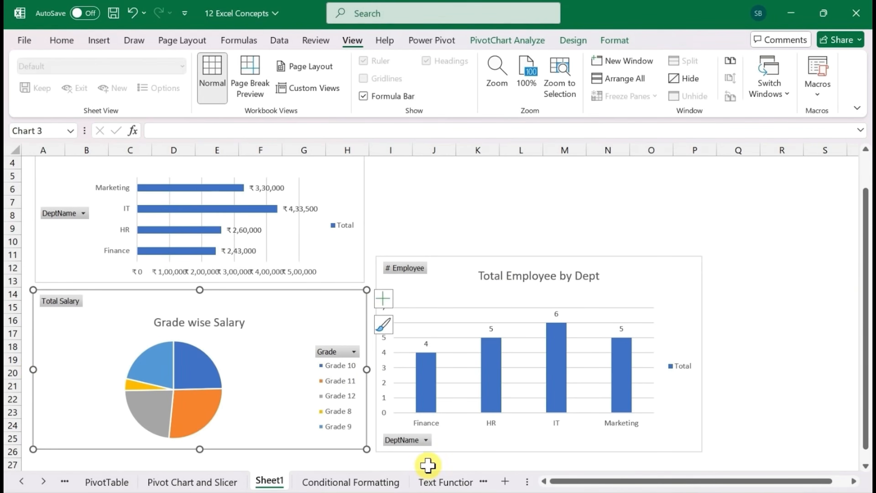
Filter the Total Employee by Dept chart to Marketing only with its DeptName filter, and restore all departments
left_click(412, 441)
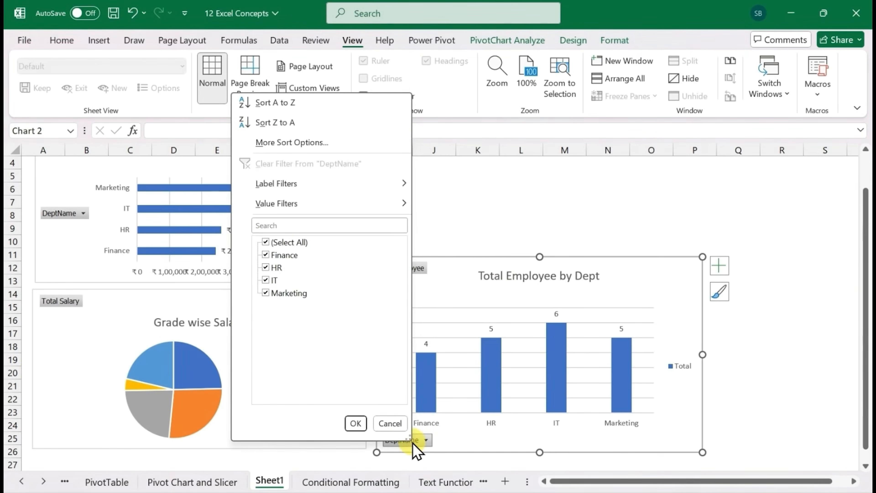
left_click(265, 242)
left_click(266, 293)
left_click(356, 423)
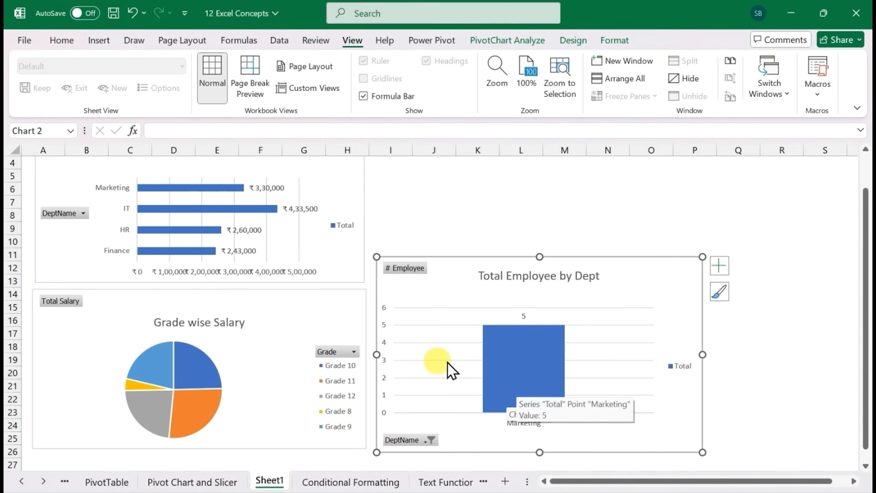
left_click(424, 442)
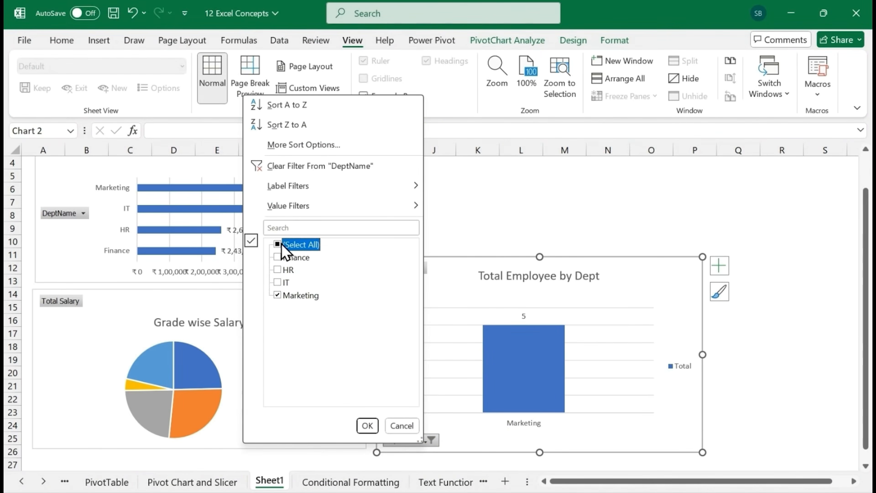
left_click(367, 425)
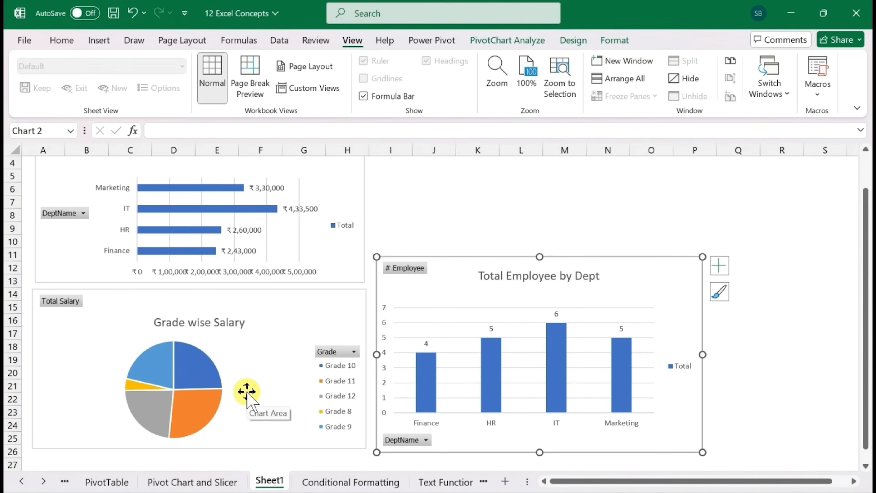
Insert a DeptName slicer for the Total Employee by Dept chart and place it in the empty space above that chart
left_click_drag(866, 313, 866, 278)
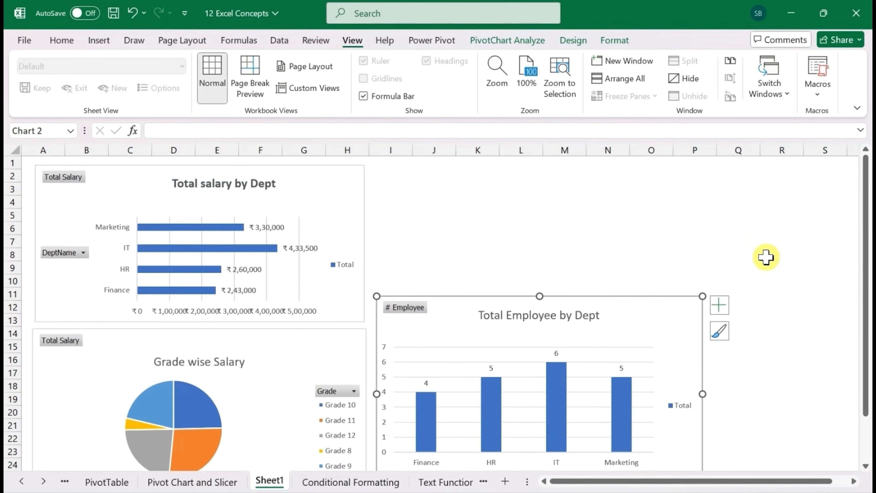
left_click(419, 317)
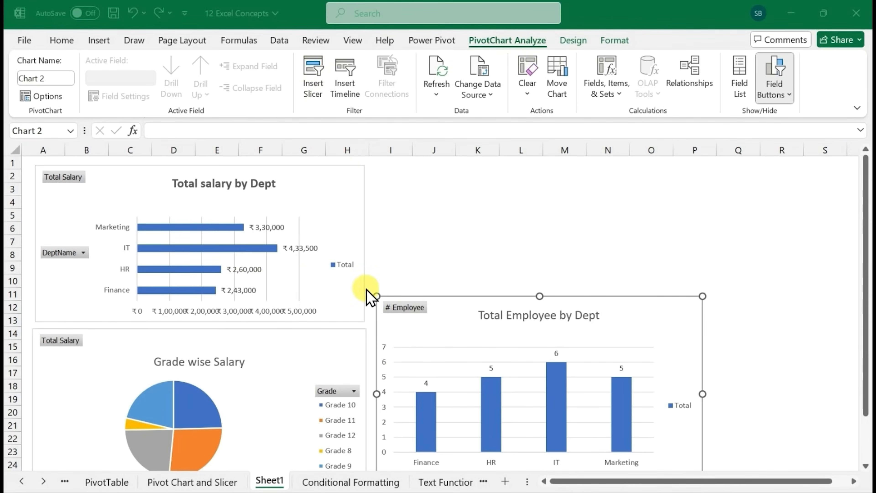
left_click(312, 82)
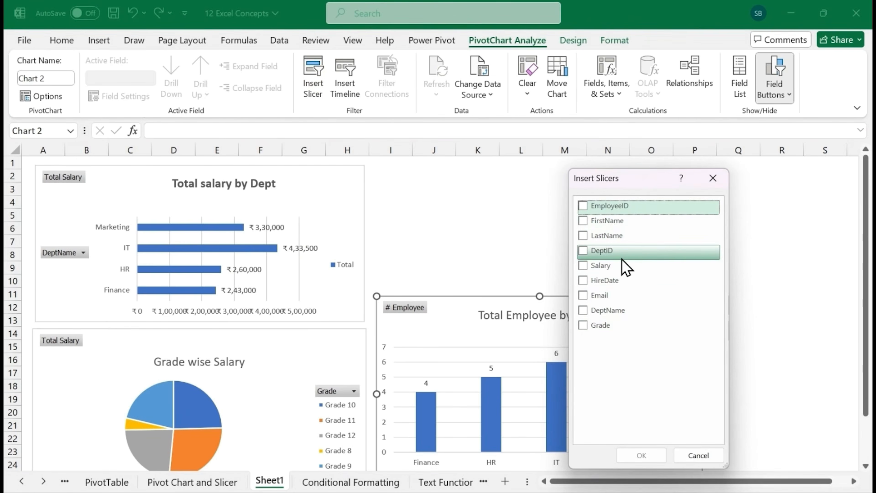
left_click(584, 310)
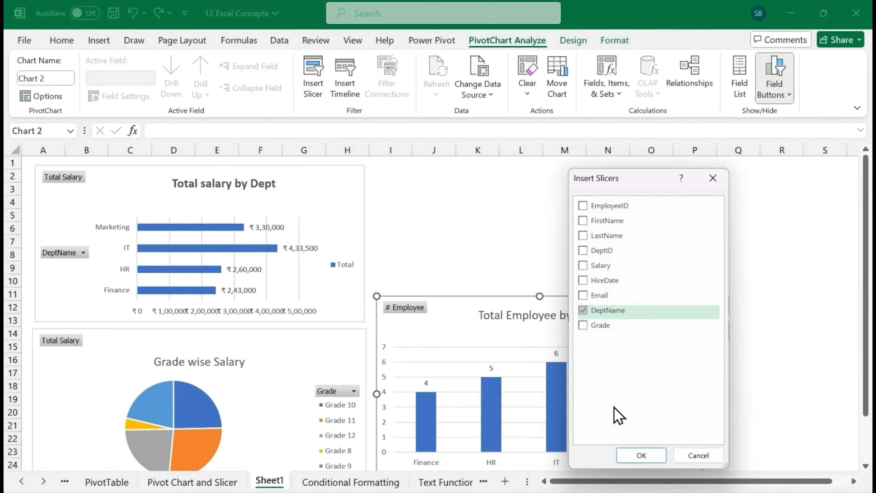
left_click(642, 455)
left_click_drag(458, 364, 446, 285)
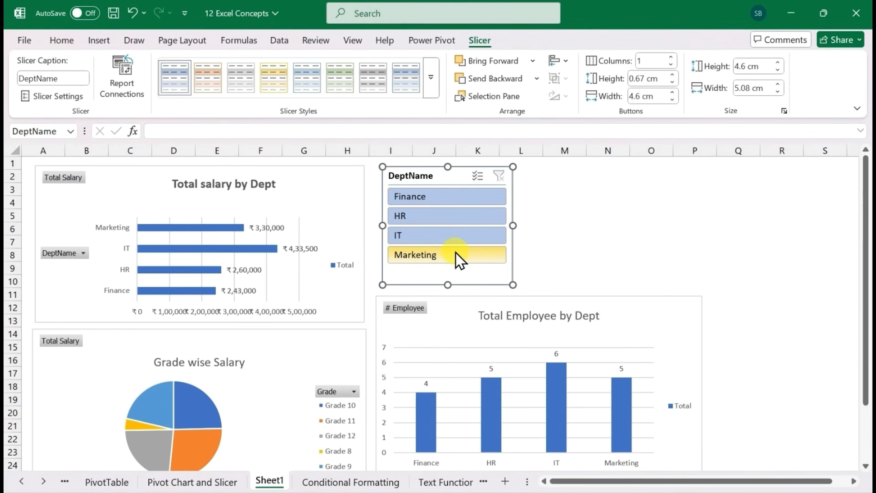
Try the DeptName slicer on the employee-count chart with Finance, HR and IT, and clear its filter
left_click(424, 199)
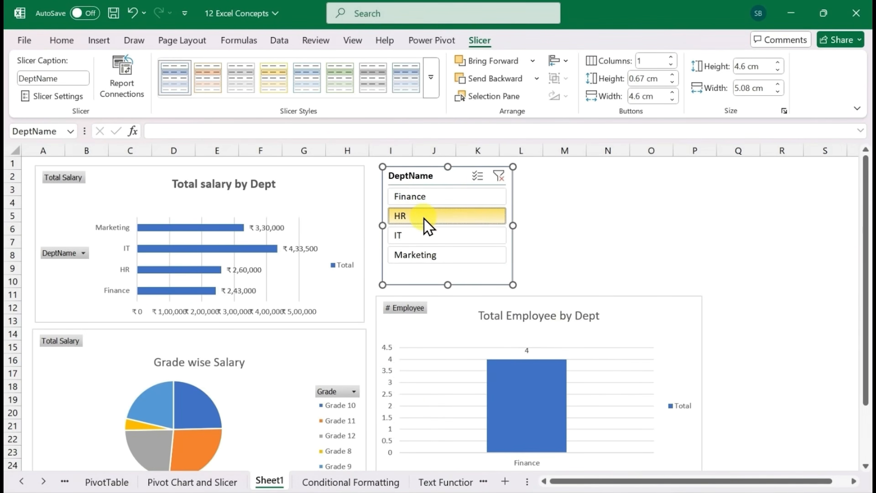
left_click(418, 224)
left_click(428, 243)
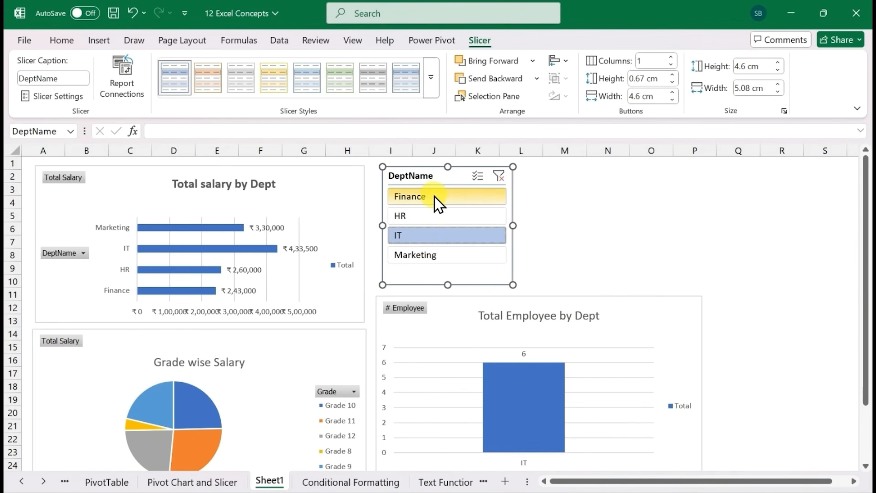
left_click(499, 176)
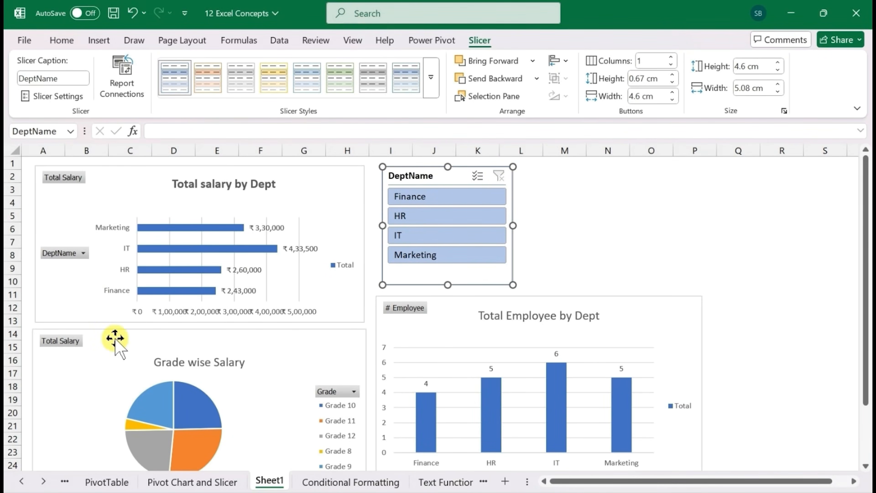
left_click(420, 221)
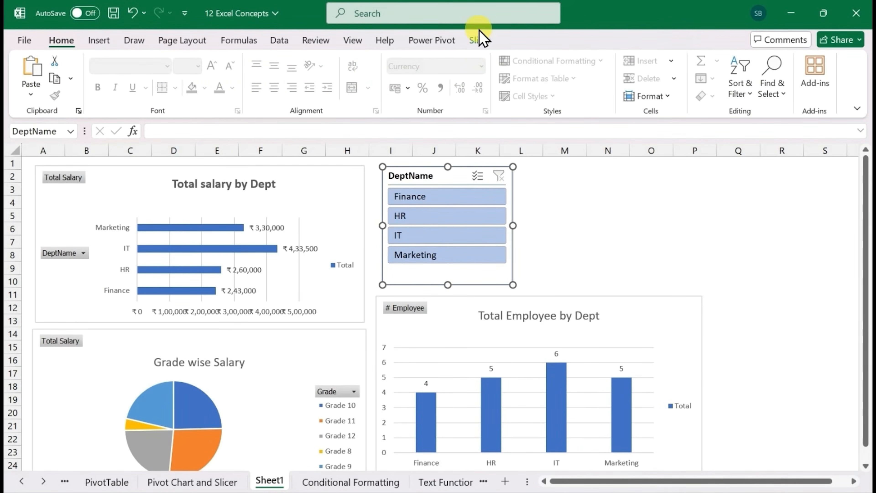
Connect the DeptName slicer to PivotTable13, PivotTable15 and PivotTable8 in addition to PivotTable14
left_click(481, 40)
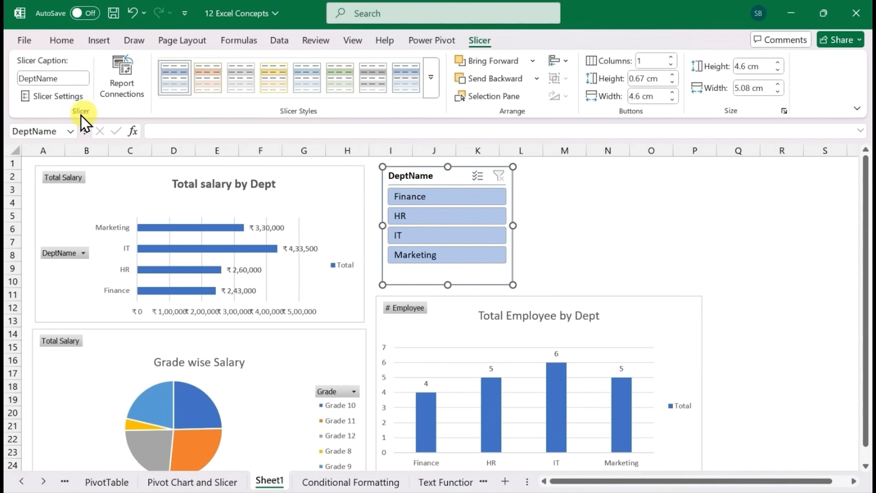
left_click(127, 89)
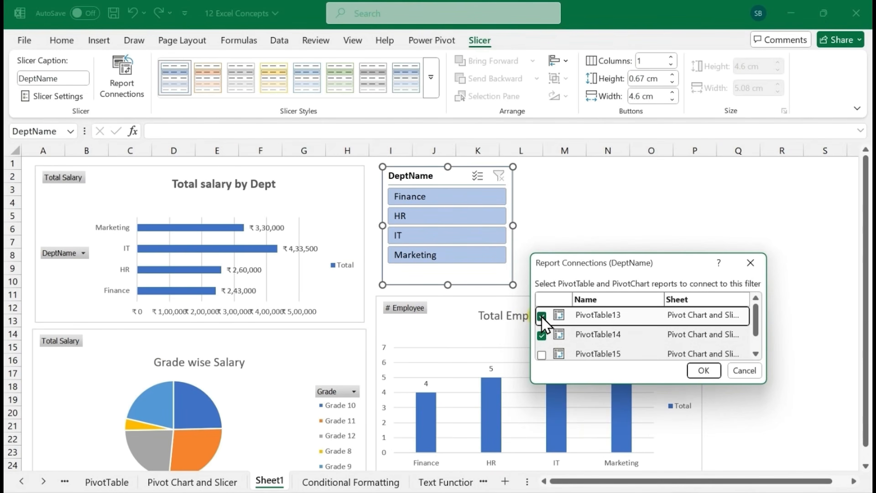
left_click_drag(754, 323, 759, 343)
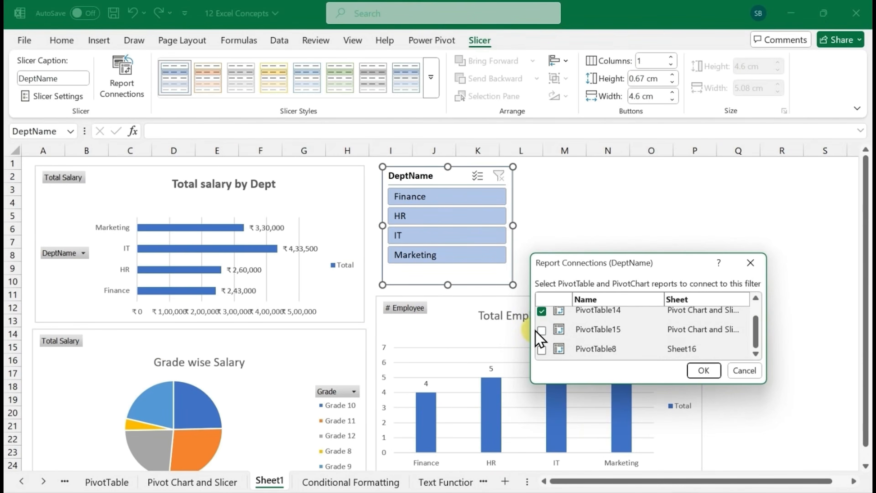
left_click(541, 330)
left_click(543, 349)
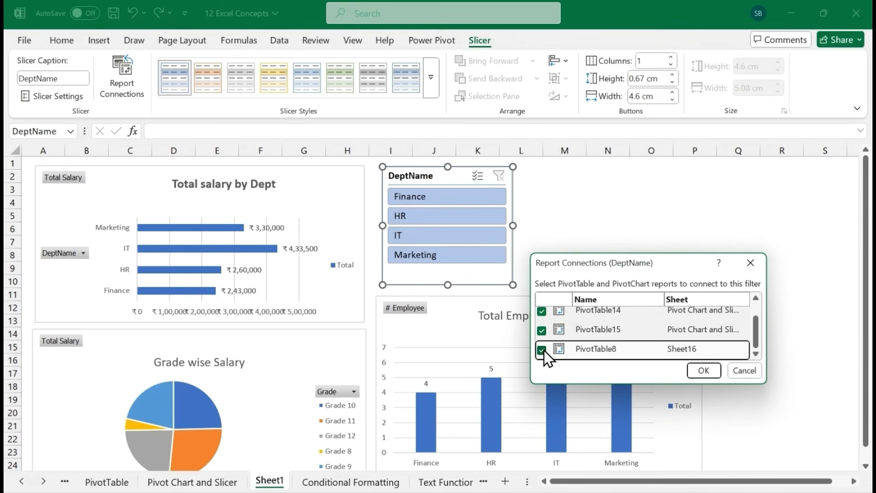
left_click(704, 371)
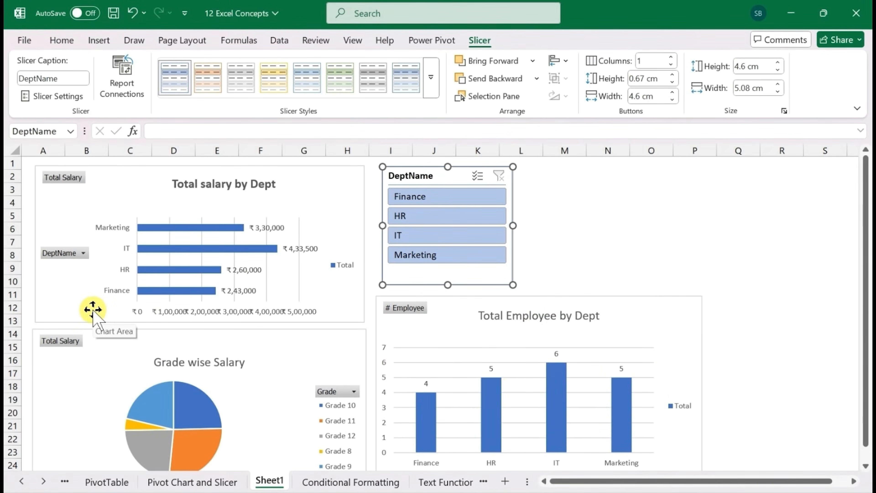
Test the connected slicer on all three charts by filtering to Finance and to IT, clearing the filter after each
left_click(428, 202)
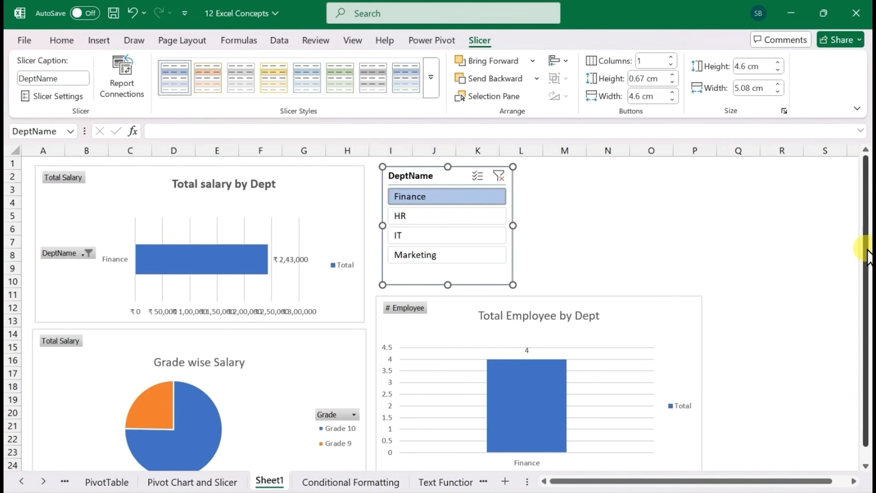
left_click_drag(866, 249, 866, 264)
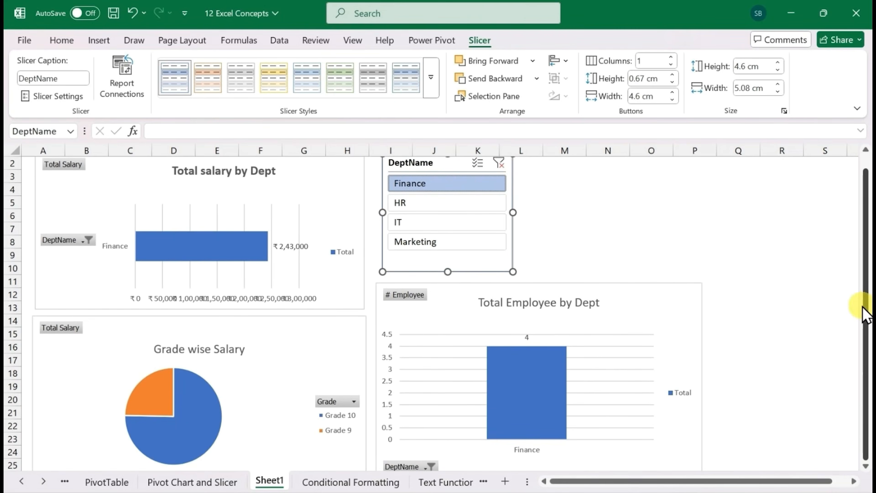
left_click_drag(867, 310, 866, 292)
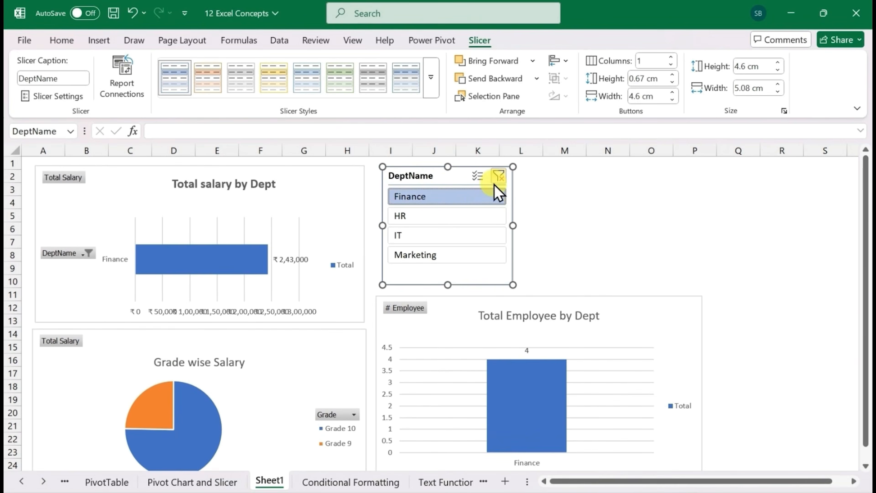
left_click(498, 176)
left_click(428, 238)
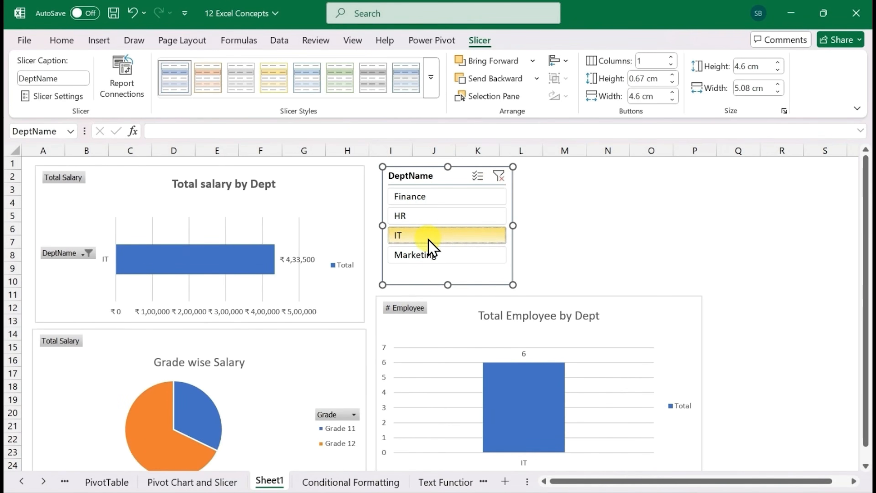
left_click(499, 176)
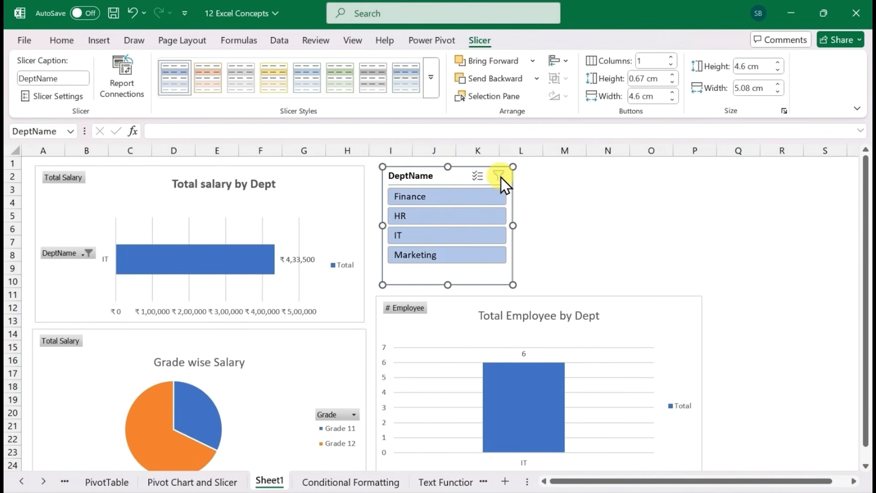
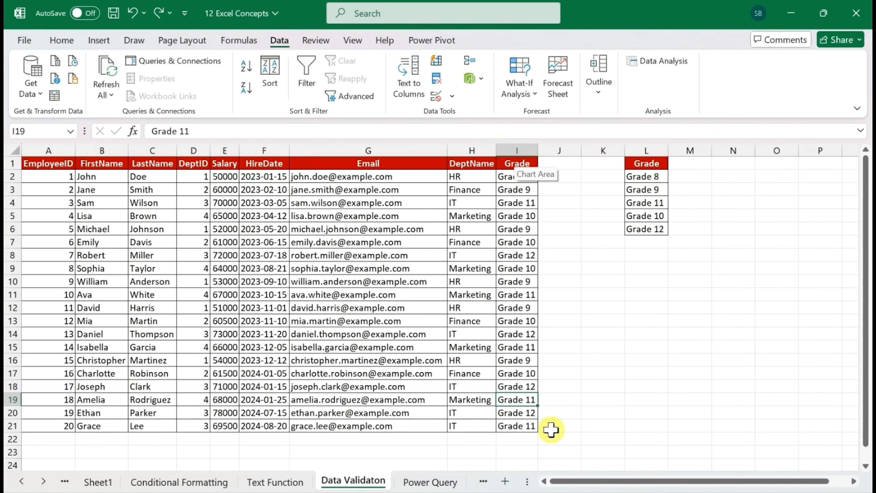
Add a list data validation to cell I22 with the grades in L2:L6 as its source
left_click(519, 439)
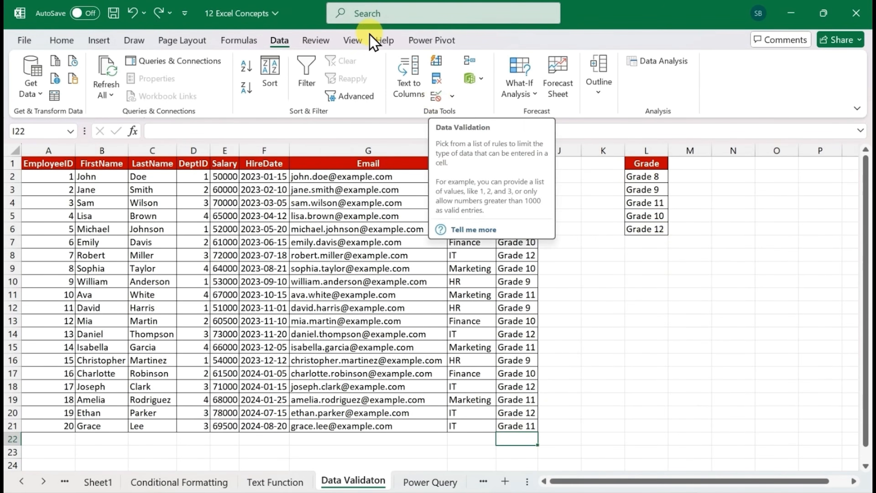
left_click(435, 97)
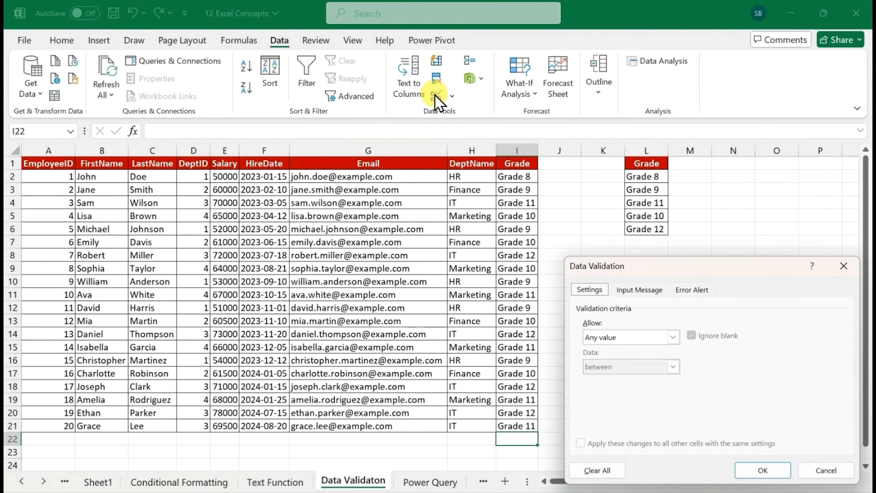
left_click_drag(725, 273, 703, 270)
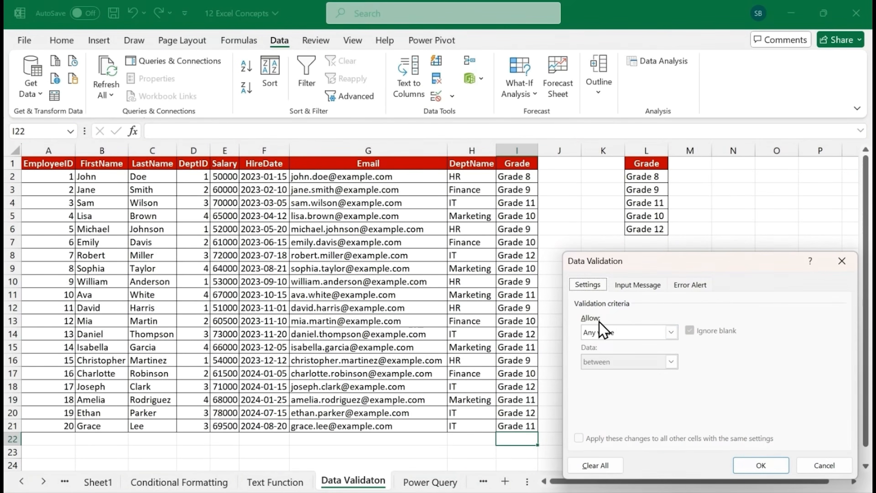
left_click(671, 332)
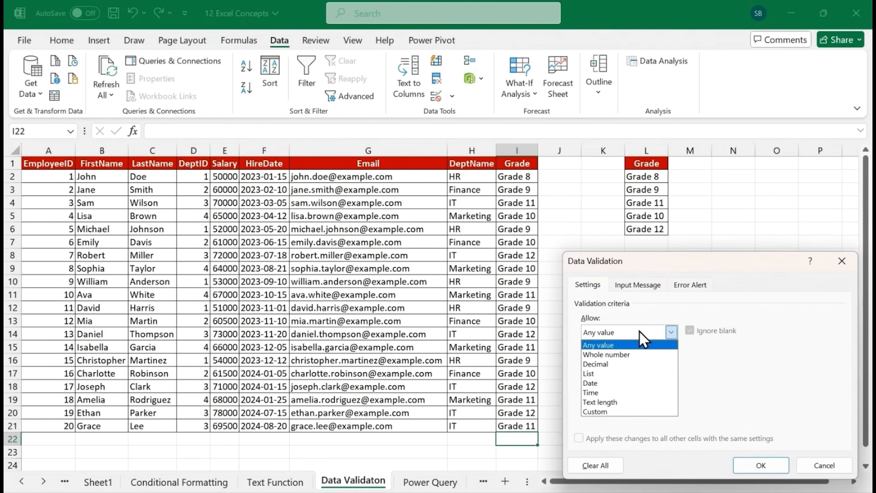
left_click(619, 374)
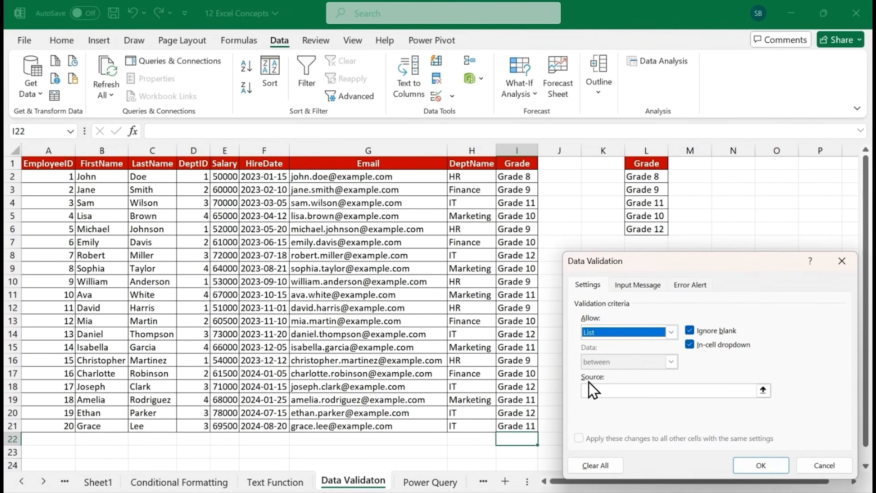
left_click(764, 391)
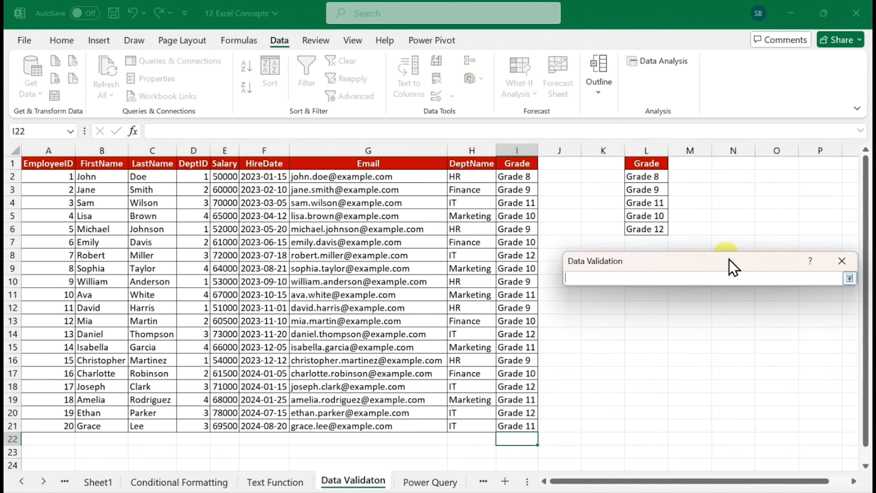
left_click_drag(638, 176, 644, 227)
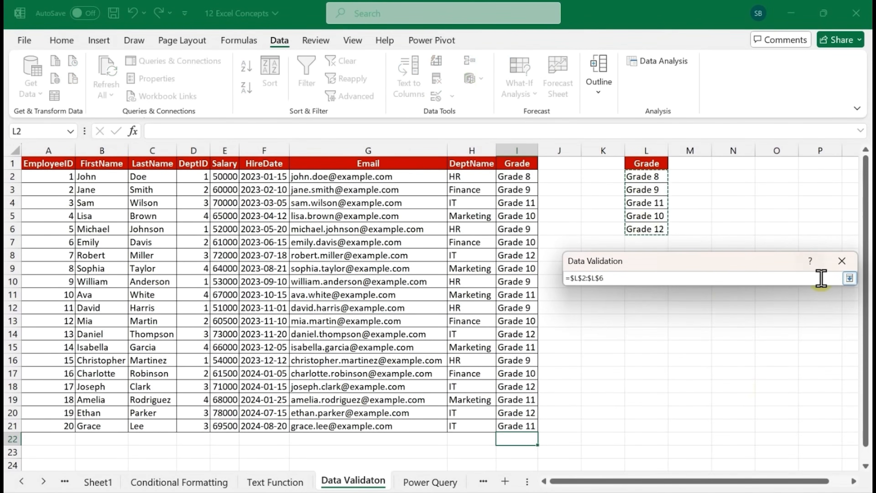
left_click(849, 278)
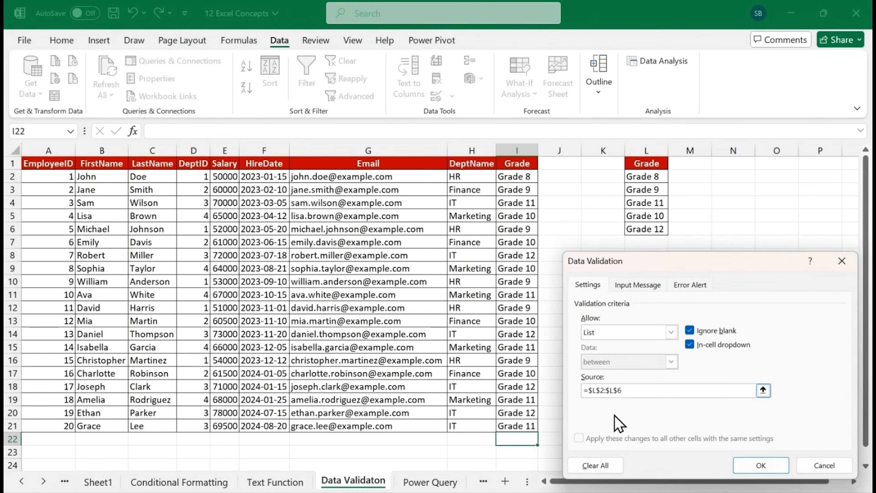
left_click(756, 464)
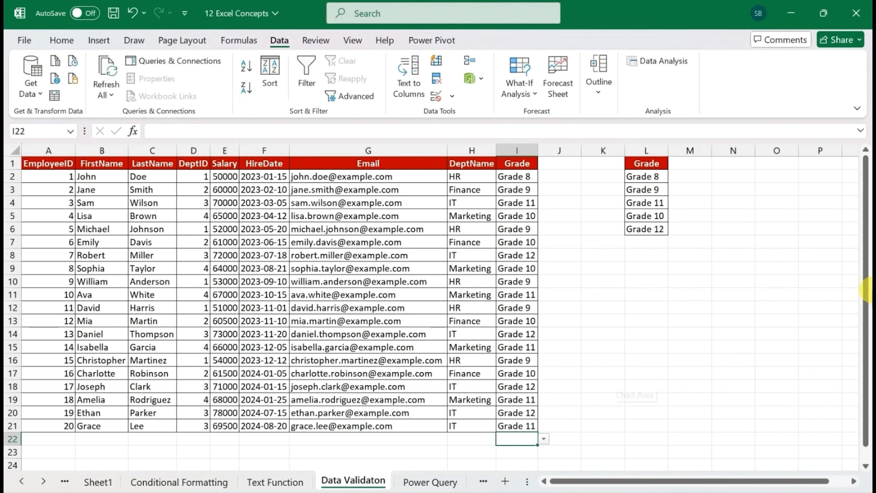
Check the grade options offered by the dropdown in cell I22 without choosing one
left_click_drag(864, 296, 865, 335)
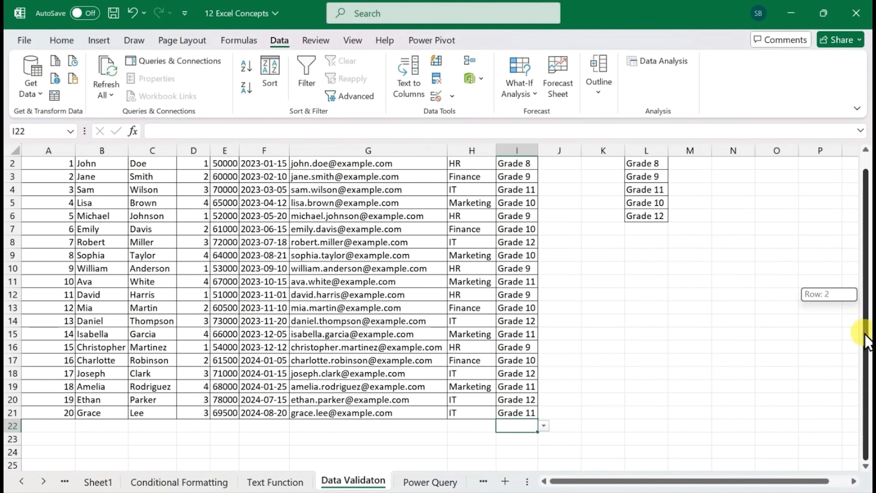
left_click(544, 426)
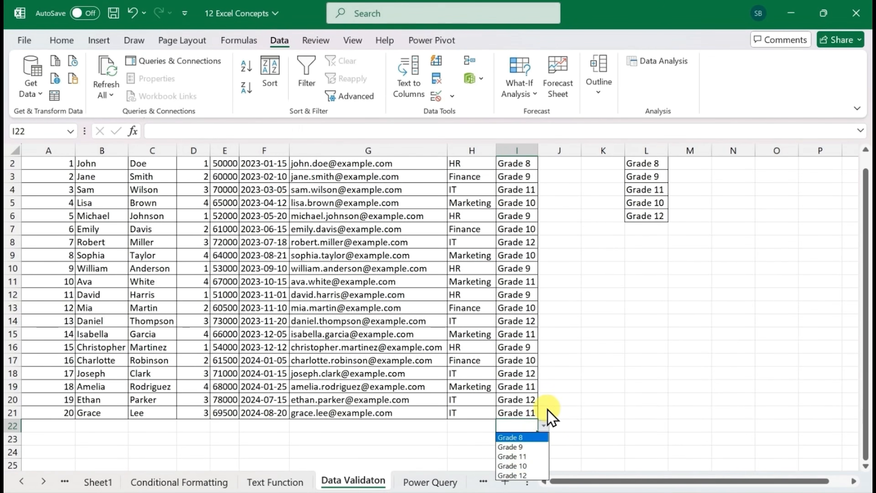
left_click(541, 428)
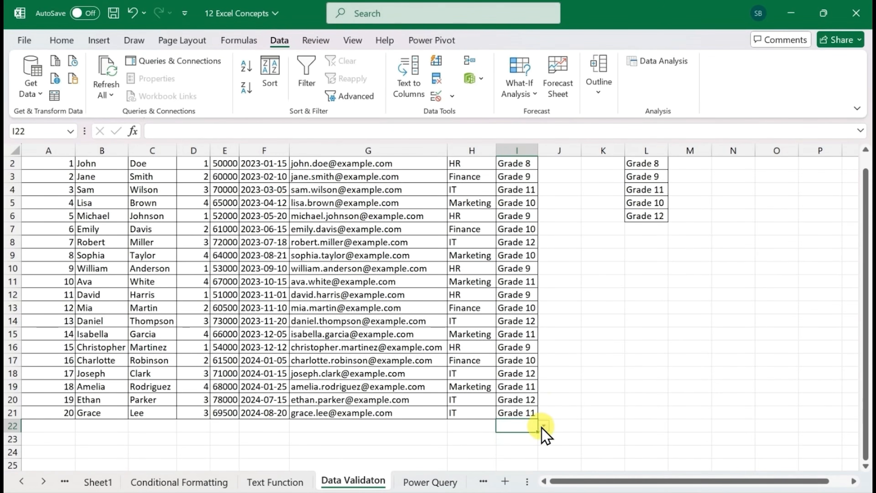
Try entering grade 17 in cell I22, cancel the entry, and undo the cell's validation rule
type("grade")
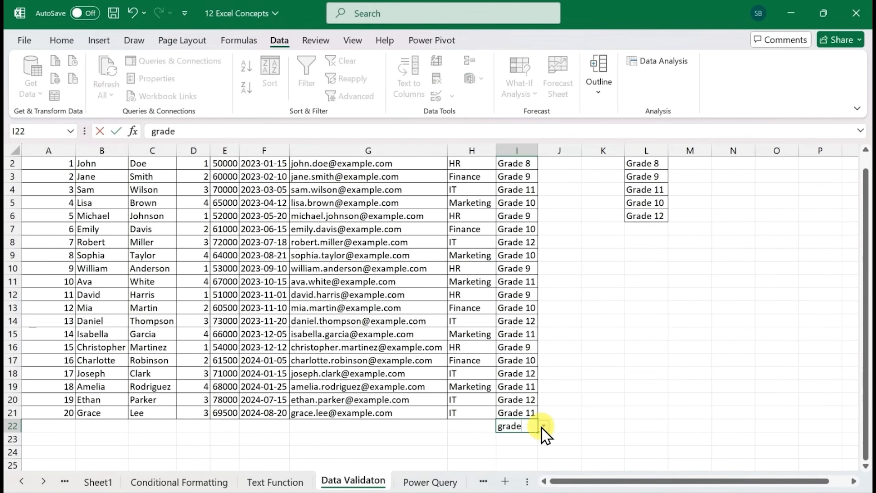
type(" 17")
key("Return")
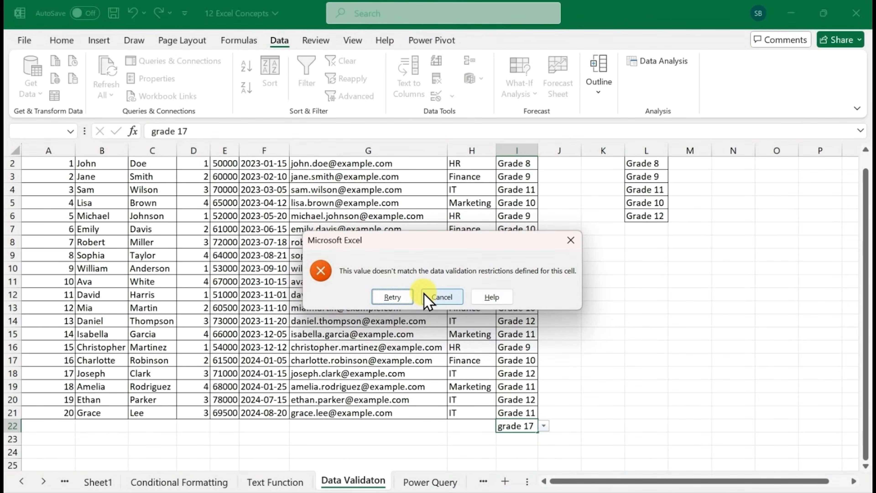
left_click(571, 239)
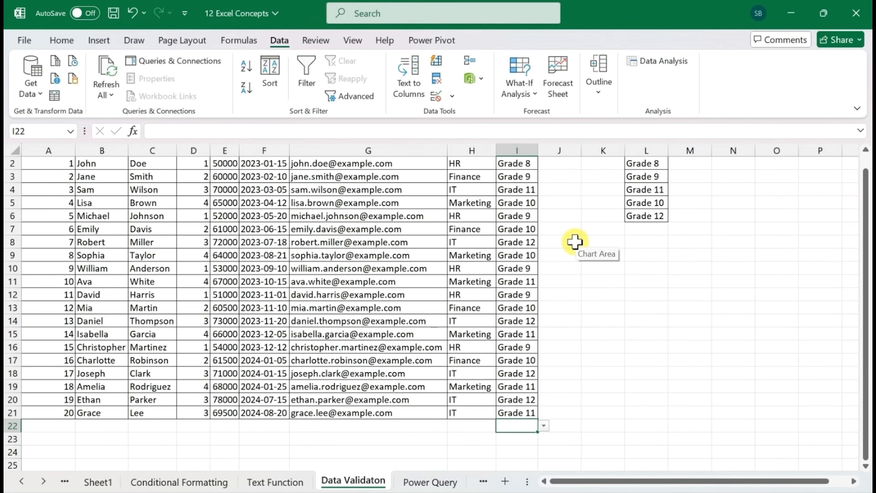
key("ctrl+z")
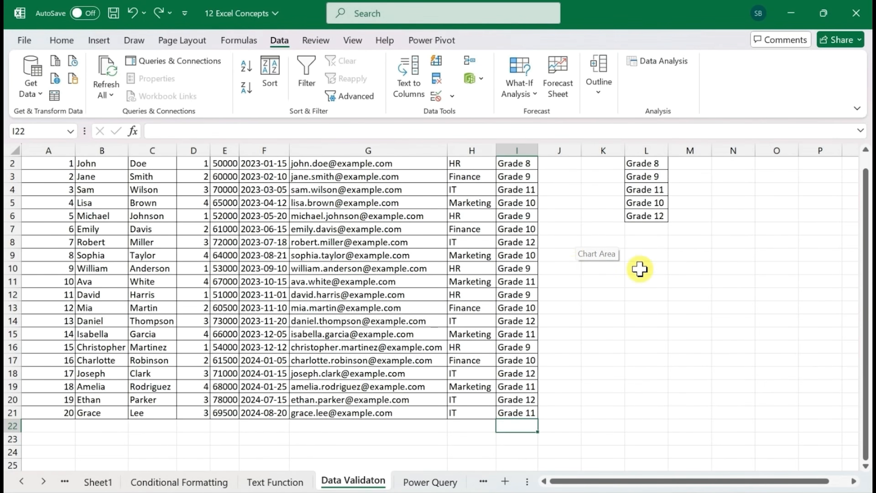
Set a list validation for cell I22 again, using $L$2:$L$6 as the source
left_click(435, 96)
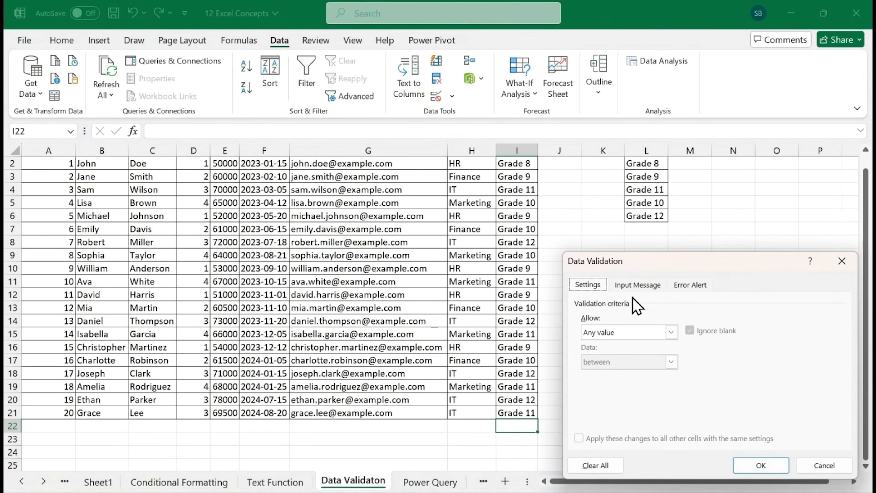
left_click(671, 333)
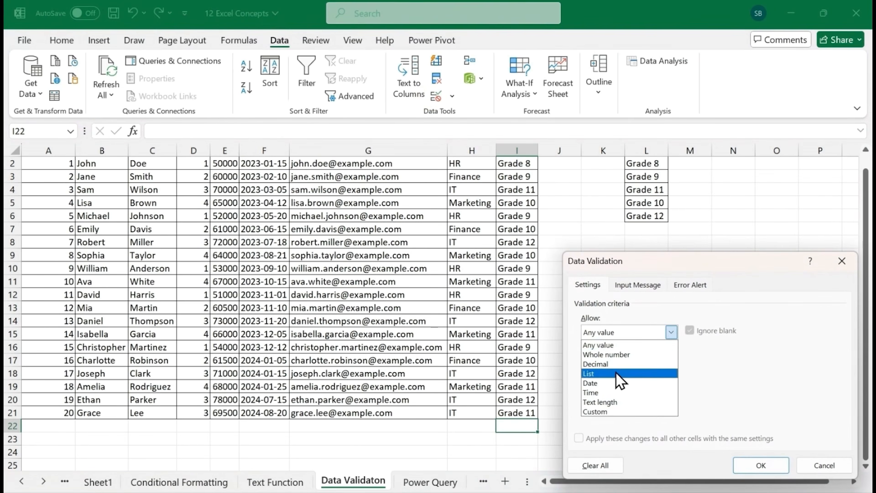
left_click(633, 377)
left_click(763, 390)
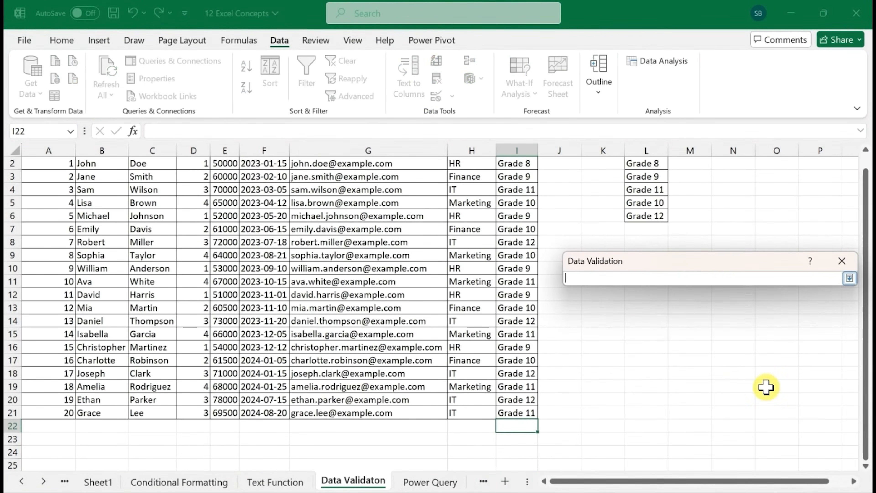
left_click_drag(645, 163, 645, 215)
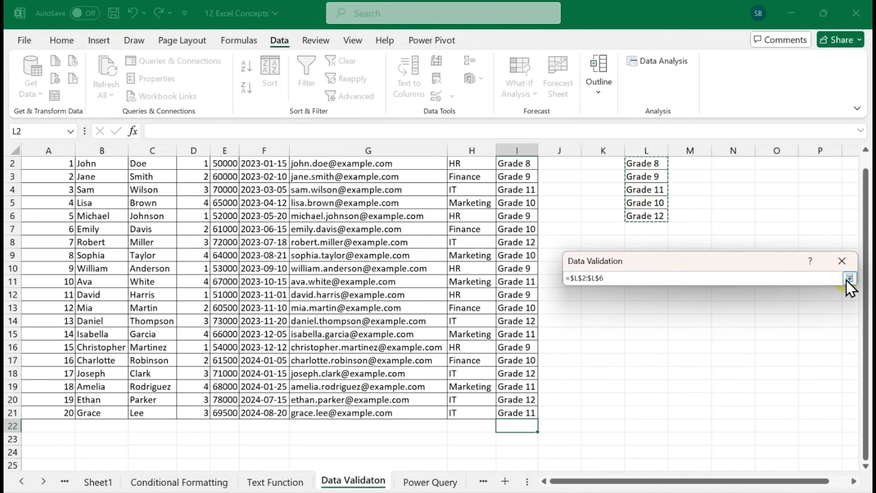
left_click(849, 278)
Give the validation's input message the title "Pls follow the rules (8-12)"
left_click(639, 285)
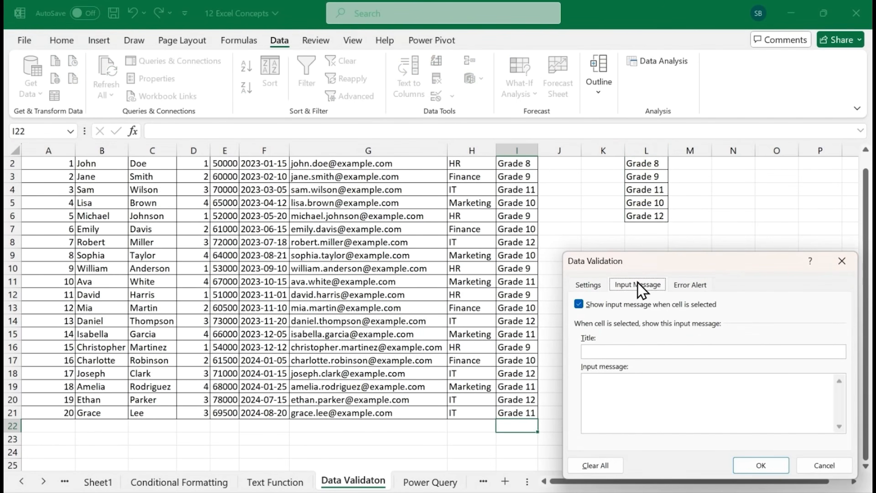
left_click(644, 351)
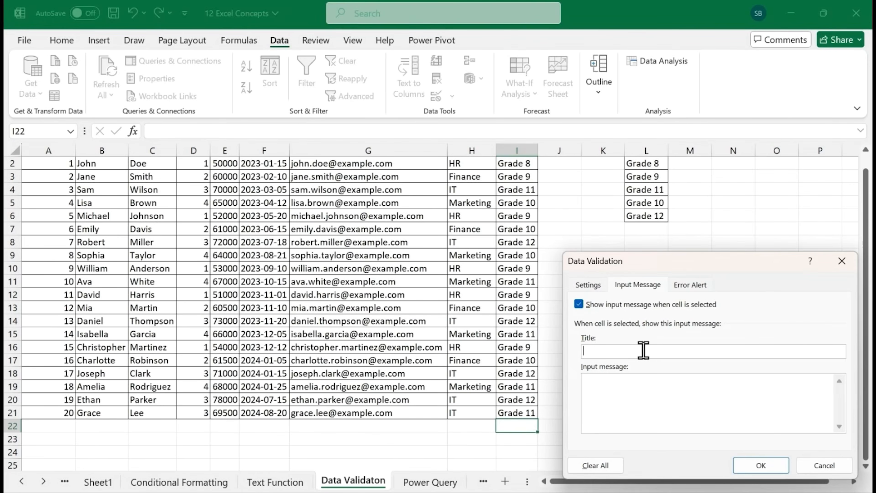
type("Pls")
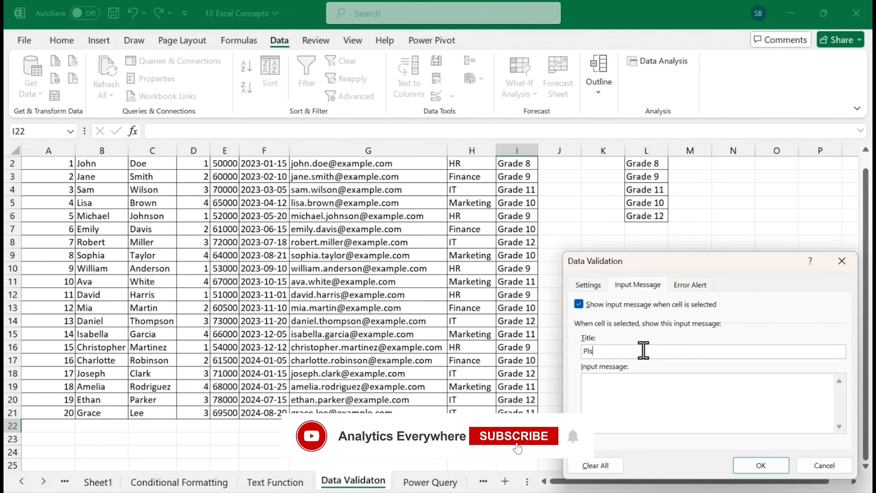
type(" follow")
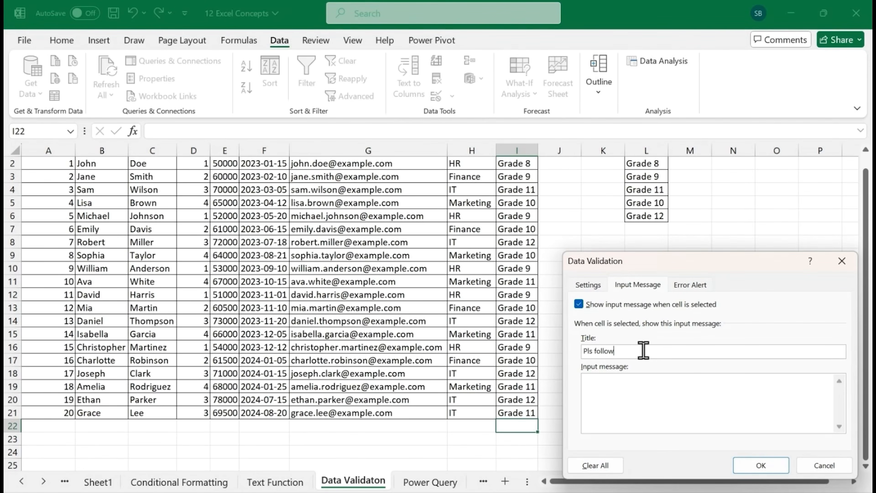
type(" the rules 8-12)")
left_click(644, 350)
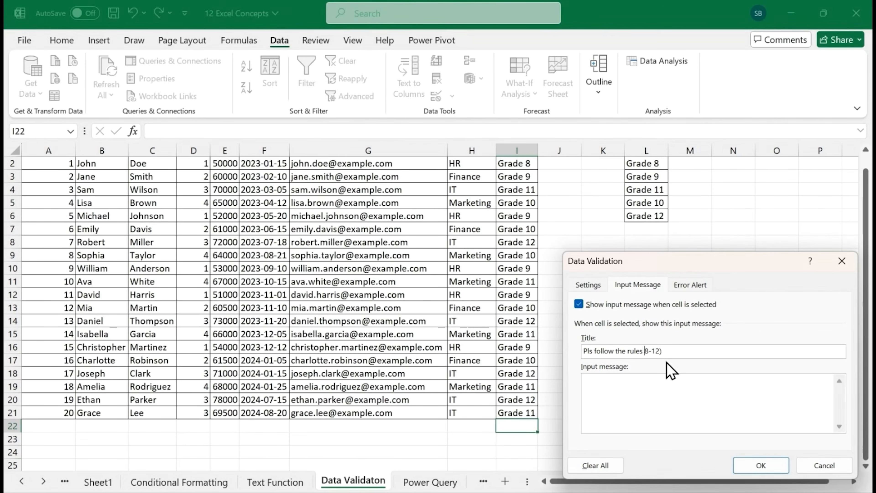
type("(")
Set the input message text to "From Grade 8 to Grade 12"
left_click(613, 398)
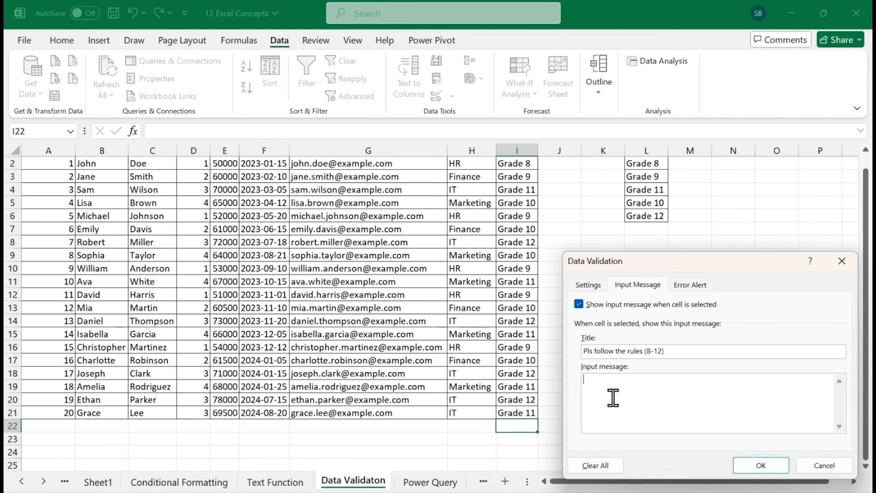
type("From Grade 8 to Grade 12")
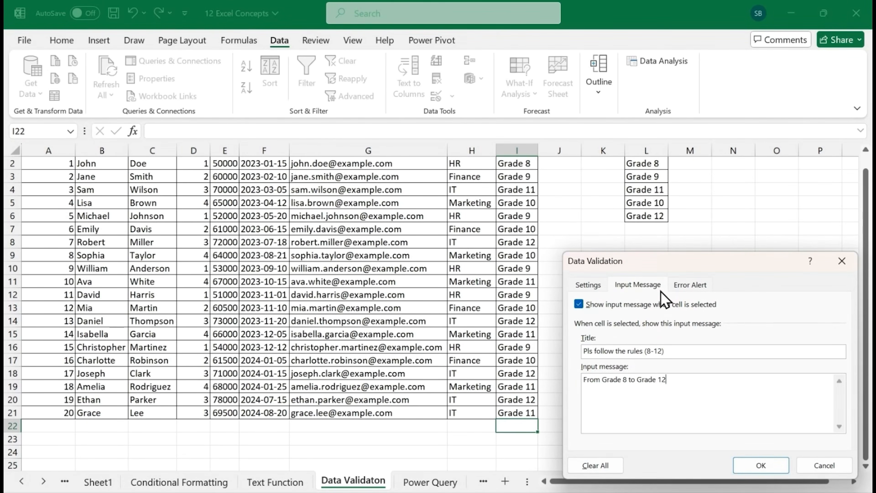
Define a Stop error alert titled "Wrong" with the message "Check the msg", and apply the validation to cell I22
left_click(682, 285)
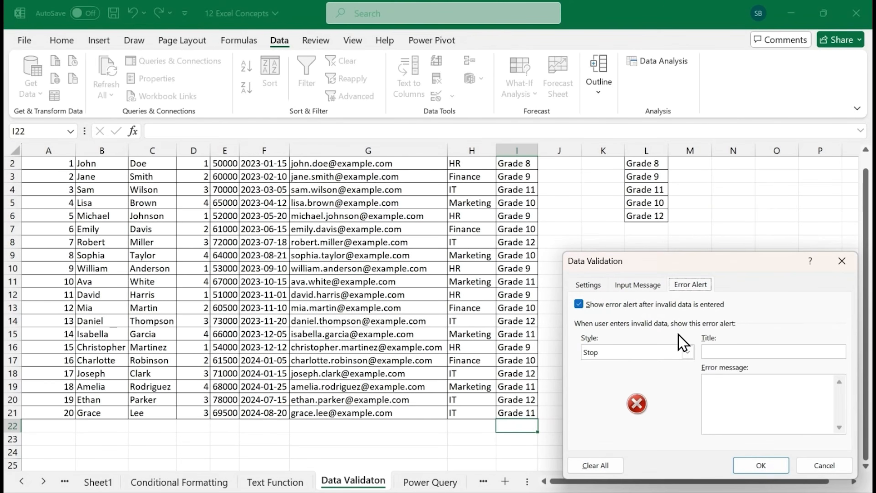
left_click(763, 350)
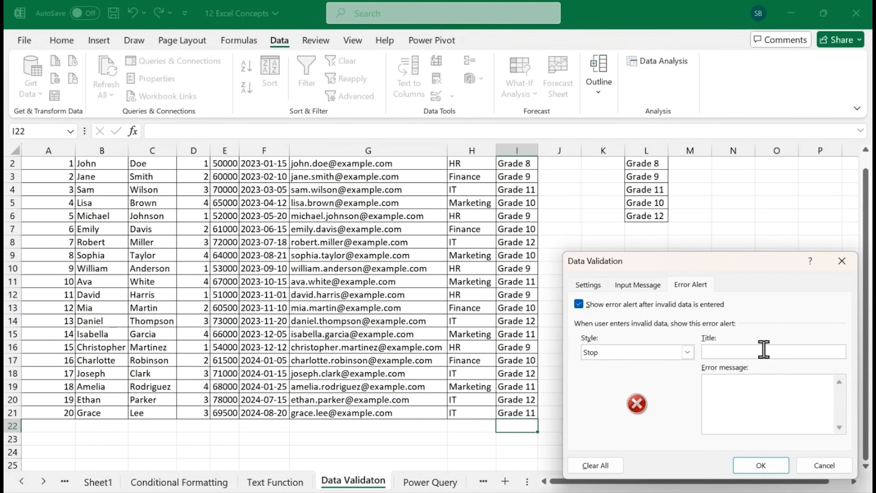
type("Wrong")
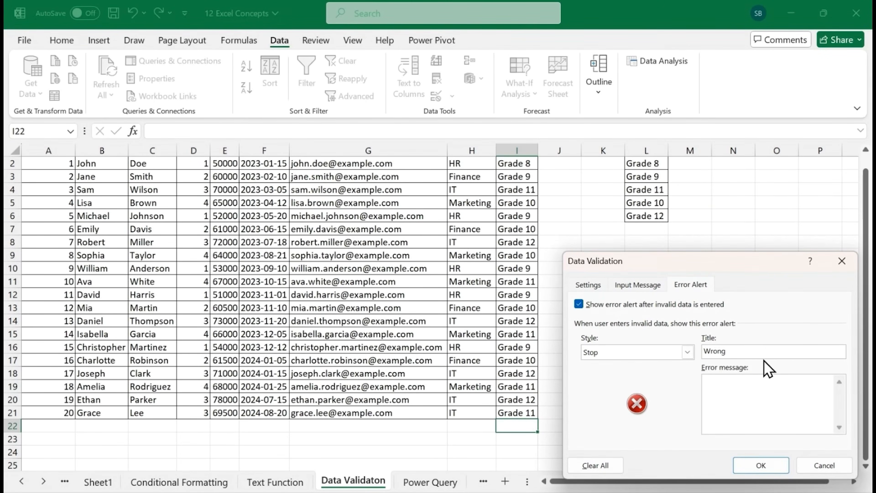
left_click(764, 385)
type("Check")
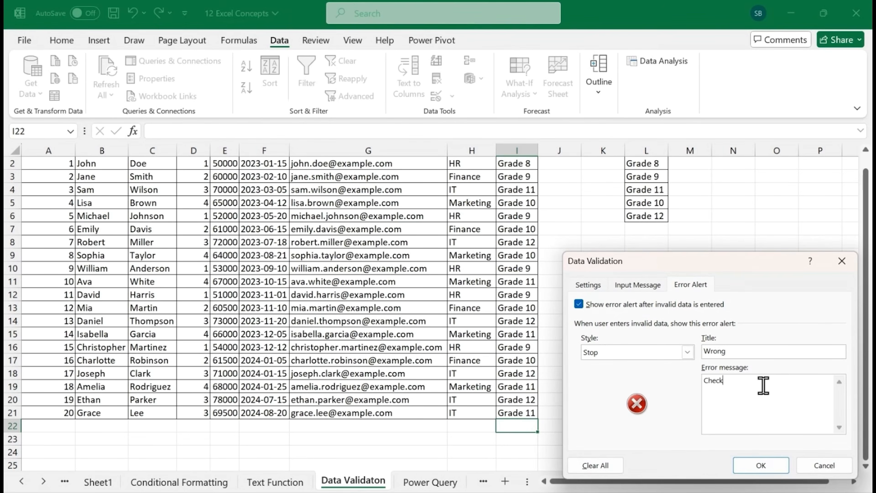
type(" the msg")
left_click(763, 465)
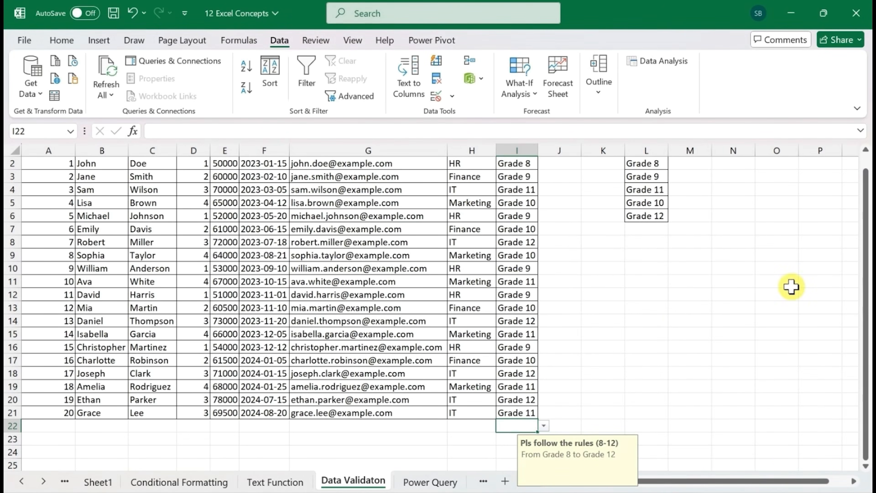
Test the validation by entering the invalid grade "Grdde 17" in cell I22, and dismiss the error alert
left_click(866, 337)
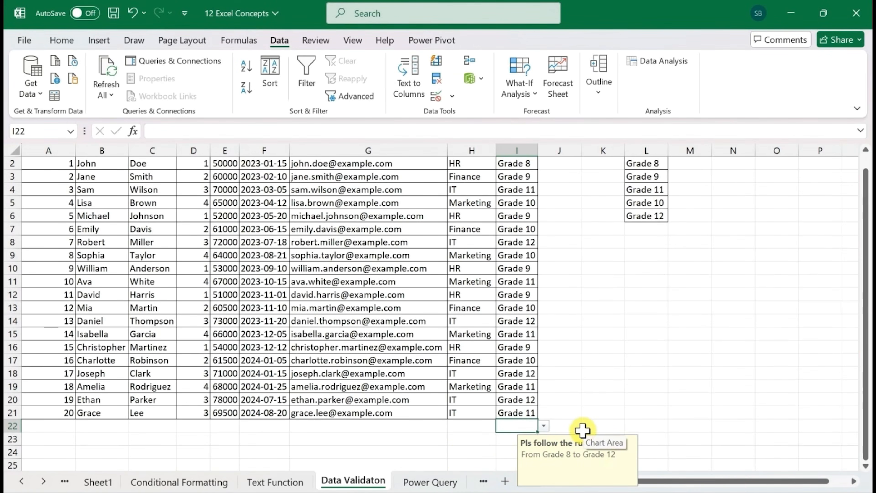
double_click(514, 427)
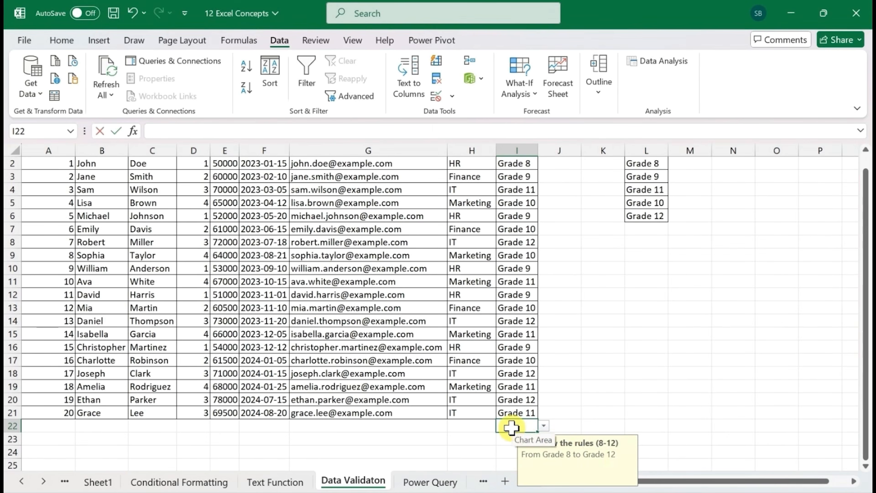
type("Grd")
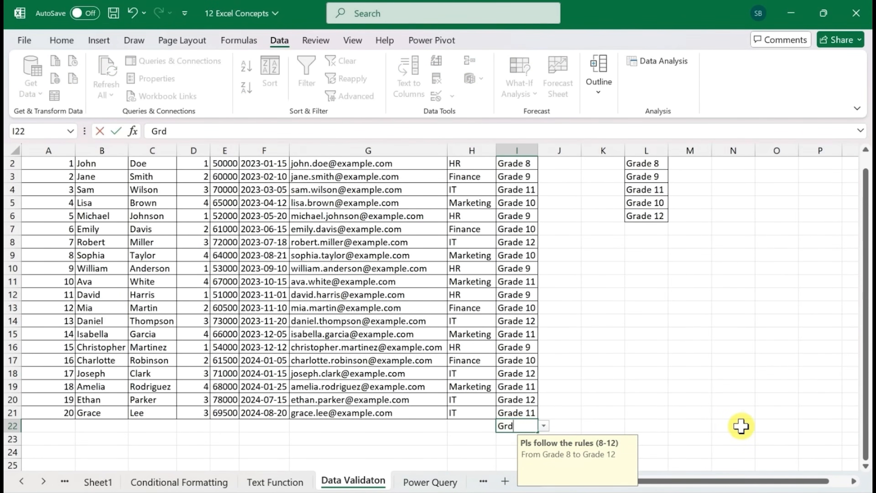
type("de 17")
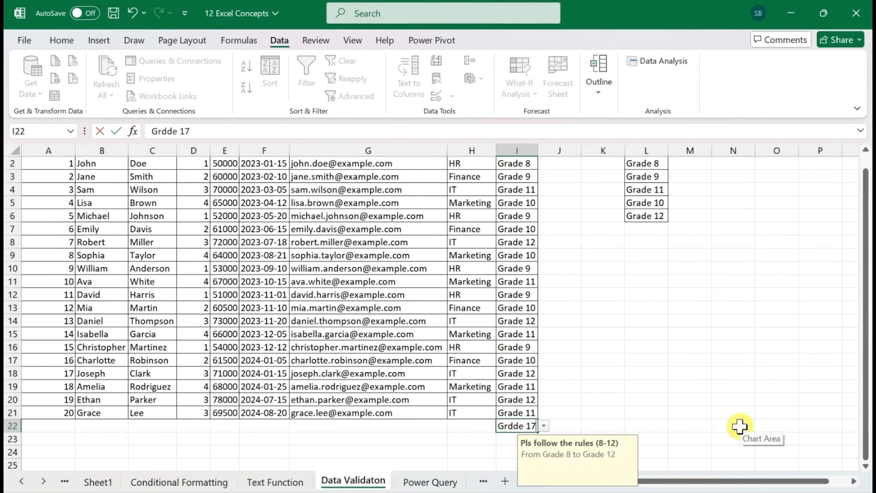
key("Return")
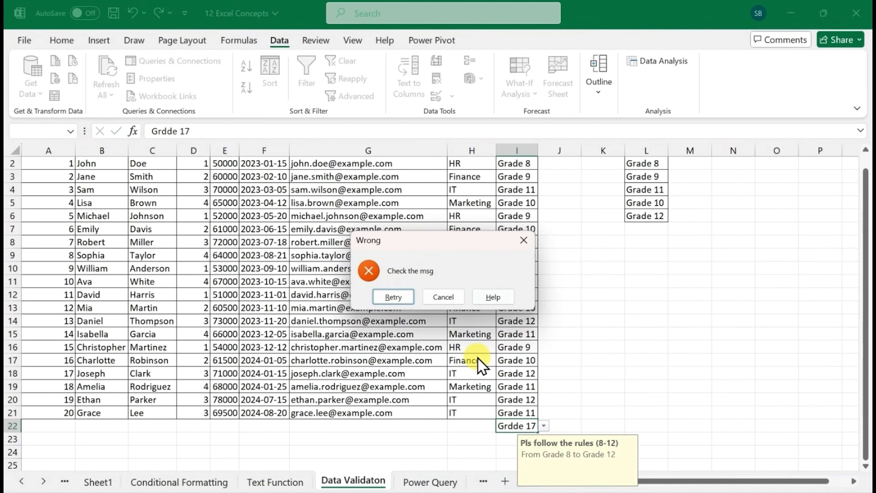
left_click(522, 241)
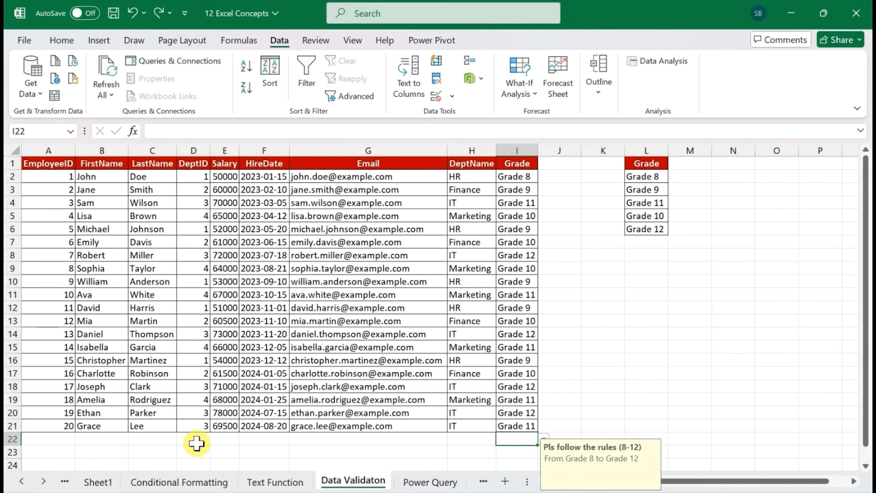
Copy the whole DeptID column with its header (D1:D21) and paste it below the Grade list, starting at L9
left_click(196, 444)
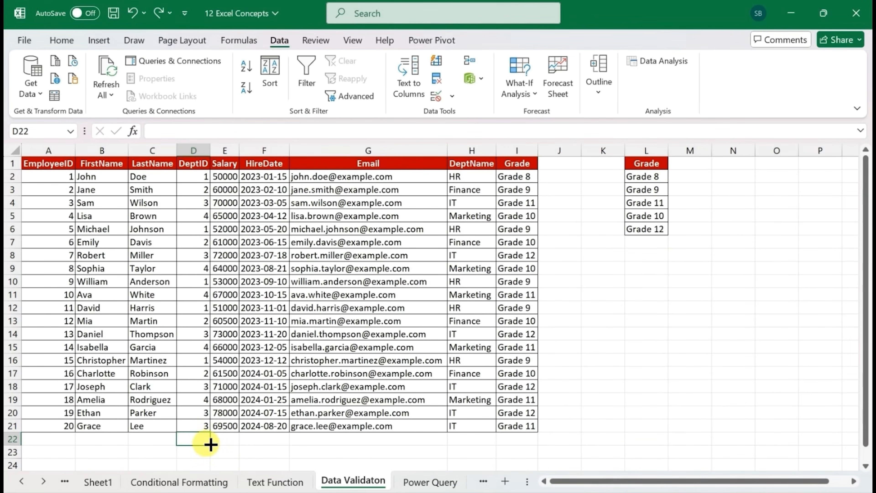
left_click(202, 334)
key("ctrl+Up")
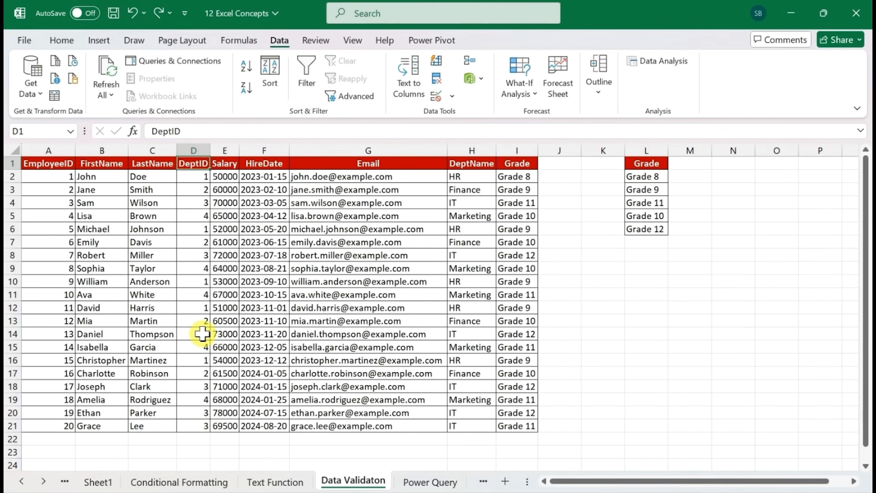
key("ctrl+shift+Down")
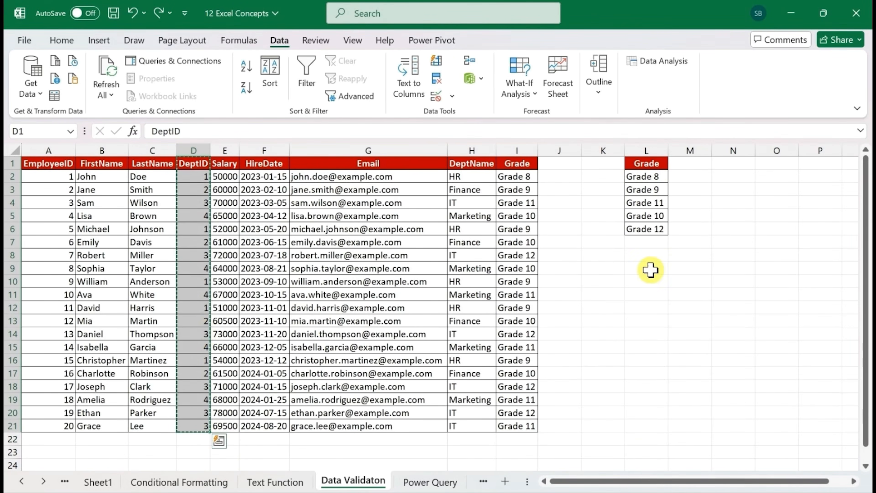
key("ctrl+c")
left_click(647, 269)
key("ctrl+v")
Remove the duplicates from the pasted DeptID values in column L
key("alt+a")
key("m")
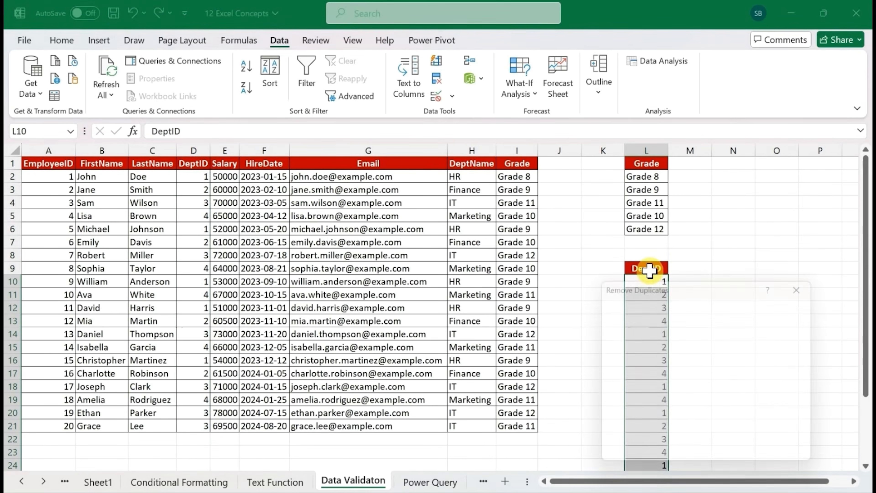
left_click(734, 460)
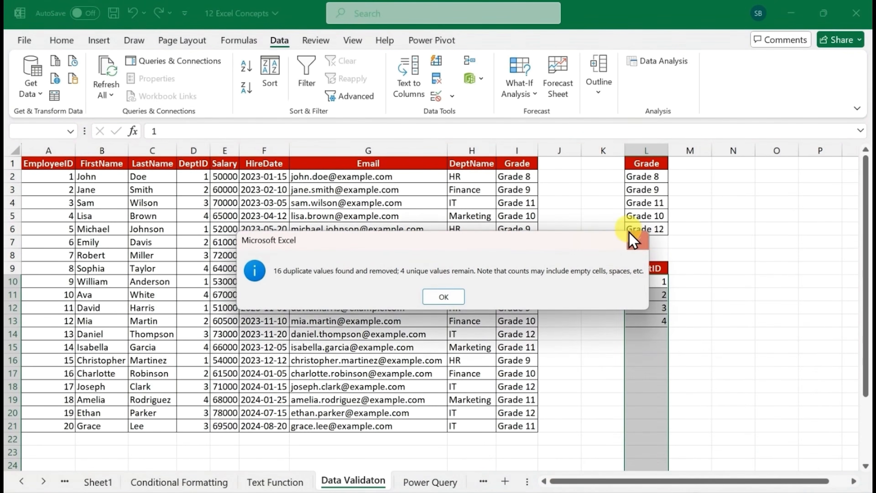
key("Return")
left_click(664, 333)
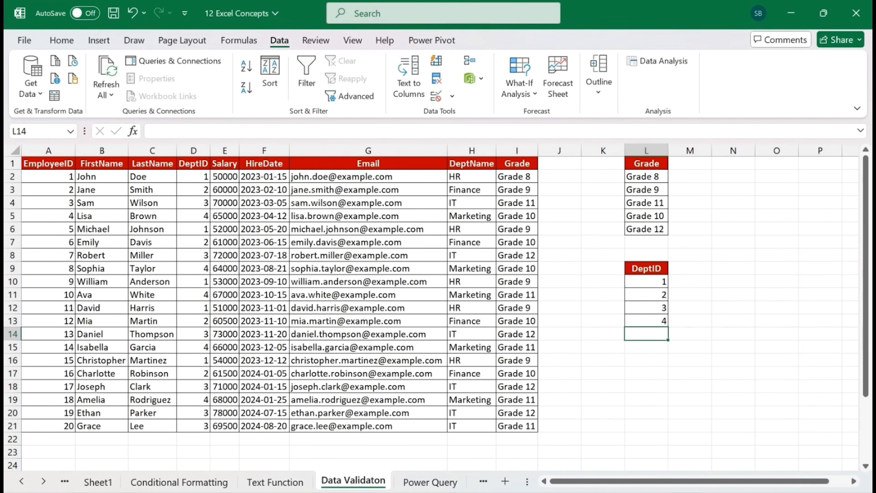
Open the data validation of cell D22 and change its allowed criteria to List
left_click(201, 440)
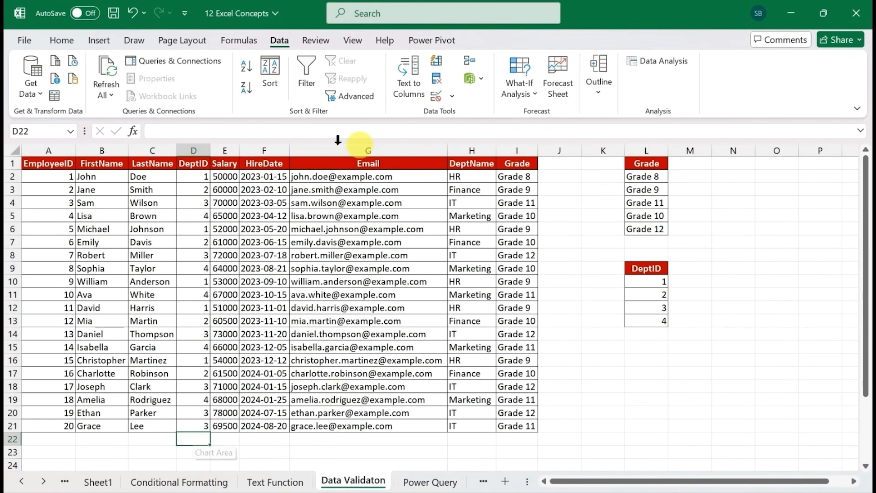
left_click(437, 97)
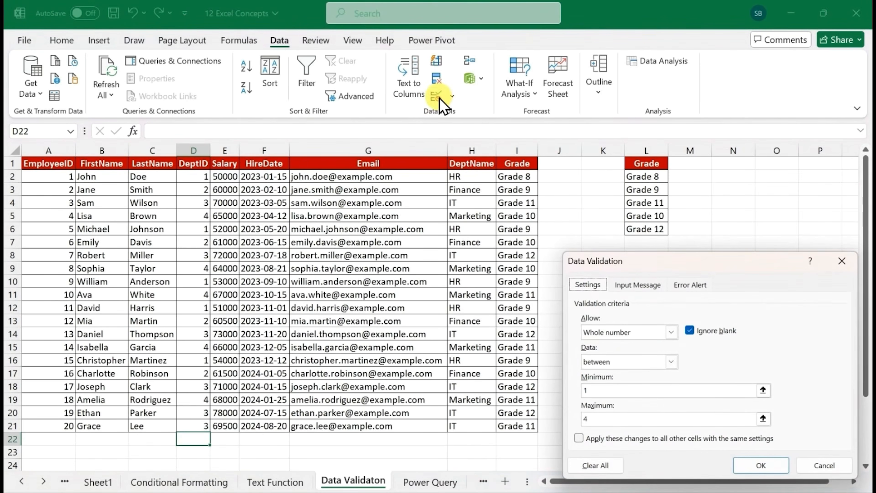
left_click(671, 333)
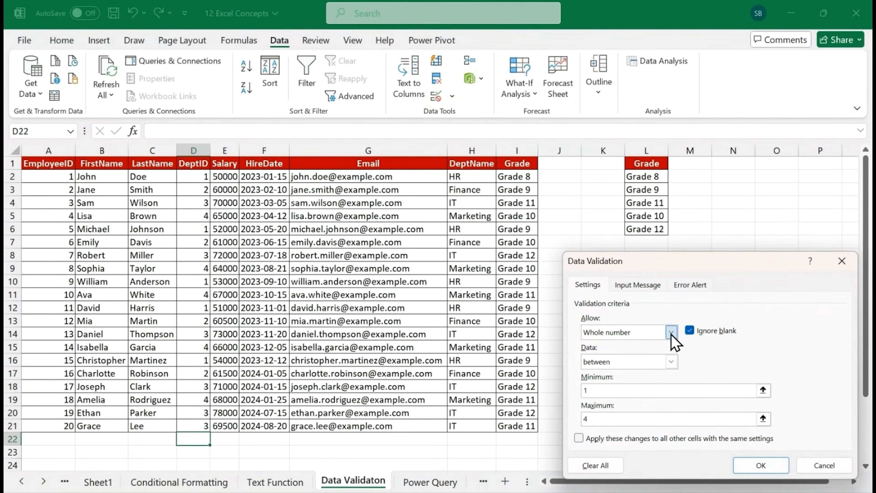
left_click(642, 383)
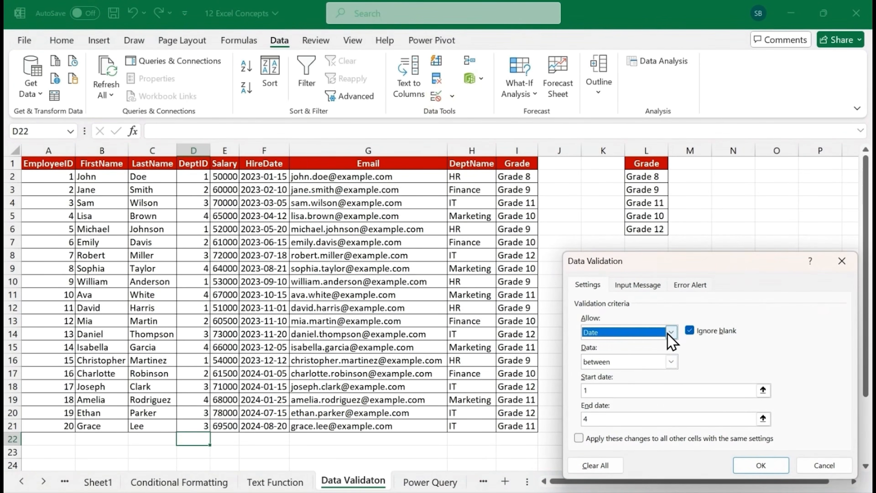
left_click(668, 338)
left_click(632, 374)
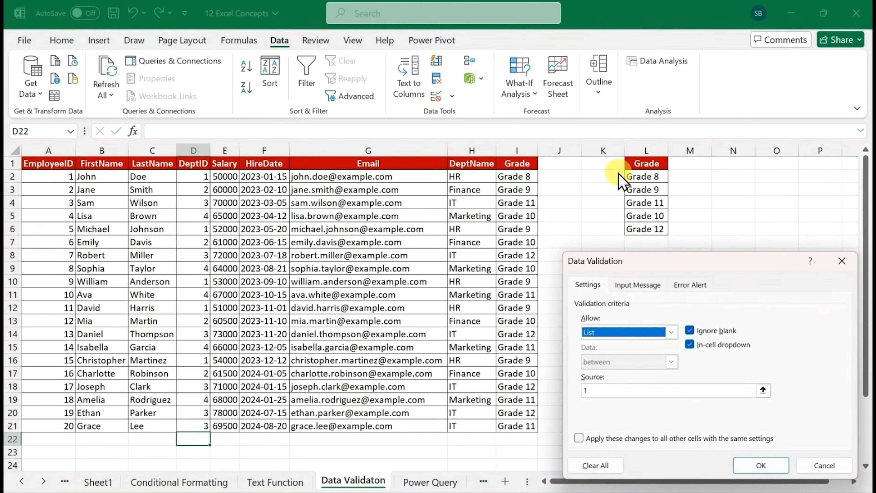
Enter 1,2,3,4 as the list source, apply the validation to D22, and check the cell's drop-down choices
left_click(686, 391)
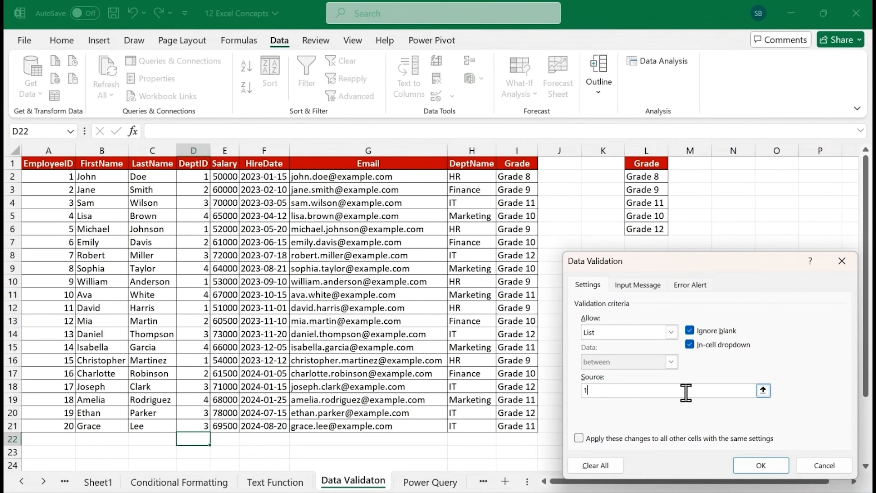
key("BackSpace")
type("1,2,3,4")
left_click(762, 465)
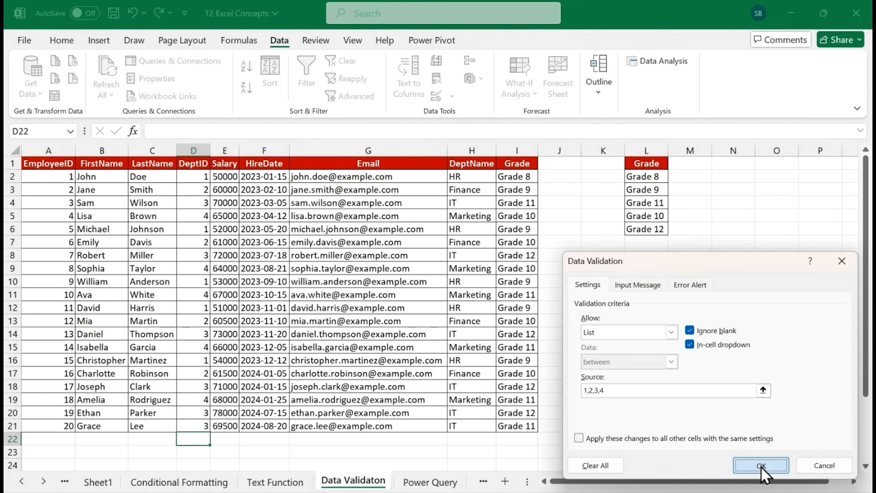
left_click(216, 439)
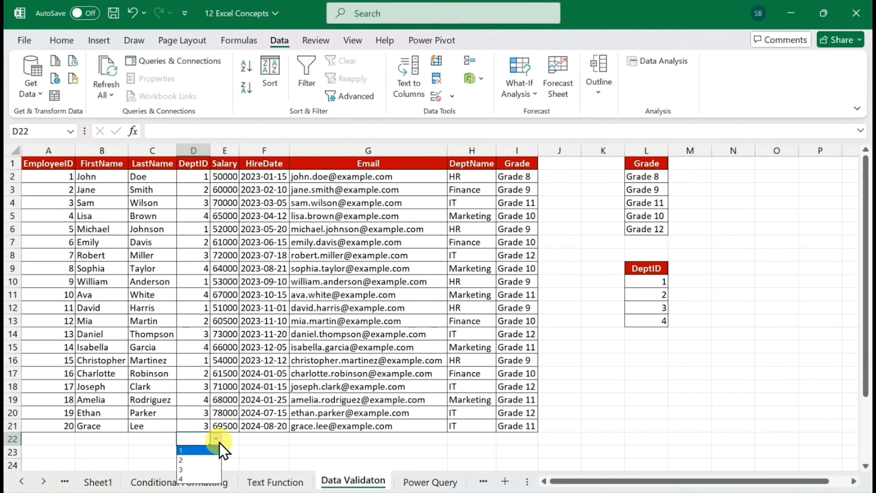
left_click(219, 444)
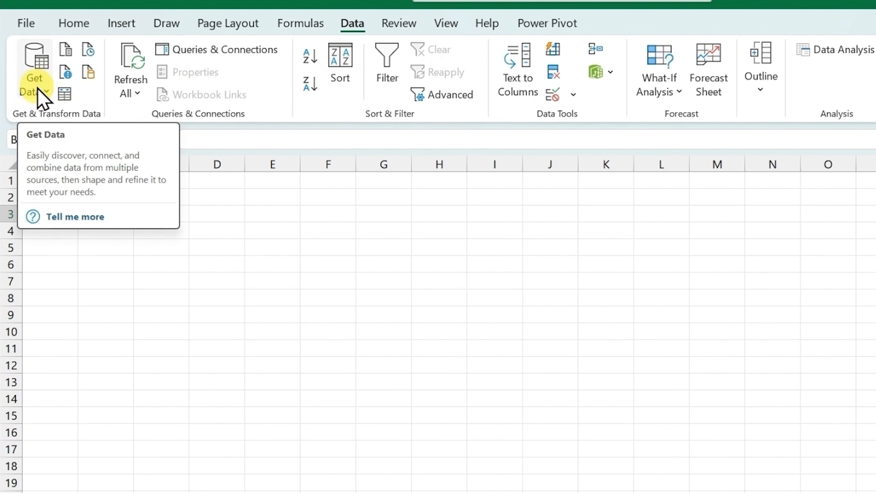
Connect to a SQL Server database as a data source, entering the server instance name and leaving the database blank
left_click(38, 88)
mouse_move(90, 166)
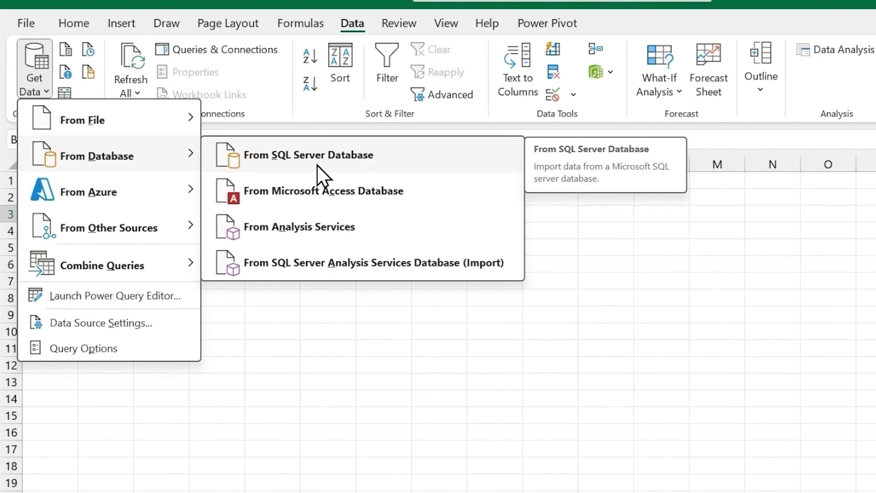
left_click(319, 172)
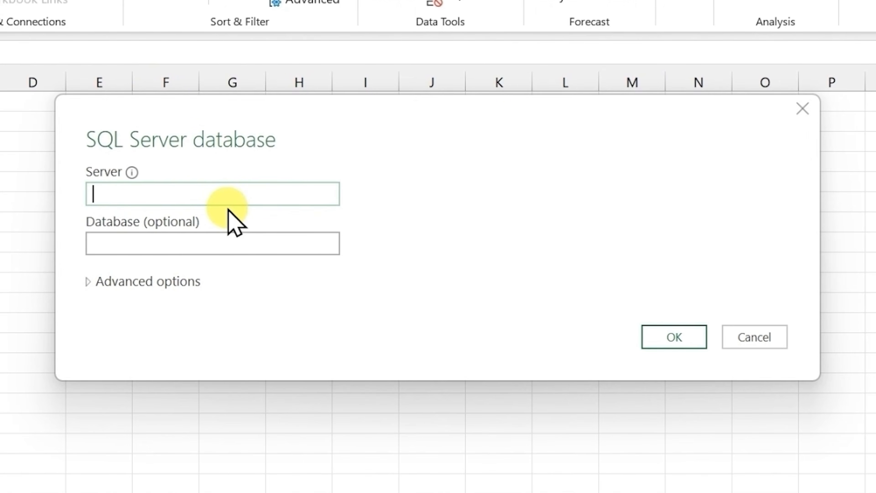
type("SUVRO_BASU\\MSSQLSERVER2022")
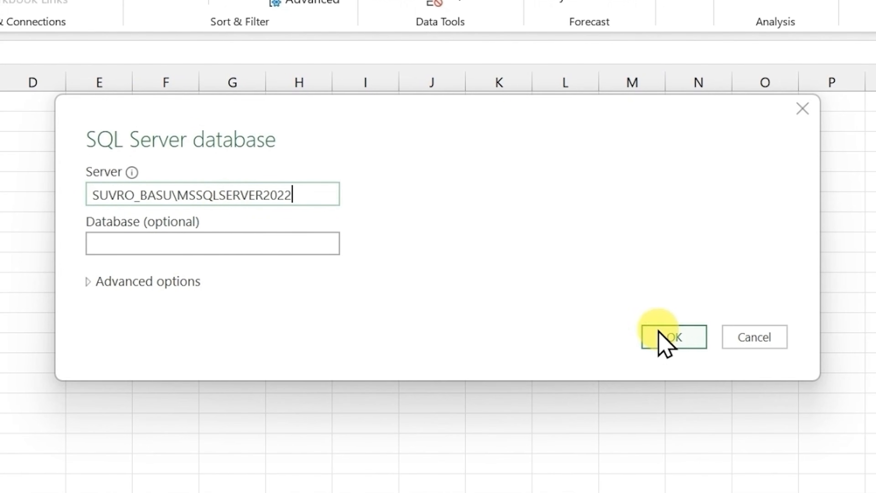
left_click(668, 339)
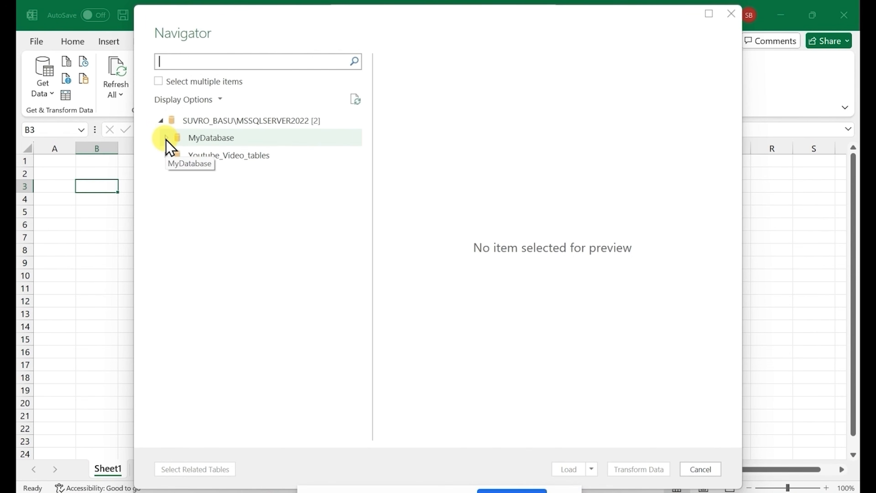
Select sales_table in MyDatabase and look through the columns in its preview
left_click(166, 138)
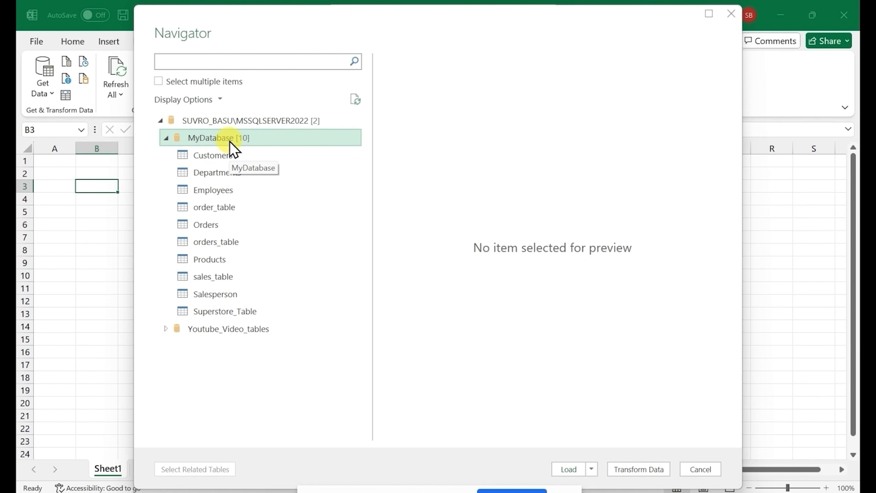
left_click(221, 280)
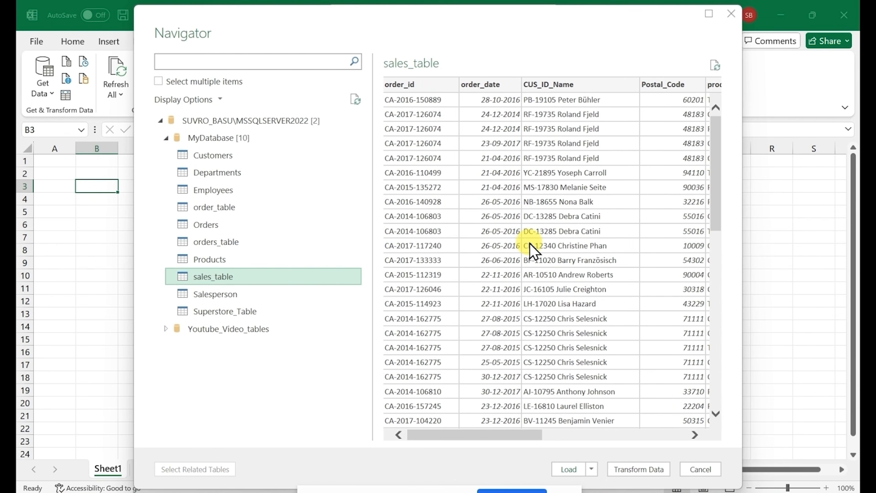
scroll(530, 244, "right", 10)
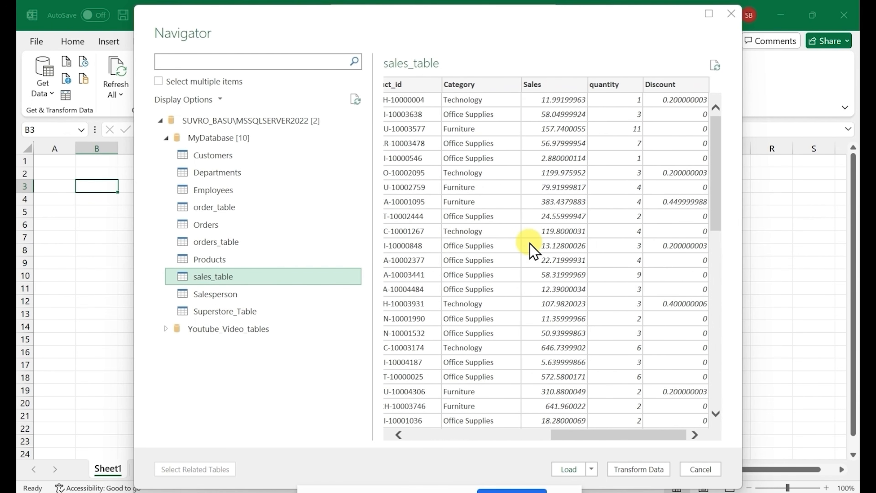
scroll(530, 244, "left", 10)
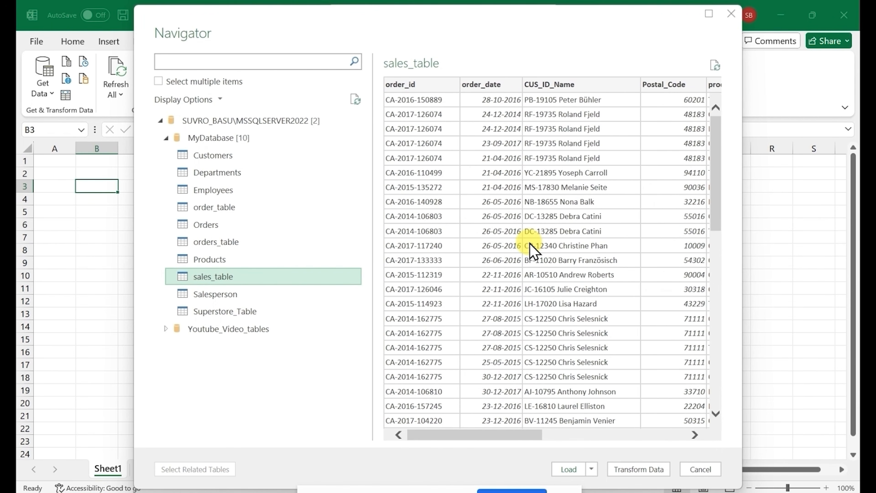
scroll(530, 244, "right", 10)
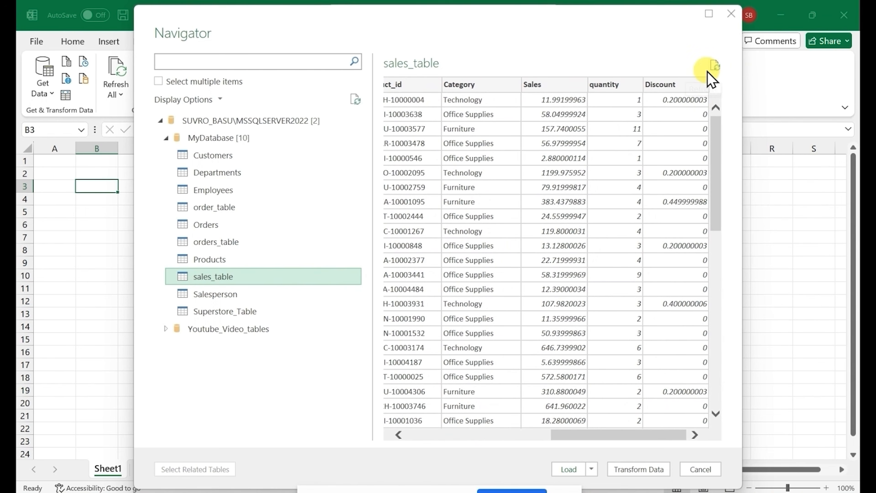
Refresh the sales_table preview, check its columns, and open the table in the Power Query Editor to transform it
left_click(715, 65)
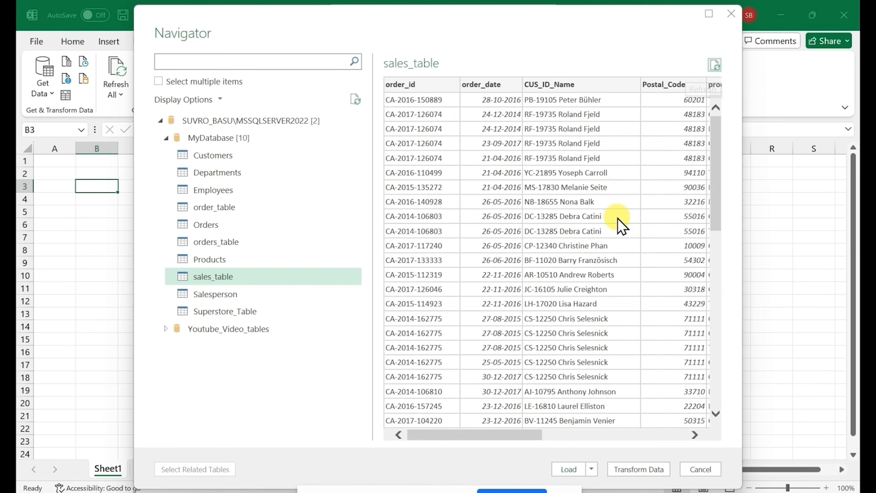
scroll(619, 223, "right", 1)
scroll(619, 223, "right", 5)
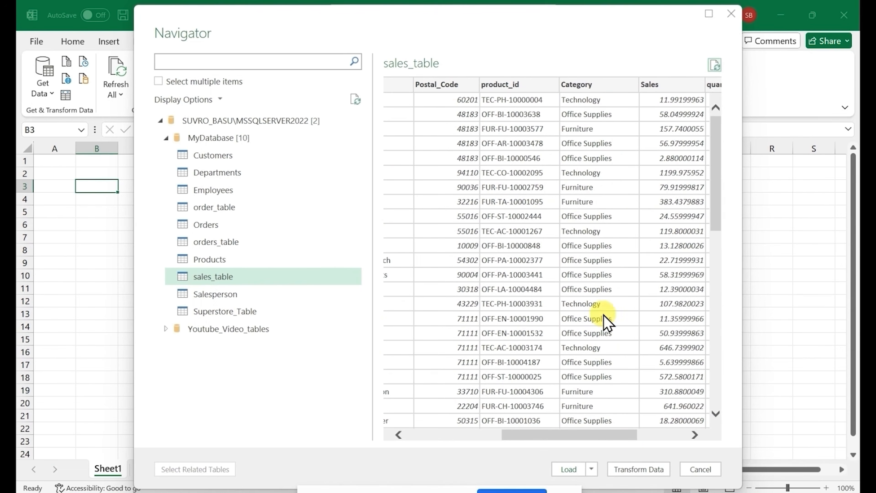
left_click(637, 470)
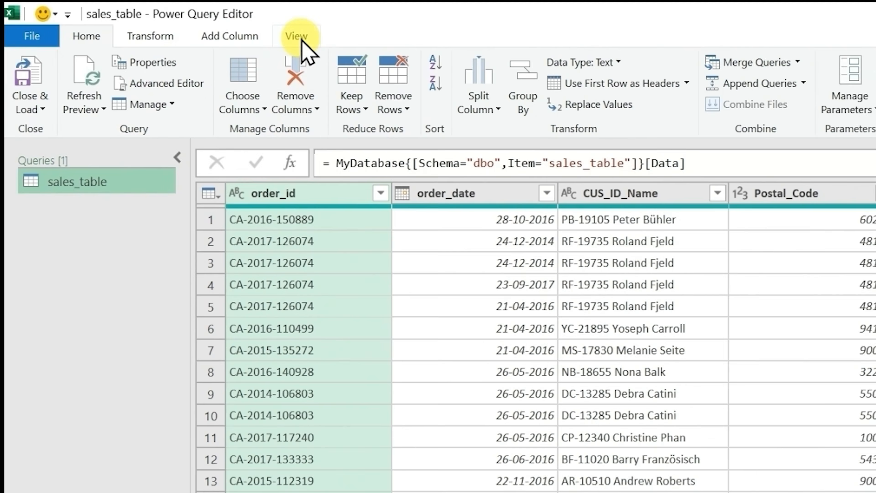
Show the column quality details for sales_table, check the valid, error and empty shares, and hide them again
left_click(214, 24)
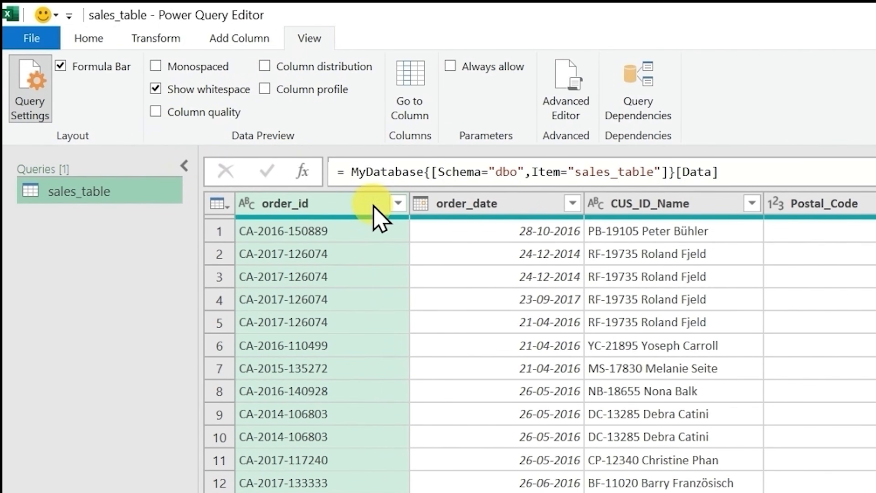
left_click(156, 111)
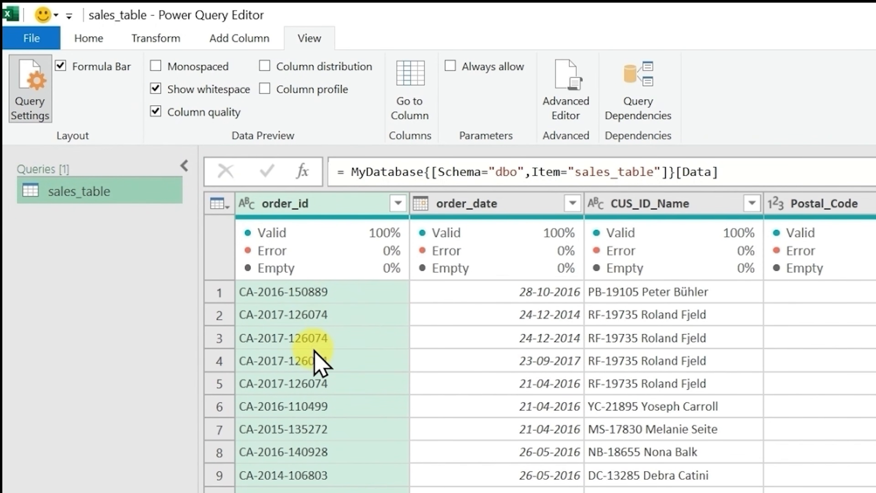
mouse_move(308, 263)
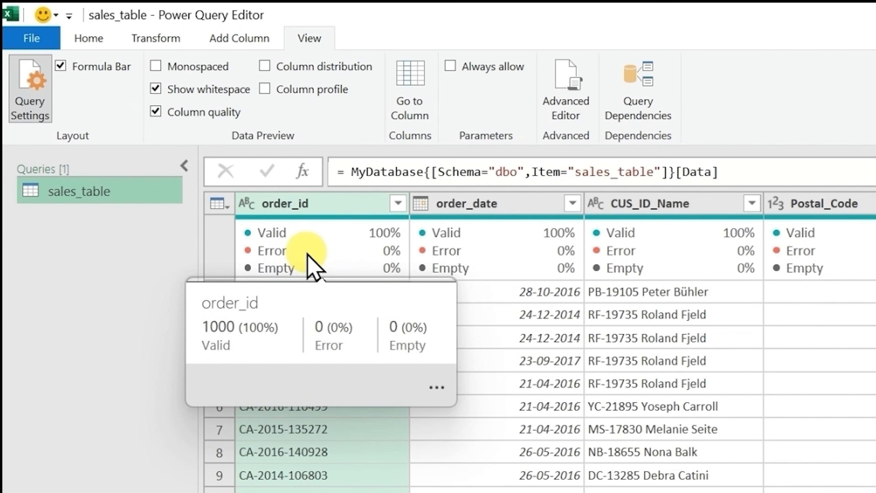
left_click(155, 111)
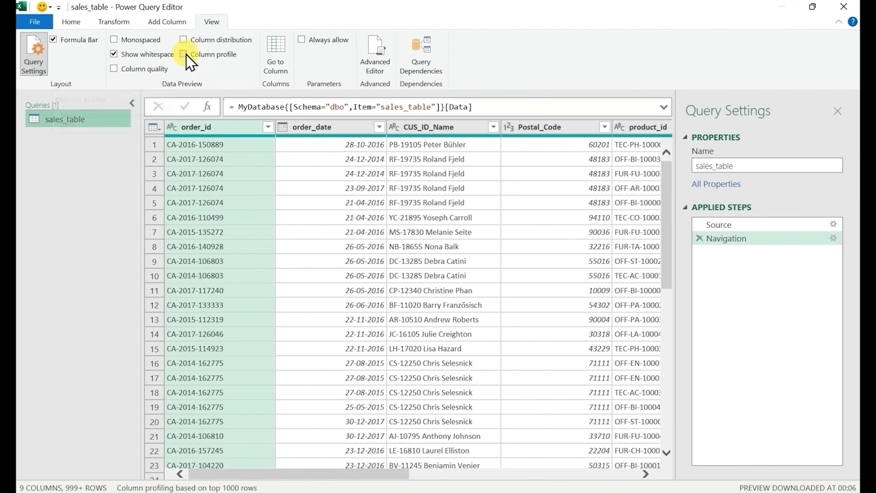
Show the column profile, examine the statistics and value distribution of order_id and Postal_Code, and hide the profile again
left_click(201, 61)
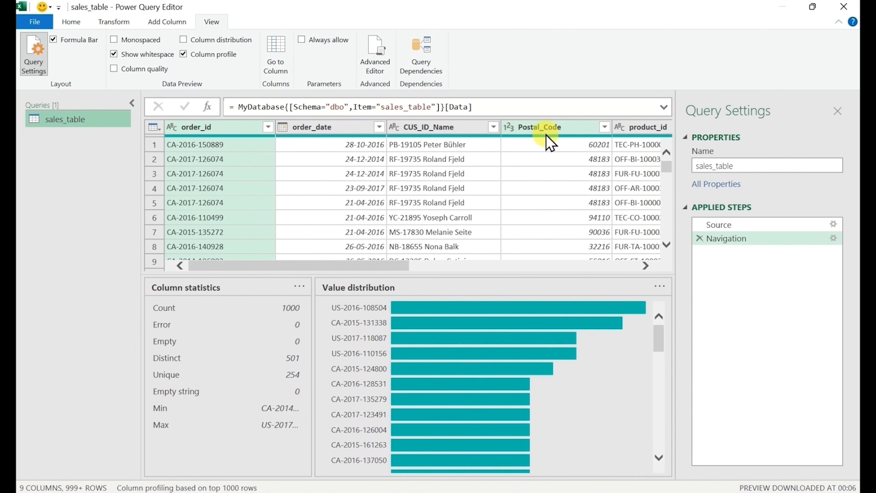
left_click(539, 130)
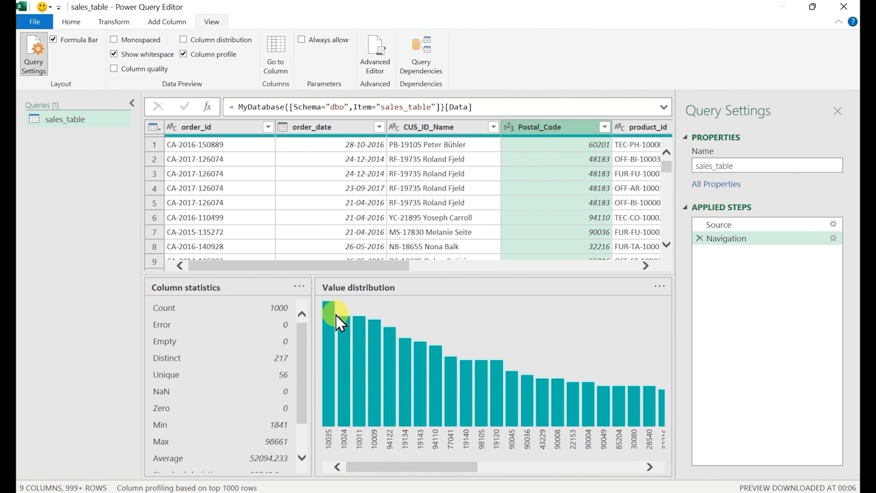
mouse_move(333, 309)
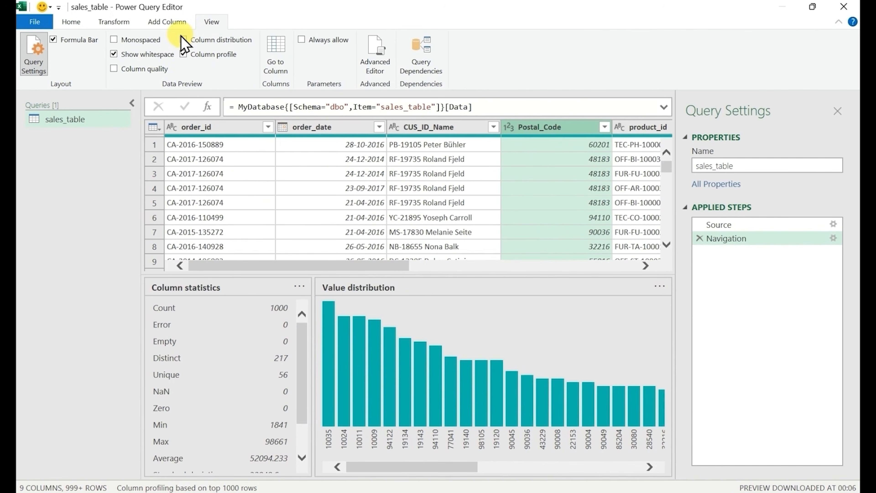
left_click(183, 54)
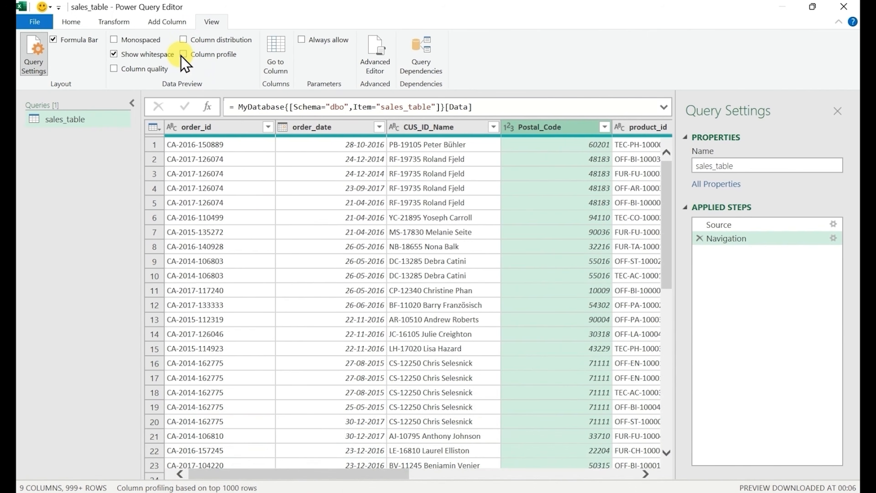
Show the column distribution charts, hide them again, and look through all columns of sales_table
left_click(183, 40)
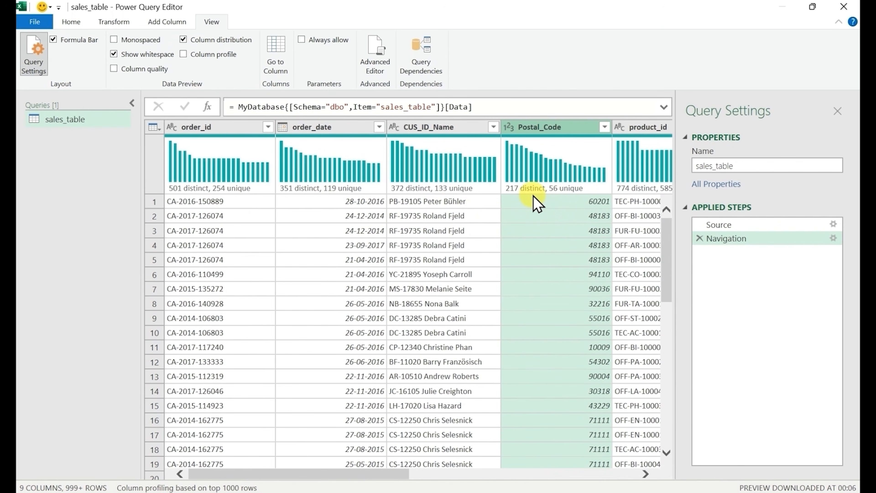
left_click(183, 39)
left_click(71, 22)
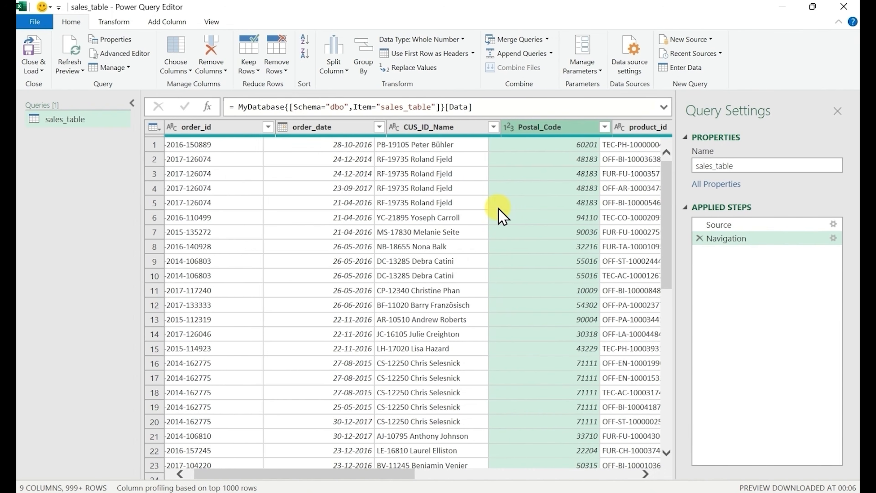
scroll(501, 214, "right", 3)
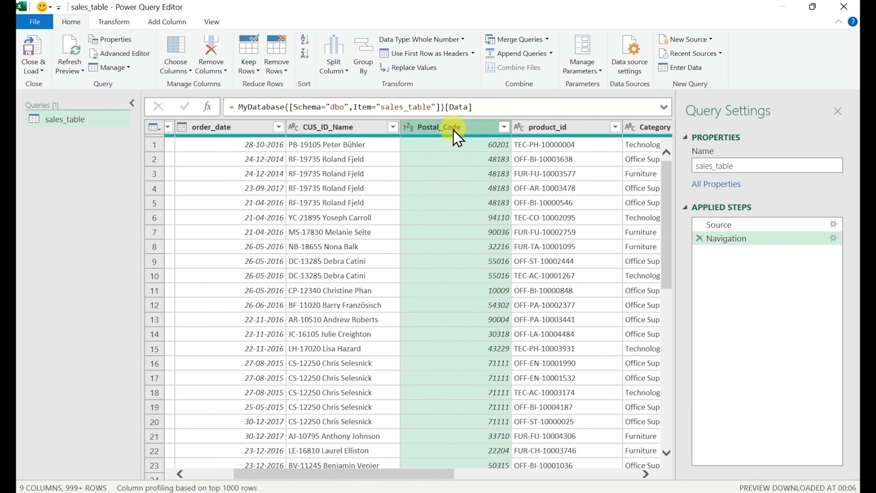
scroll(495, 202, "right", 3)
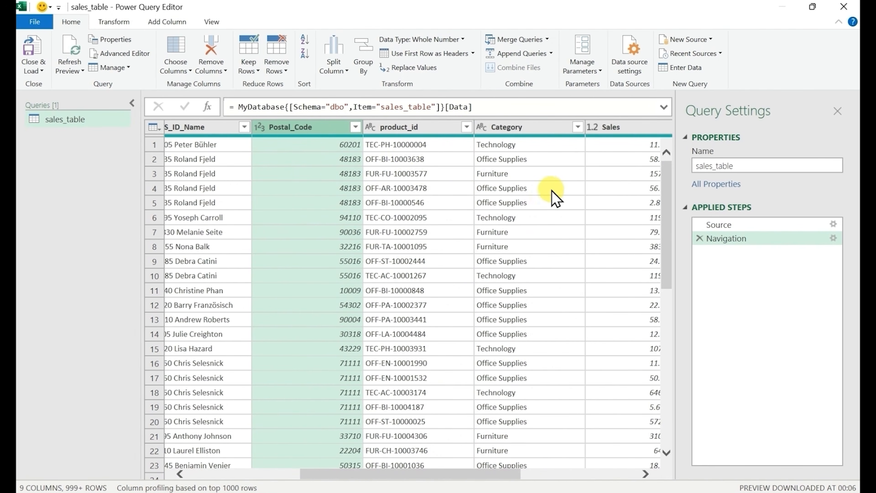
scroll(555, 198, "right", 5)
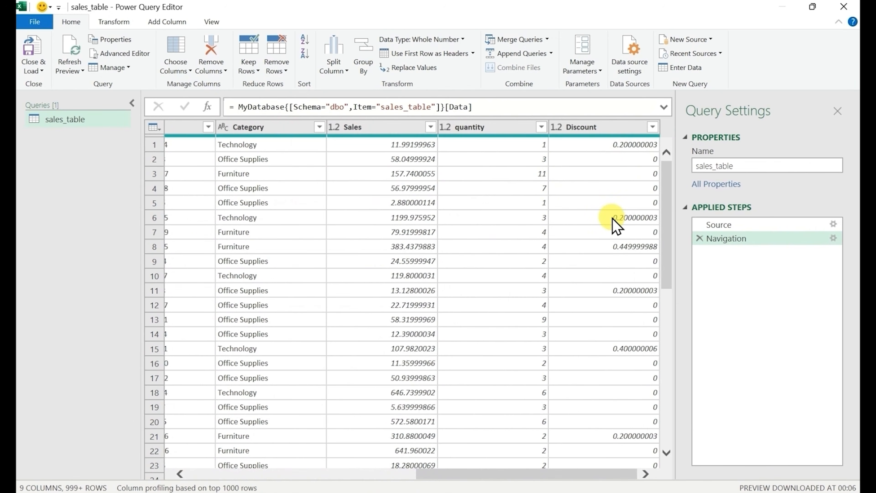
scroll(468, 207, "left", 8)
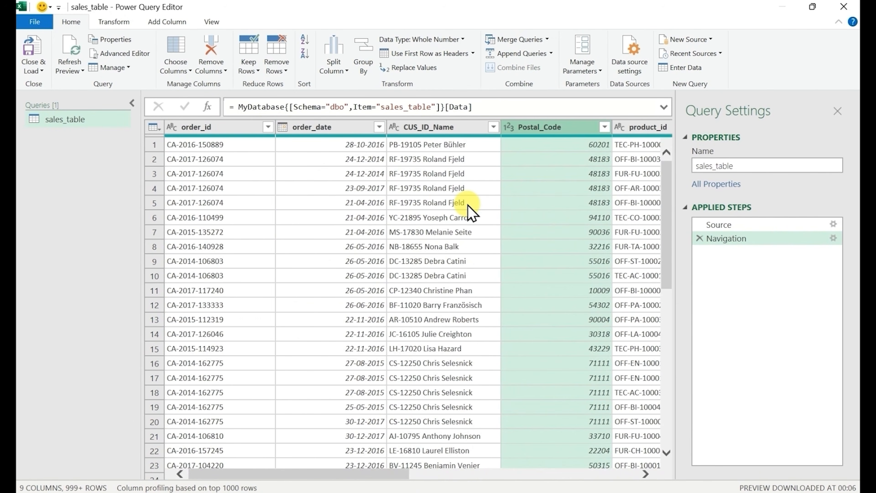
Split the CUS_ID_Name column by the Space delimiter at the left-most delimiter only
left_click(413, 128)
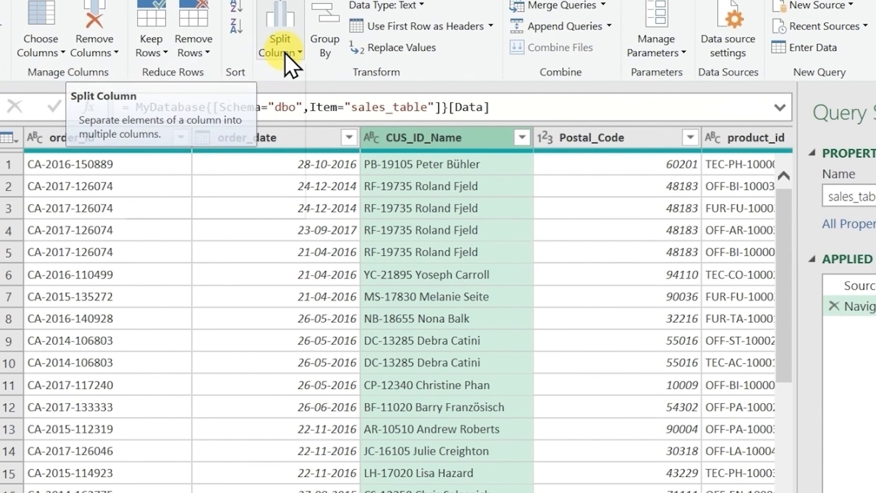
left_click(286, 52)
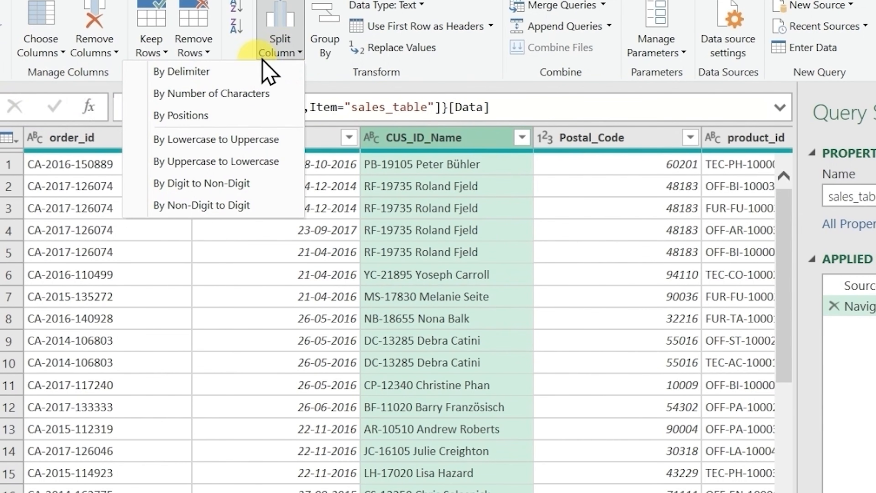
left_click(226, 76)
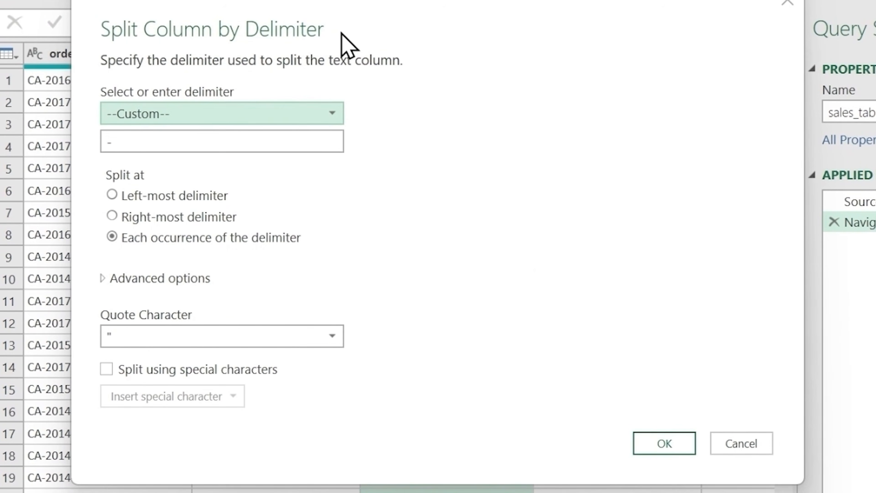
left_click_drag(409, 22, 454, 183)
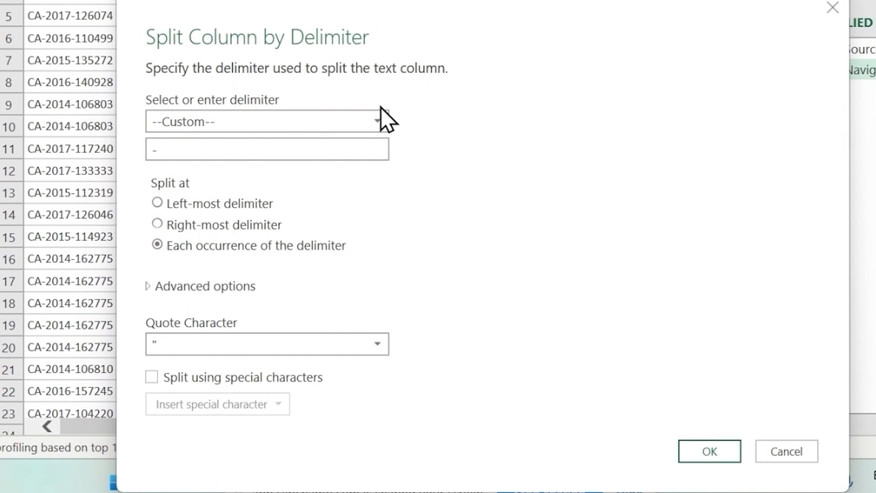
left_click(363, 122)
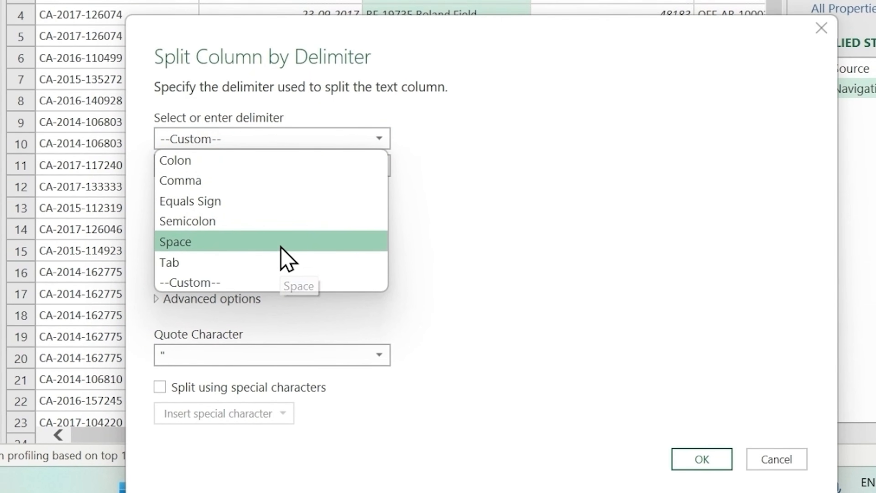
left_click(276, 230)
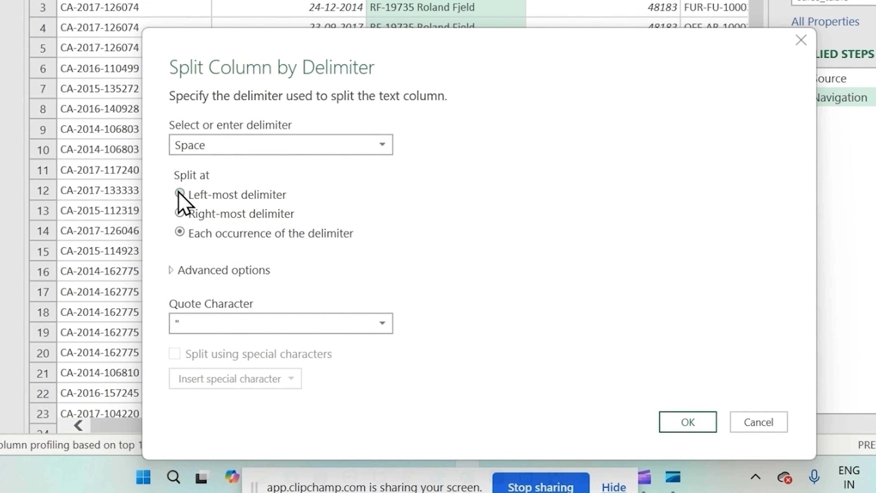
left_click(180, 194)
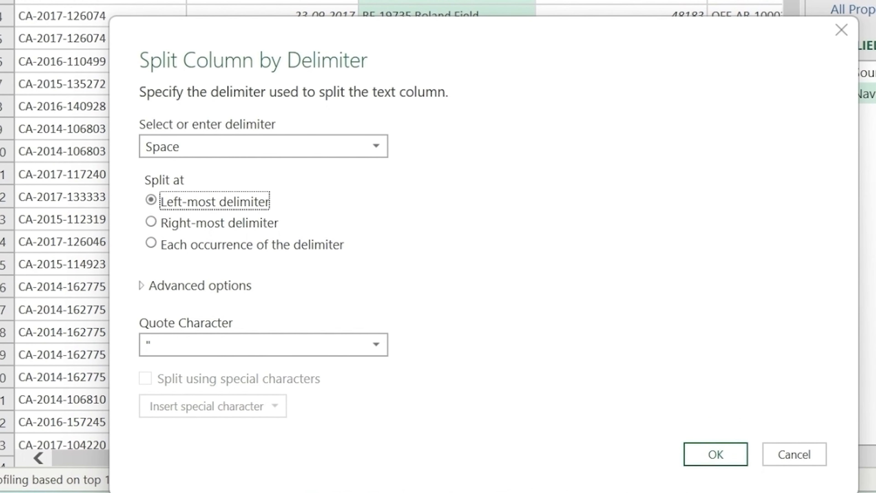
left_click(713, 450)
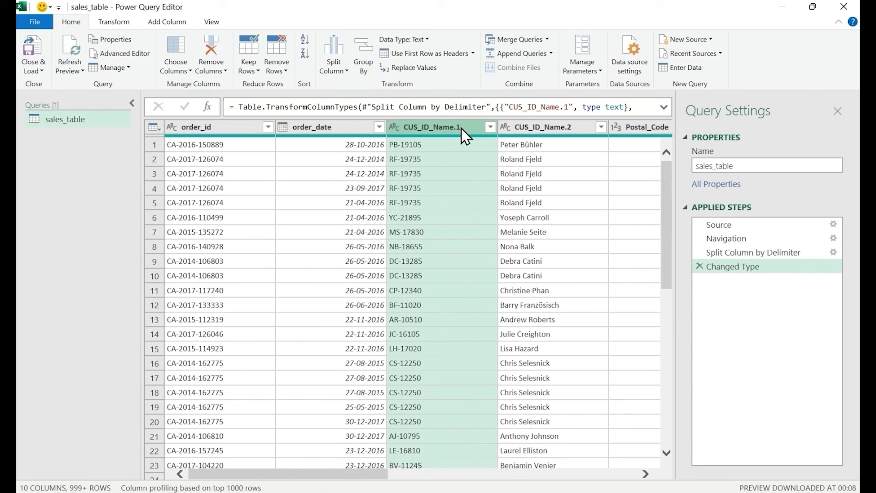
Rename the two split columns, CUS_ID_Name.1 as CUS_ID and CUS_ID_Name.2 as CUS_Name
double_click(462, 129)
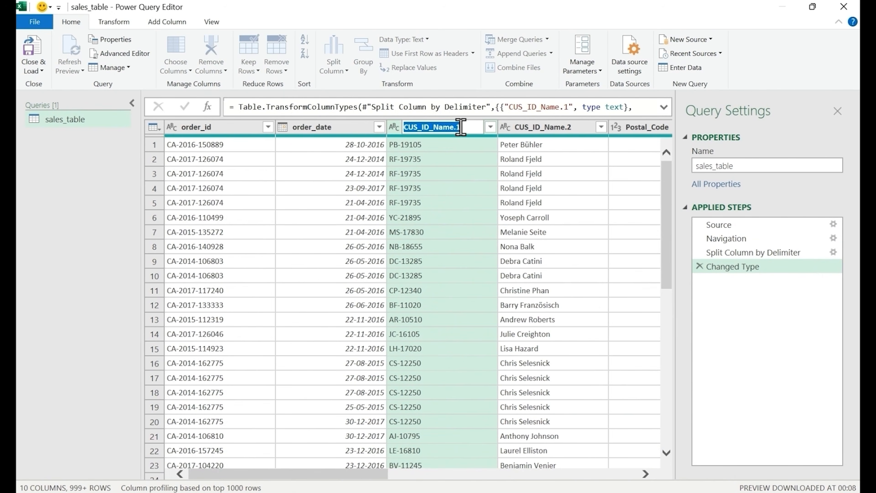
left_click(461, 128)
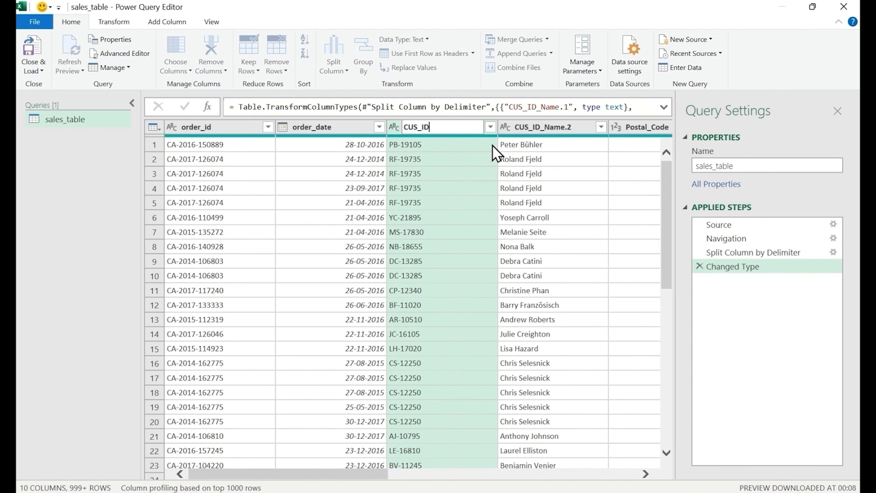
key("Return")
left_click(551, 135)
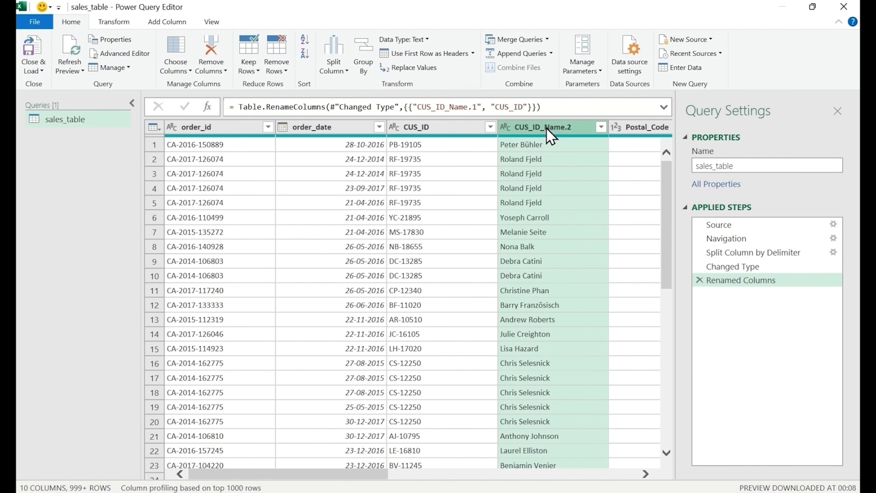
double_click(547, 131)
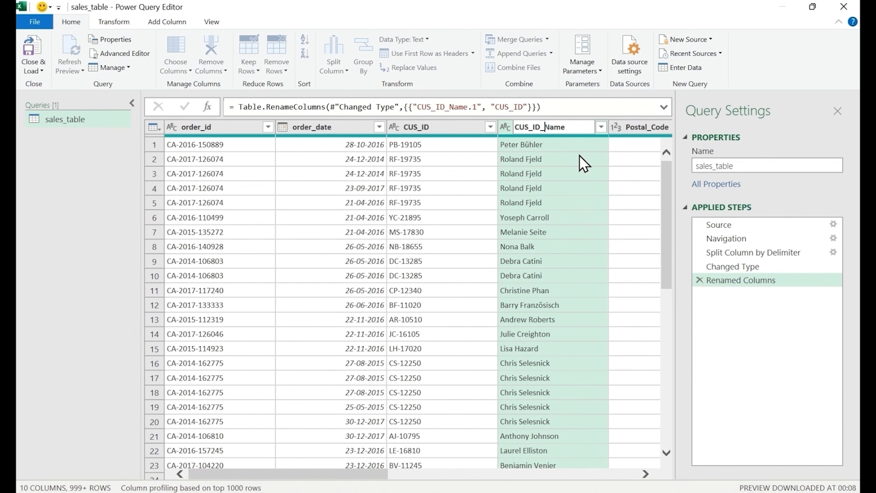
type("CUS_Name")
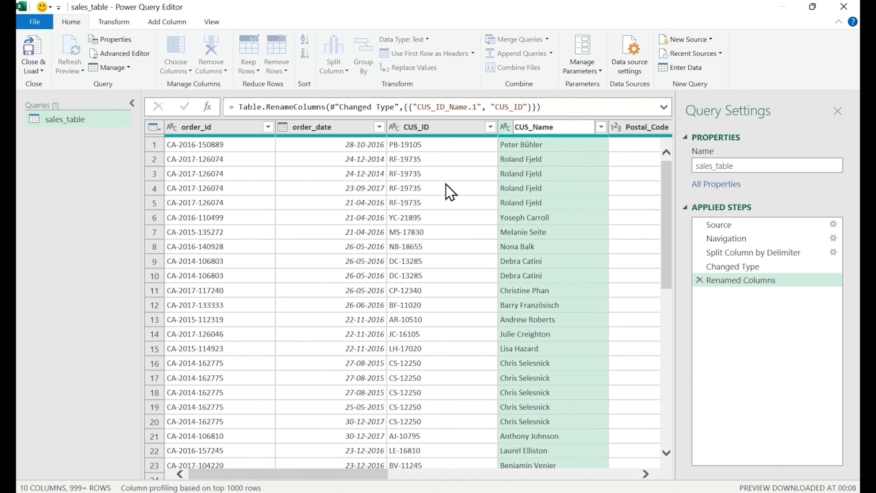
key("Return")
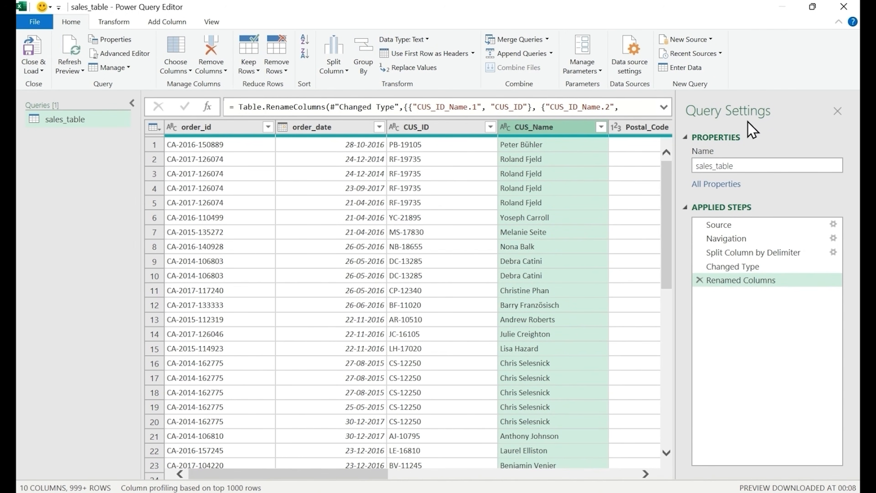
Rename the query as sales_data and load it as a connection only, adding the data to the Data Model
left_click(755, 165)
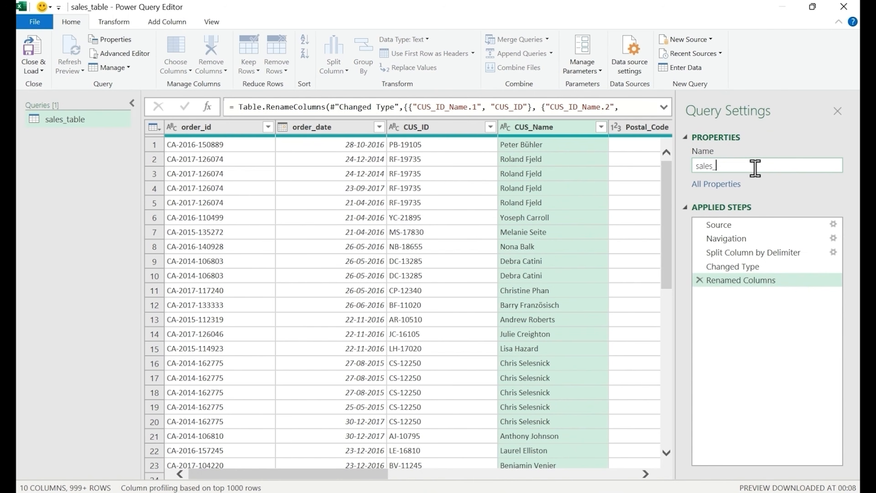
type("data")
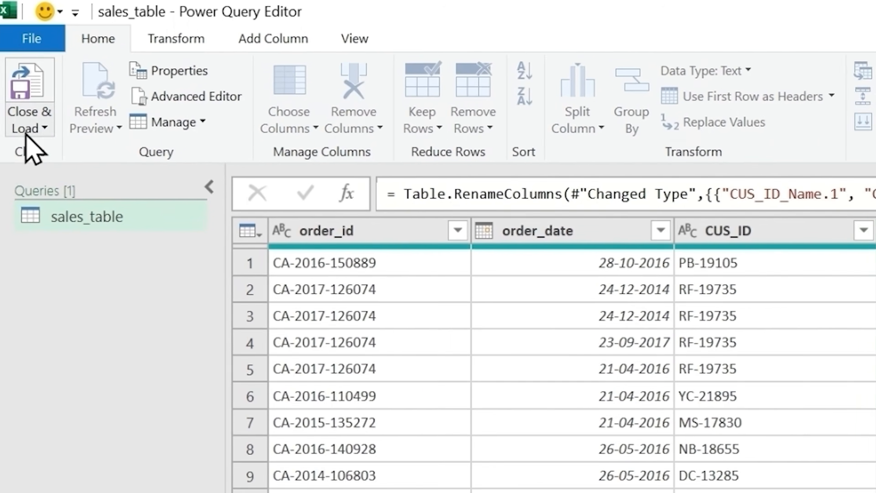
left_click(39, 70)
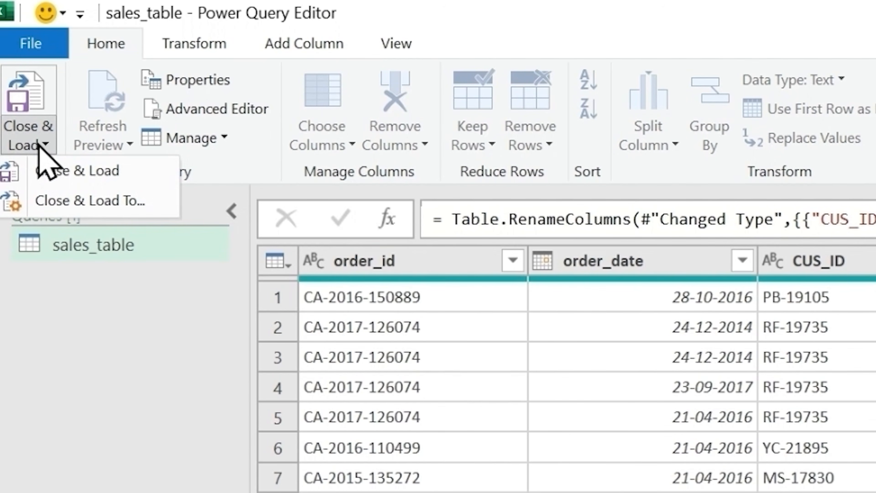
left_click(75, 202)
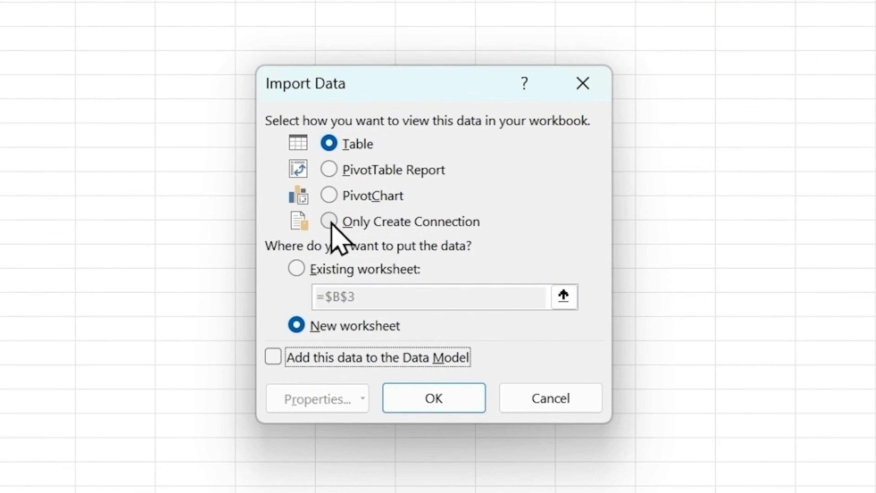
left_click(330, 221)
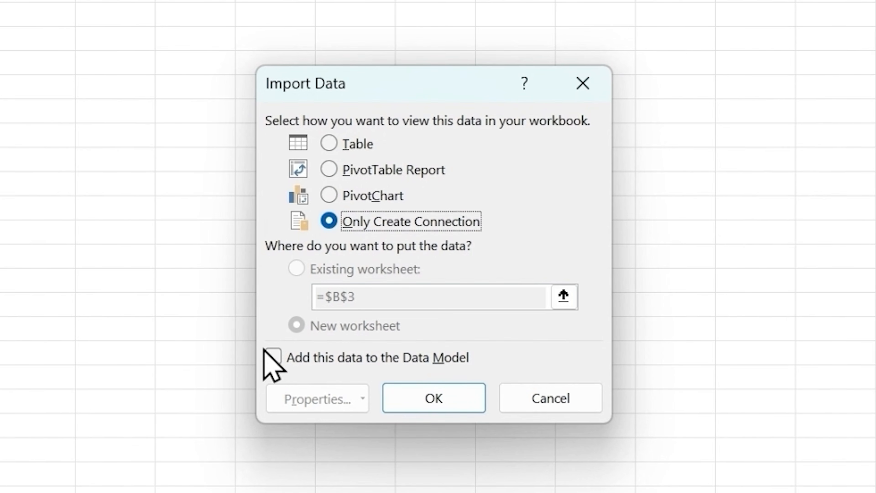
left_click(274, 356)
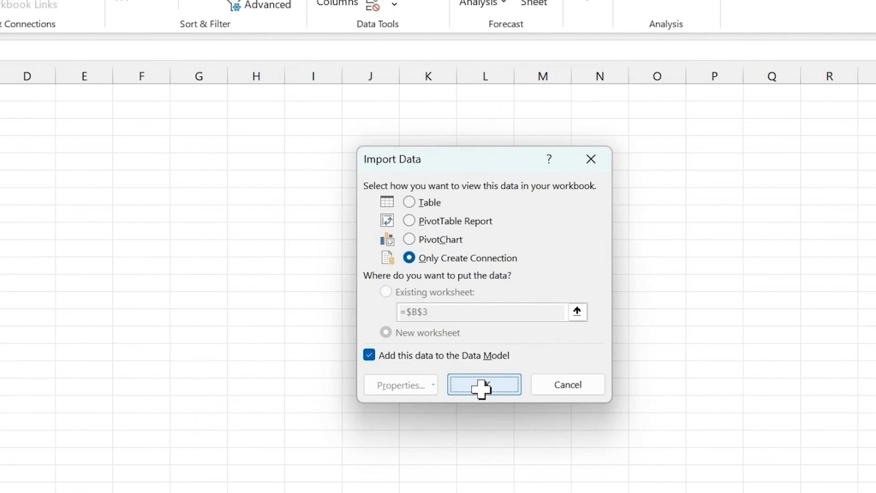
left_click(434, 400)
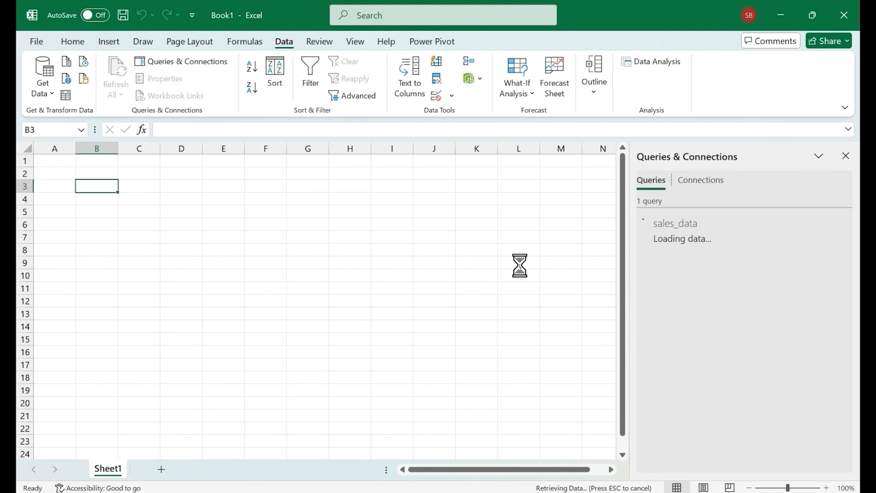
Import the comma-delimited text file postalcode mapping.csv and open its data for transformation in the Power Query Editor
mouse_move(703, 239)
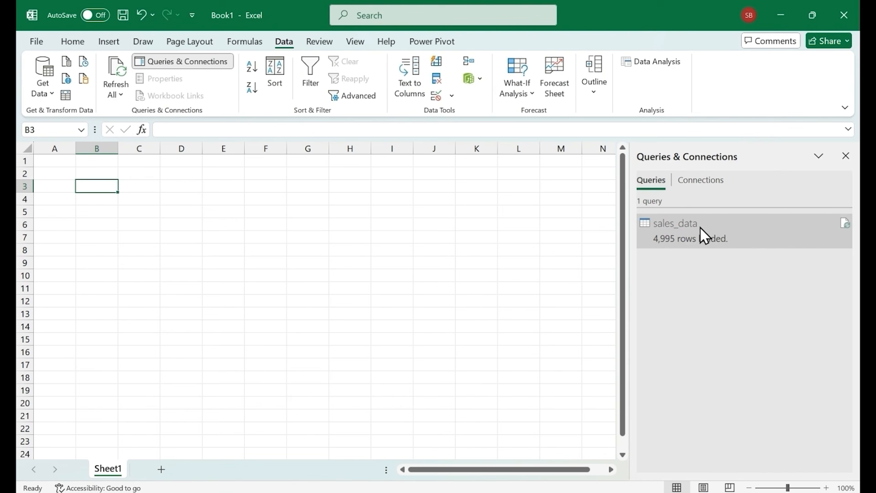
scroll(495, 171, "right", 5)
left_click(42, 93)
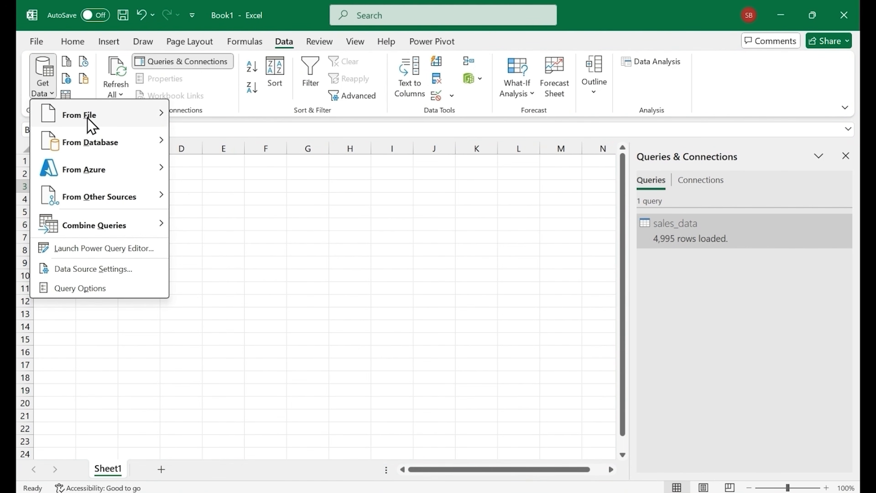
mouse_move(89, 119)
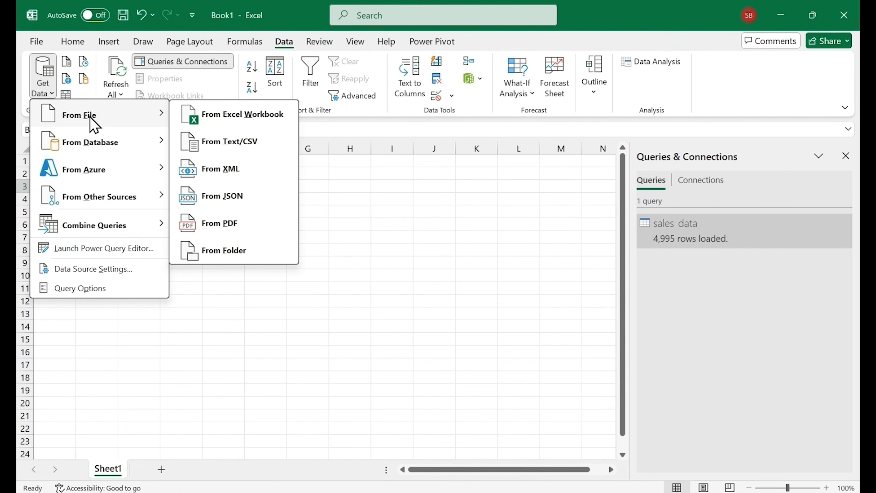
left_click(264, 144)
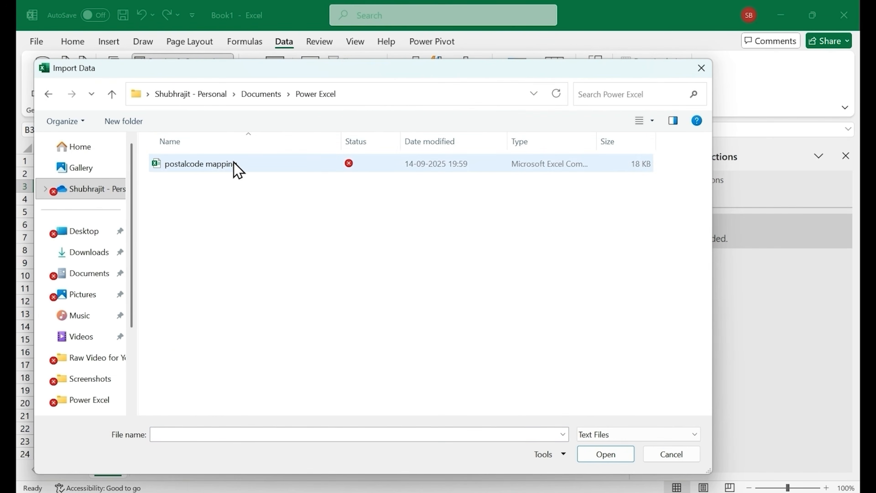
double_click(226, 170)
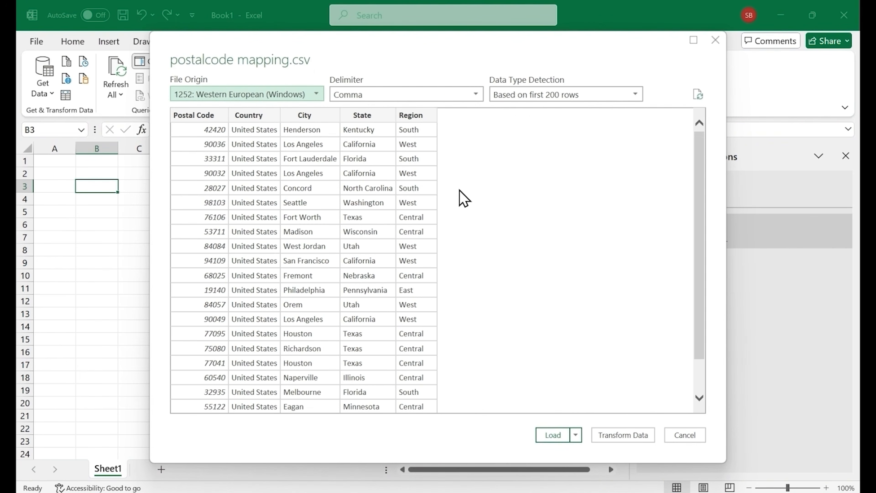
left_click(641, 439)
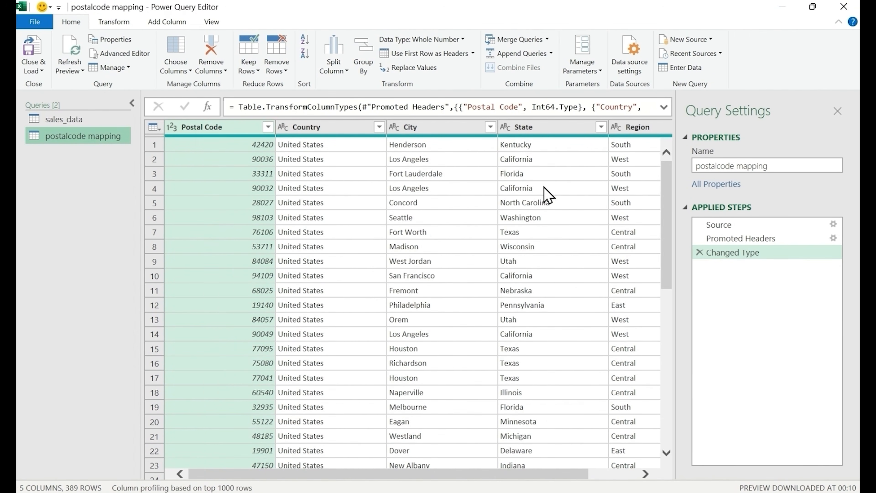
Rename the postalcode mapping query as geo details
scroll(546, 193, "right", 2)
triple_click(781, 168)
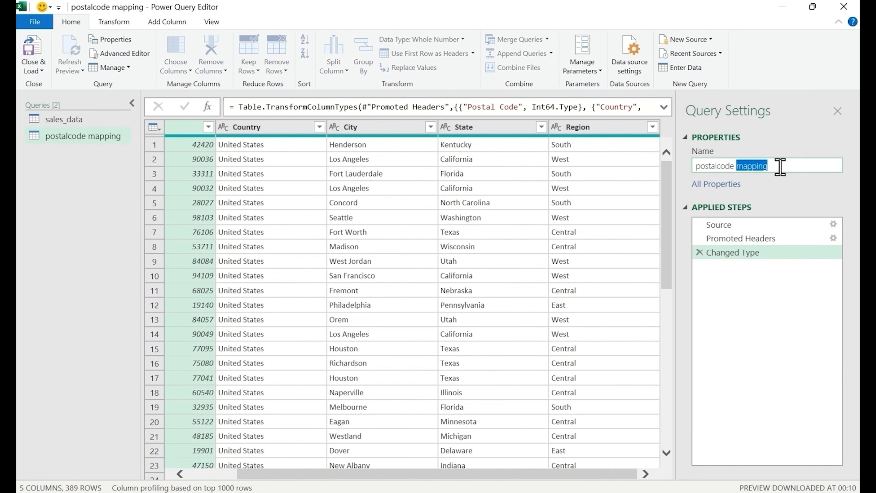
type("geo details")
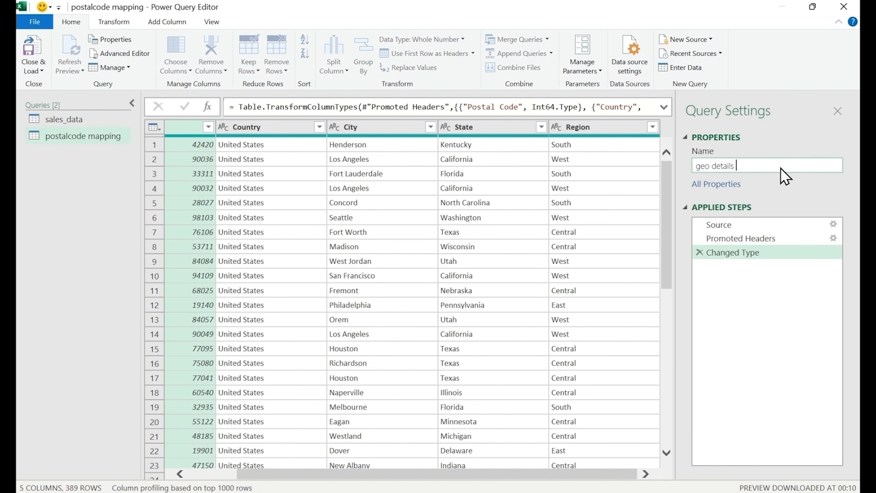
left_click(38, 64)
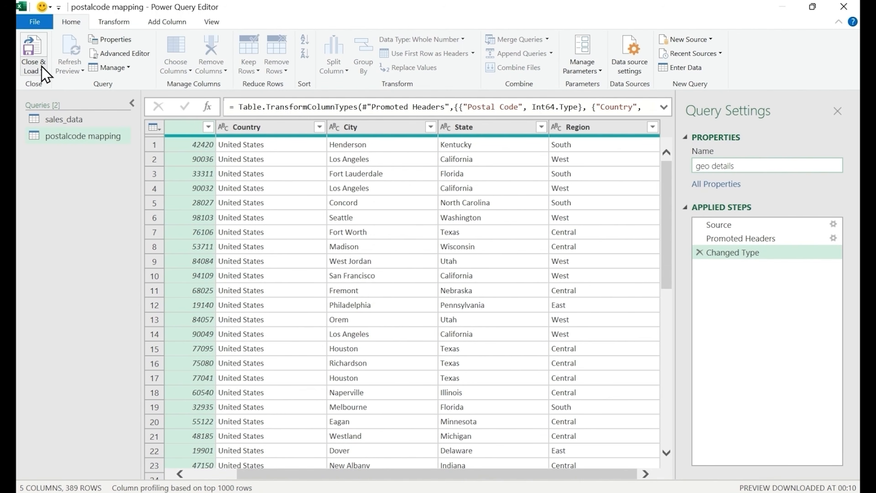
Load the geo details query as a connection only and add its data to the Data Model
left_click(33, 69)
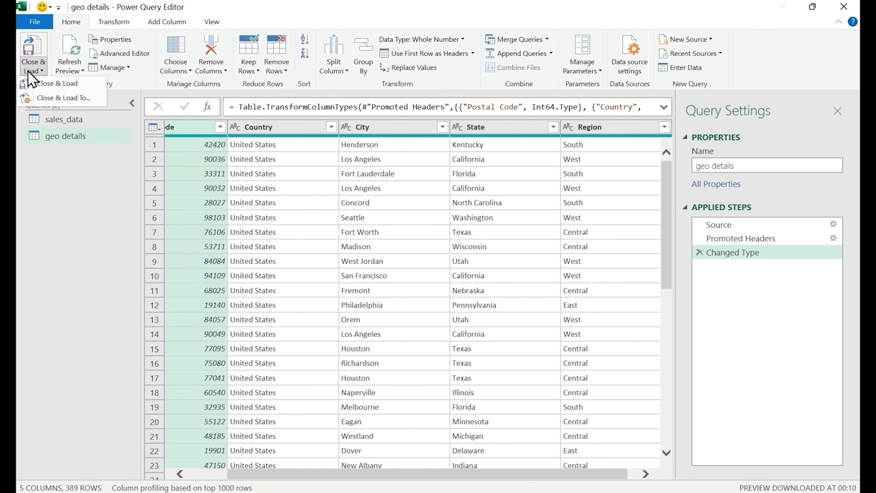
left_click(52, 99)
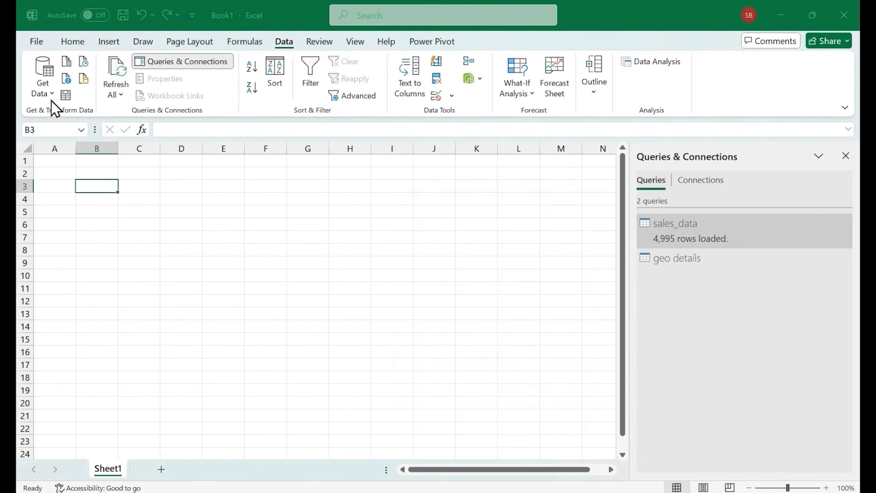
left_click(462, 282)
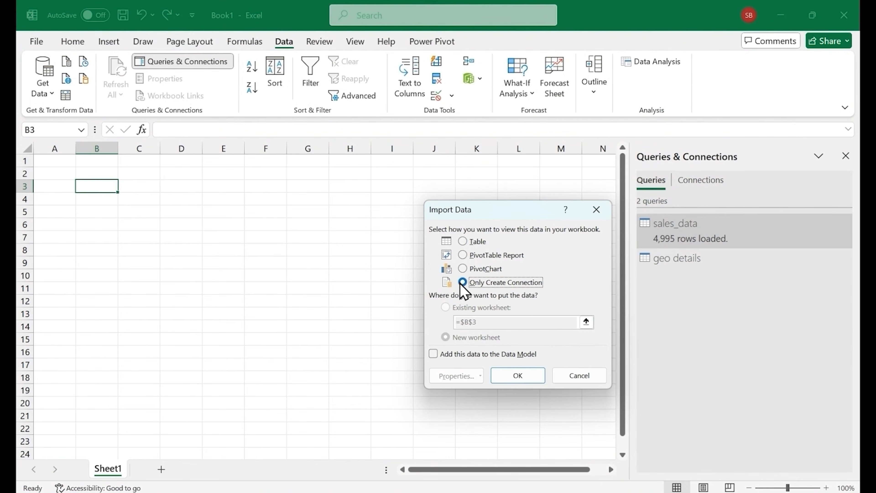
left_click(434, 354)
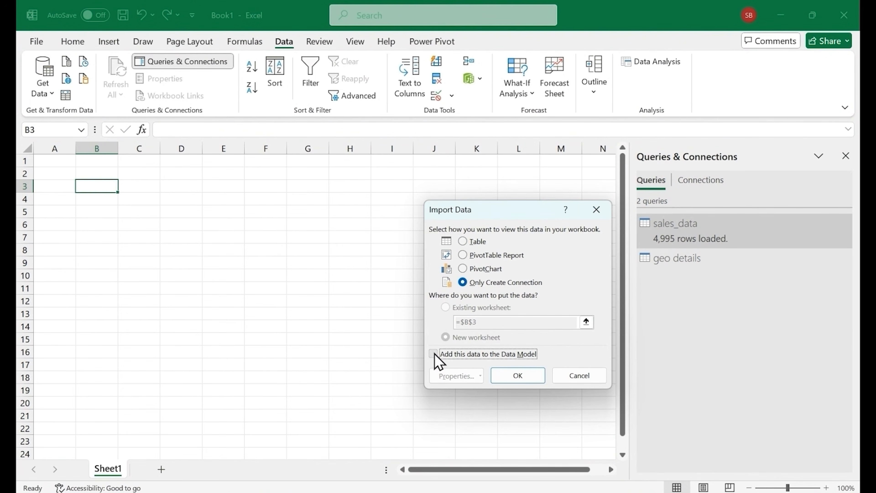
left_click(518, 375)
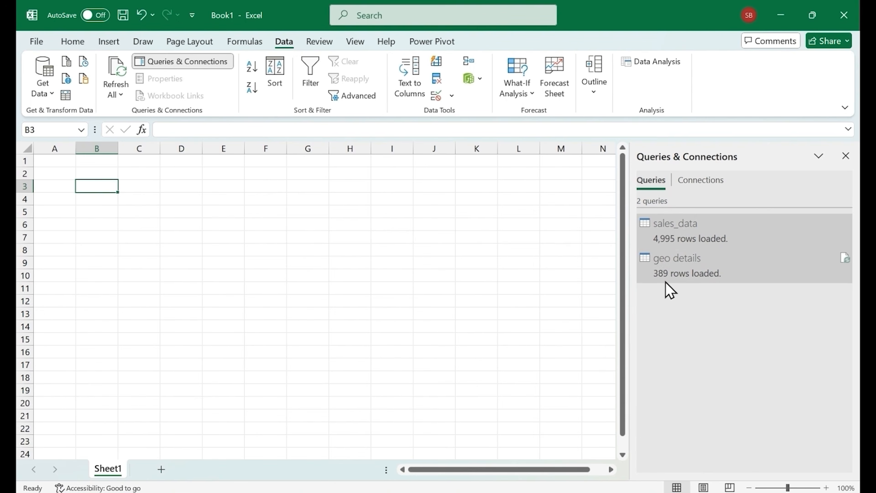
Start a PDF import and connect to the file segment mapping.pdf
mouse_move(664, 276)
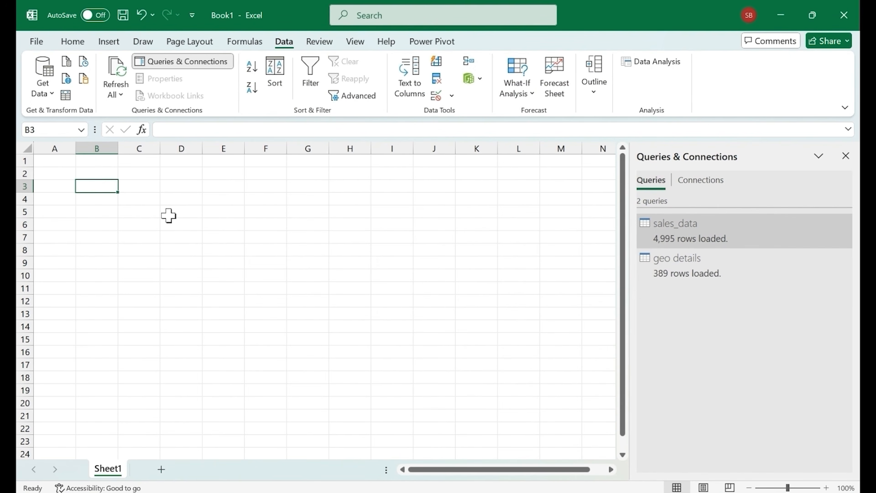
left_click(46, 96)
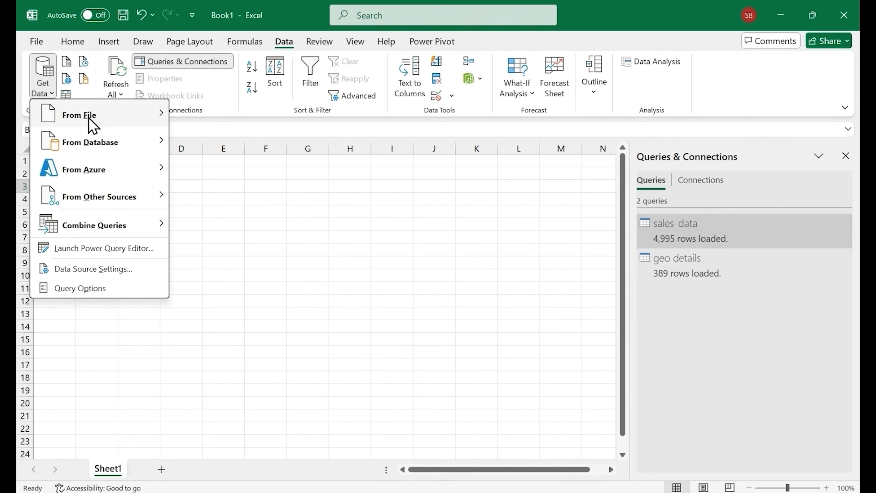
mouse_move(92, 124)
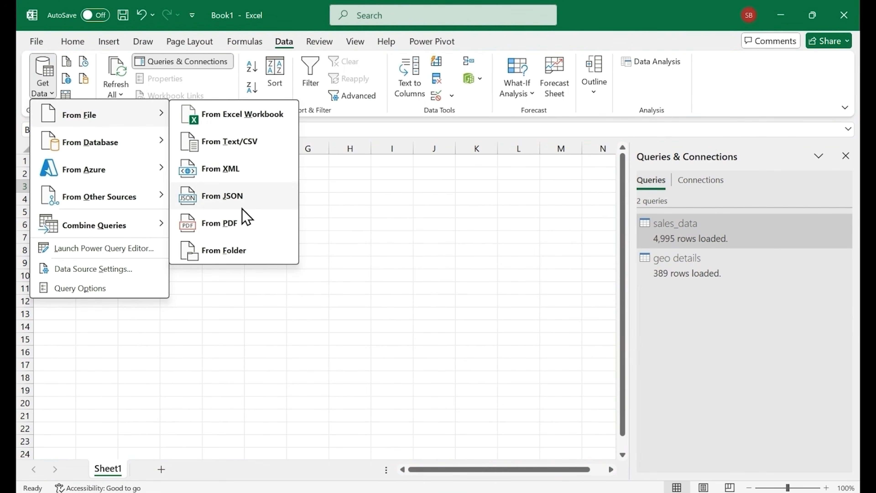
left_click(244, 224)
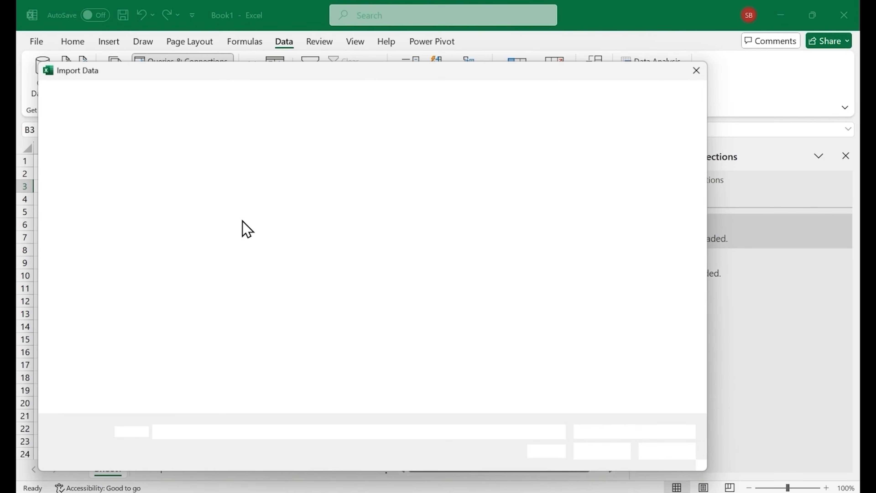
double_click(229, 208)
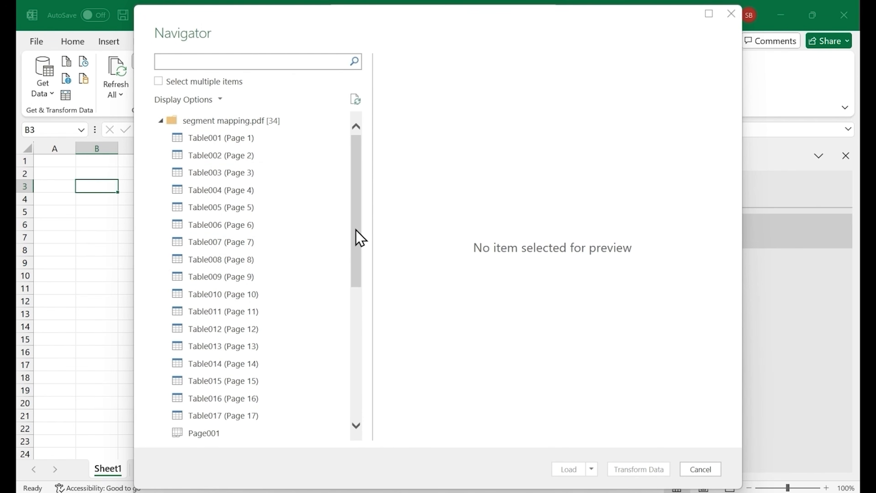
Preview Table001 (Page 1), and open the whole segment mapping.pdf source for transformation instead of a single table
left_click_drag(358, 237, 358, 200)
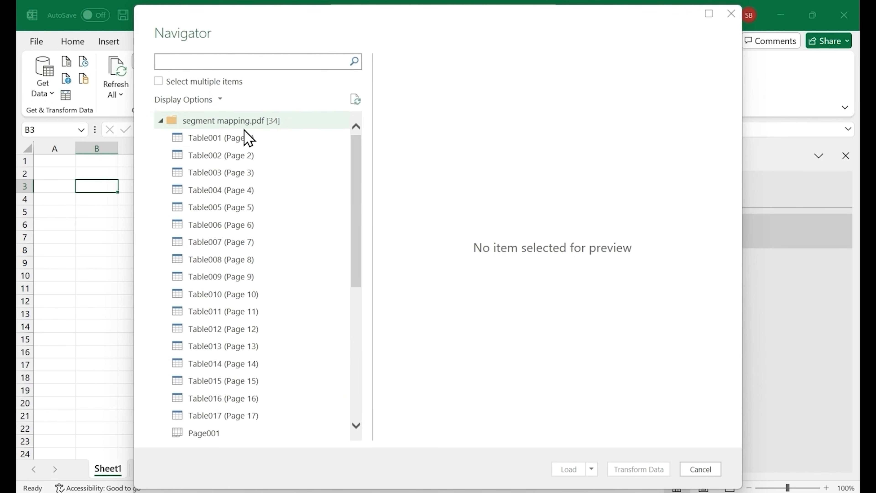
left_click(242, 140)
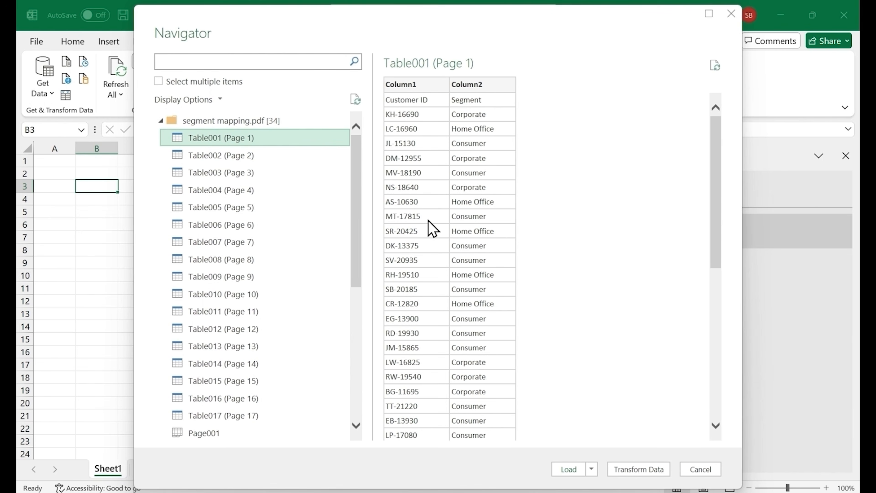
scroll(487, 313, "down", 8)
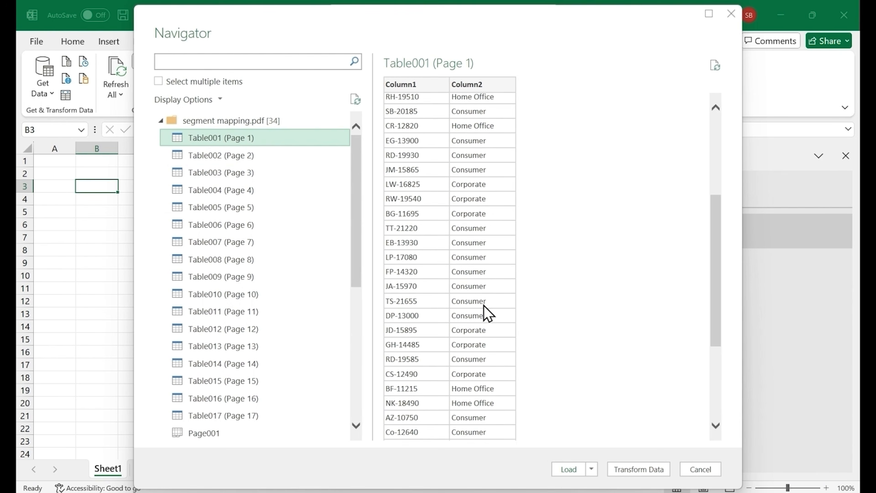
left_click(244, 123)
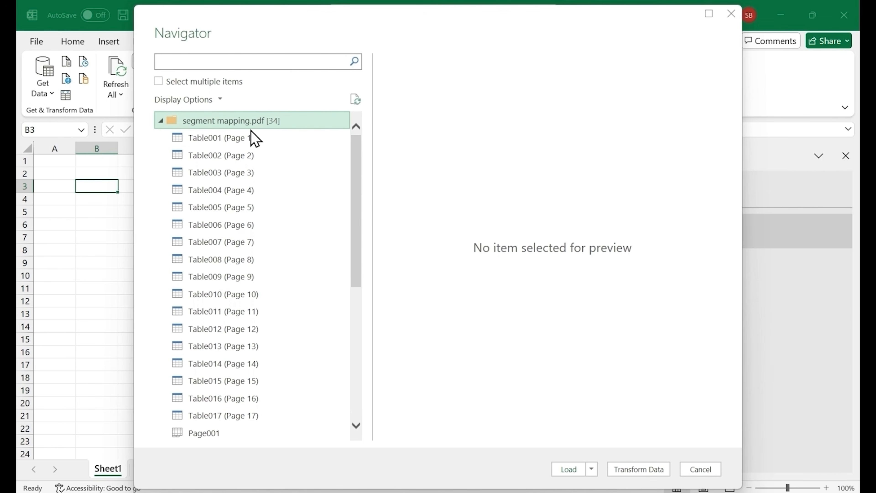
left_click(633, 473)
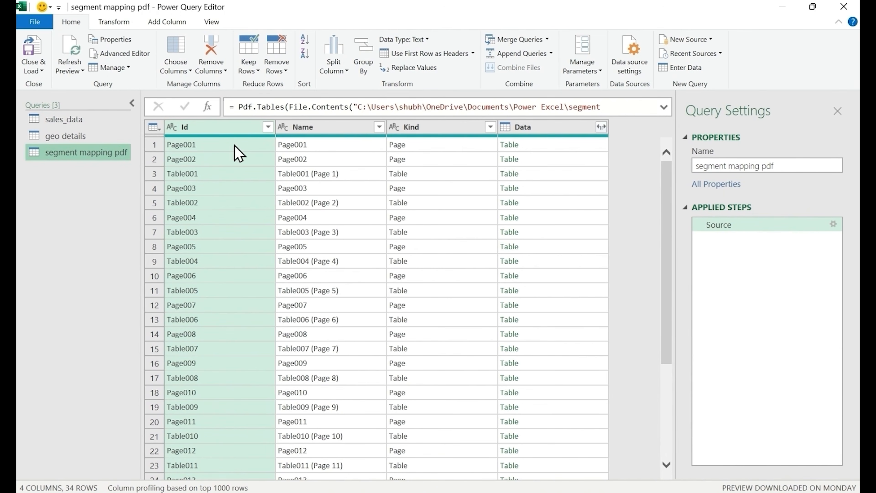
Filter the Id column to keep only the items Table001 to Table017, excluding every Page item
left_click(268, 129)
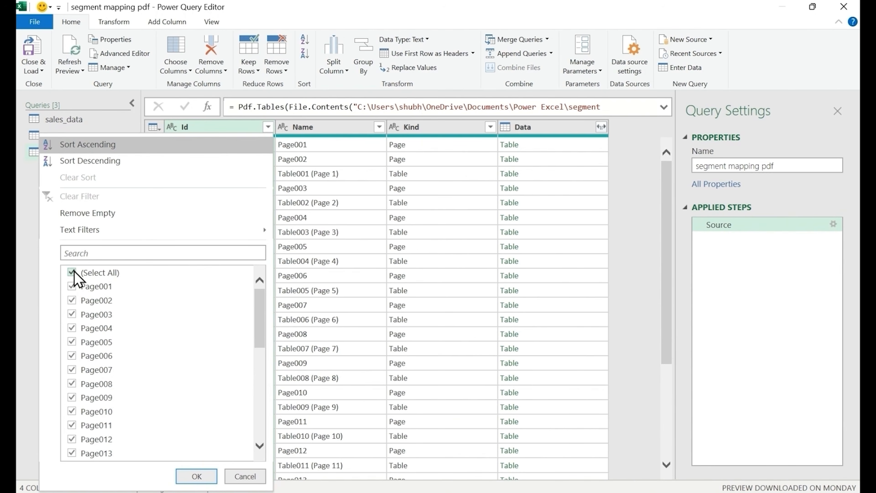
left_click(73, 273)
scroll(178, 332, "down", 10)
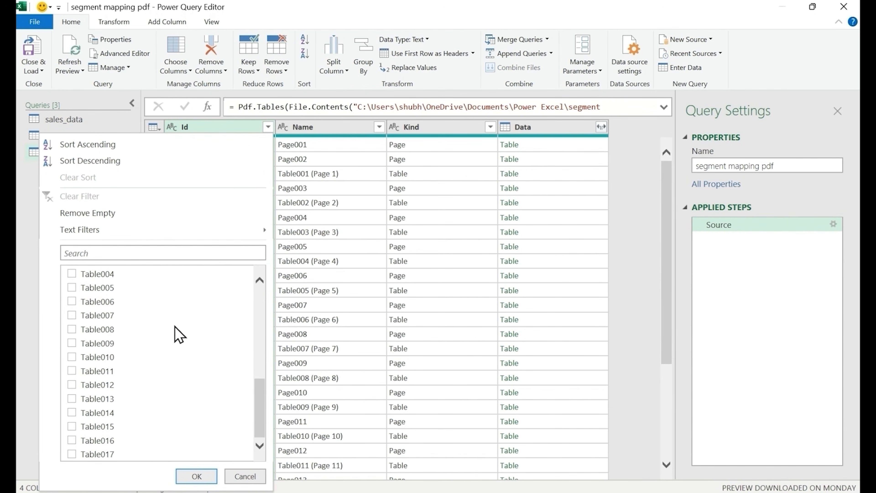
scroll(178, 334, "up", 4)
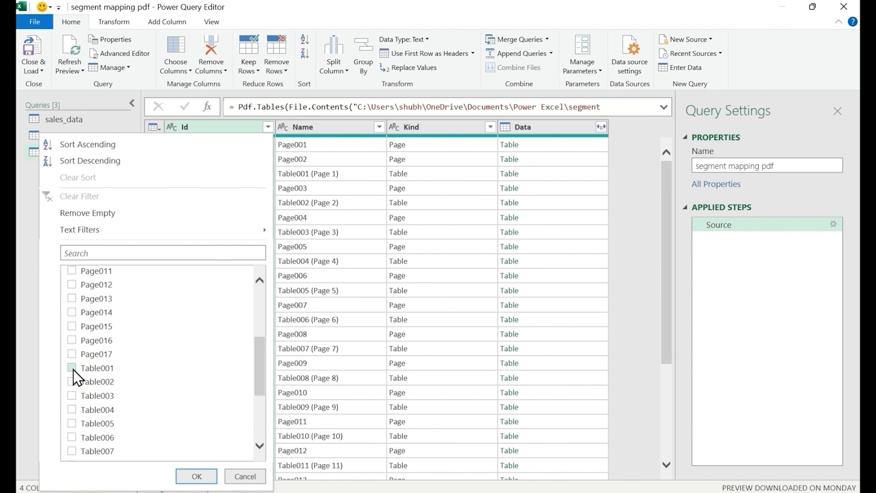
left_click(72, 368)
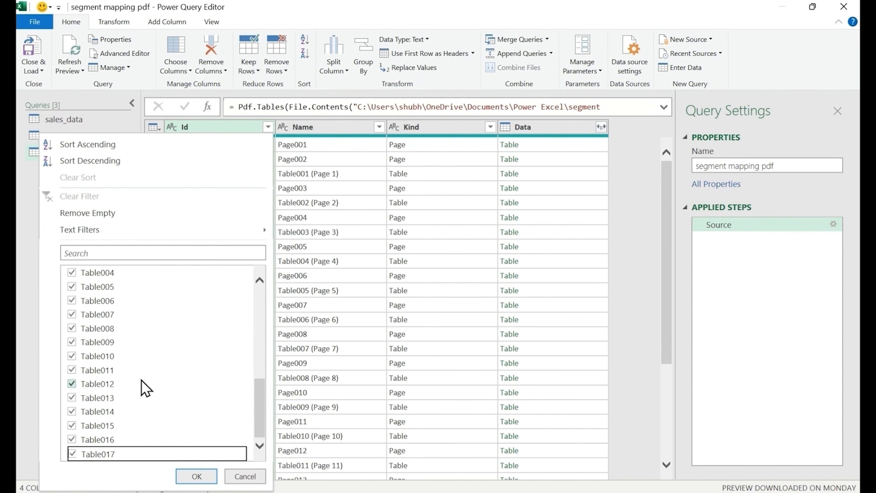
scroll(141, 381, "up", 4)
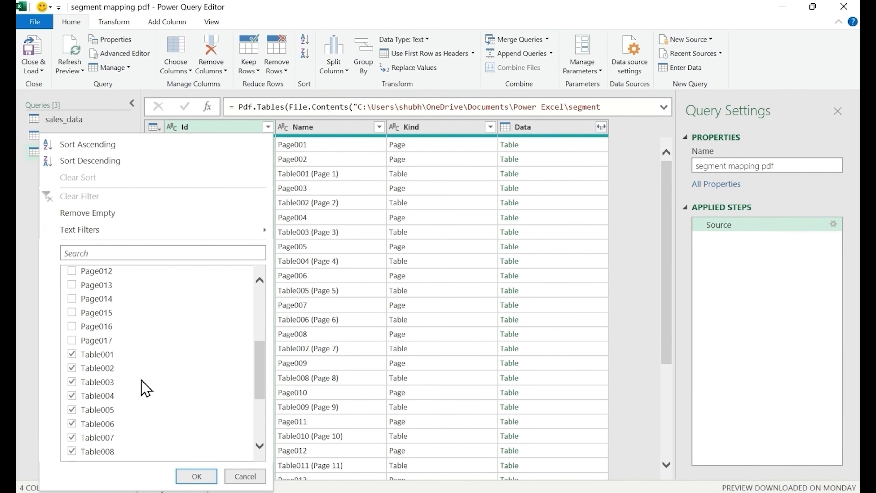
scroll(141, 379, "up", 1)
left_click(197, 476)
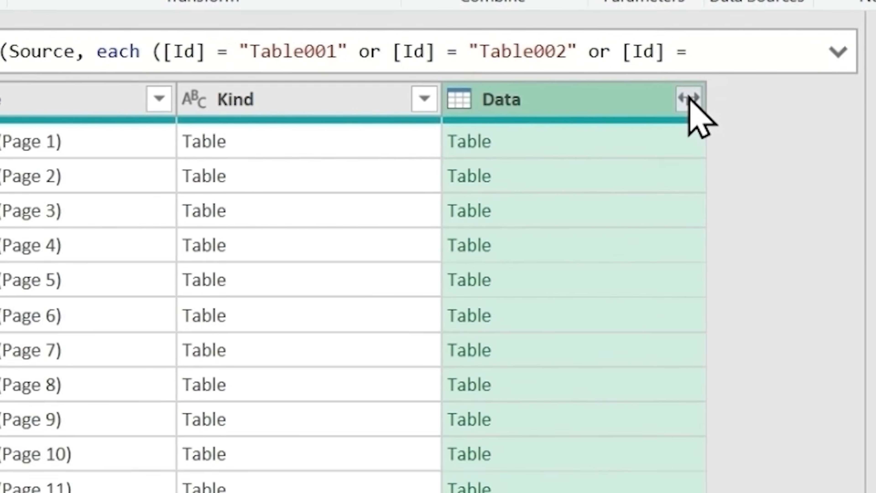
Expand the Data column into Column1 and Column2, using the original column name as prefix
left_click(716, 91)
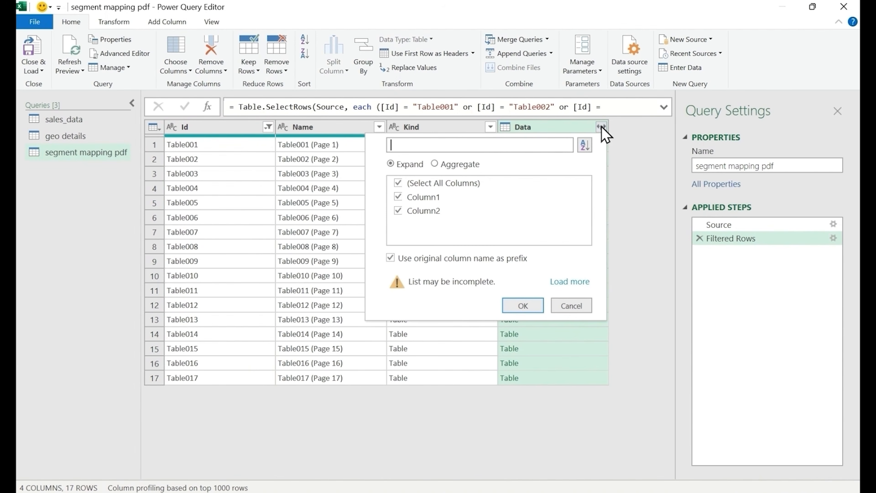
left_click(520, 312)
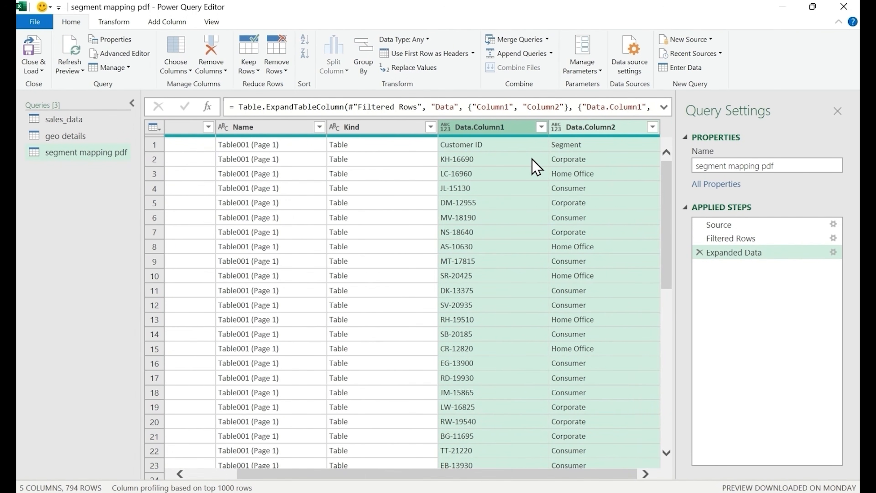
Remove all columns other than Data.Column1 and Data.Column2, and promote the first row to headers
right_click(482, 128)
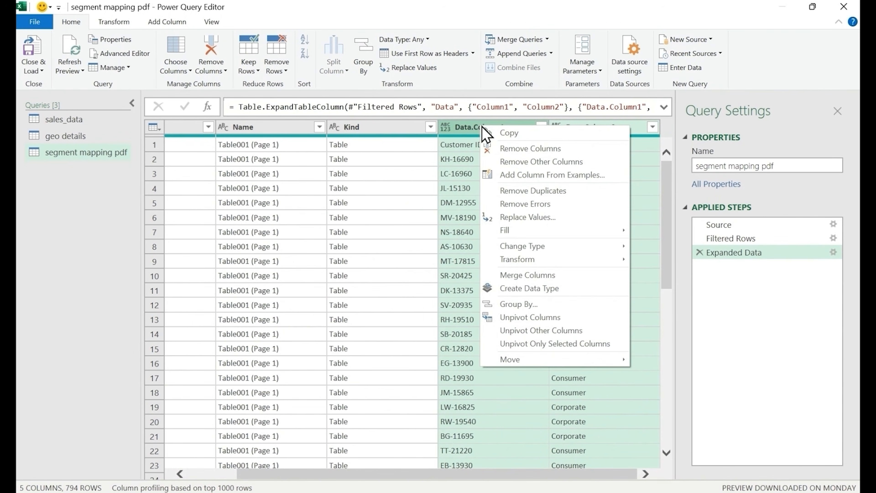
left_click(527, 162)
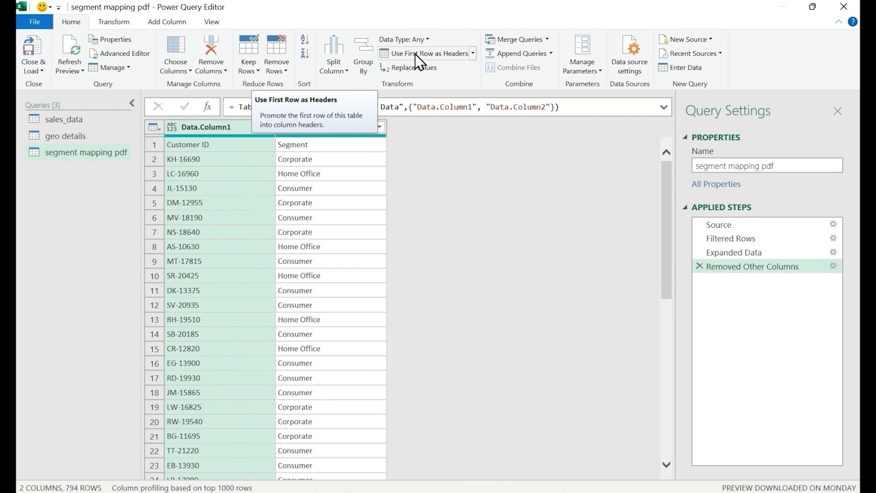
left_click(415, 54)
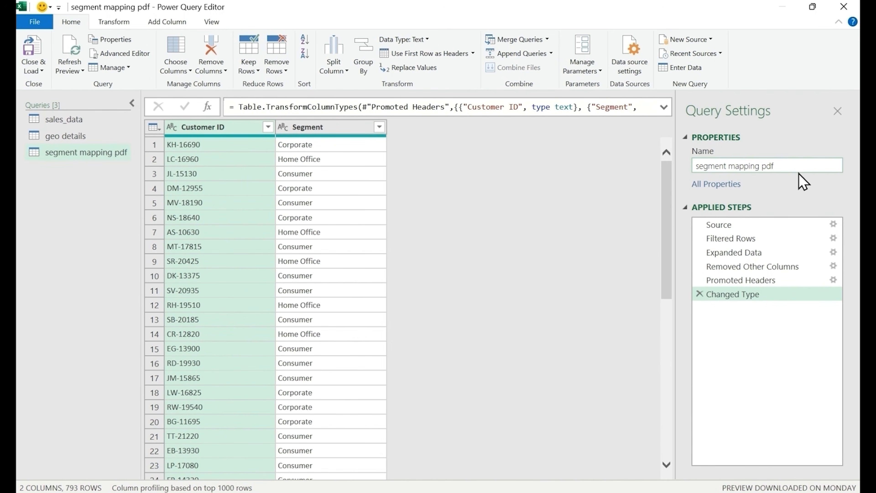
Rename the PDF query as customer segment and load it as a connection only, added to the Data Model
left_click(795, 167)
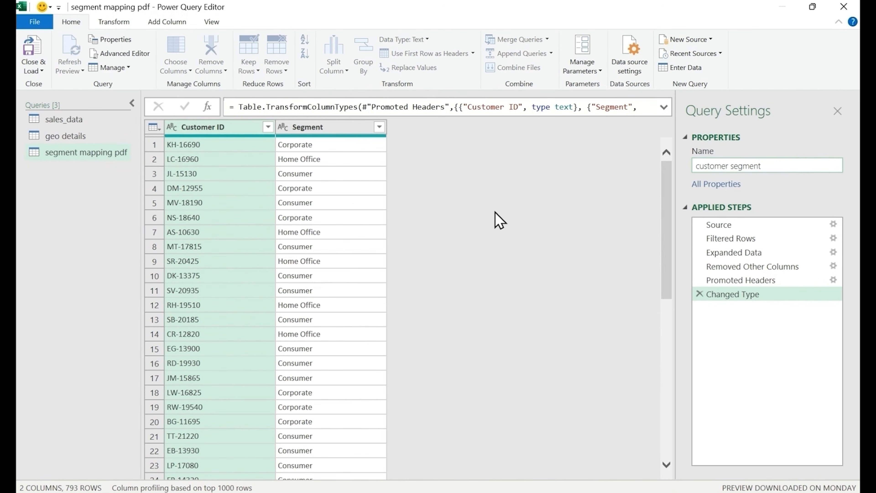
left_click(482, 206)
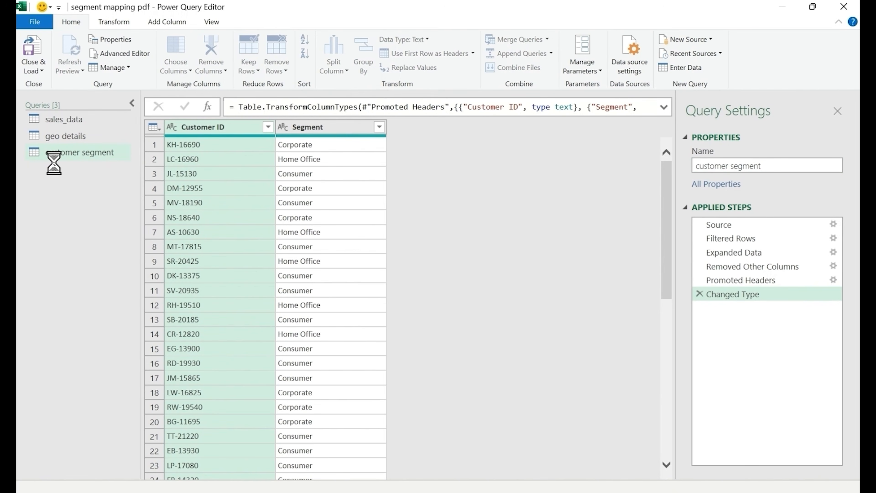
left_click(45, 68)
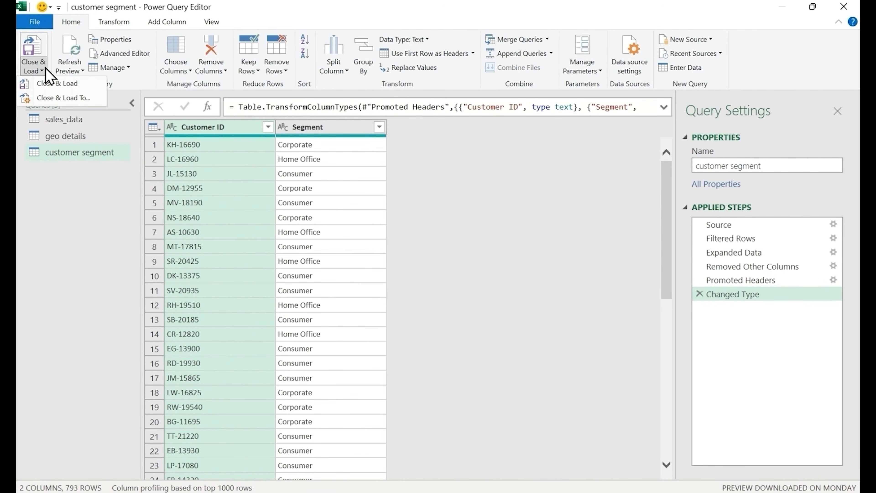
left_click(67, 99)
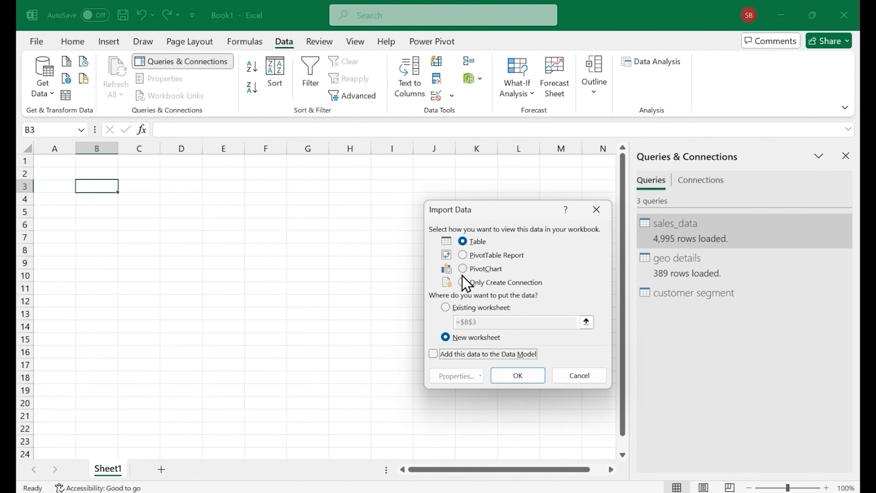
left_click(463, 282)
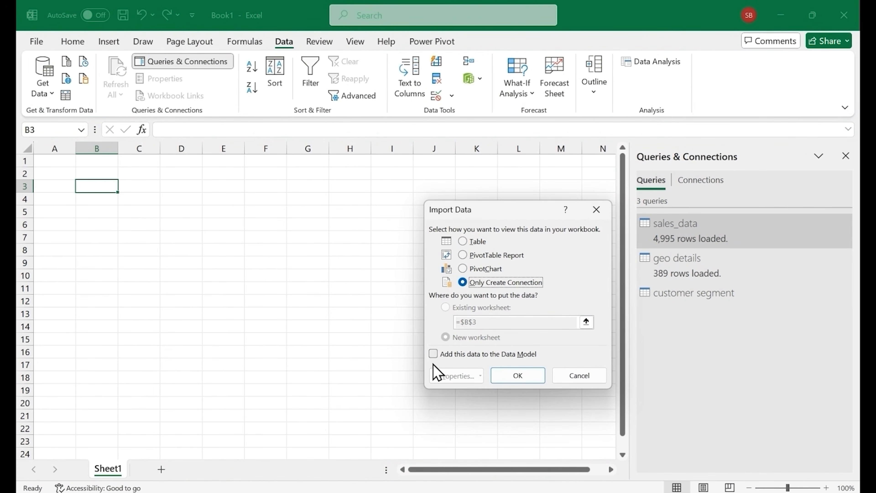
left_click(434, 354)
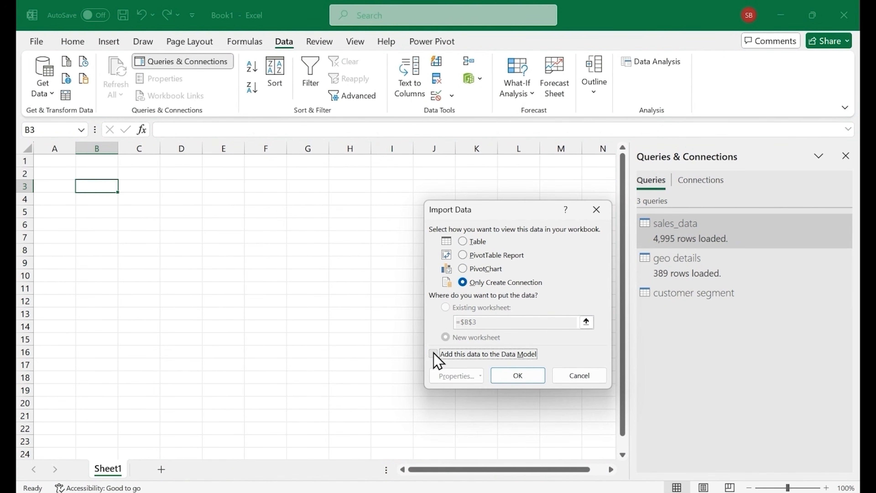
left_click(510, 379)
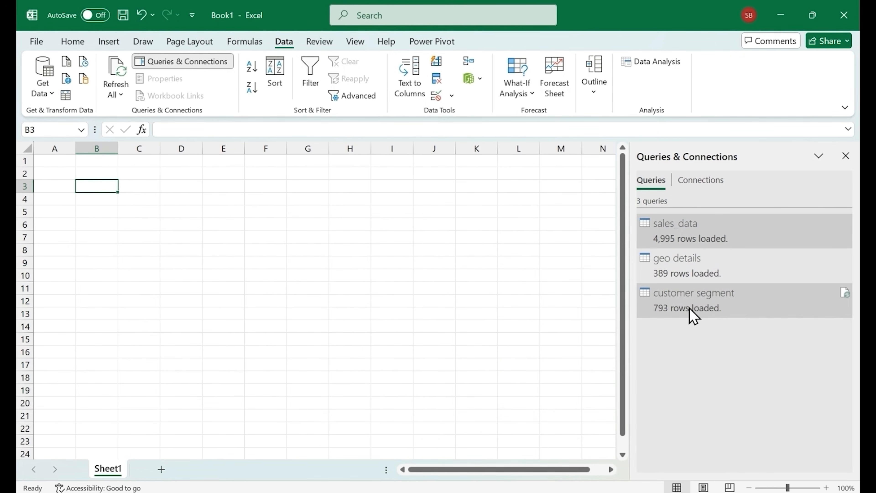
Open the Data Model in Power Pivot and look through the sales_data, geo details and customer segment tables
mouse_move(686, 309)
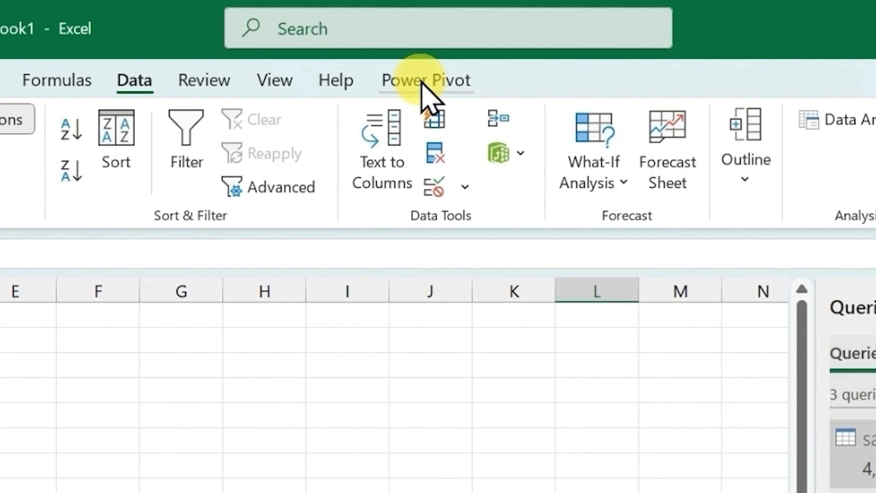
left_click(431, 42)
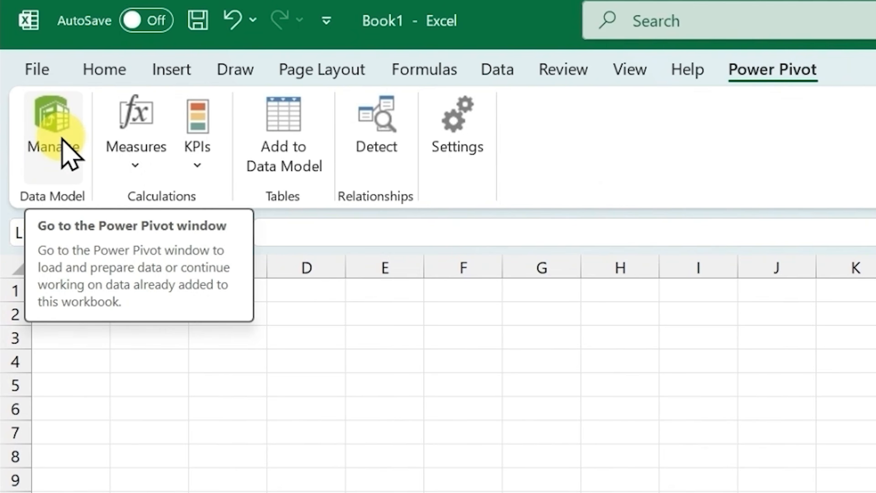
left_click(62, 138)
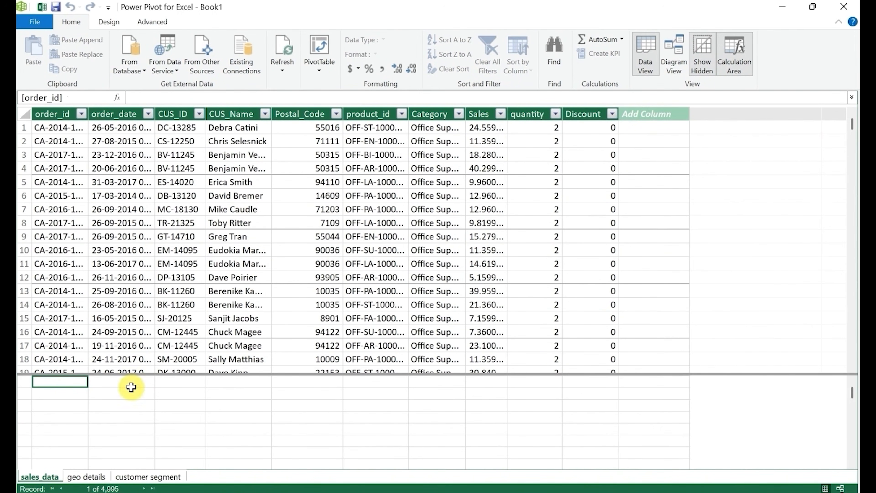
left_click(88, 478)
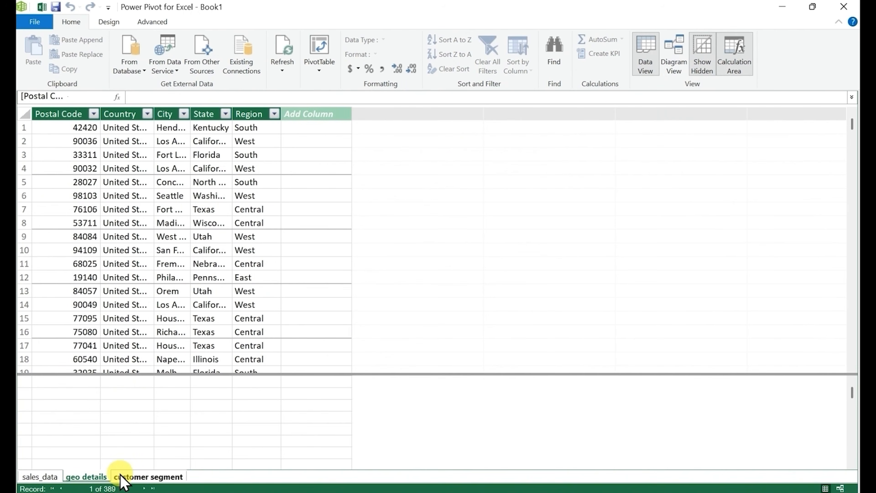
left_click(136, 479)
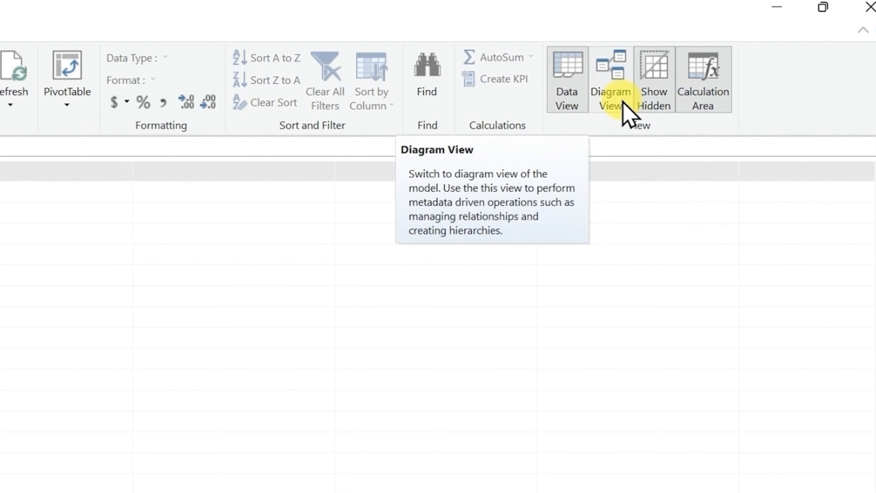
Show the model as a diagram and enlarge the sales_data and geo details tables to fit all their fields
left_click(623, 102)
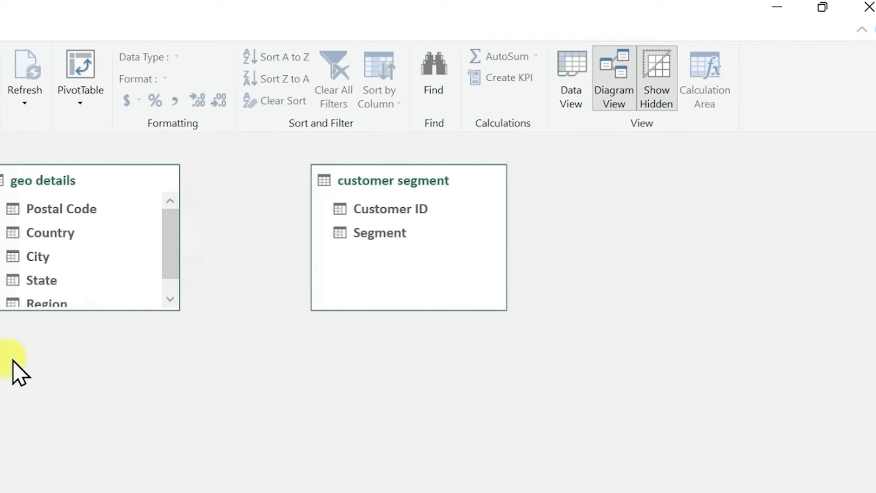
left_click_drag(0, 305, 0, 431)
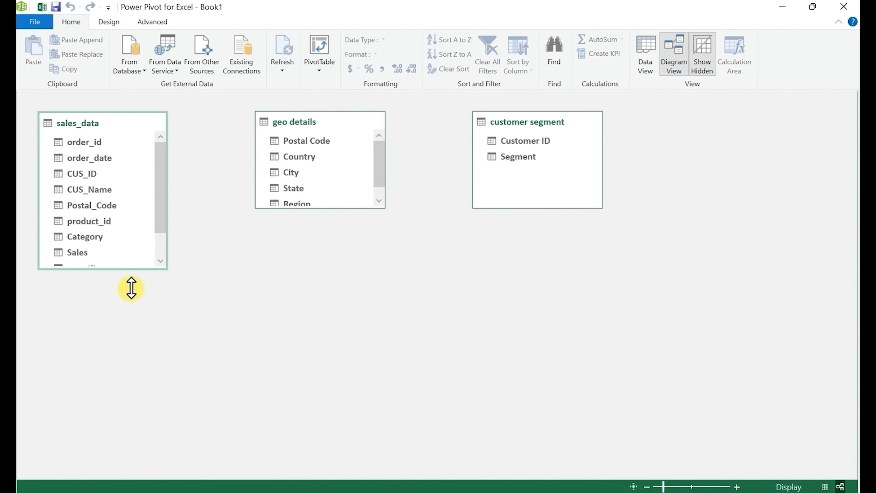
mouse_move(131, 288)
left_mouse_down()
mouse_move(135, 322)
mouse_move(135, 303)
left_mouse_up()
left_click_drag(335, 210, 336, 235)
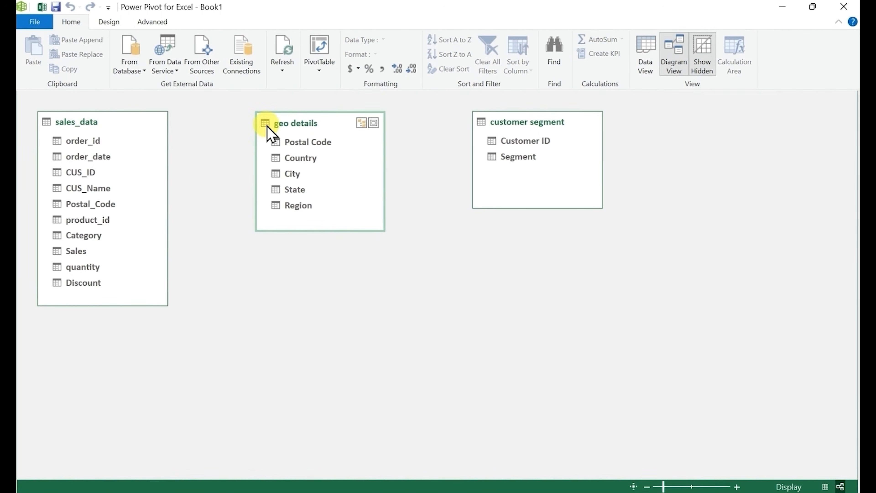
Rearrange the diagram so that sales_data sits between the geo details and customer segment tables
left_click_drag(119, 111, 186, 180)
left_click_drag(231, 196, 515, 251)
left_click_drag(331, 131, 159, 142)
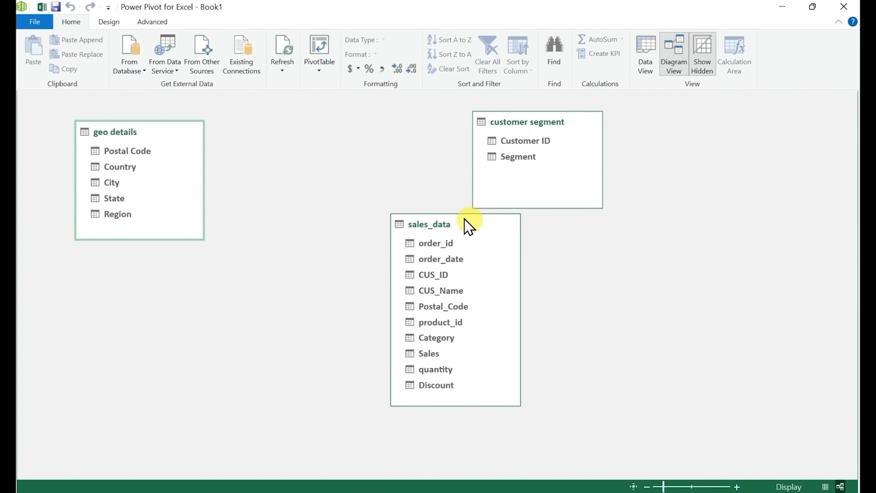
left_click(489, 235)
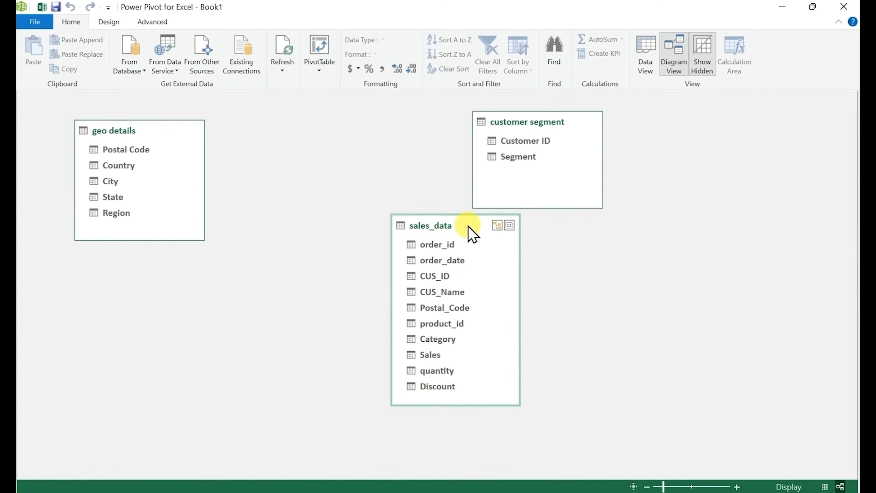
left_click_drag(466, 226, 357, 151)
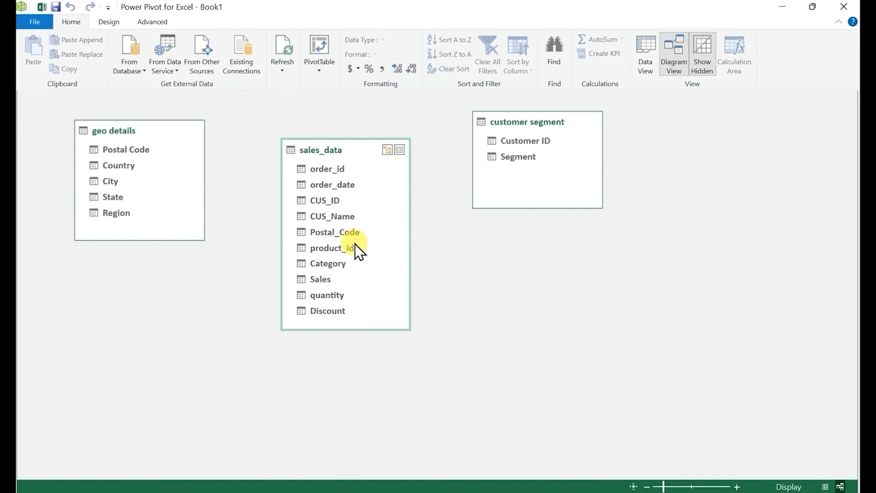
Relate sales_data to geo details by postal code and to customer segment by customer ID, and close Power Pivot
left_click_drag(348, 234, 138, 154)
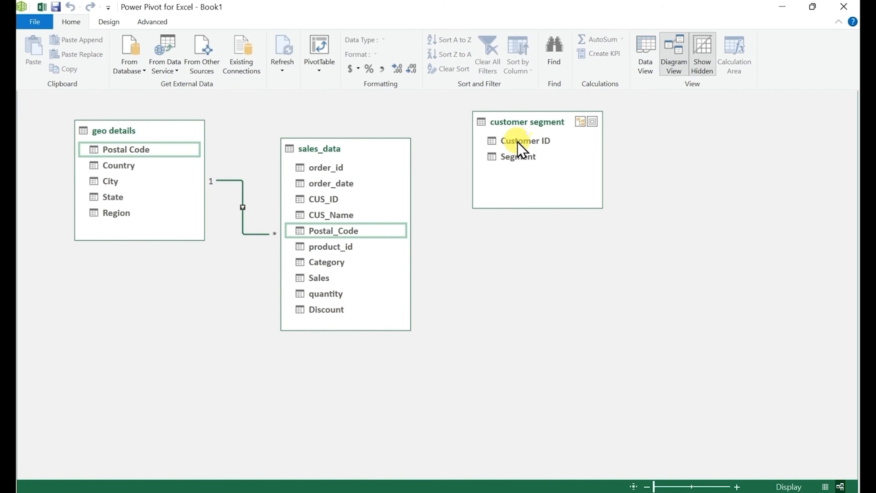
left_click_drag(518, 143, 339, 202)
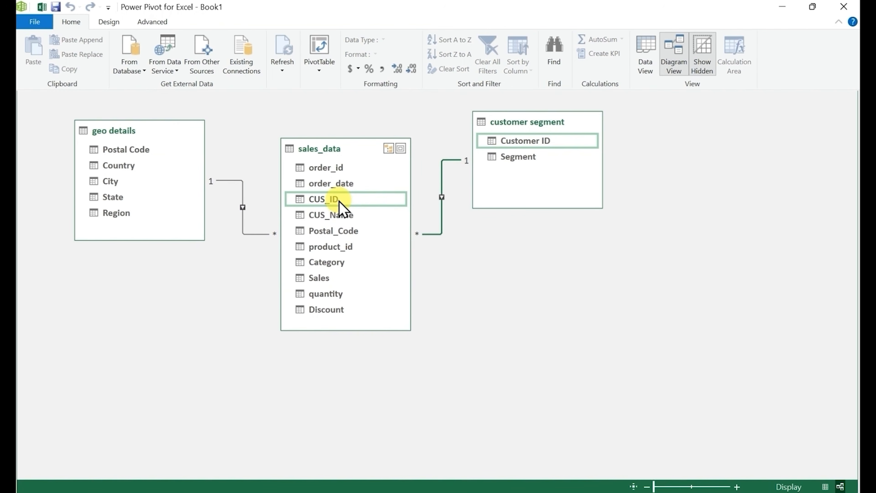
left_click_drag(550, 127, 600, 134)
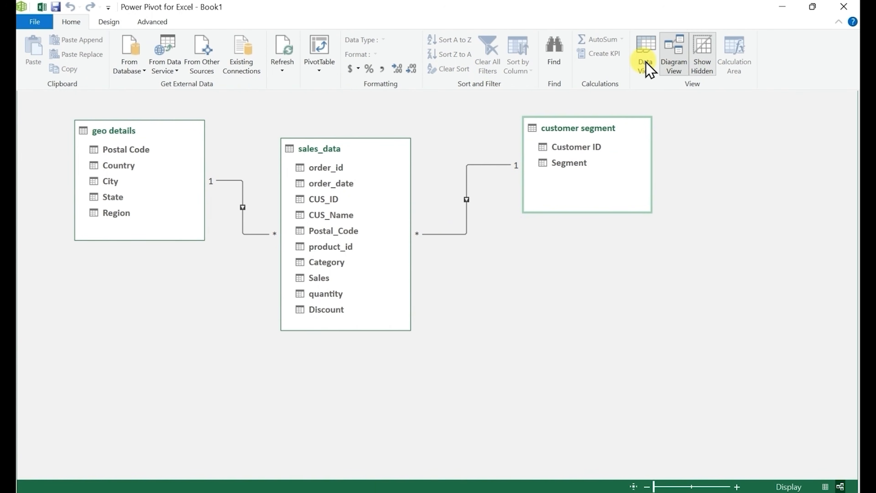
left_click(649, 56)
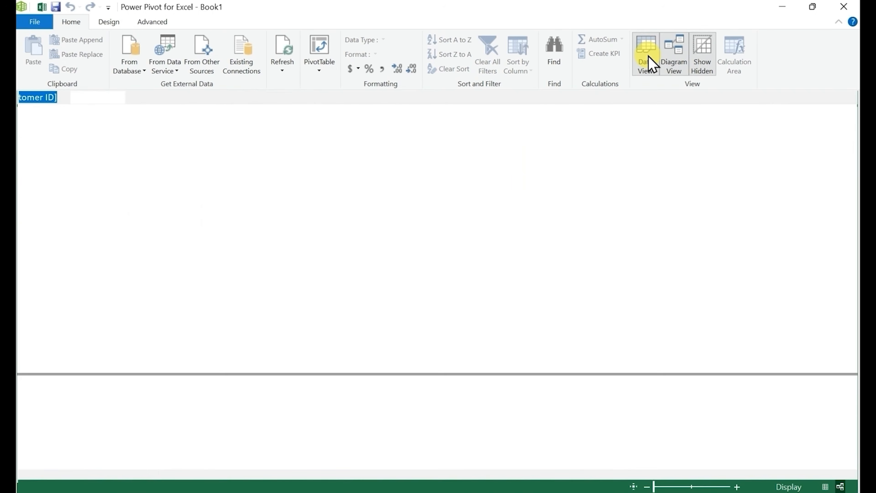
left_click(845, 8)
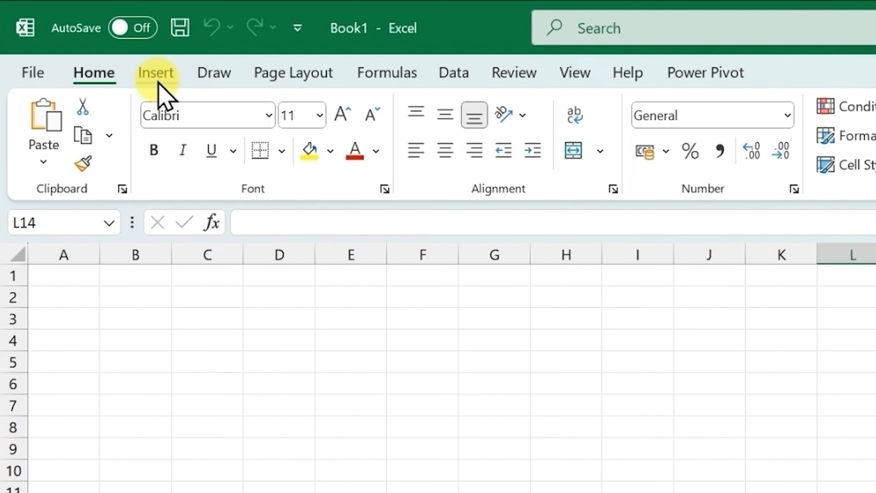
Insert a PivotTable from the Data Model in cell A1 of the existing Sheet1
left_click(157, 75)
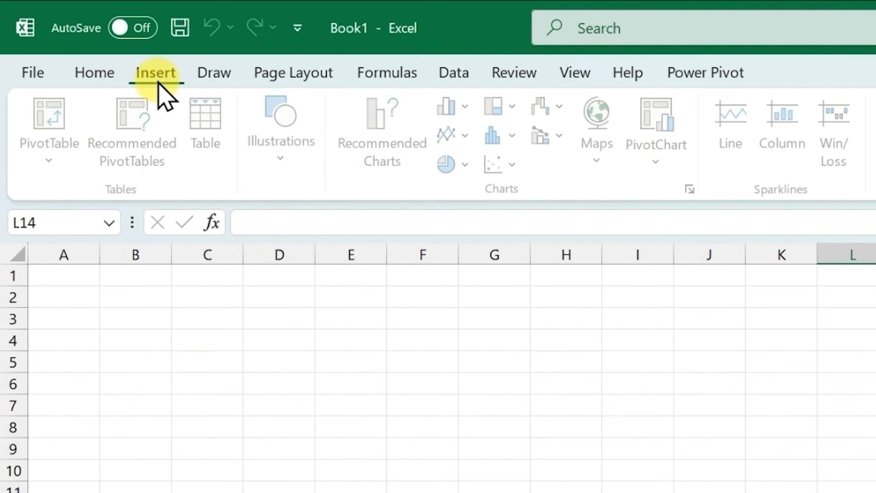
left_click(54, 161)
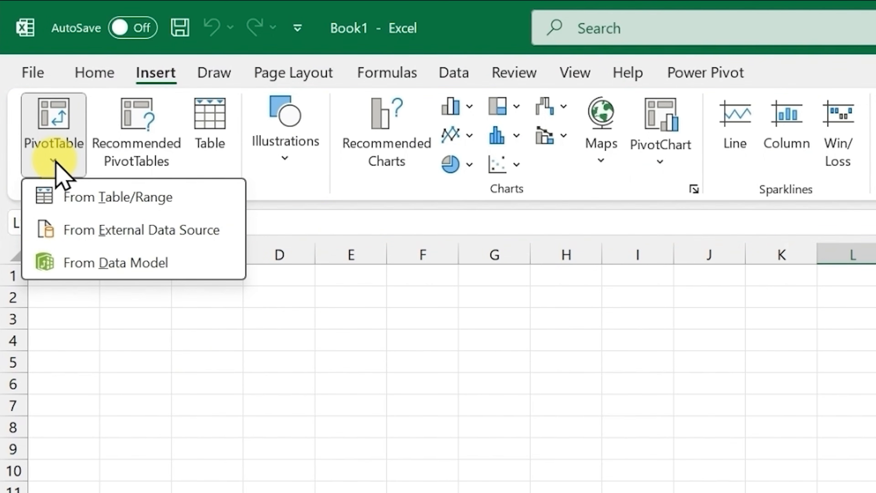
left_click(100, 263)
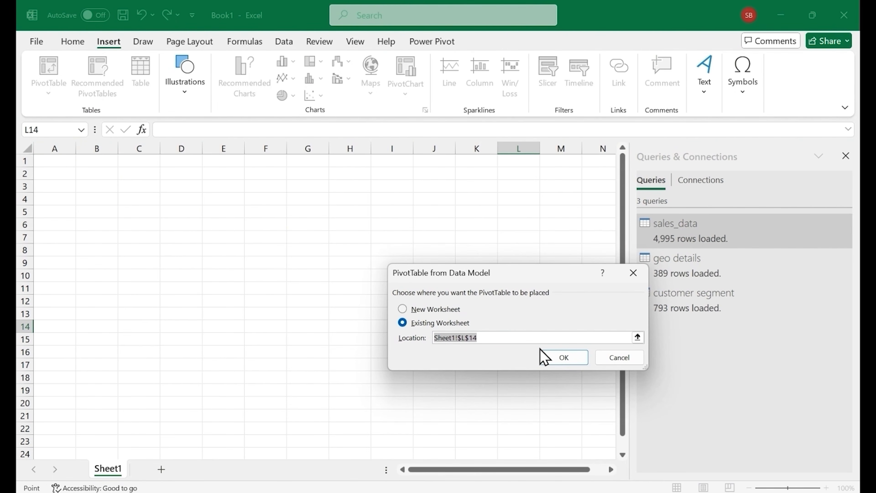
left_click(57, 167)
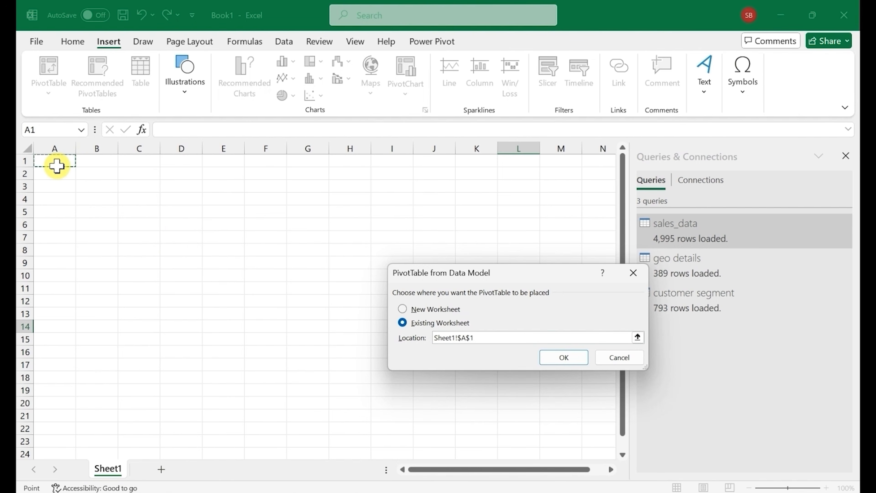
left_click(563, 356)
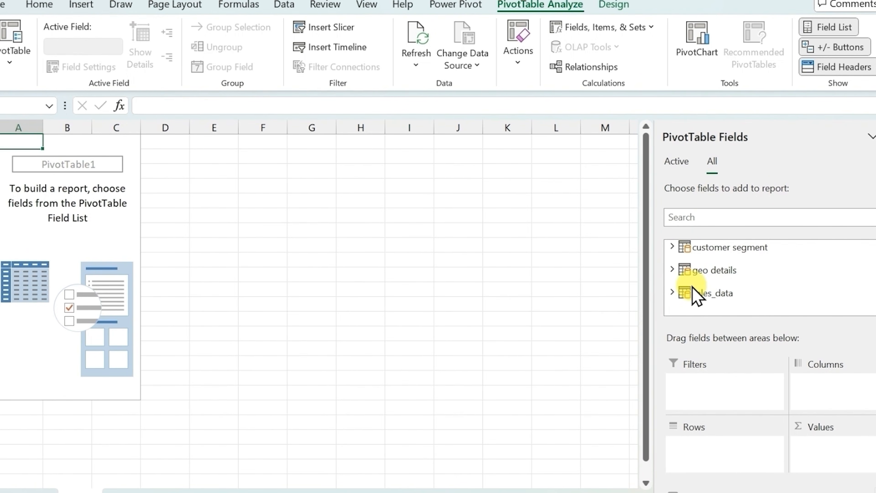
Build the PivotTable from sales_data with Category as rows and the sums of quantity and Sales as values
left_click(673, 248)
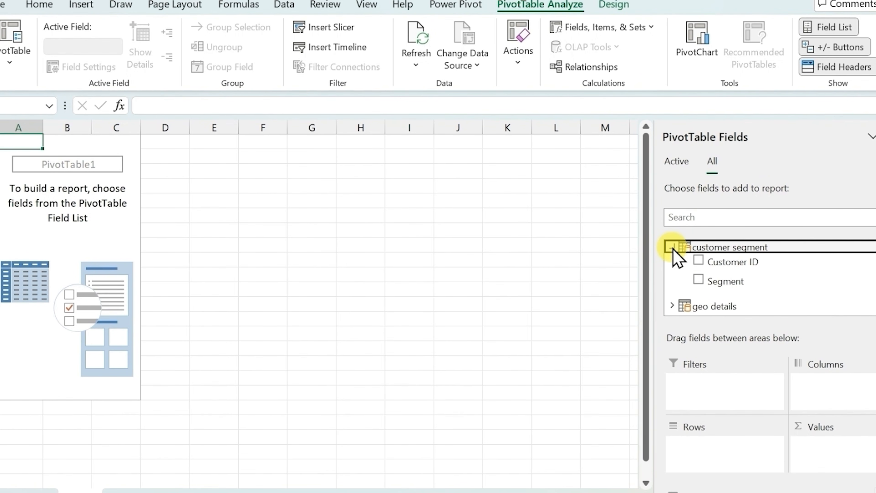
left_click(673, 248)
left_click(673, 293)
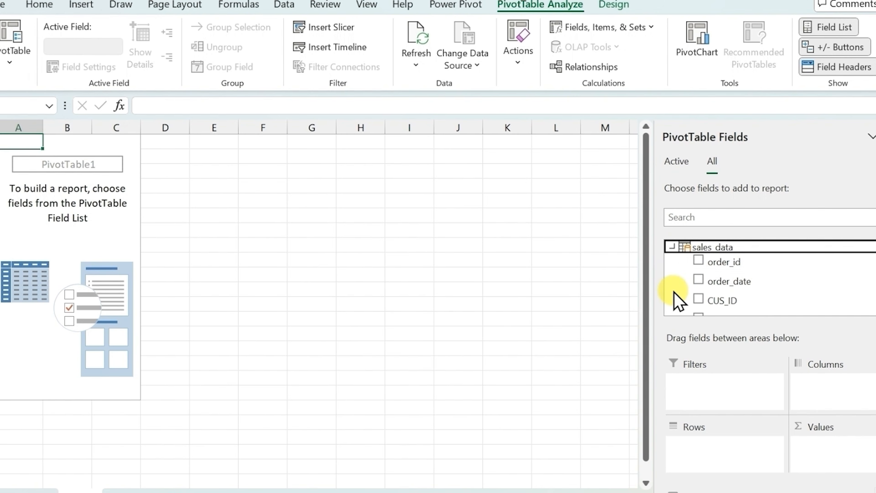
scroll(749, 278, "down", 5)
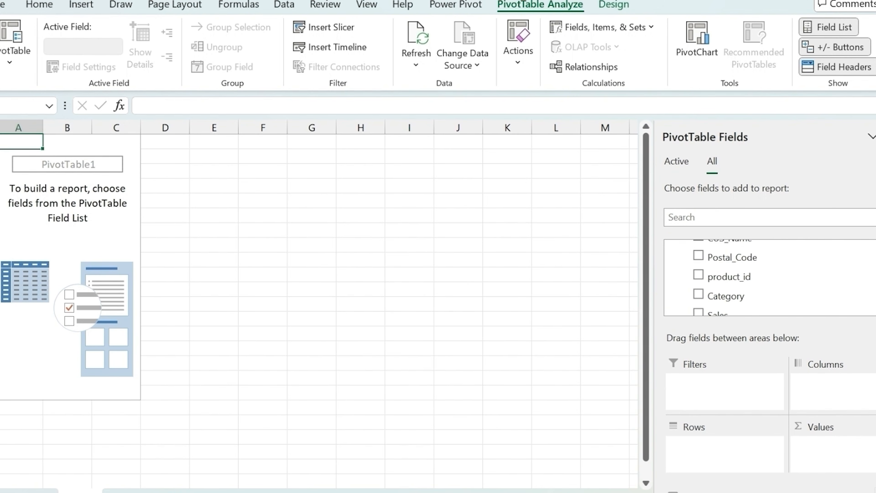
left_click_drag(749, 276, 845, 454)
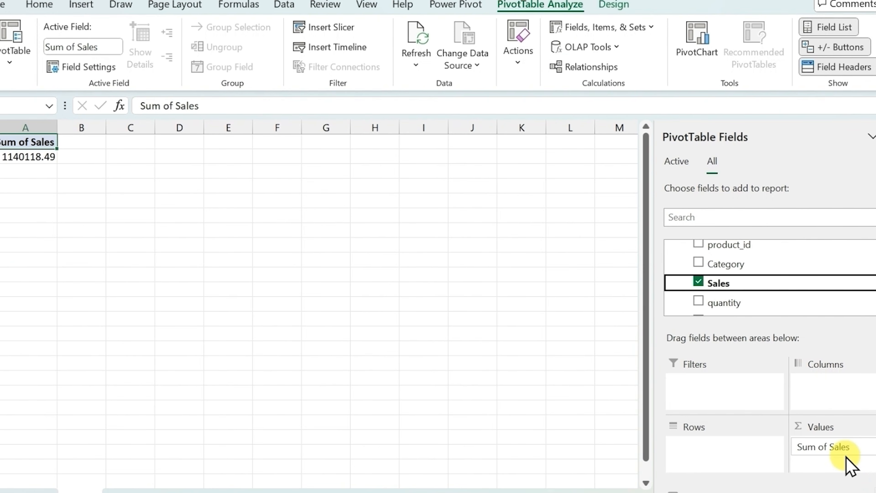
left_click_drag(814, 297, 845, 448)
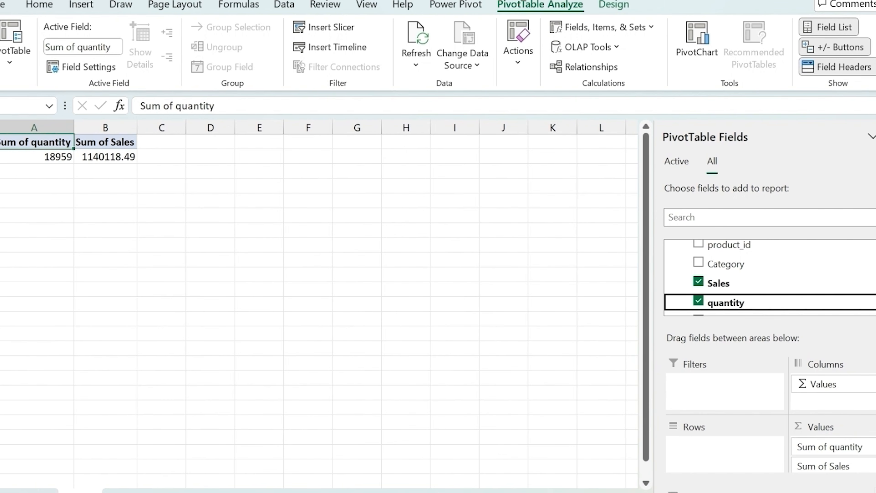
left_click_drag(755, 263, 739, 462)
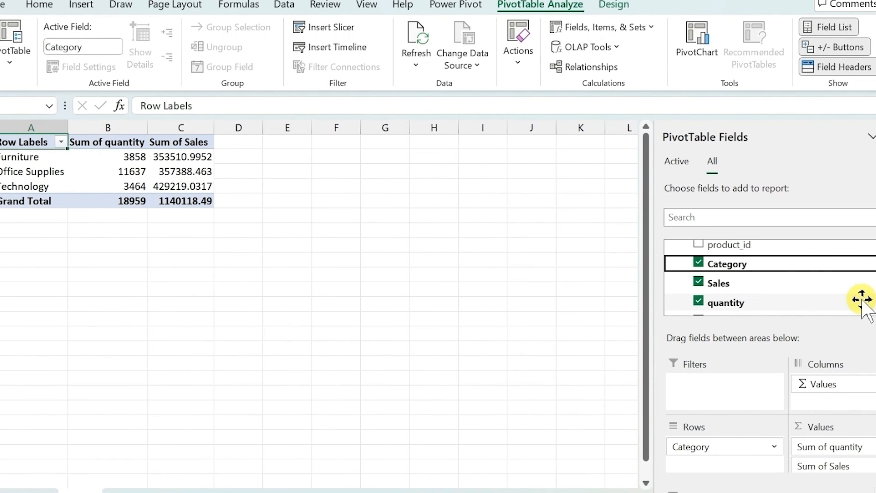
scroll(769, 278, "up", 4)
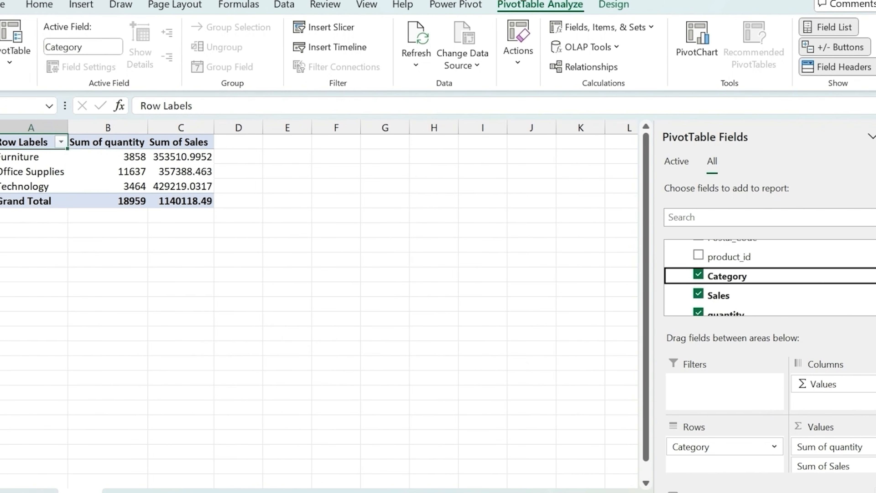
scroll(724, 278, "up", 3)
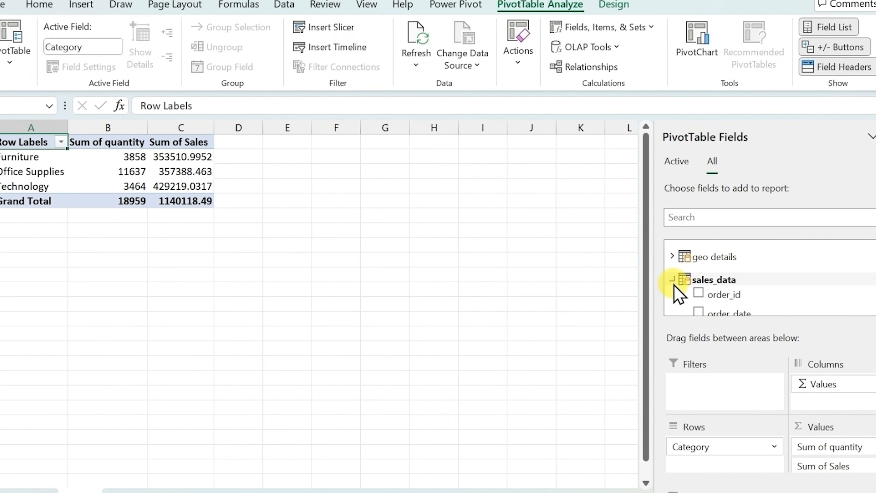
Add the Region field from the geo details table to the PivotTable rows, above Category
left_click(672, 279)
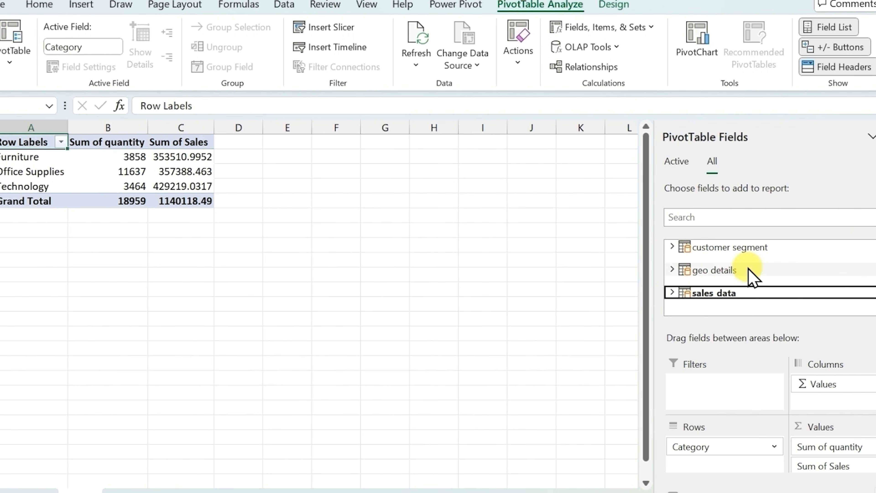
left_click(673, 270)
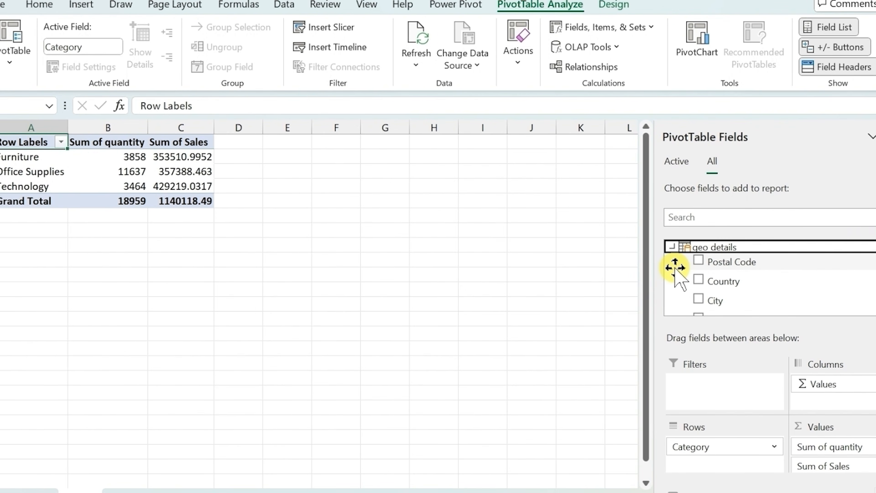
scroll(735, 297, "down", 2)
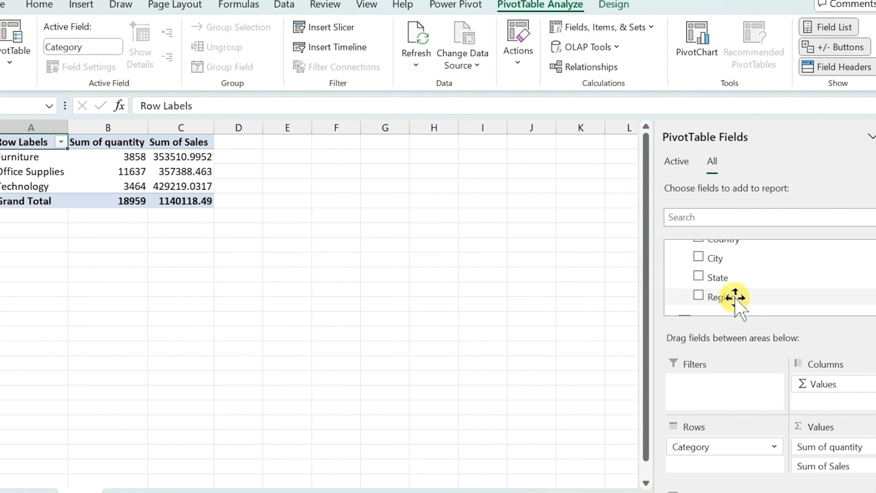
left_click_drag(735, 297, 710, 361)
left_click_drag(705, 446, 705, 444)
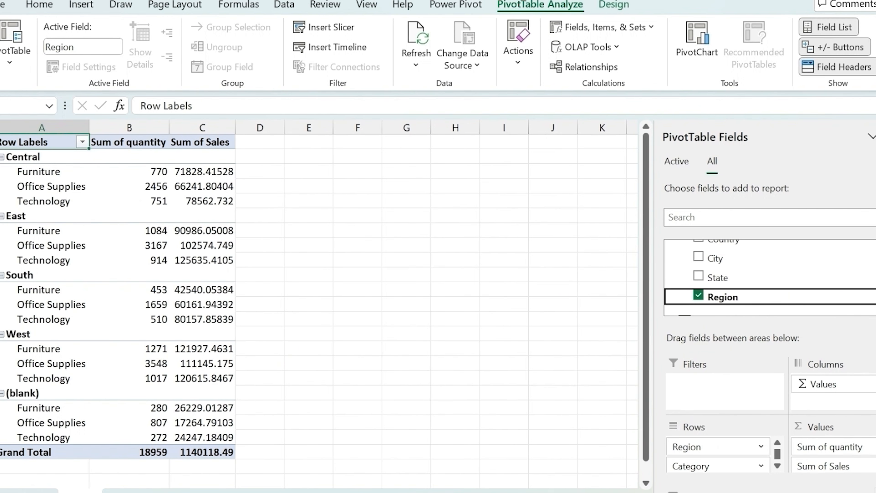
scroll(759, 276, "up", 3)
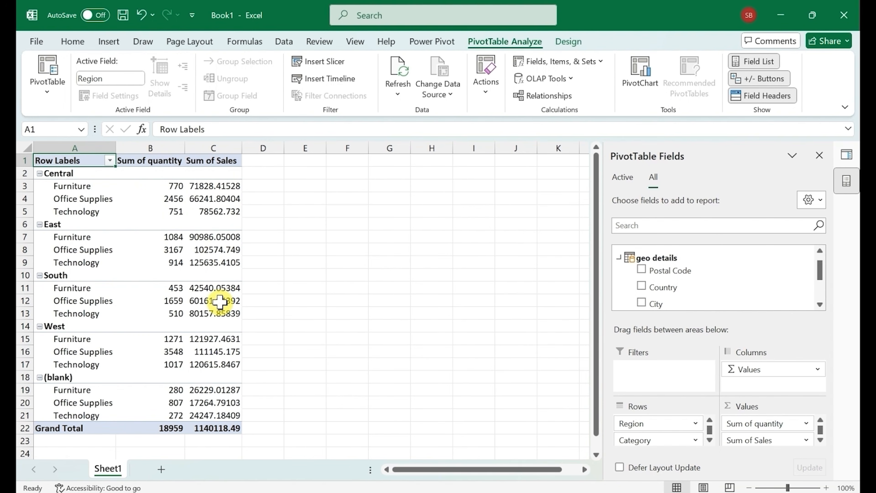
Copy the entire PivotTable and paste the duplicate at cell E1
mouse_move(219, 301)
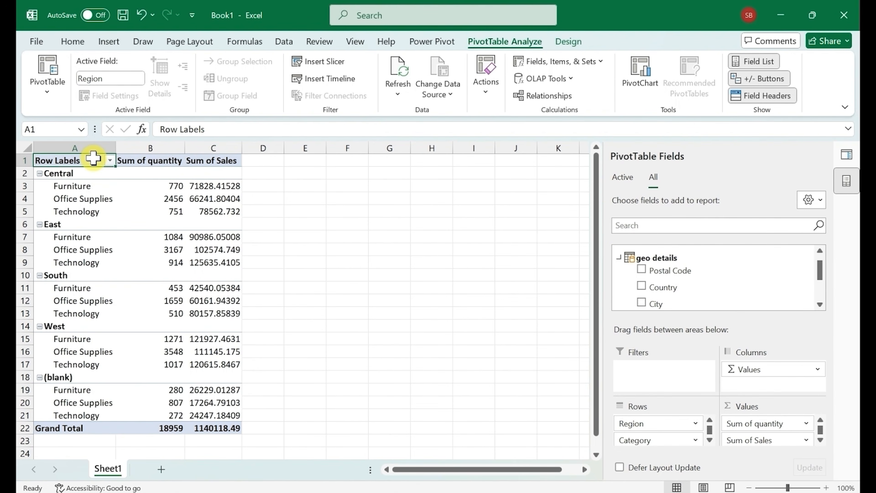
key("ctrl+a")
key("ctrl+c")
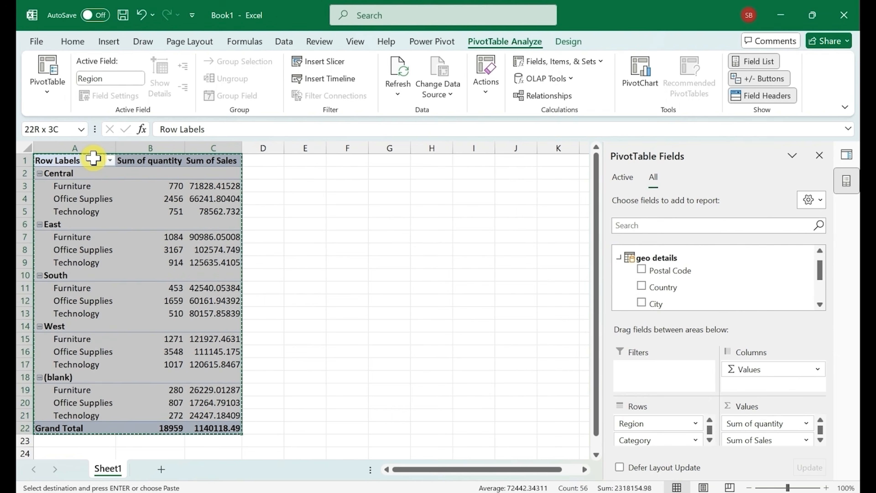
key("Right")
key("Right")
key("Right")
key("Right")
key("ctrl+v")
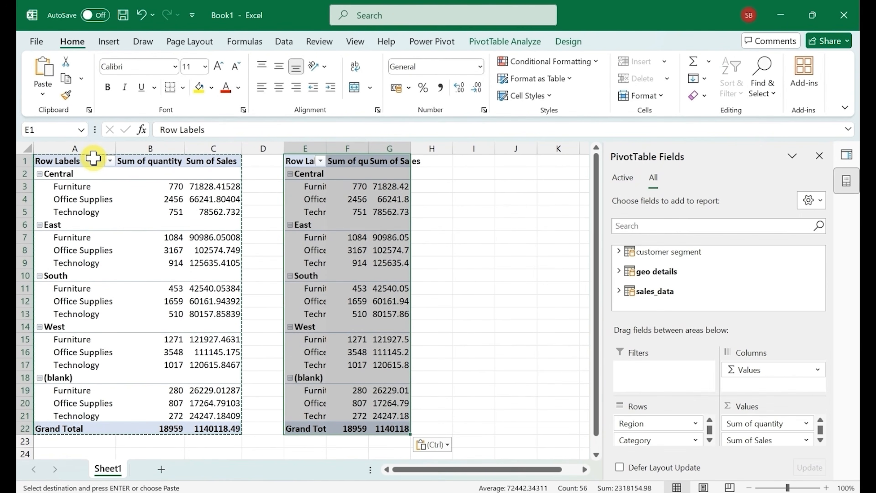
AutoFit the column widths of the pasted PivotTable in columns E to G
key("ctrl")
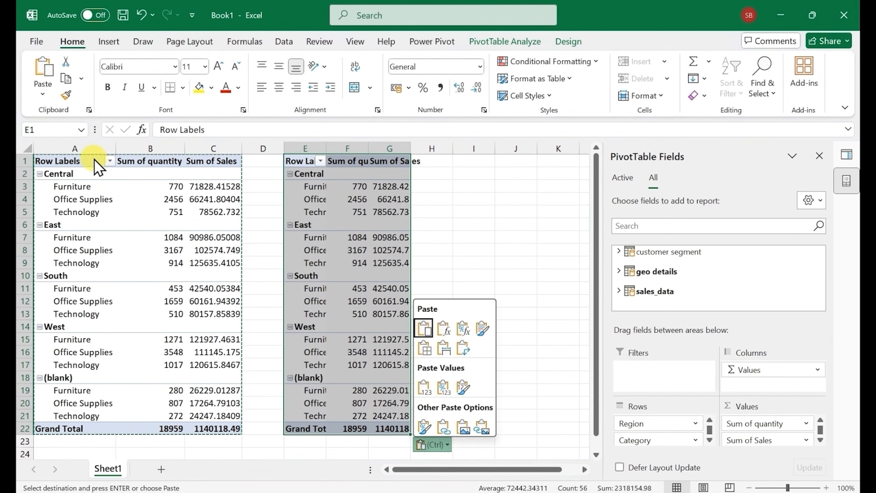
key("Escape")
key("alt")
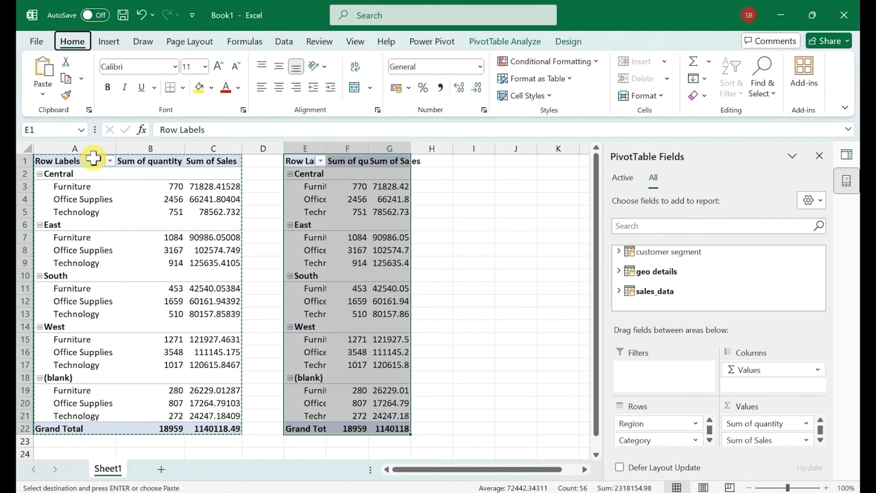
key("h")
key("o")
key("i")
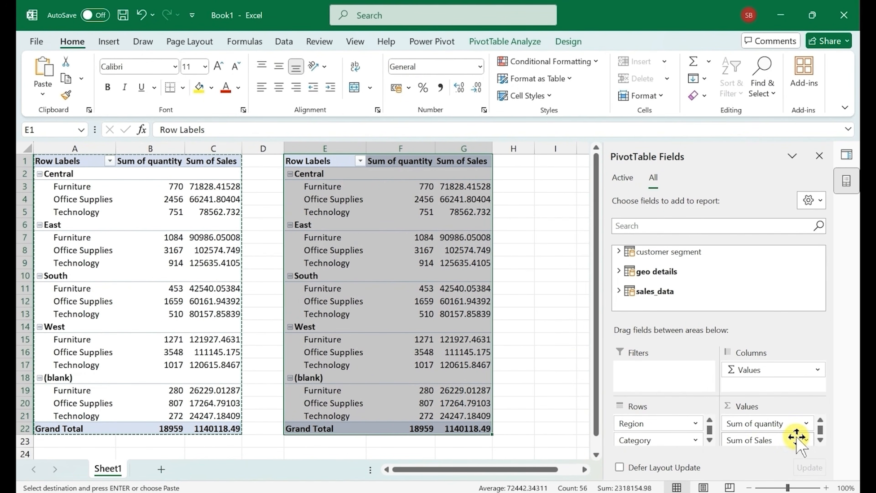
In the copied PivotTable, replace Region and Category with Segment as rows and keep only the sum of Sales as value
left_click_drag(766, 427, 507, 314)
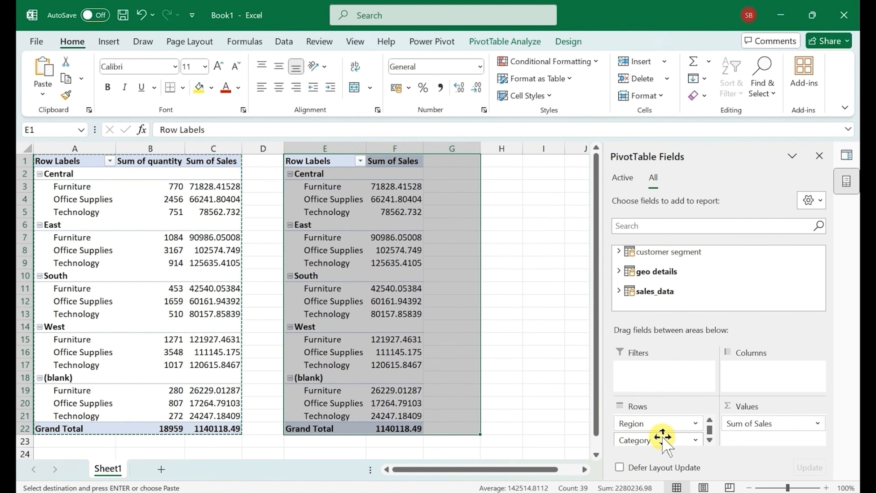
left_click_drag(663, 441, 572, 389)
left_click_drag(637, 423, 444, 294)
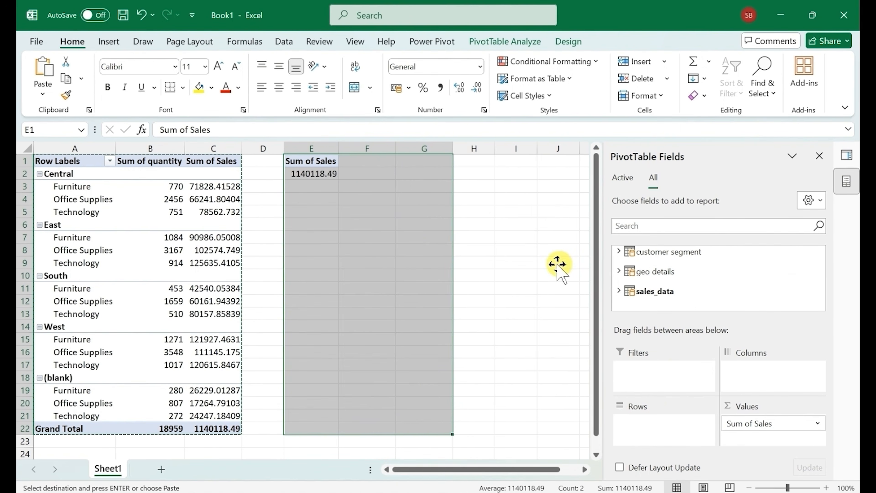
left_click(619, 251)
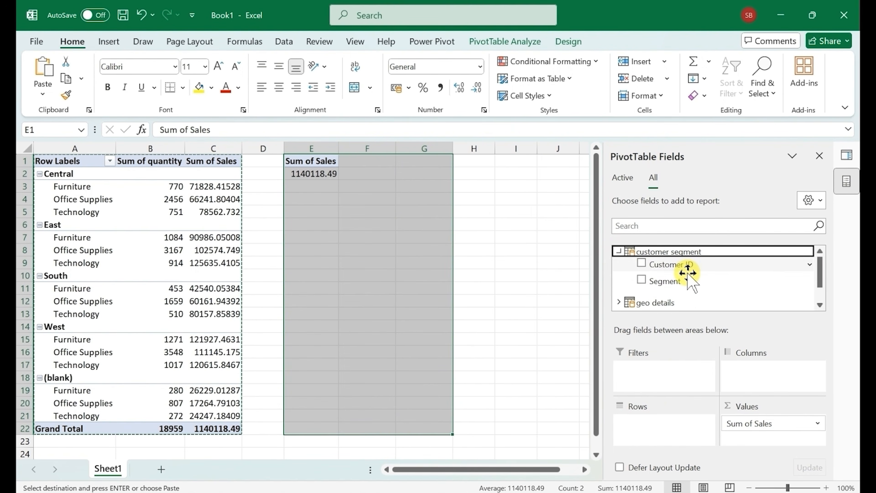
left_click_drag(686, 279, 643, 440)
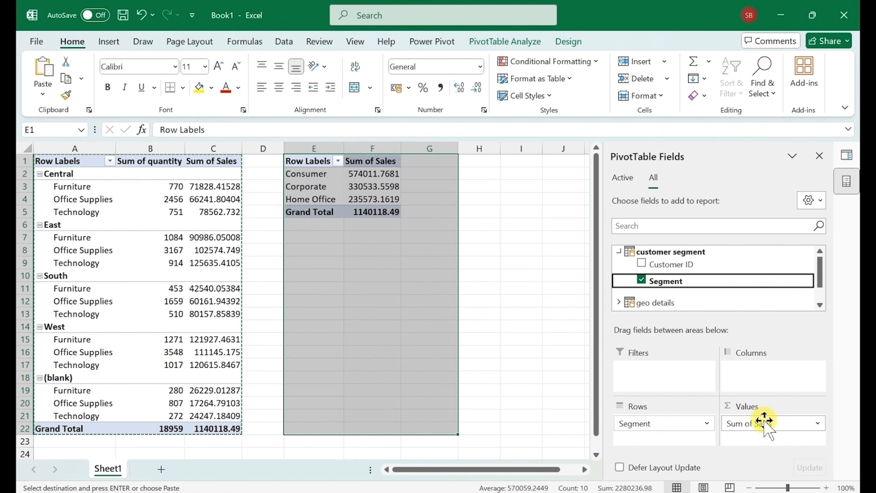
Add CUS_ID from sales_data to the copied PivotTable's values, summarized by Distinct Count
left_click(619, 251)
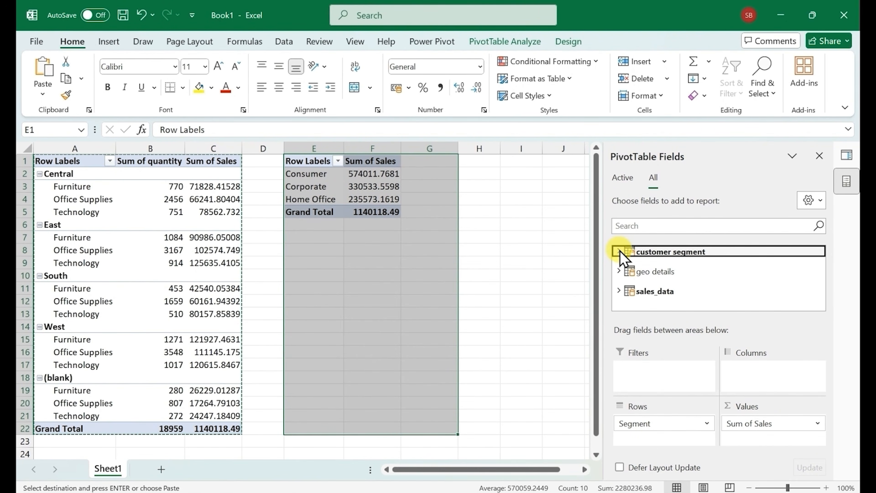
left_click(619, 291)
left_click(621, 291)
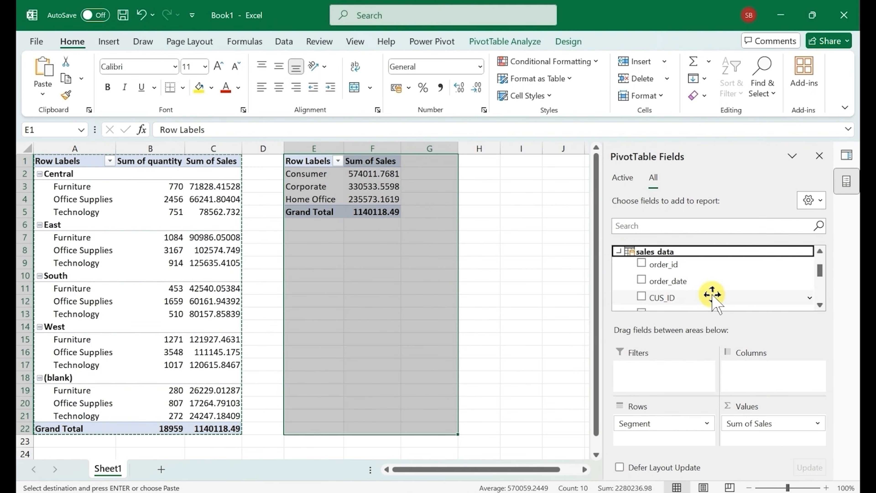
left_click_drag(712, 295, 759, 419)
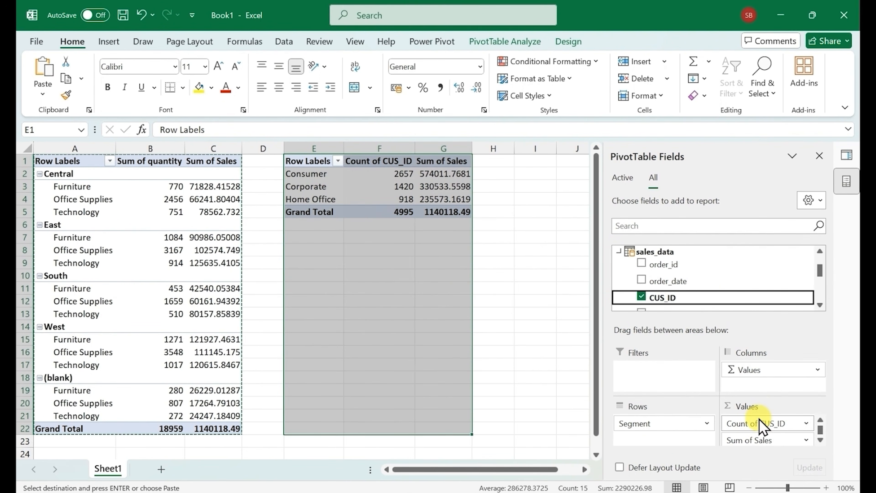
left_click(759, 423)
left_click(752, 408)
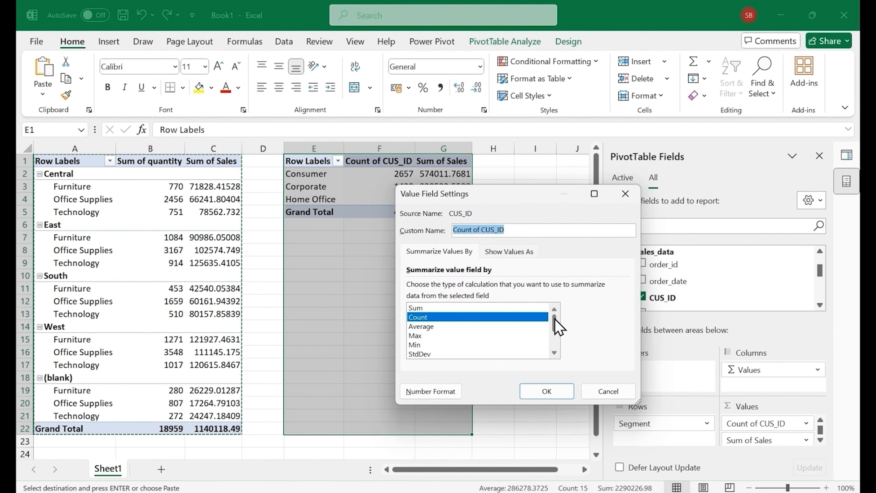
left_click_drag(553, 325, 555, 356)
left_click(448, 344)
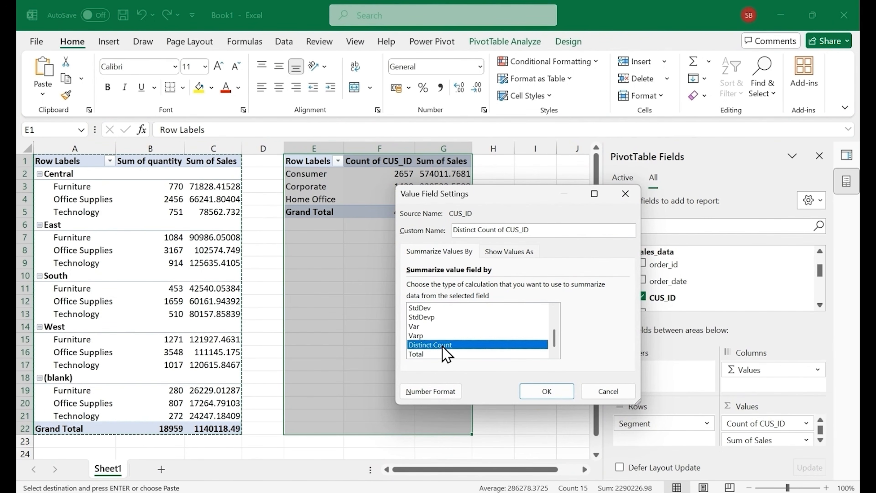
left_click(541, 393)
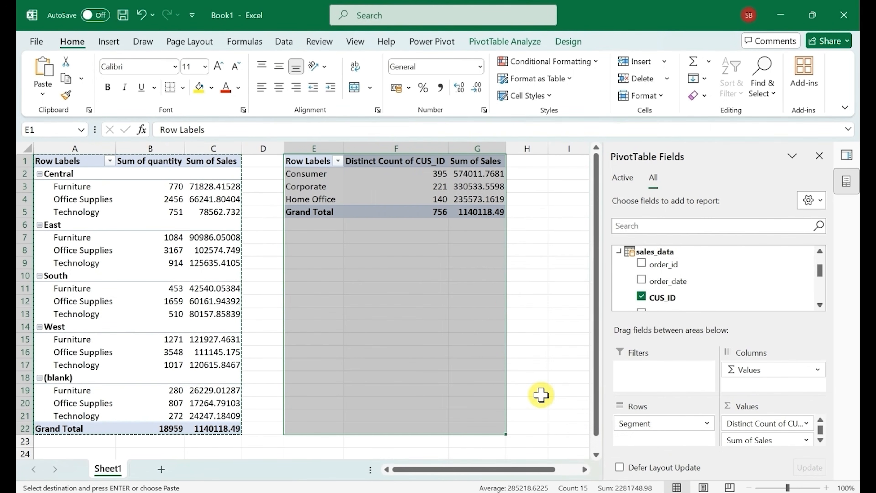
left_click(437, 174)
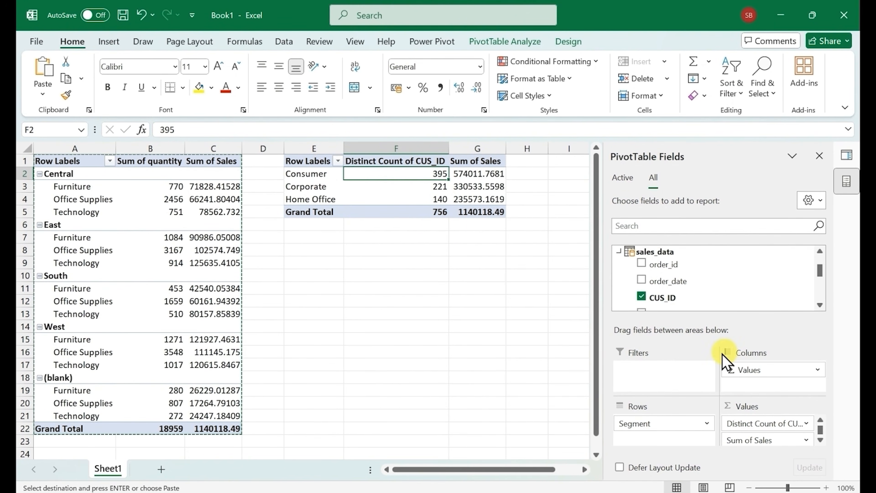
left_click(619, 252)
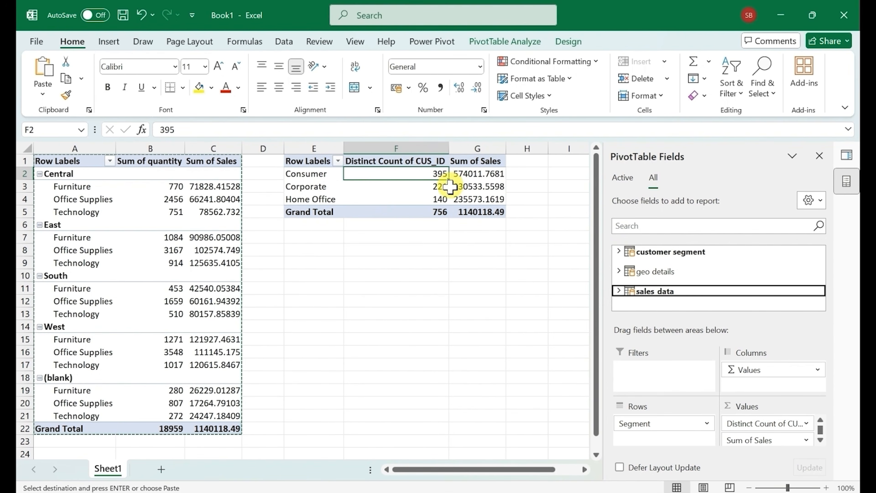
Format the Sales column of the sales_data table as Whole Number in the Data Model, and return to the worksheet
left_click(476, 173)
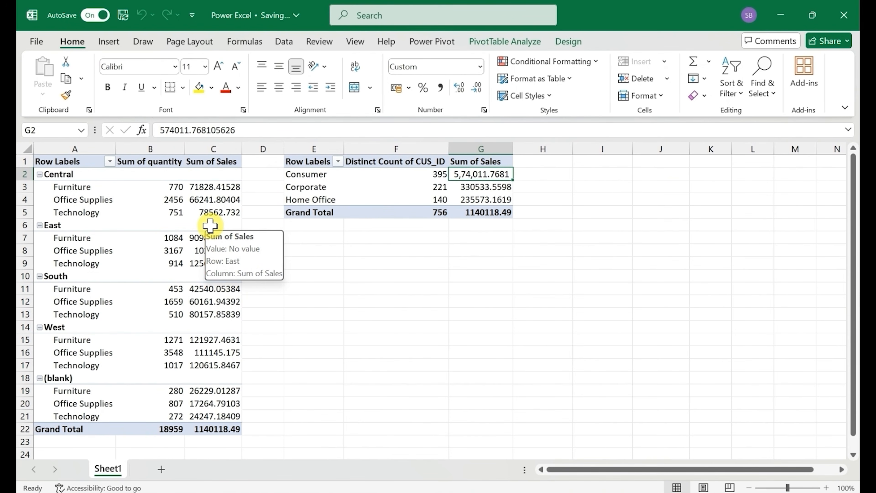
left_click(434, 42)
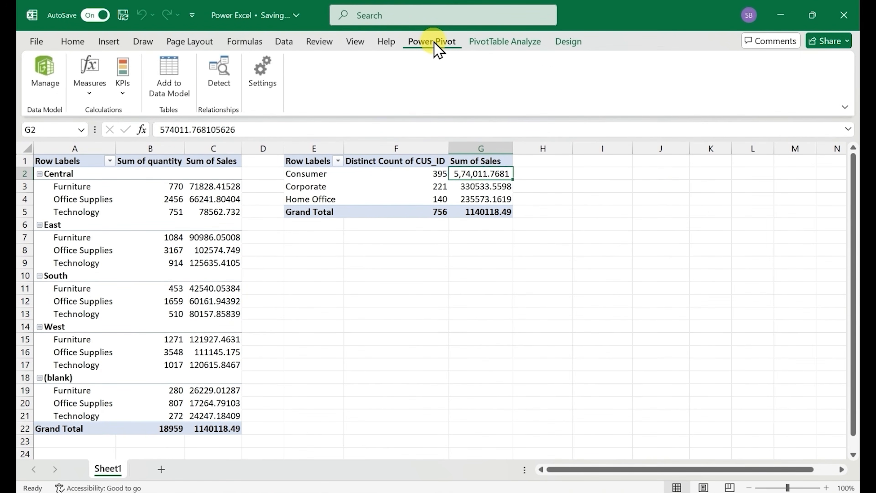
left_click(45, 74)
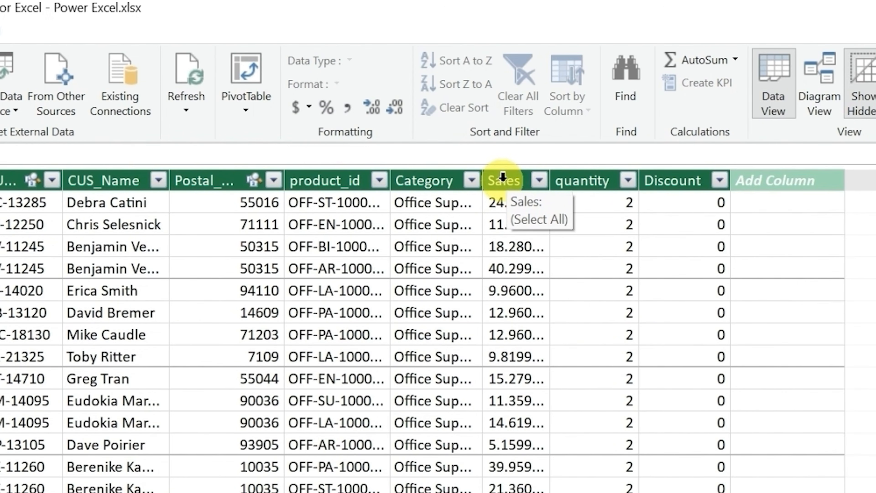
left_click(503, 178)
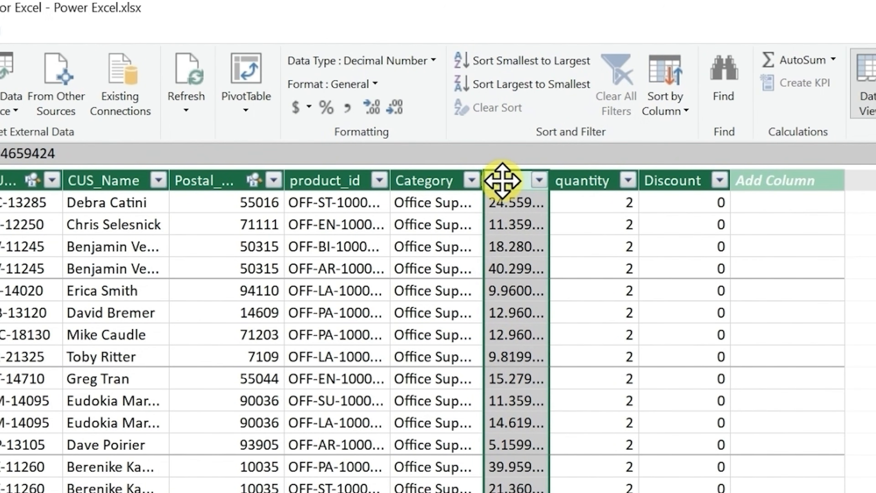
left_click(365, 87)
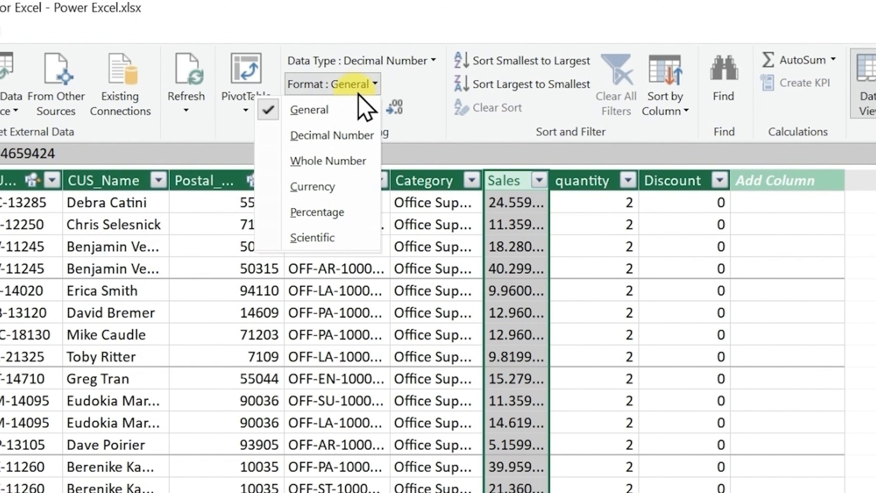
left_click(332, 161)
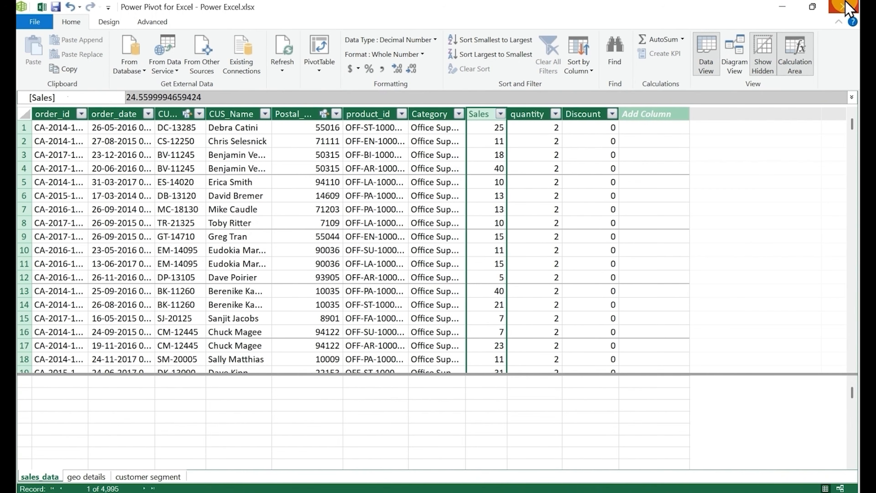
left_click(845, 4)
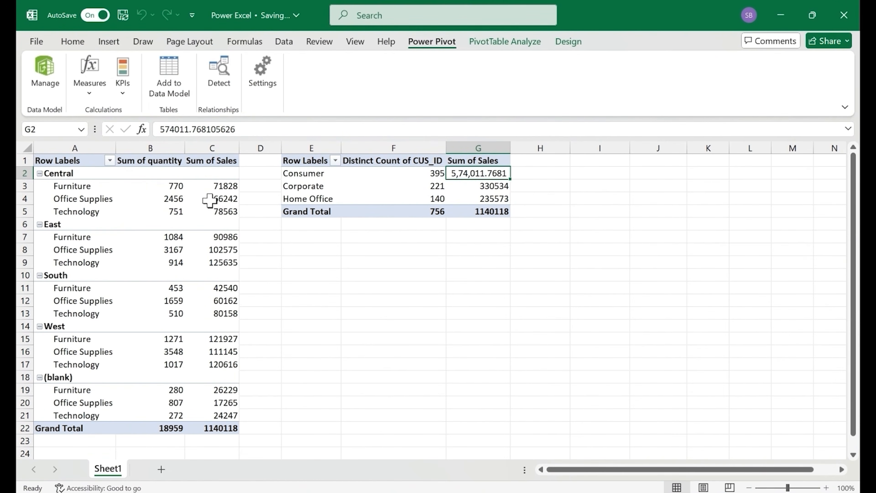
left_click(217, 199)
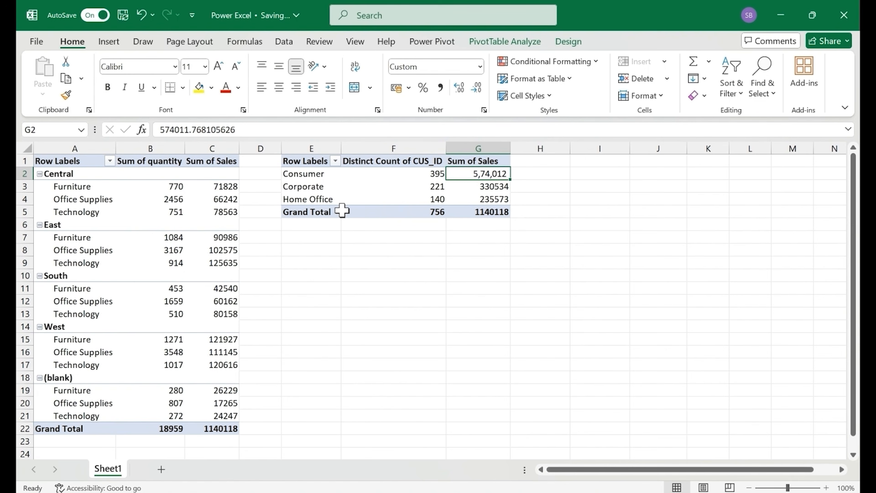
Start a new measure in the sales_data table and name it "Sales after dscount"
left_click(432, 42)
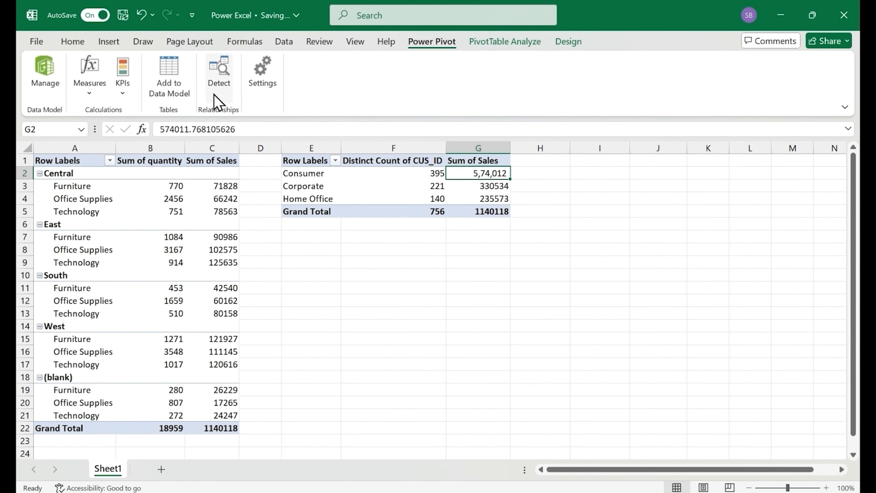
left_click(42, 80)
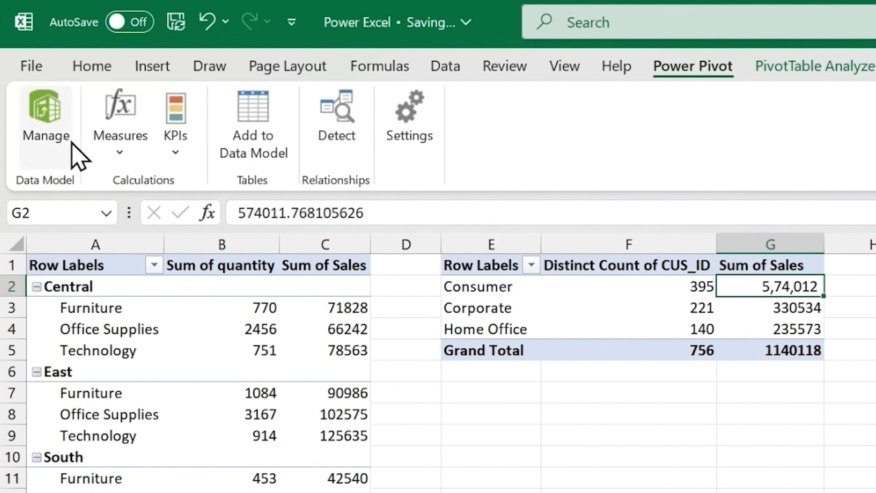
left_click(127, 159)
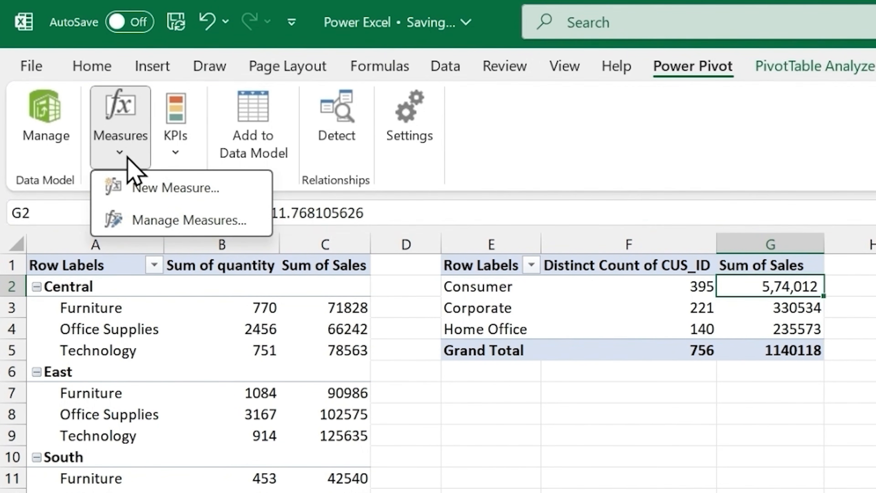
left_click(180, 193)
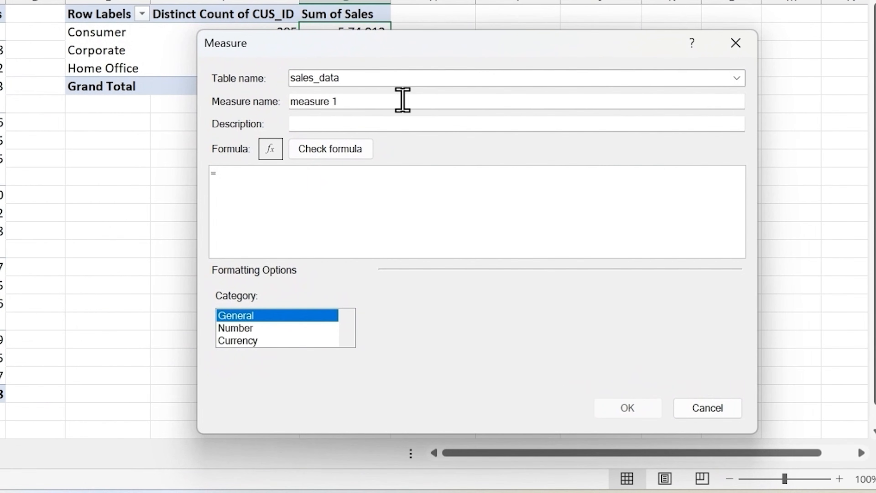
left_click(401, 100)
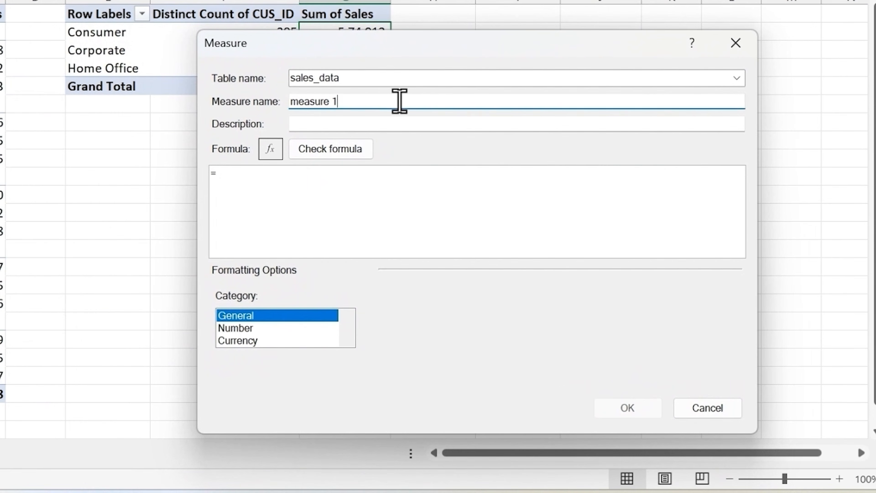
key("BackSpace")
key("BackSpace")
key("BackSpace")
key("BackSpace")
key("BackSpace")
key("BackSpace")
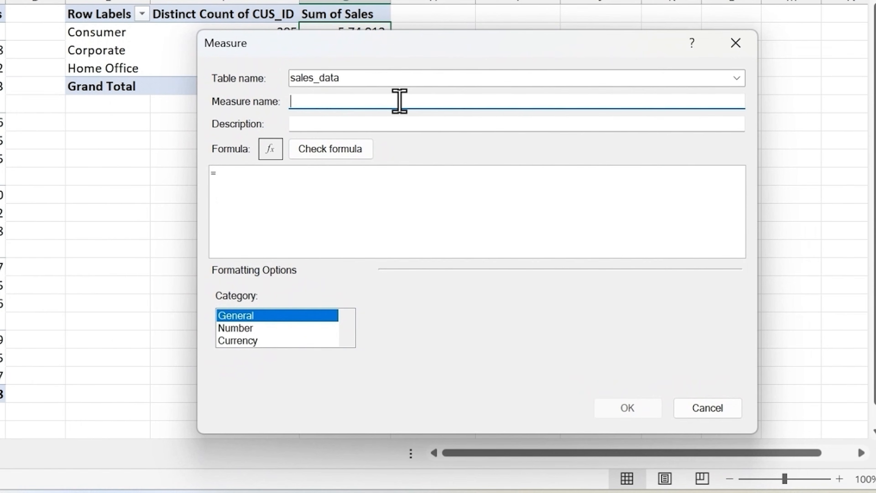
type("Sales after dscount")
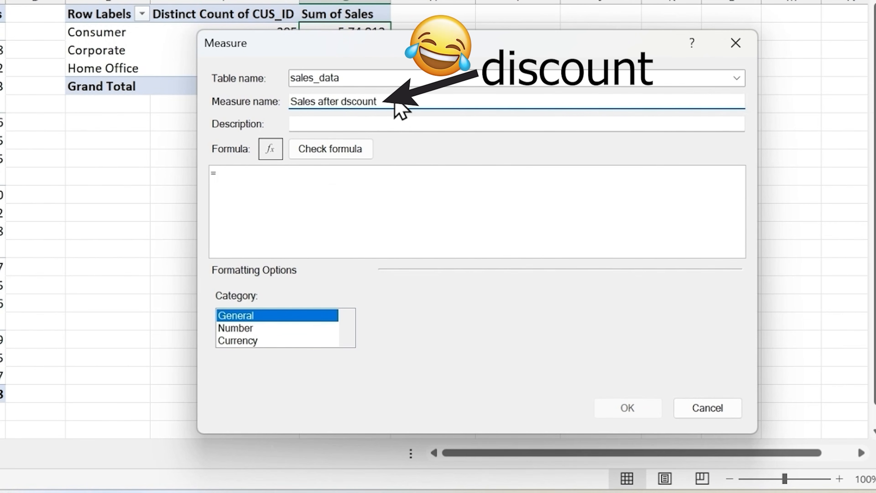
Begin the measure's formula with SUM(sales_data[Sales]) followed by a minus sign
left_click(296, 187)
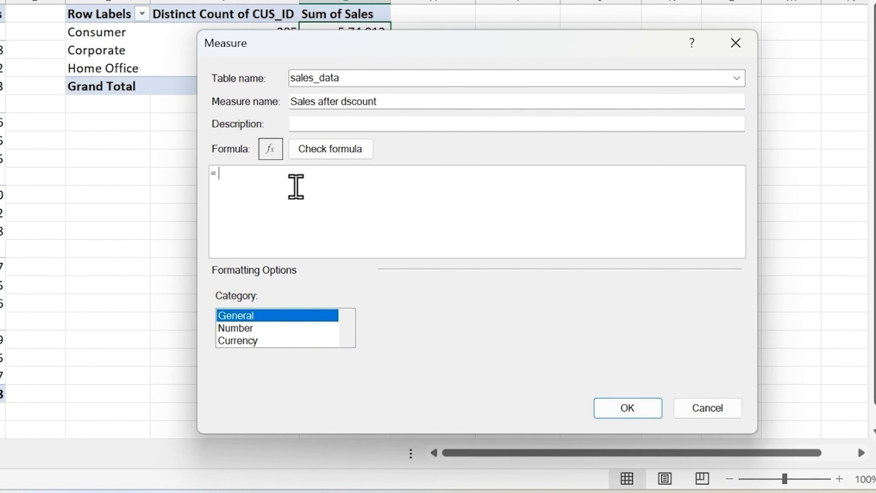
type("sum")
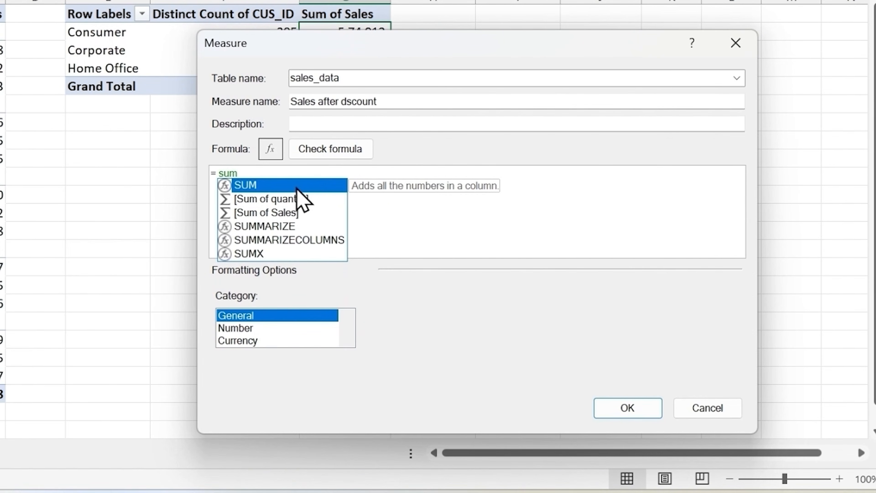
key("Tab")
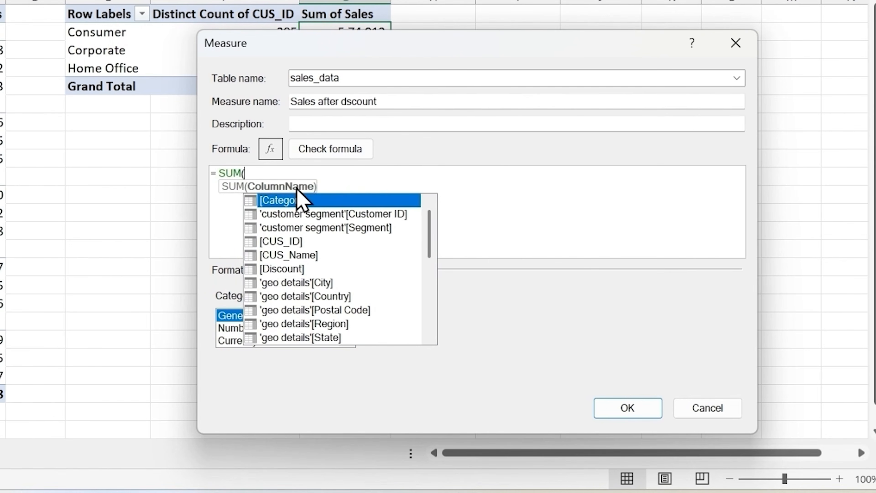
type("sal")
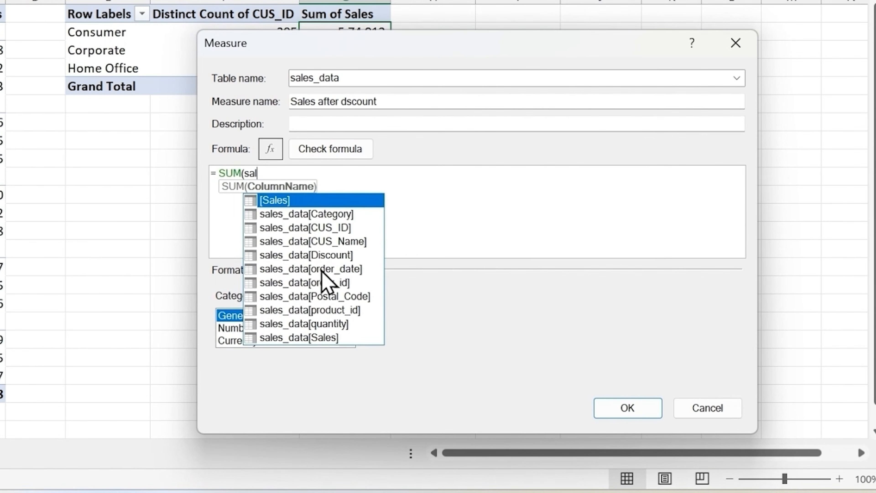
left_click(317, 338)
double_click(317, 338)
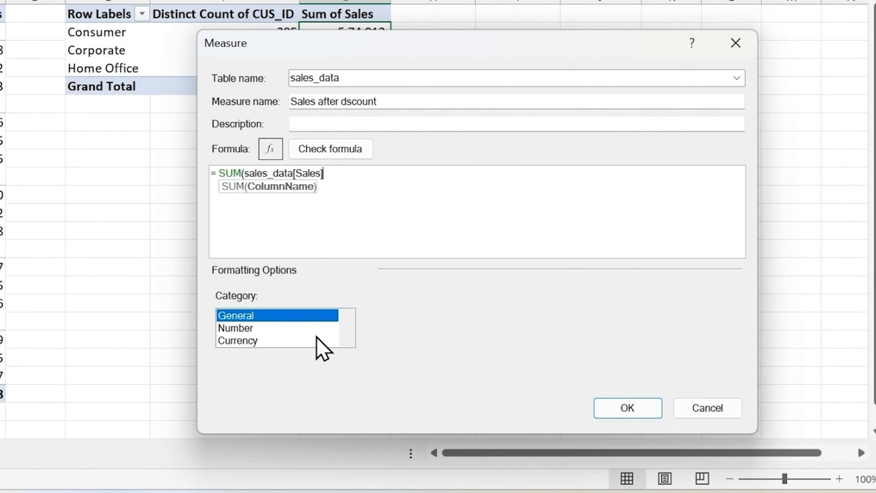
type(")")
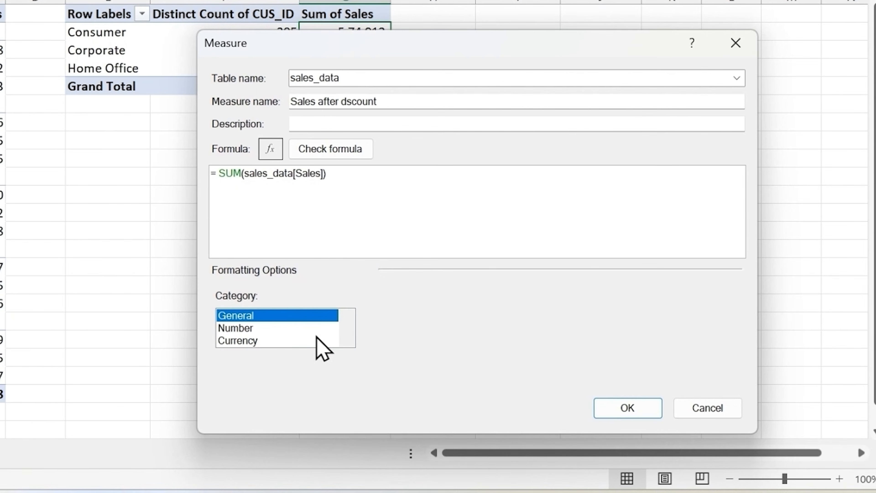
type(" - q")
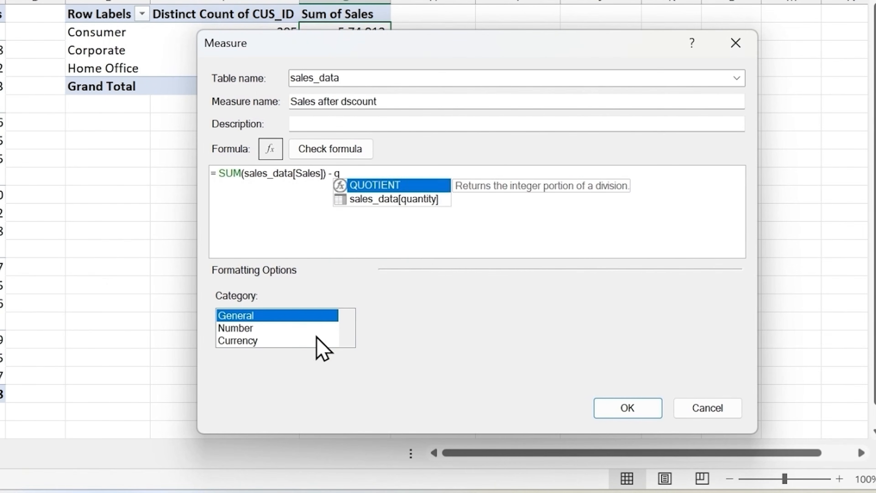
Complete the subtraction in the measure's formula with SUM(sales_data[quantity])
key("BackSpace")
type("sum")
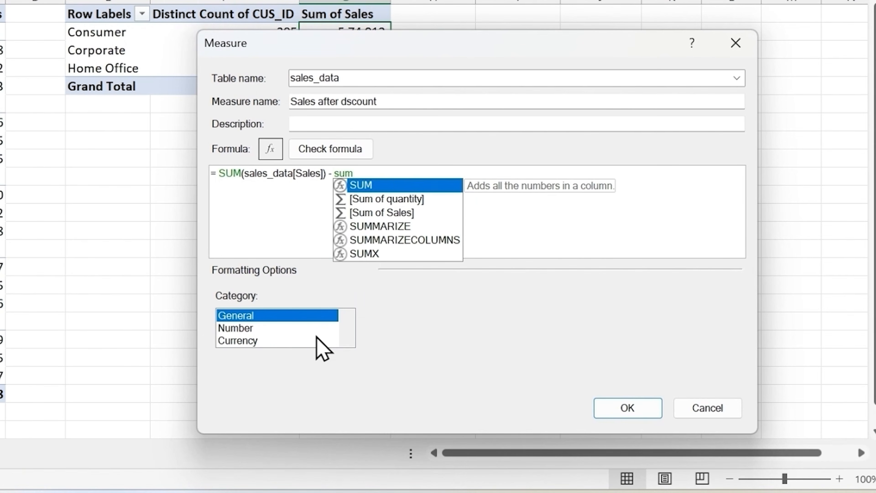
type("(quan")
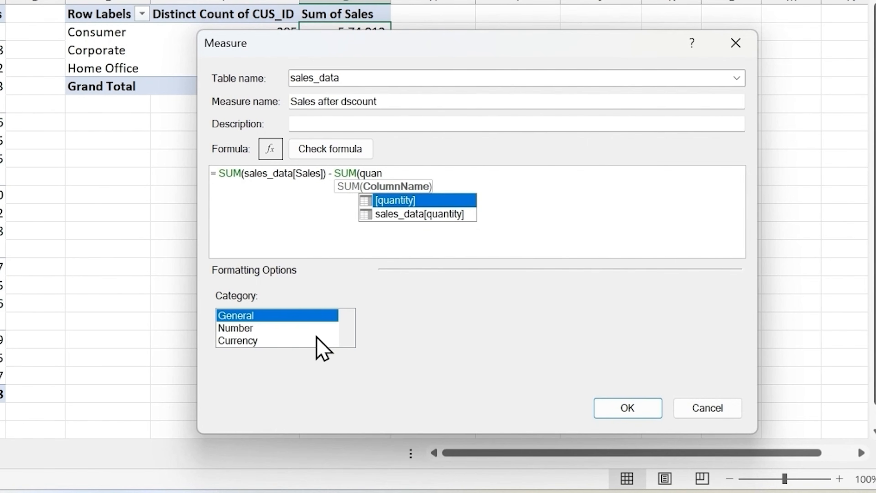
key("Tab")
key("BackSpace")
key("BackSpace")
key("BackSpace")
key("BackSpace")
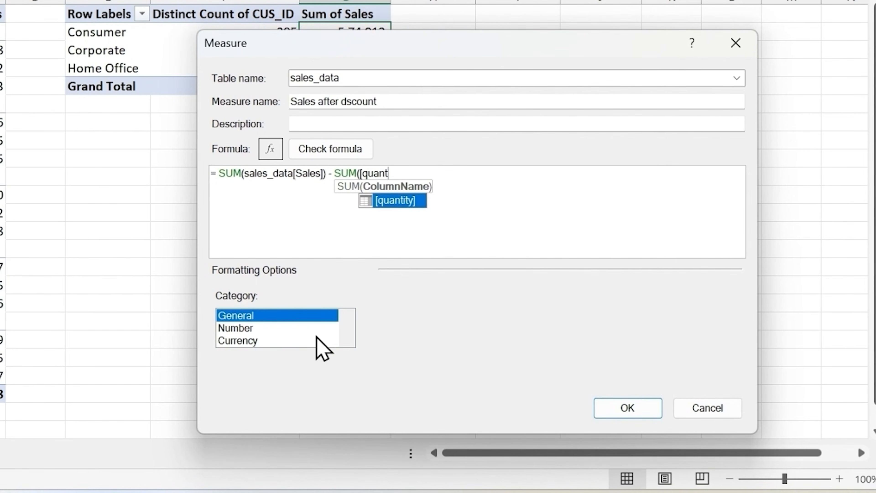
key("BackSpace")
key("BackSpace")
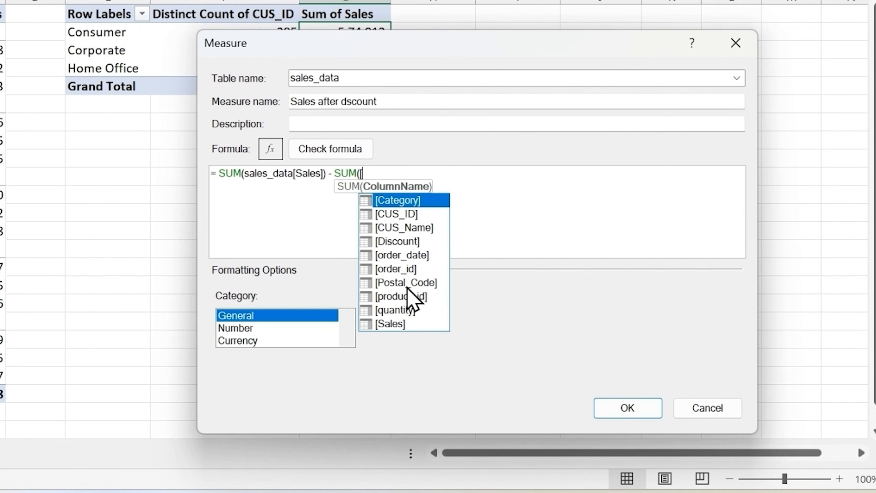
key("BackSpace")
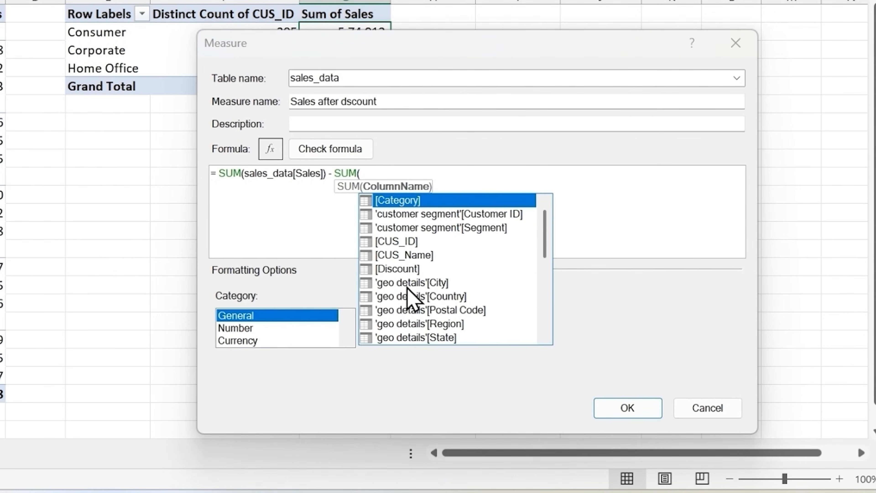
left_click(376, 173)
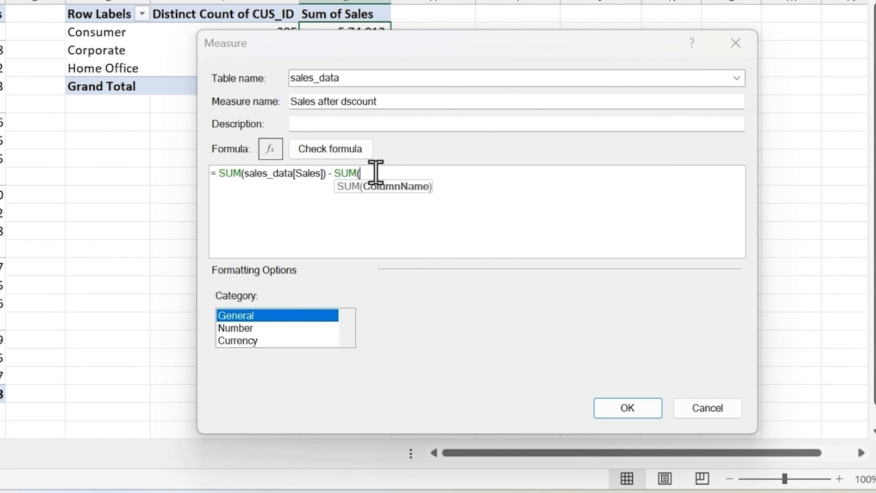
type("sales")
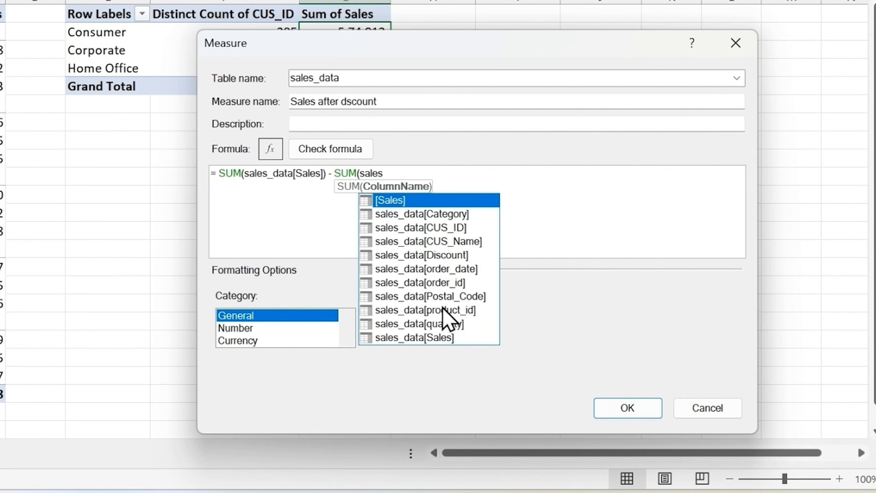
double_click(450, 324)
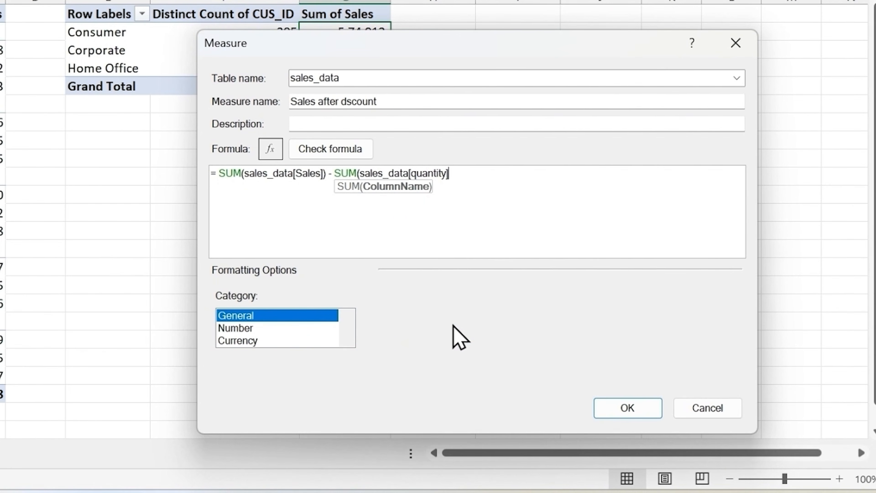
type(")")
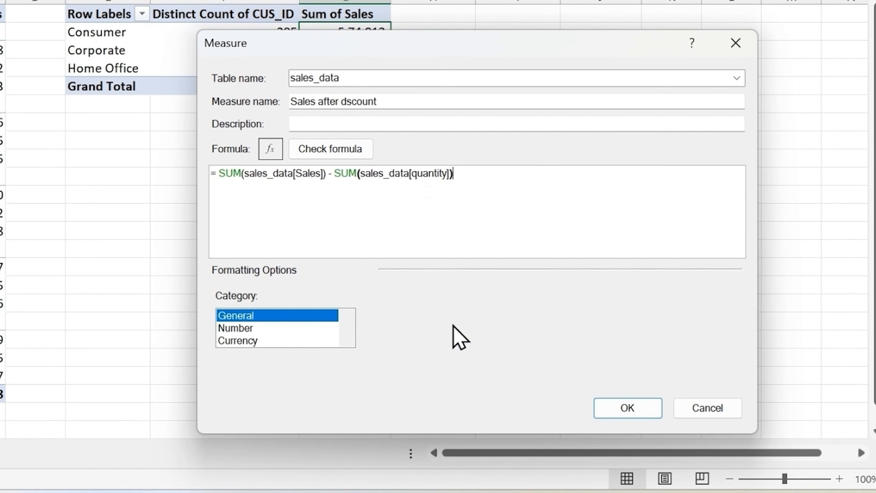
type(")")
Validate the measure's formula, removing the surplus closing parenthesis and checking it again
left_click(330, 149)
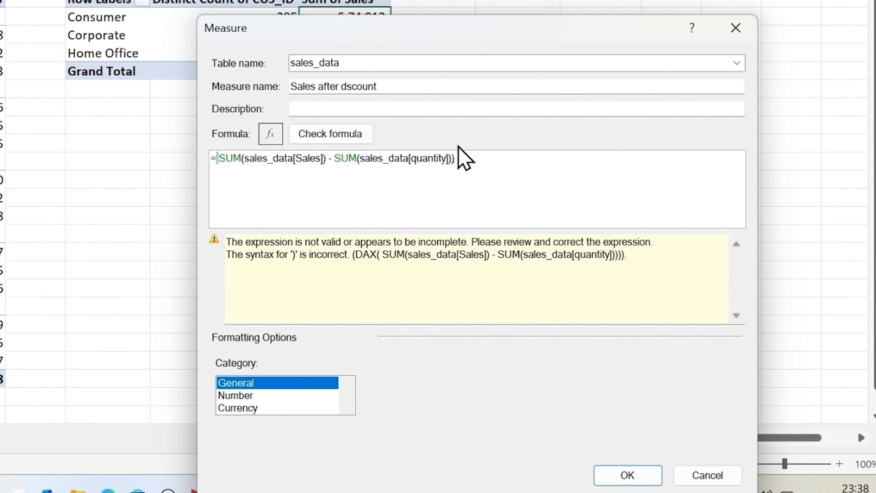
left_click(471, 162)
key("BackSpace")
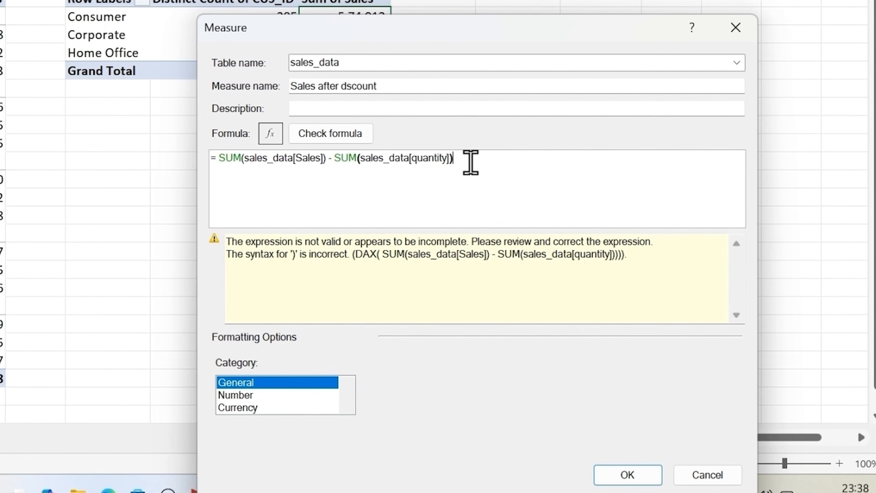
left_click(317, 144)
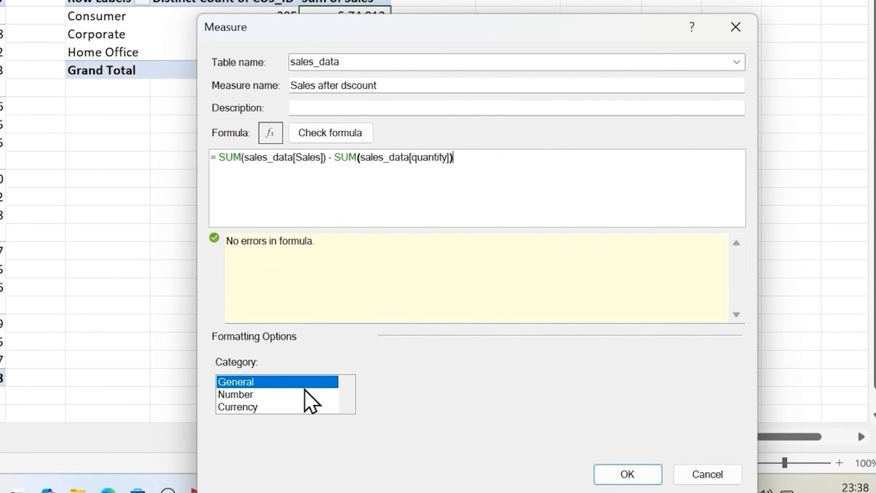
Format the measure as Number with a 1000 separator and 0 decimal places, and create it
left_click(230, 398)
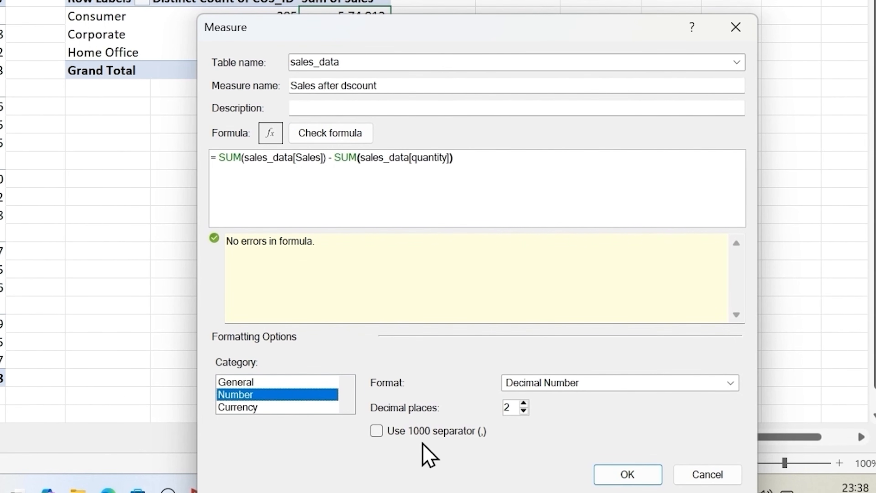
left_click(377, 431)
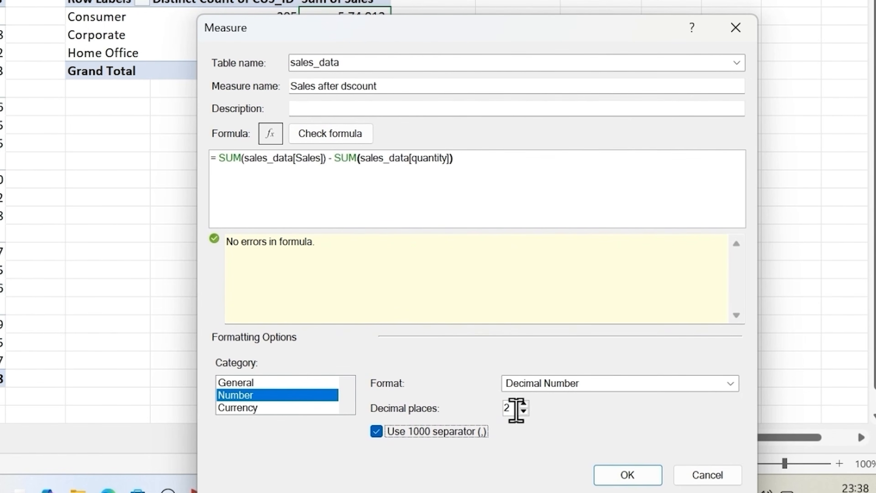
left_click(516, 410)
key("BackSpace")
type("0")
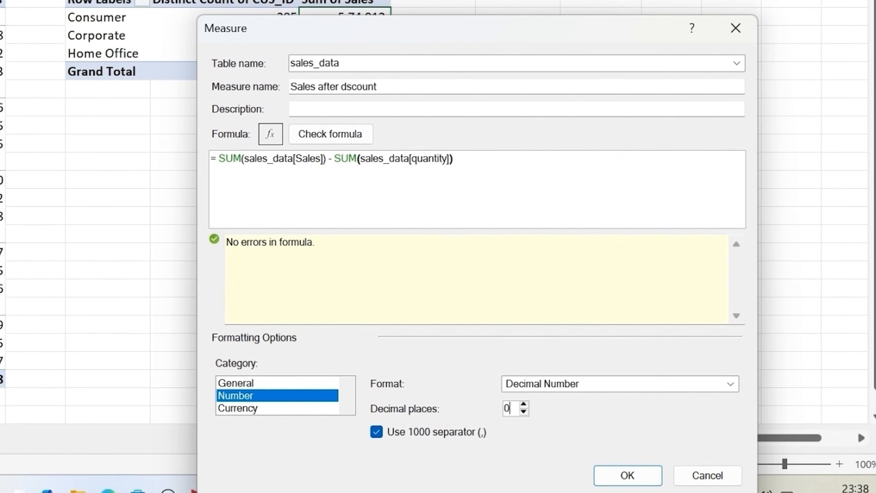
left_click(629, 476)
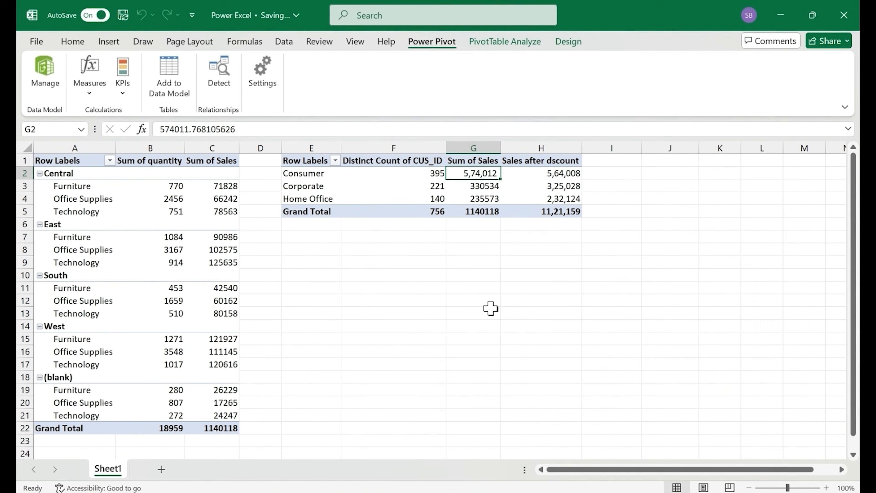
Compare the Sales after dscount values with the Sum of Sales for each segment in the PivotTable
left_click(558, 180)
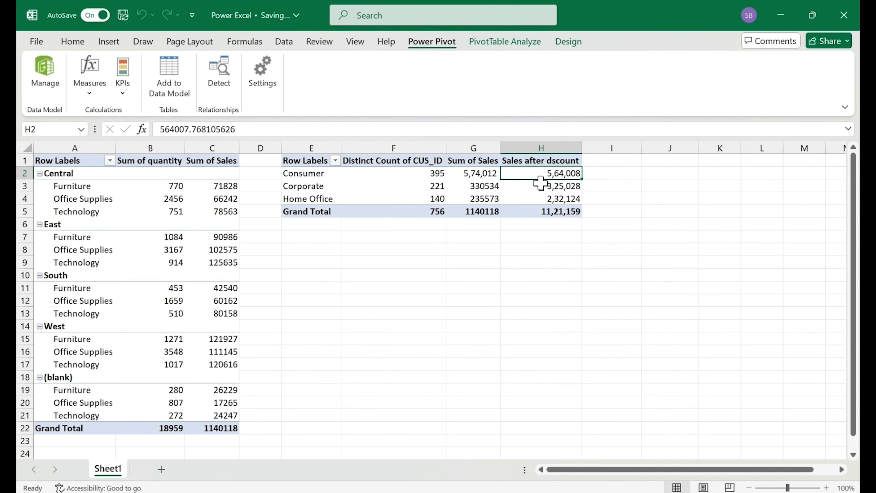
mouse_move(540, 183)
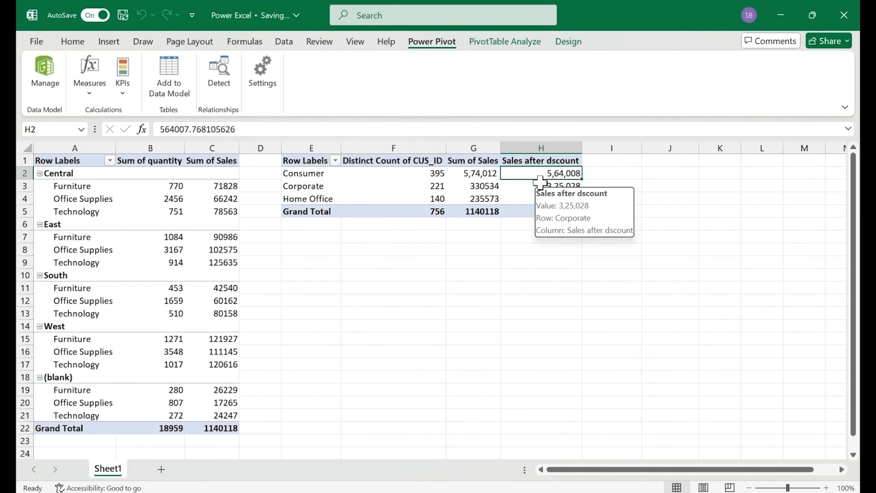
mouse_move(537, 199)
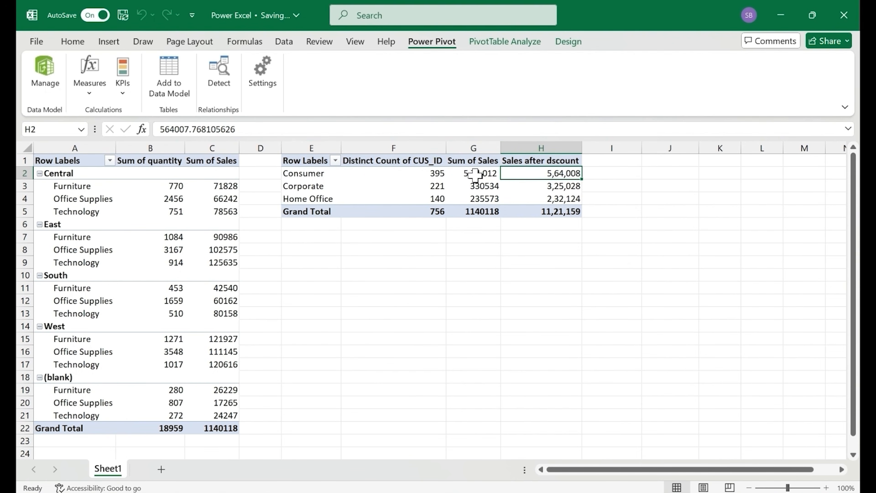
mouse_move(463, 172)
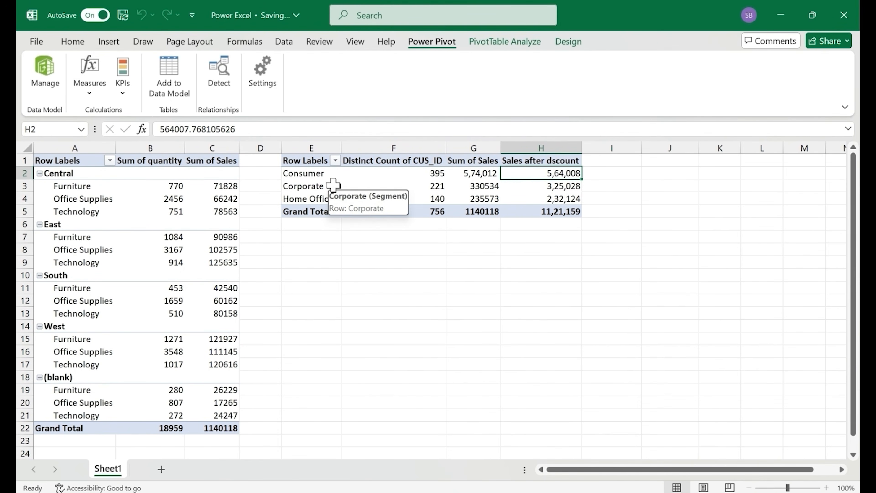
key("alt+Tab")
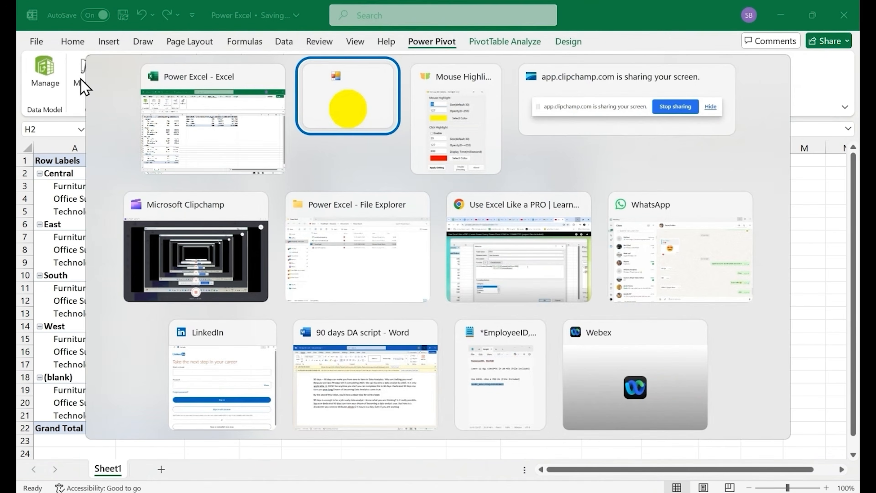
Look at the Sales after dscount measure in the Data Model, return to the workbook and dismiss the AutoSave notice
left_click(38, 84)
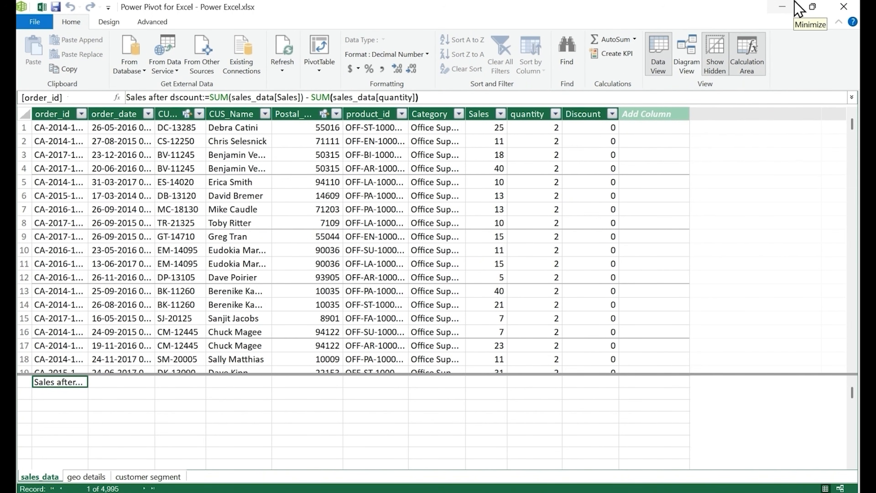
left_click(786, 7)
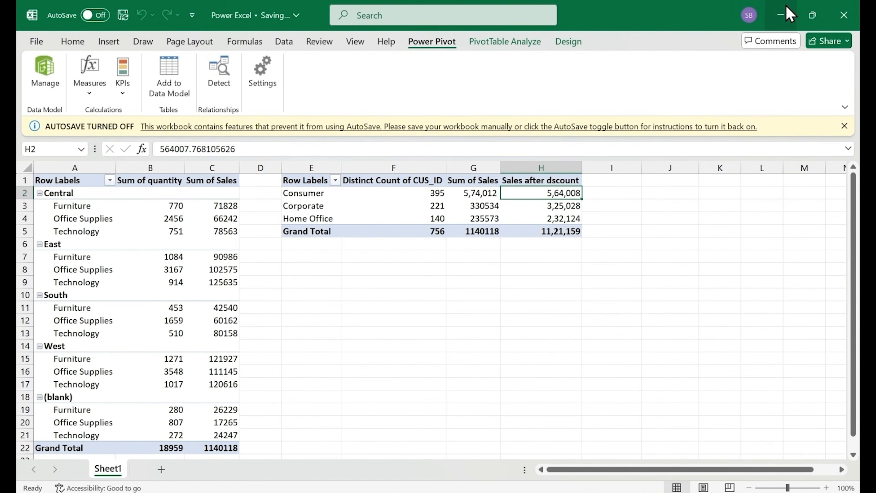
left_click(844, 126)
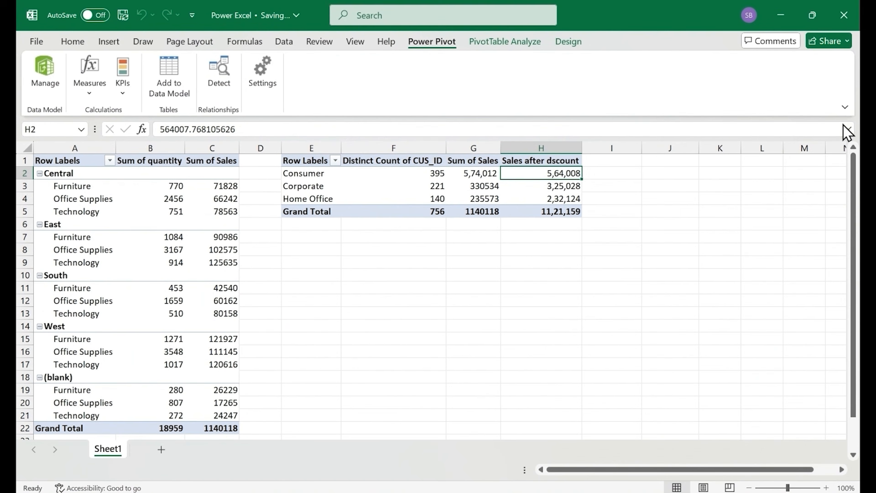
Start a new measure in the sales_data table and name it Total Revenue
left_click(91, 90)
left_click(120, 114)
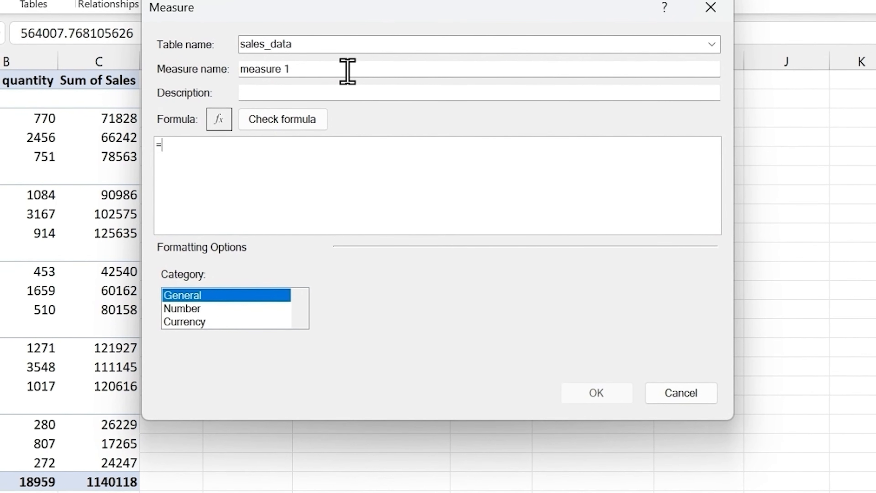
left_click(347, 73)
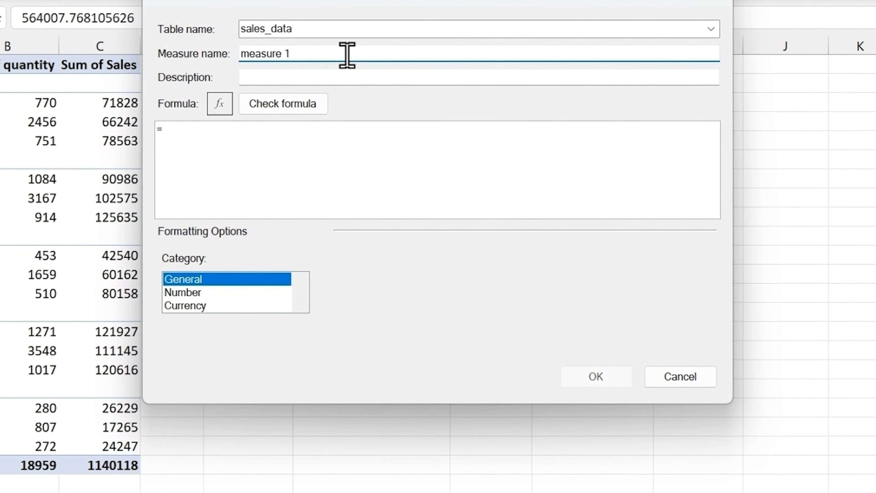
key("BackSpace")
key("BackSpace")
key("BackSpace")
key("BackSpace")
key("BackSpace")
key("BackSpace")
key("BackSpace")
key("BackSpace")
key("BackSpace")
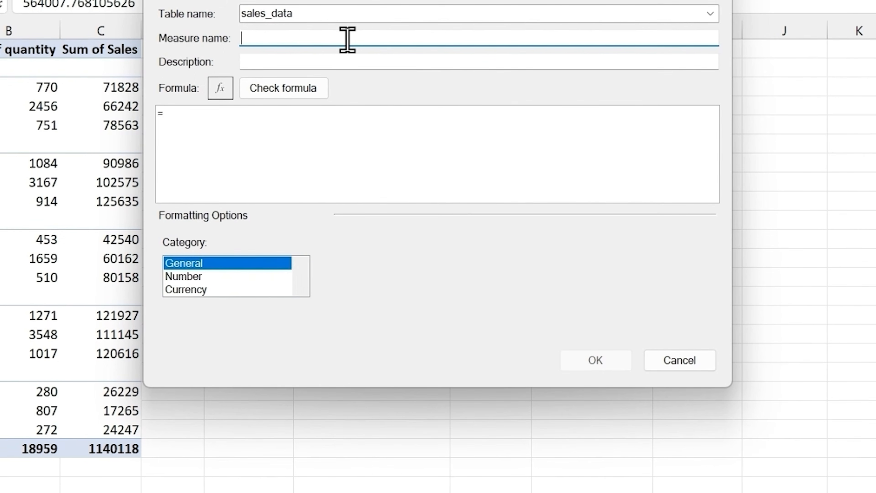
type("Total Revenue")
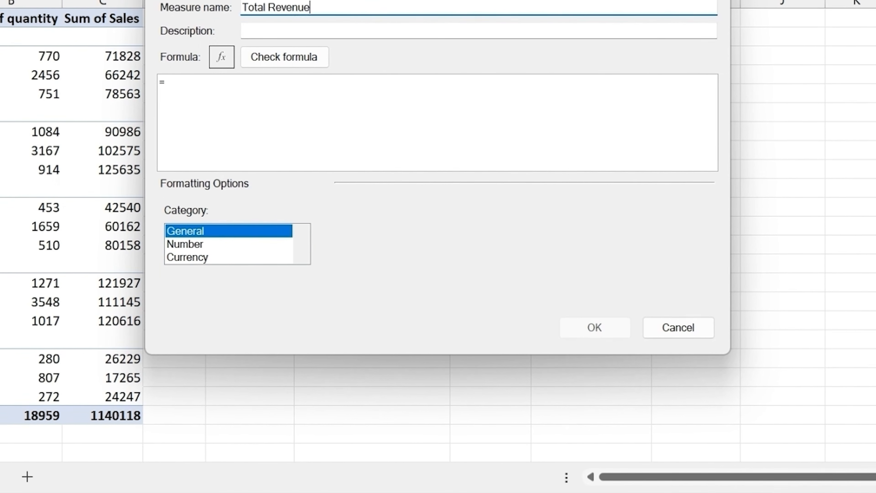
Begin the Total Revenue formula with the SUMX function, using sales_data as its table argument
left_click(320, 90)
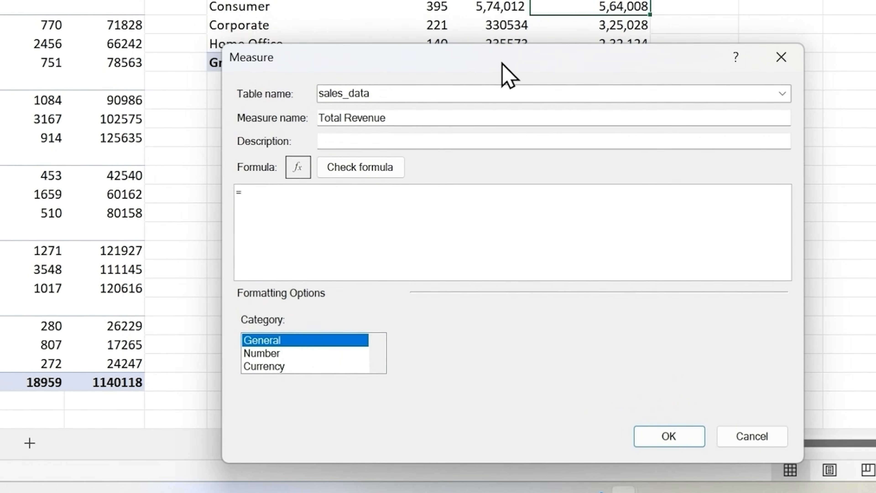
type("sumx")
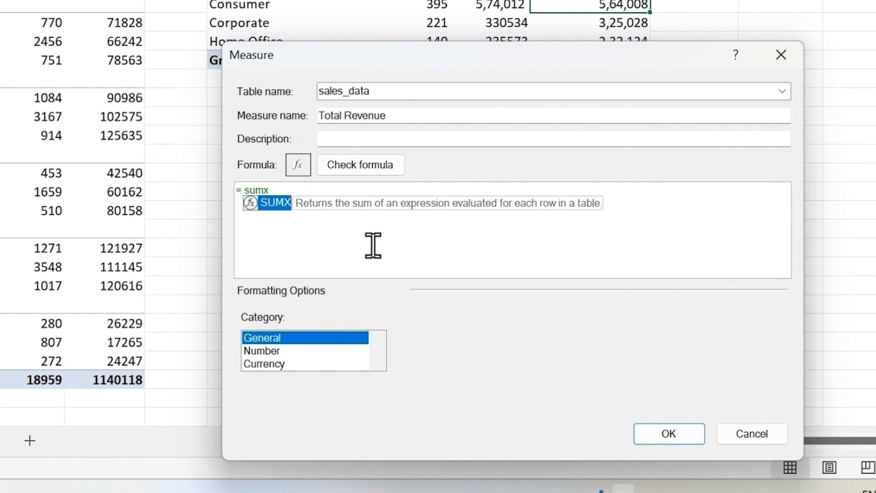
key("Tab")
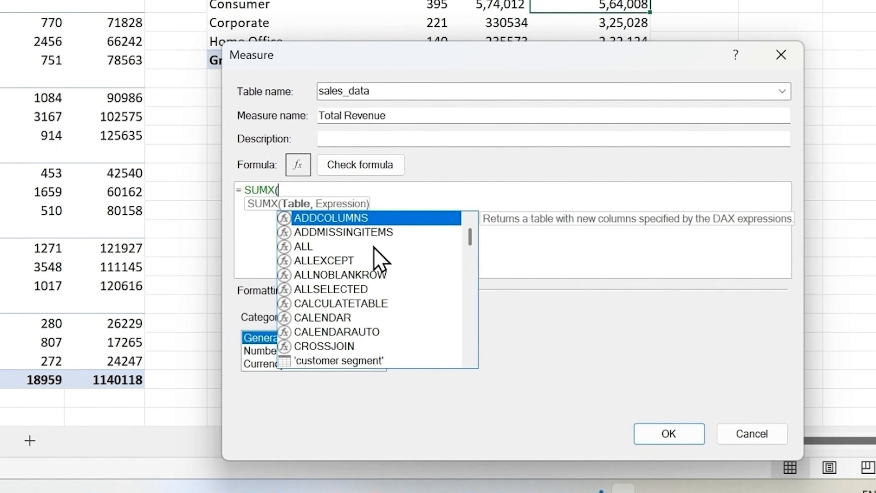
type("sal")
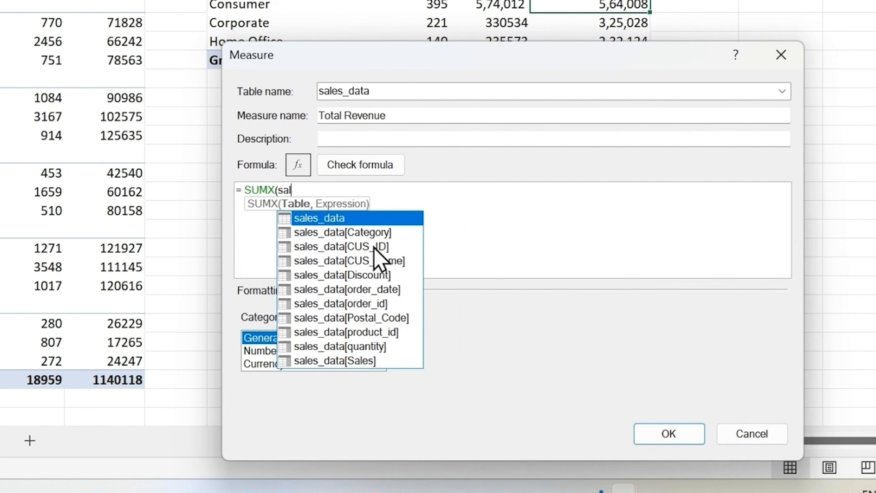
key("Tab")
type(",")
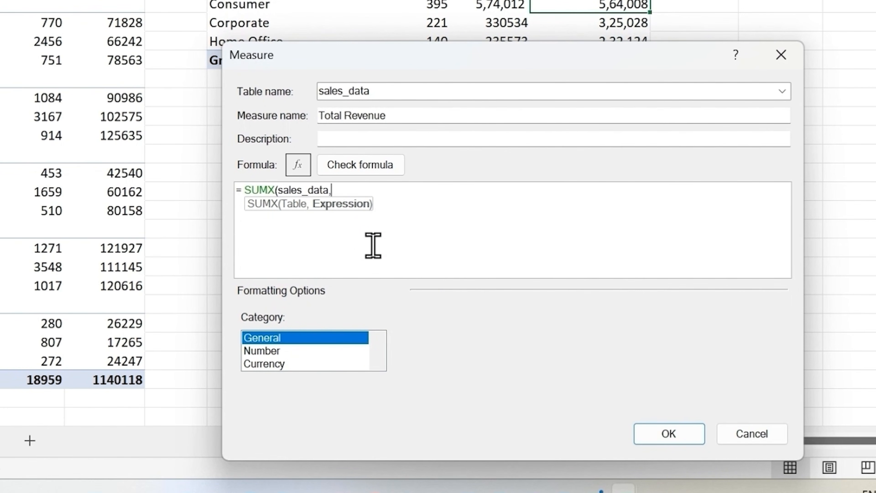
type("qua")
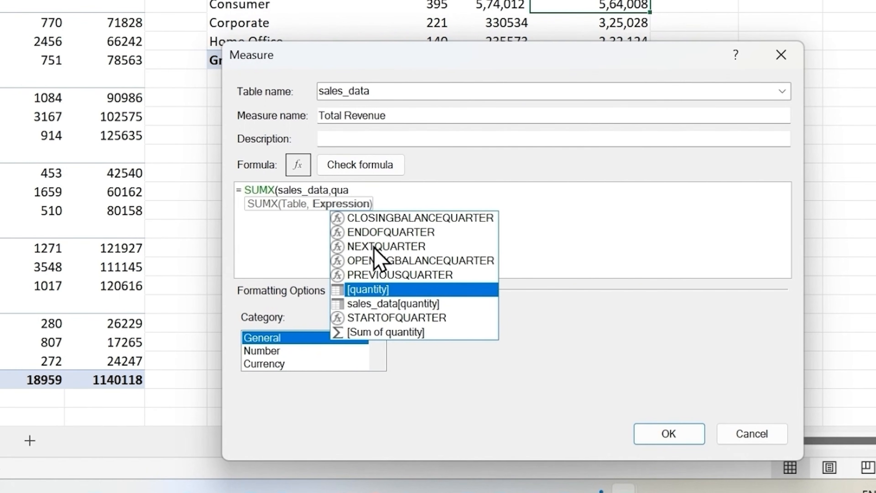
Complete the SUMX expression with sales_data[quantity] * sales_data[Sales] and close the parenthesis
double_click(418, 302)
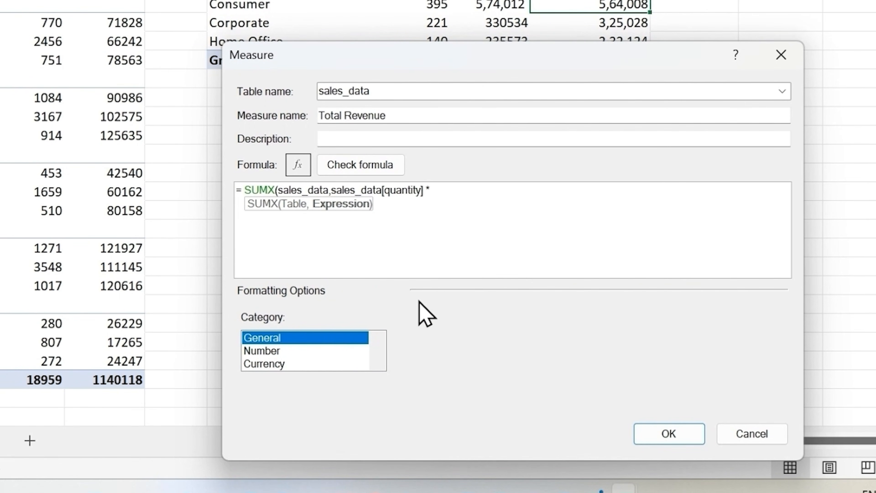
type("* sal")
scroll(564, 314, "down", 3)
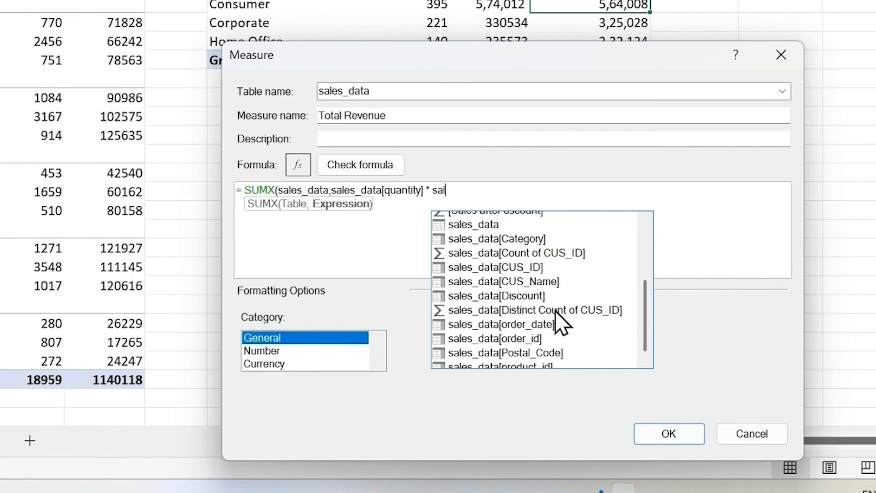
left_click(509, 346)
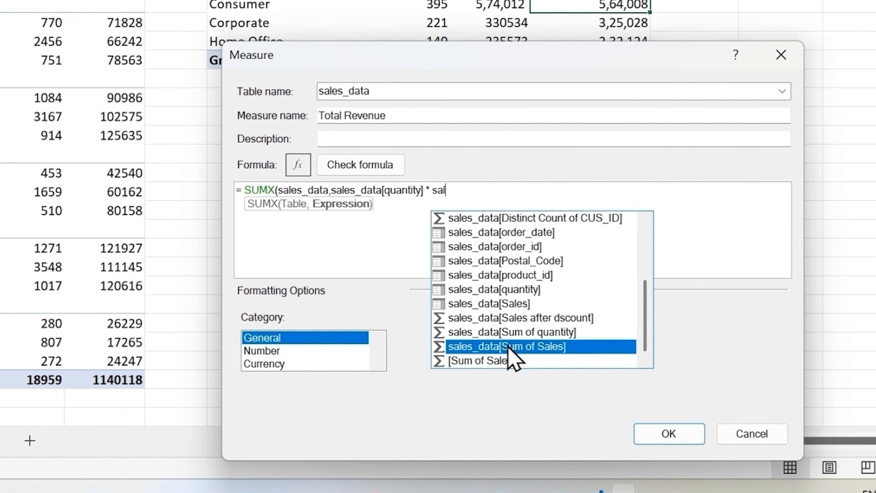
left_click(495, 304)
double_click(490, 305)
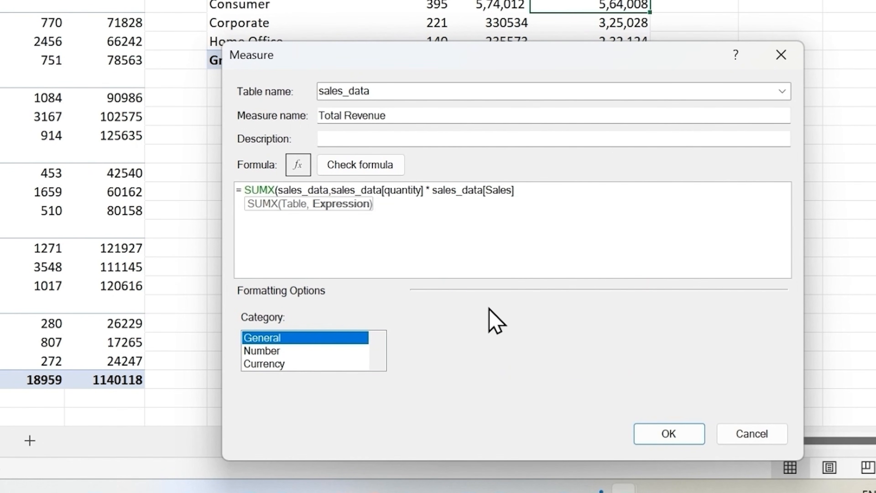
type(")")
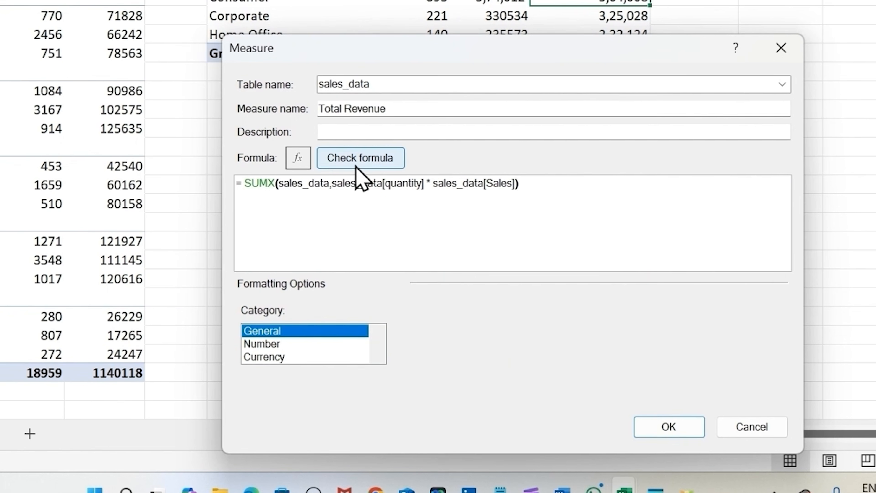
Check the Total Revenue formula, format it as Number with 0 decimal places and a 1000 separator, and create the measure
left_click(358, 166)
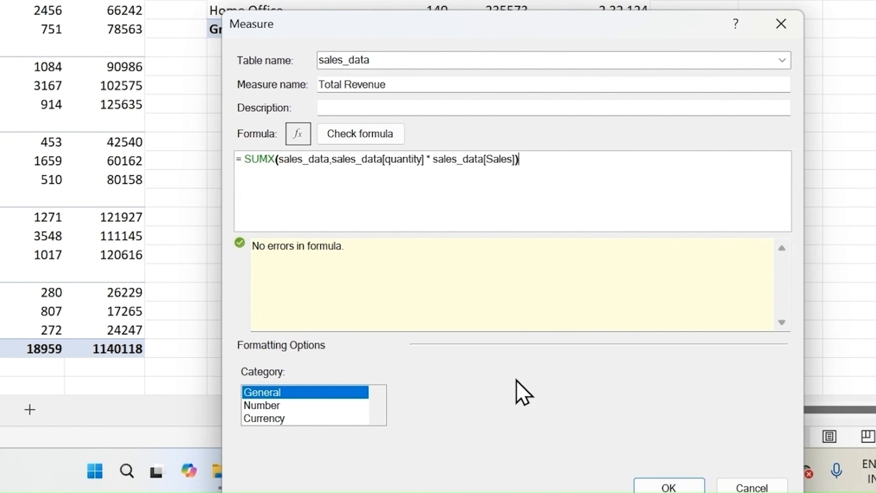
left_click(266, 404)
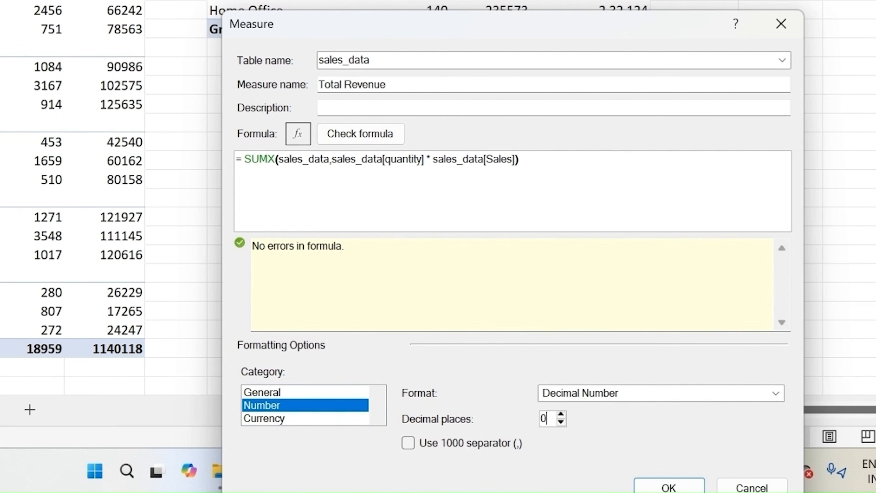
left_click(410, 447)
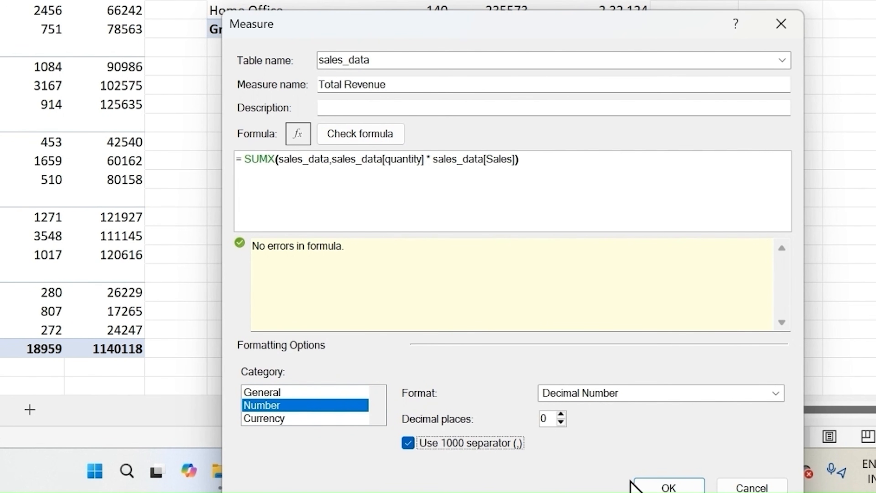
left_click(657, 487)
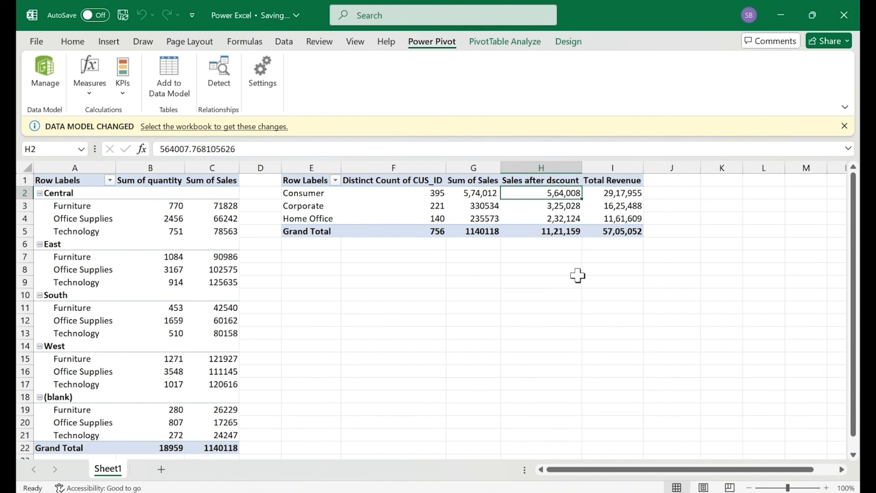
Review the Consumer segment's Total Revenue in the PivotTable and the geo details and customer segment tables in the Data Model
left_click(614, 191)
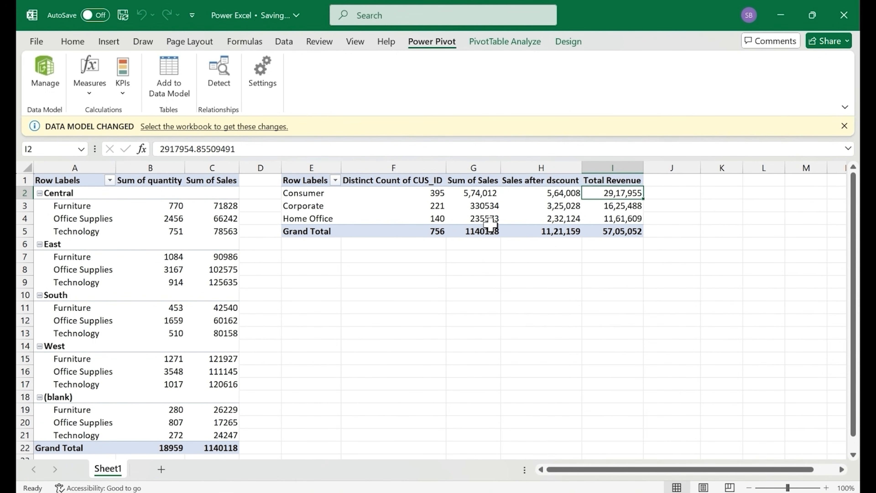
mouse_move(491, 225)
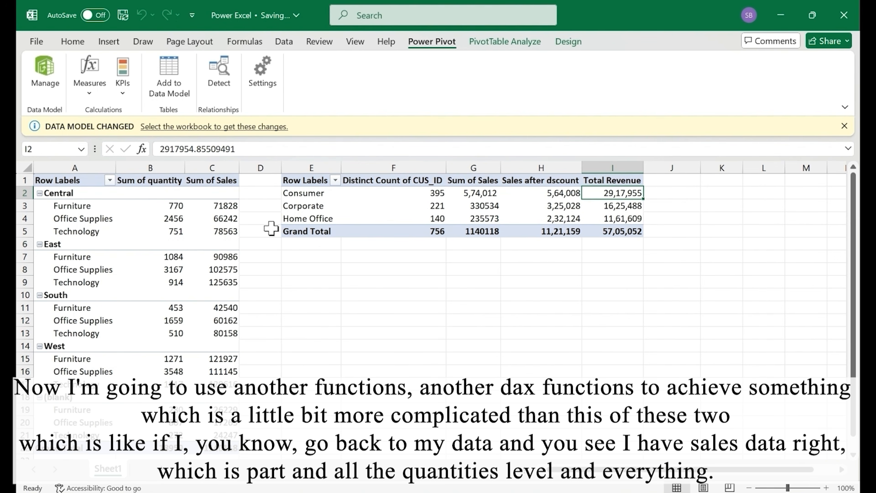
key("alt+Tab")
key("alt+Tab")
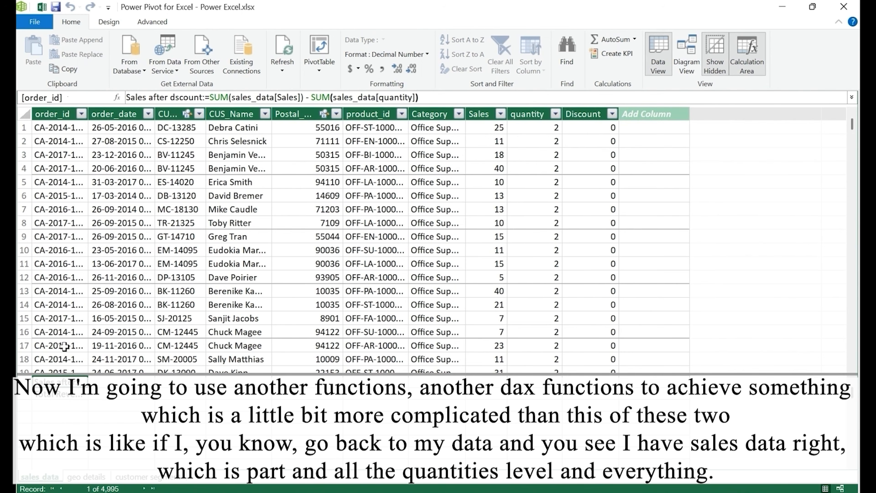
left_click(92, 483)
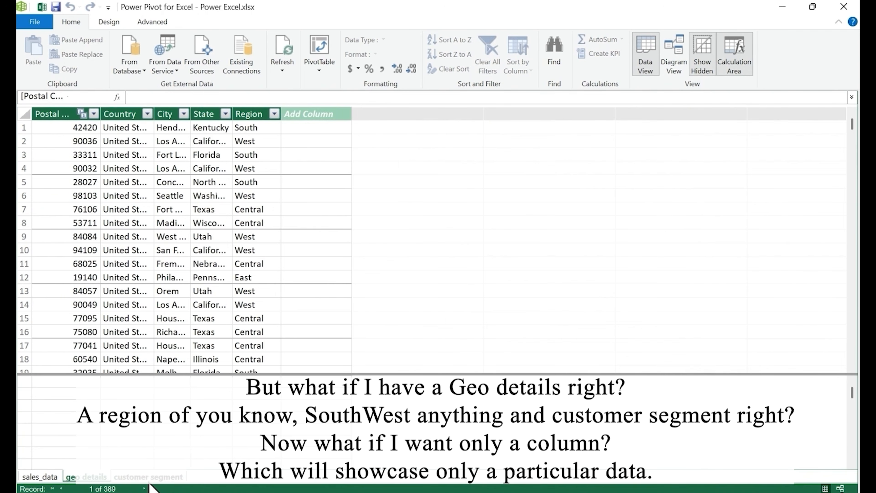
left_click(150, 483)
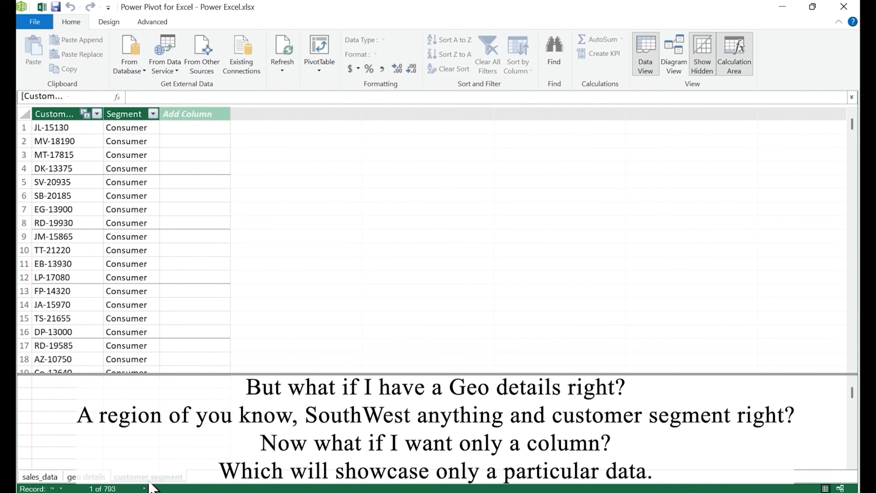
left_click(789, 7)
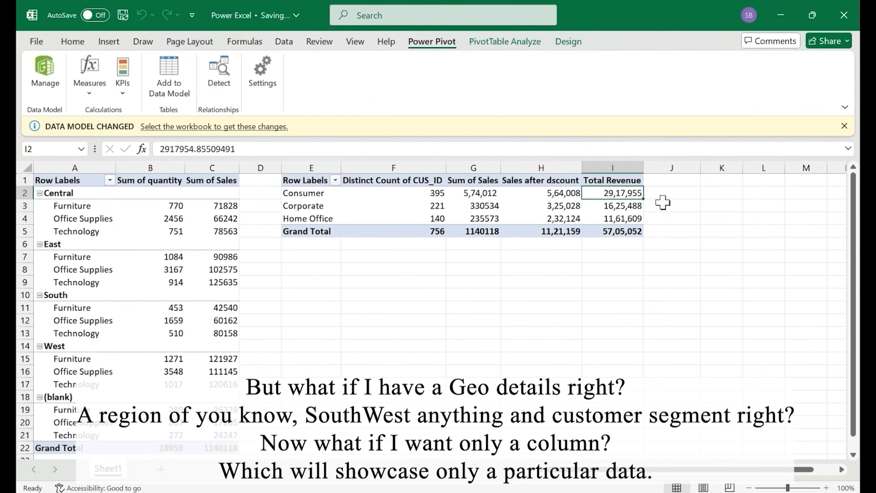
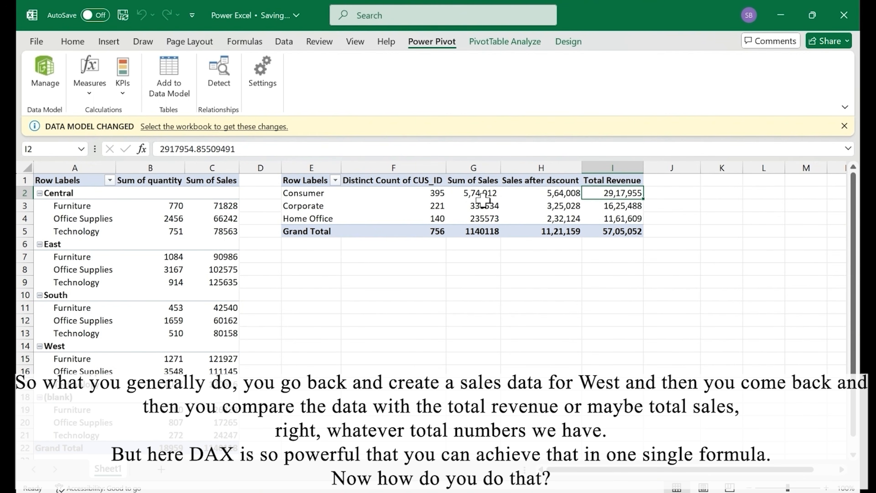
Start a new measure in the sales_data table and name it West Sales
mouse_move(483, 201)
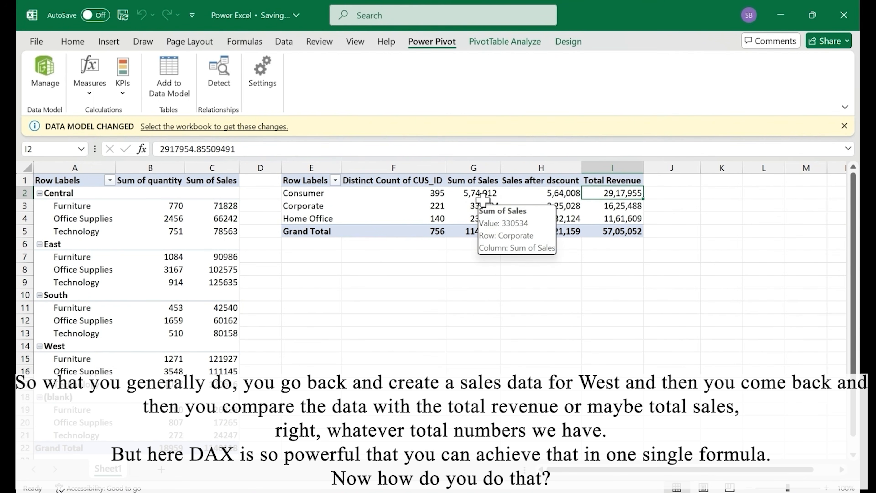
left_click(483, 202)
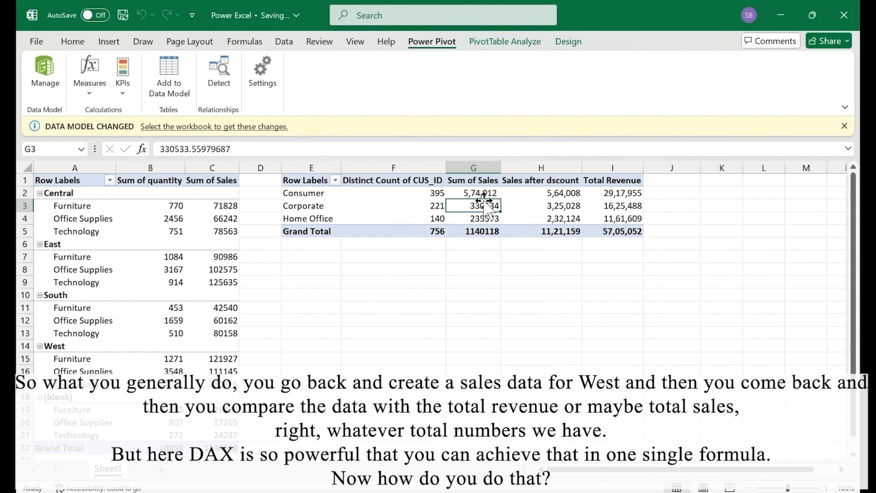
left_click(90, 93)
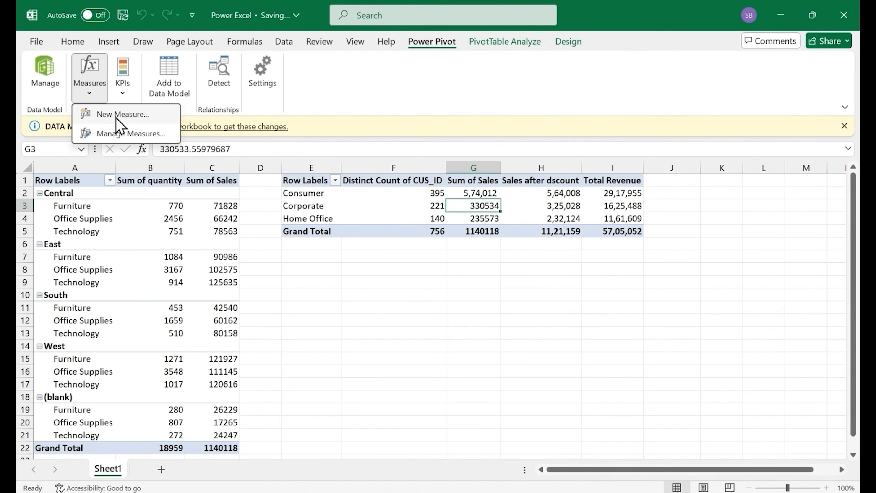
left_click(116, 118)
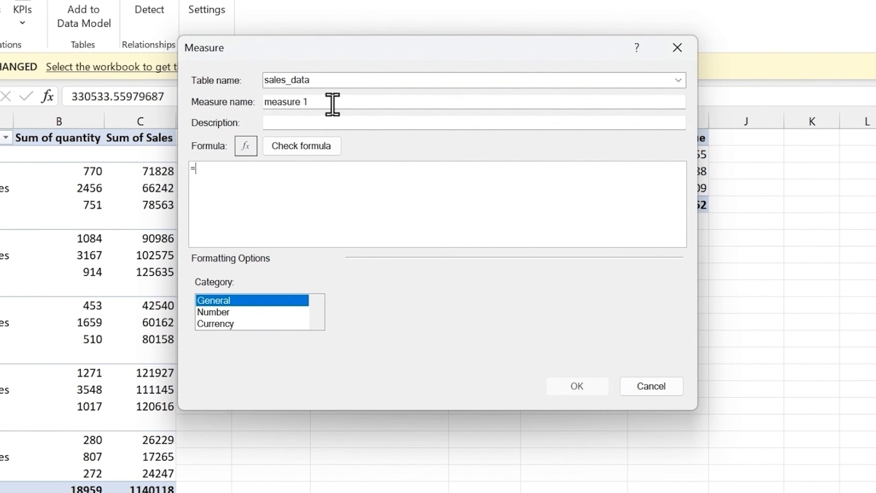
double_click(332, 104)
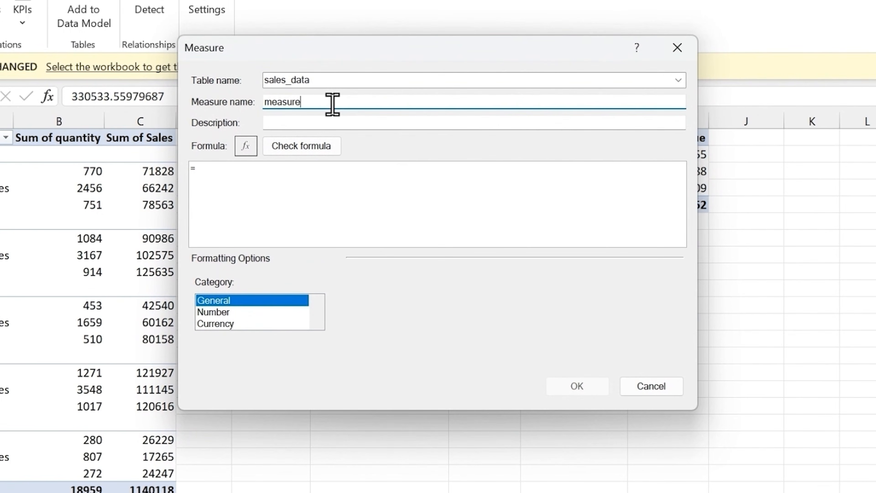
key("ctrl+BackSpace")
type("S")
type("West")
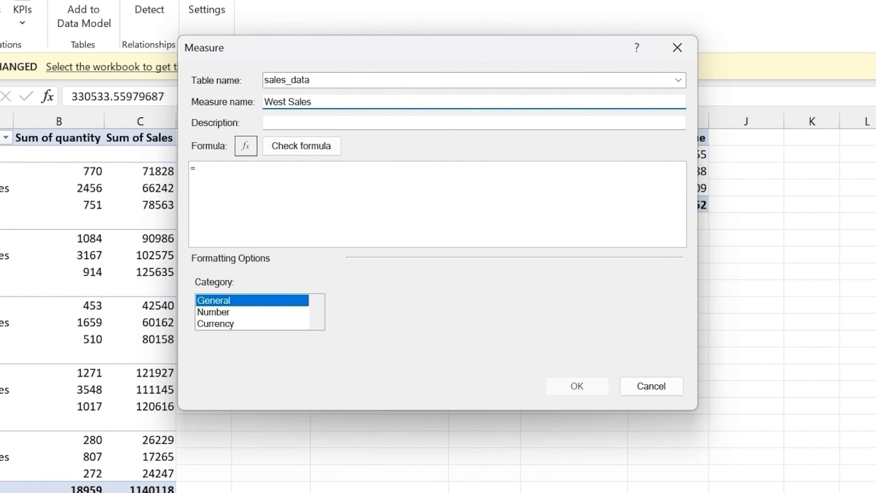
Begin the West Sales formula with CALCULATE, using SUM(sales_data[Sales]) as its expression
left_click(304, 181)
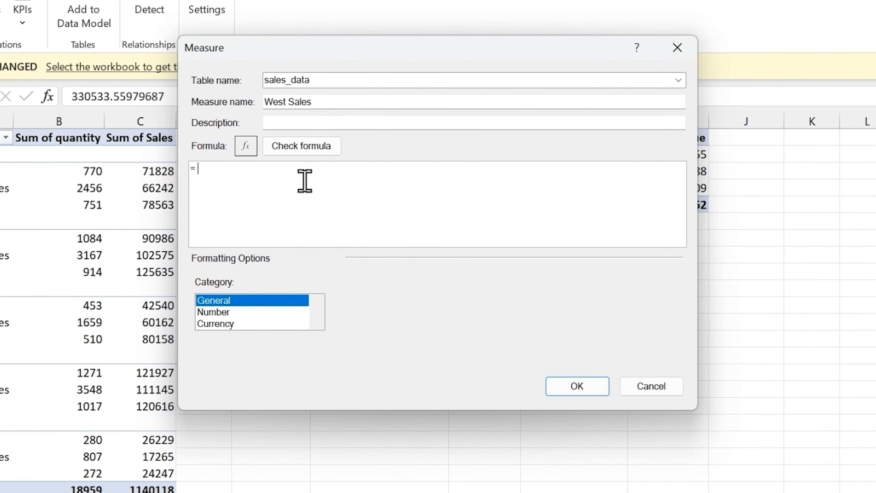
type("cal")
key("Tab")
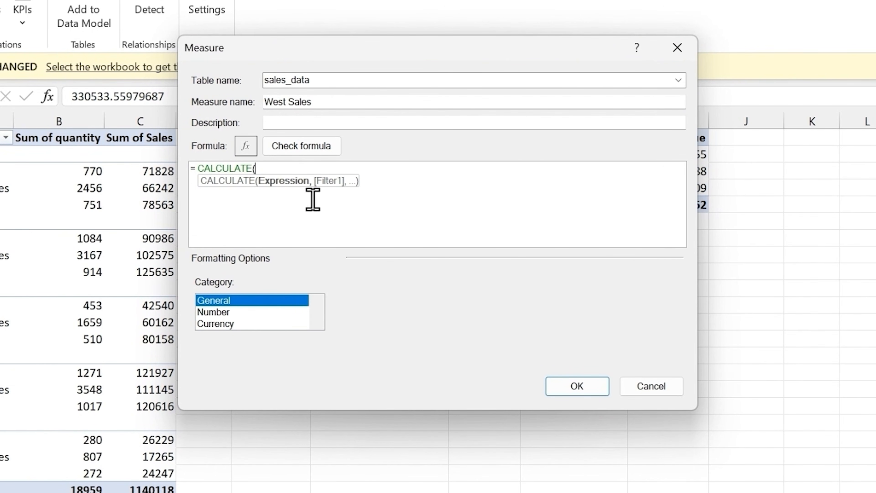
type("sum")
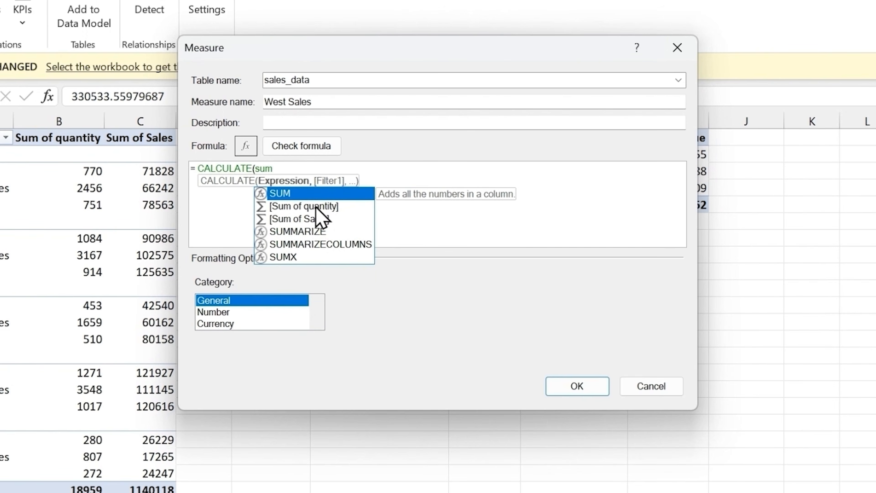
key("Tab")
type("sal")
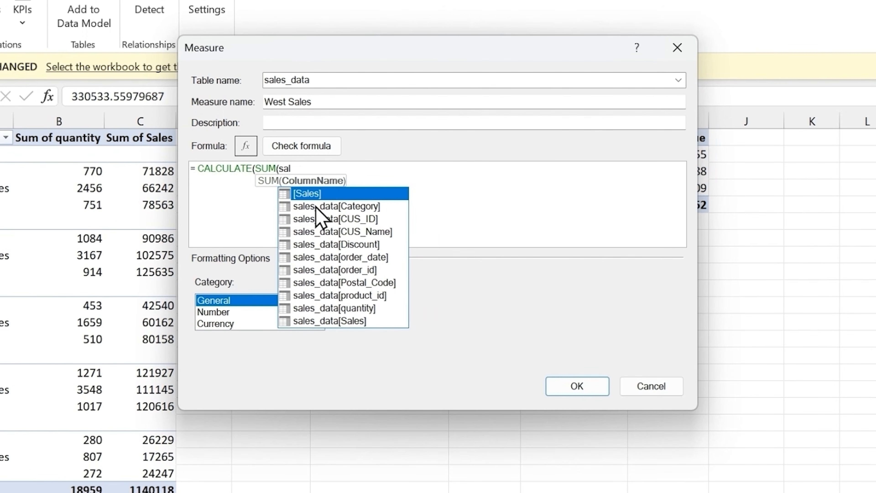
type("es")
double_click(357, 320)
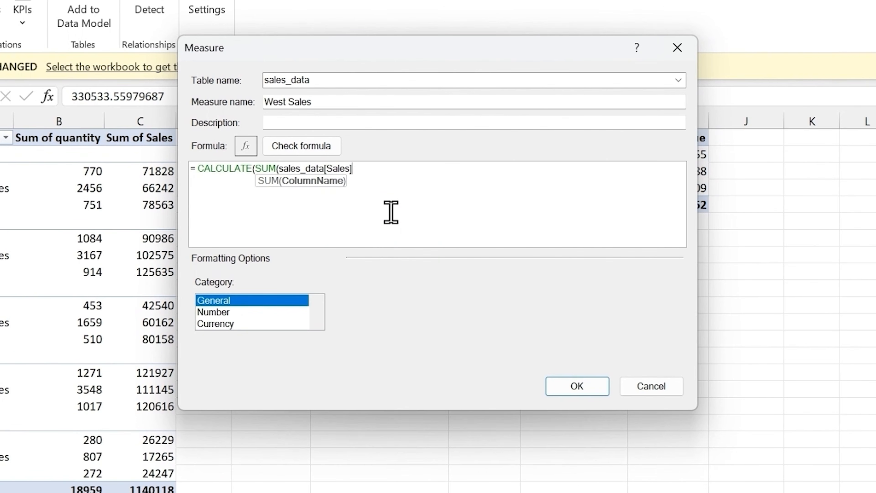
type(")")
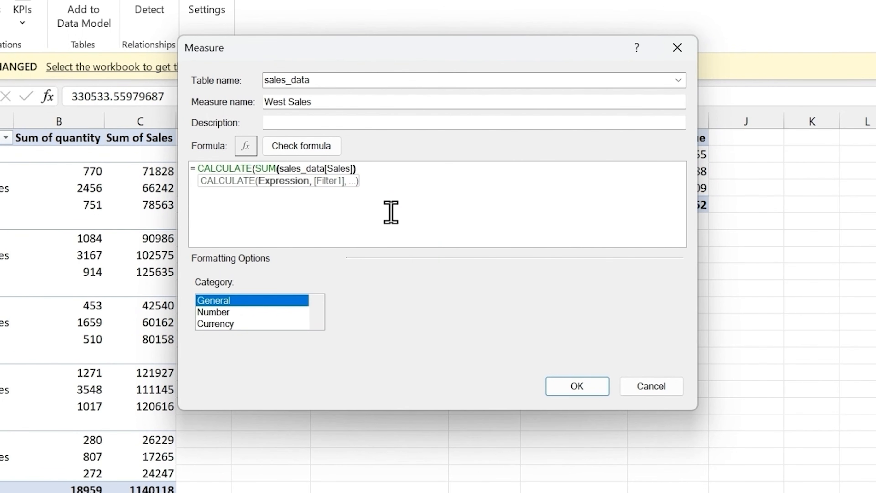
type(",")
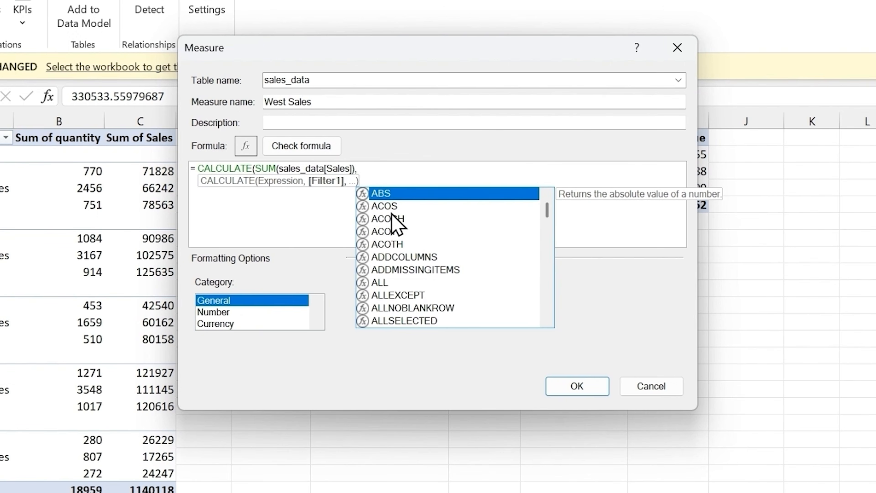
type("regio")
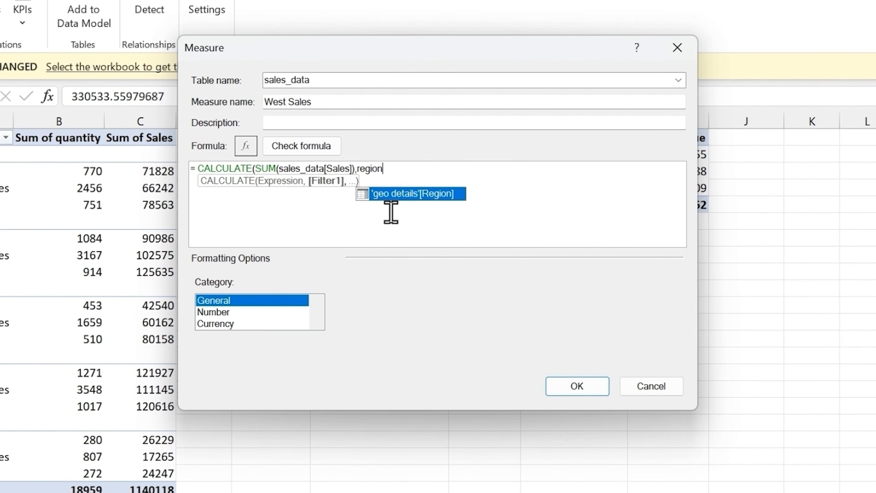
type("n")
Add the filter 'geo details'[Region] = "West" to the CALCULATE formula and close the parenthesis
key("Tab")
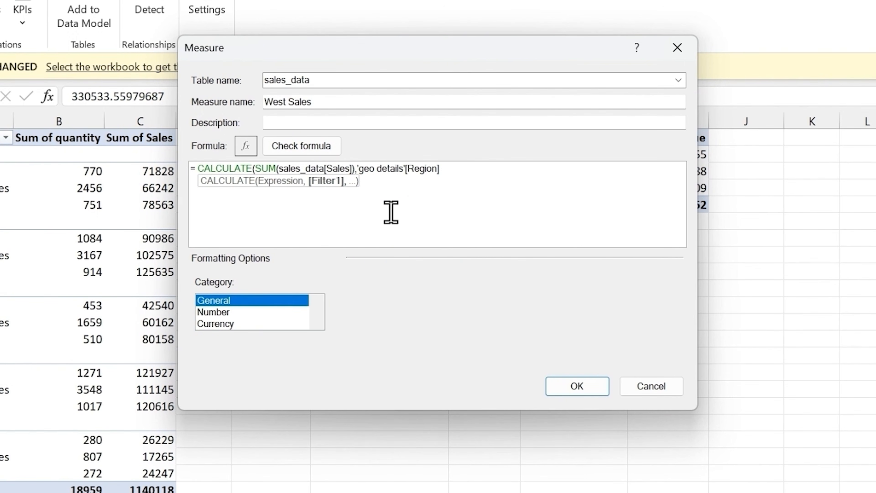
type("= \"West")
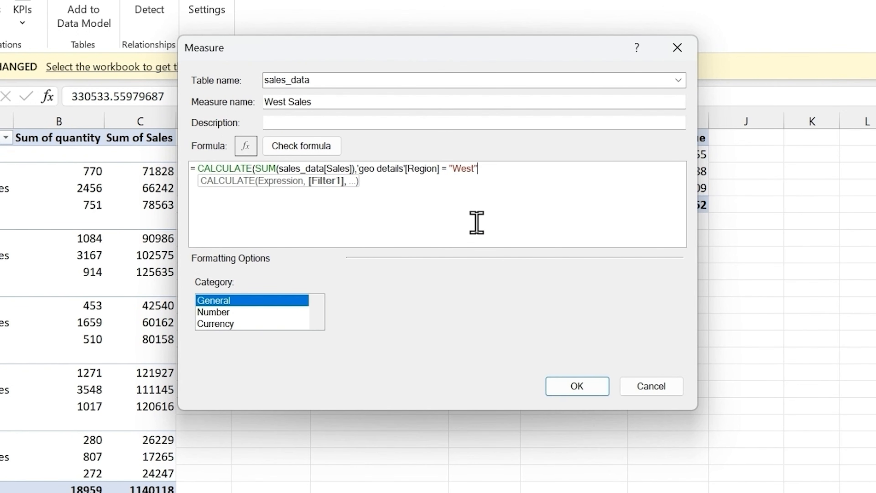
type("\")")
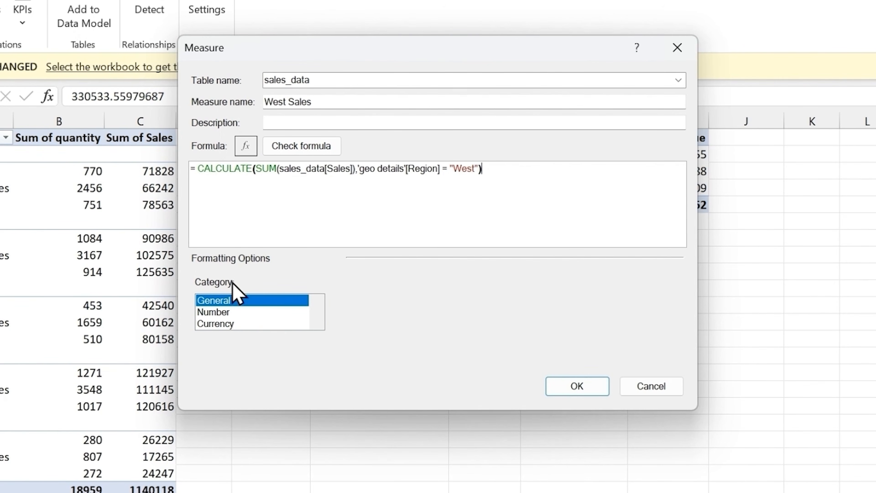
Check the West Sales formula, format it as Number with a 1000 separator, and create the measure
left_click(302, 151)
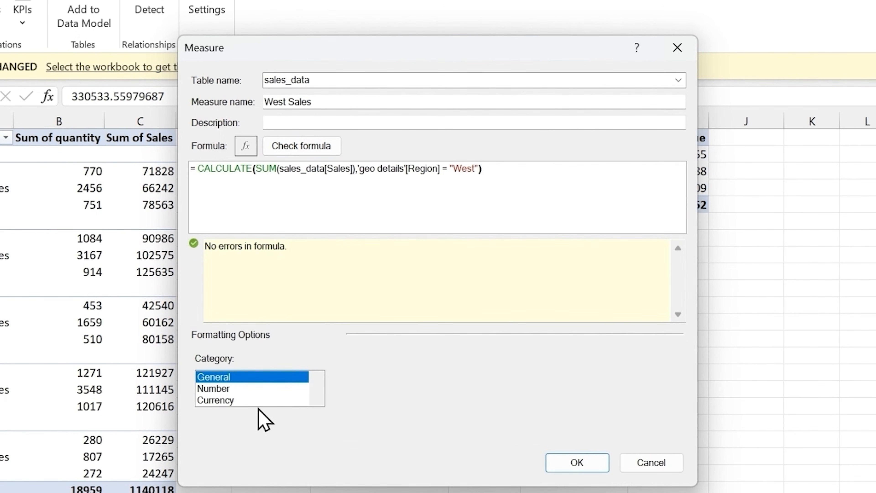
left_click(221, 389)
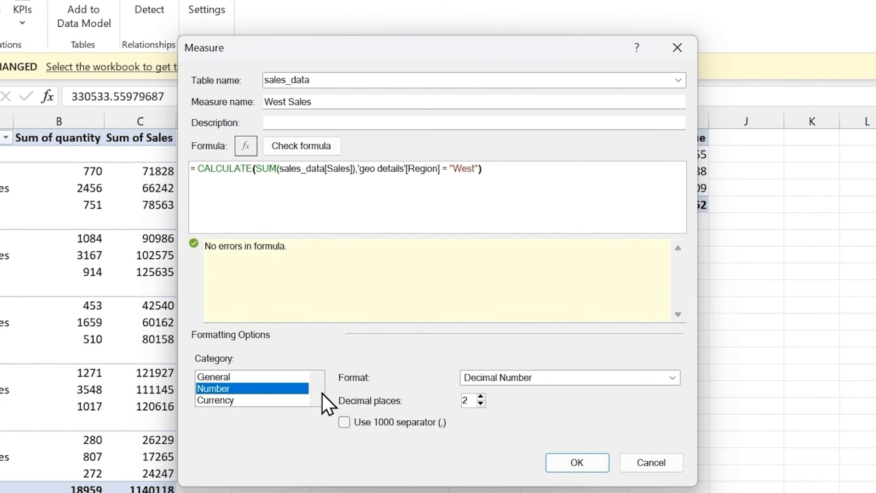
left_click(345, 422)
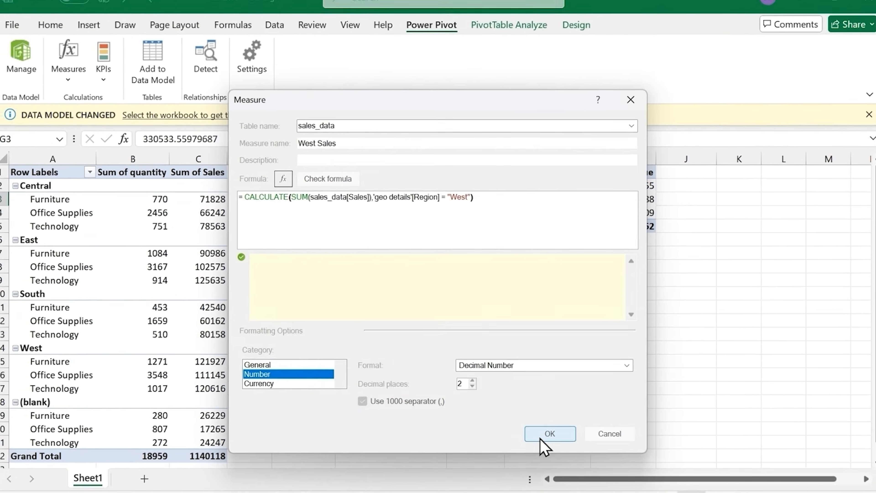
left_click(576, 464)
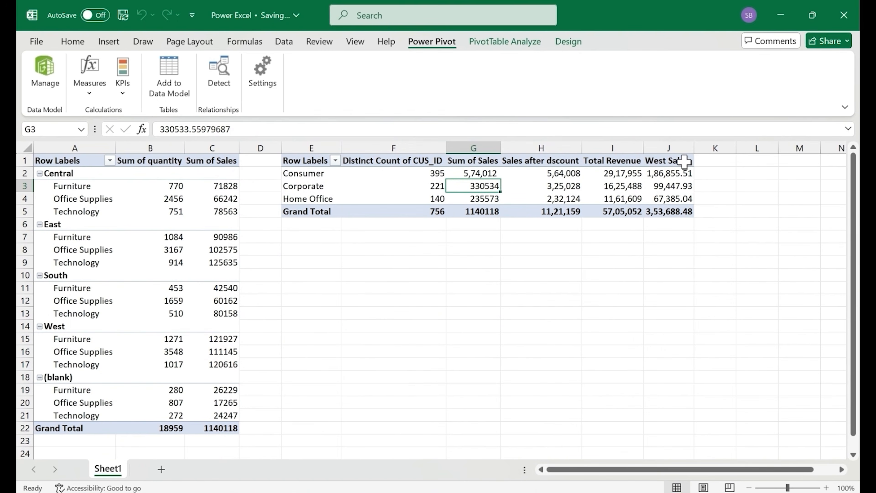
left_click(675, 186)
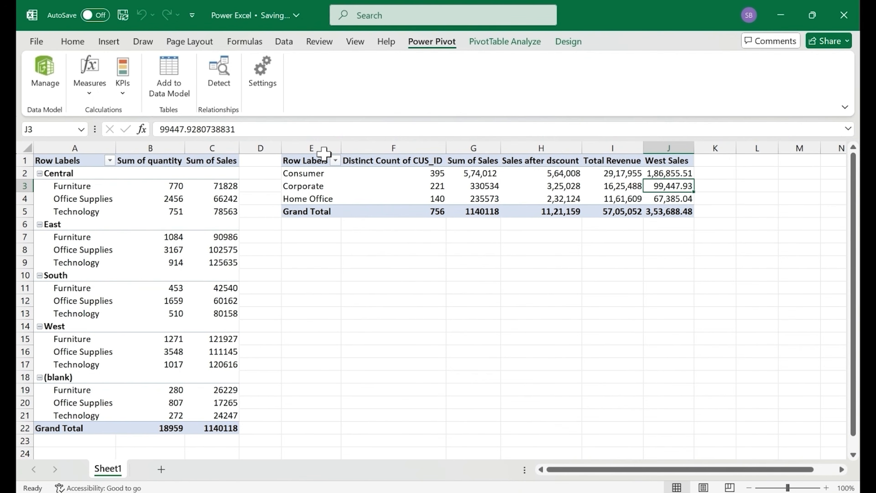
Copy the whole customer segment PivotTable and paste the duplicate at cell E8
left_click(306, 160)
key("ctrl+shift+Right")
key("ctrl+shift+Down")
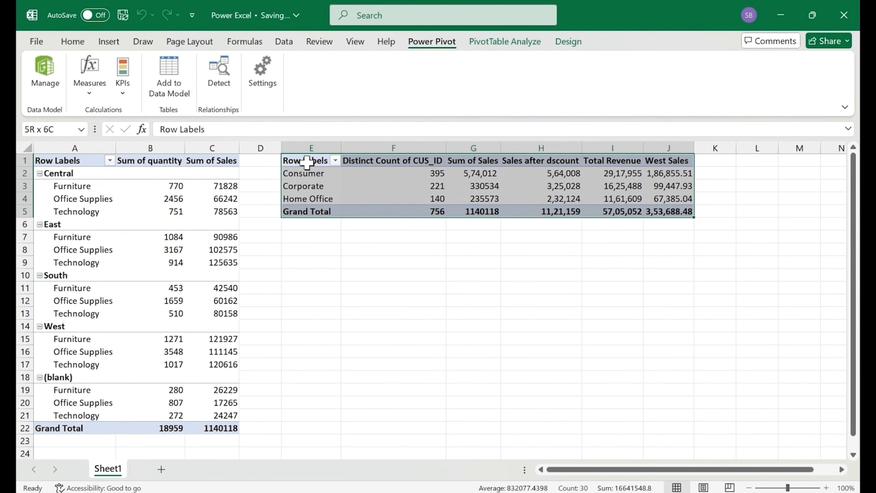
key("ctrl+c")
left_click(315, 248)
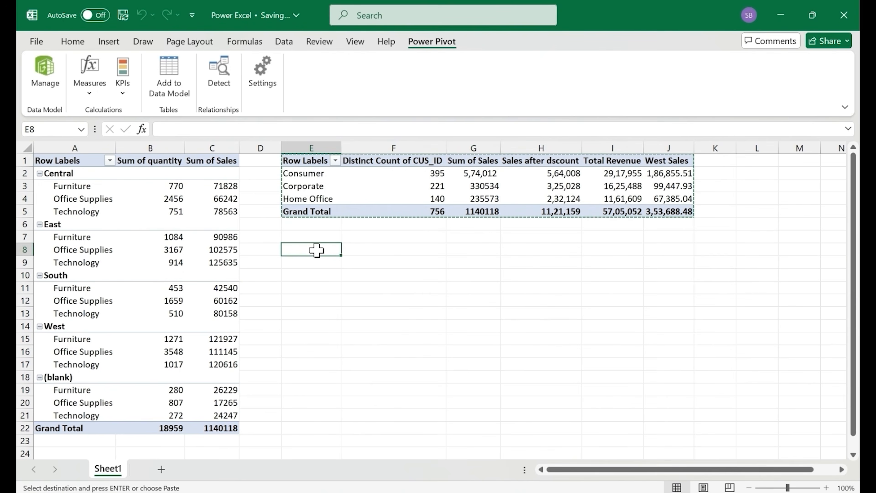
key("ctrl+v")
Reduce the copied PivotTable to Sum of Sales and break it down by Region in rows
right_click(335, 276)
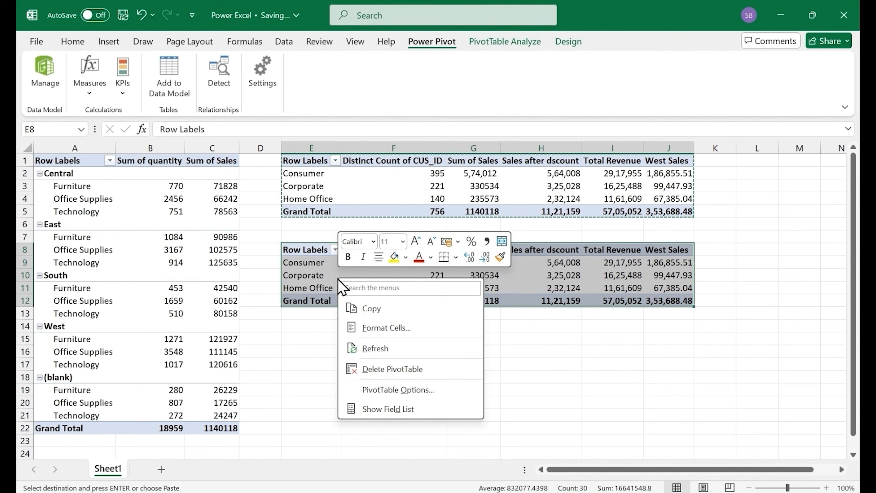
left_click(383, 403)
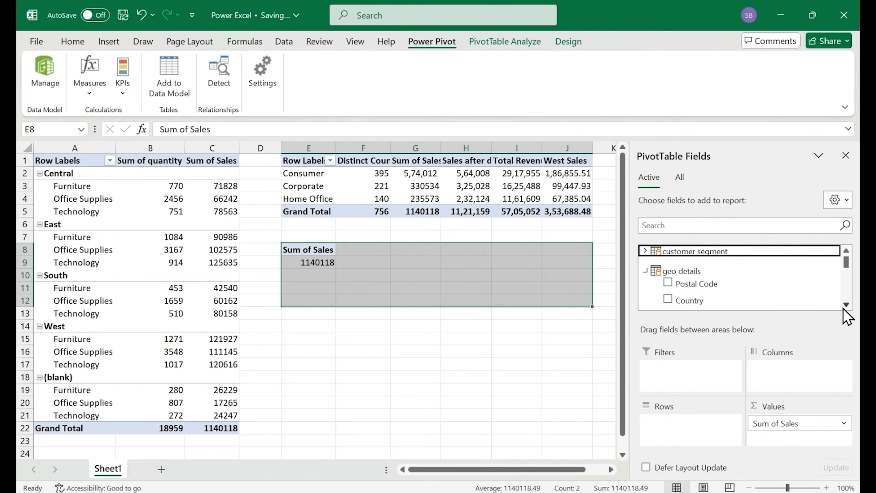
left_click(846, 304)
left_click(846, 304)
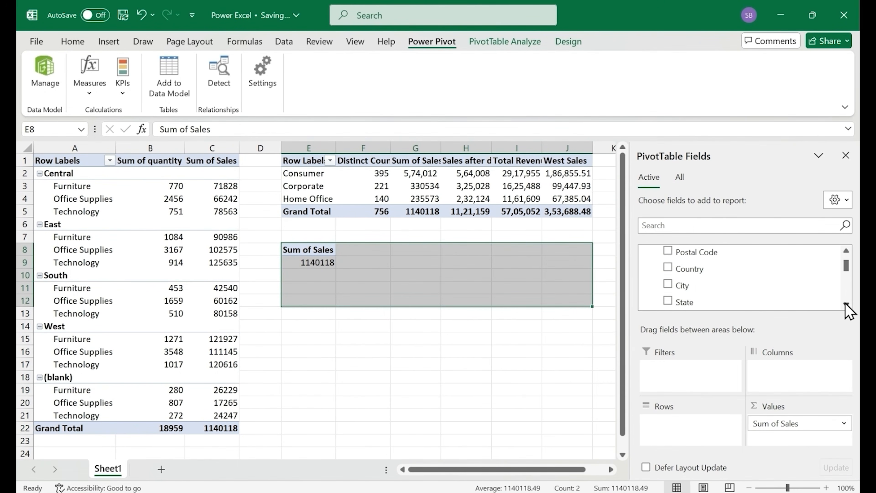
left_click(846, 305)
left_click(846, 304)
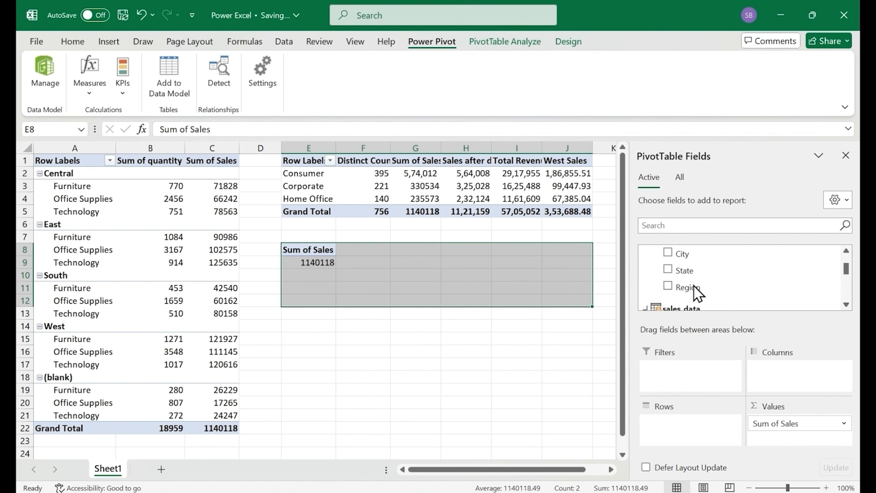
left_click_drag(692, 287, 678, 428)
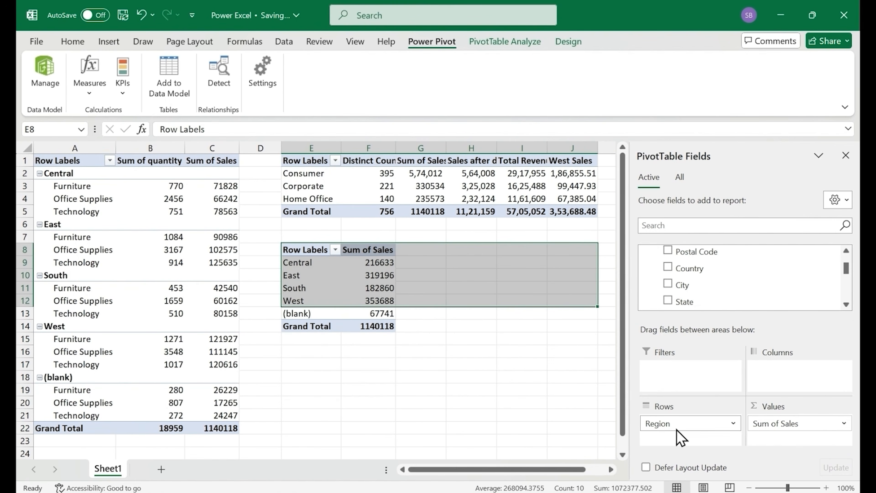
Format the West Sales values in J2:J5 to show no decimal places
left_click(574, 178)
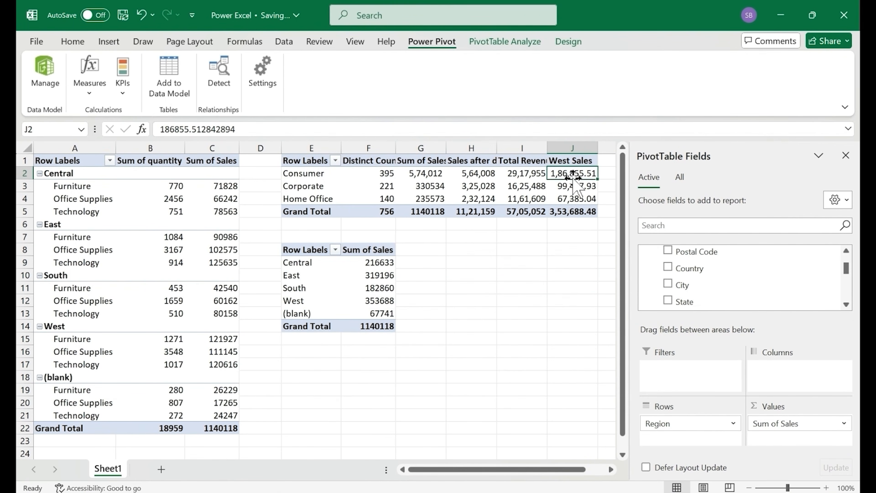
key("ctrl+shift+Down")
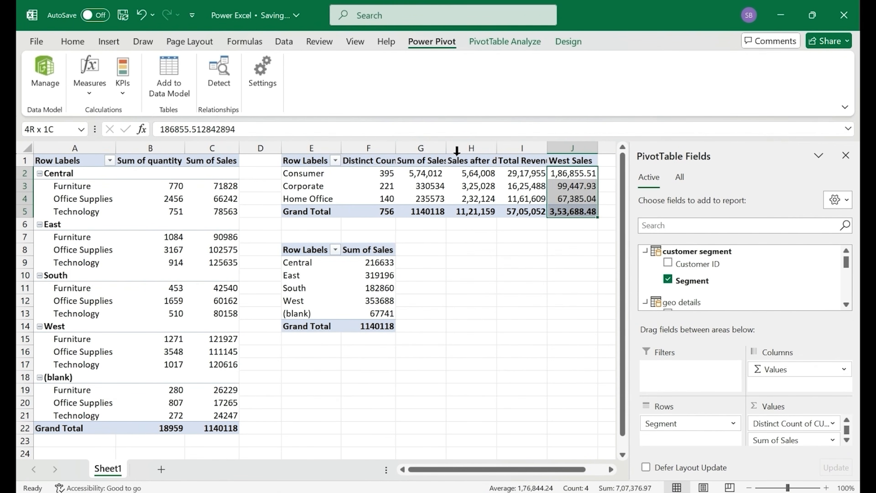
left_click(73, 41)
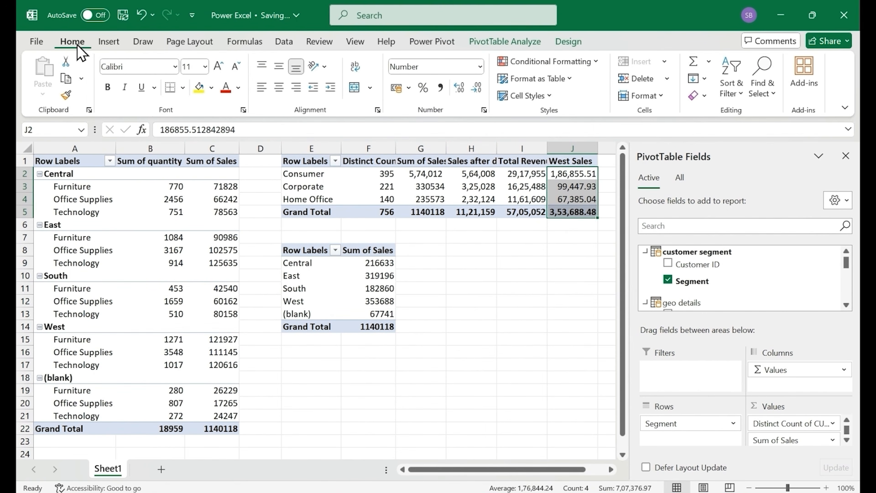
left_click(462, 91)
left_click(483, 89)
left_click(482, 89)
left_click(483, 90)
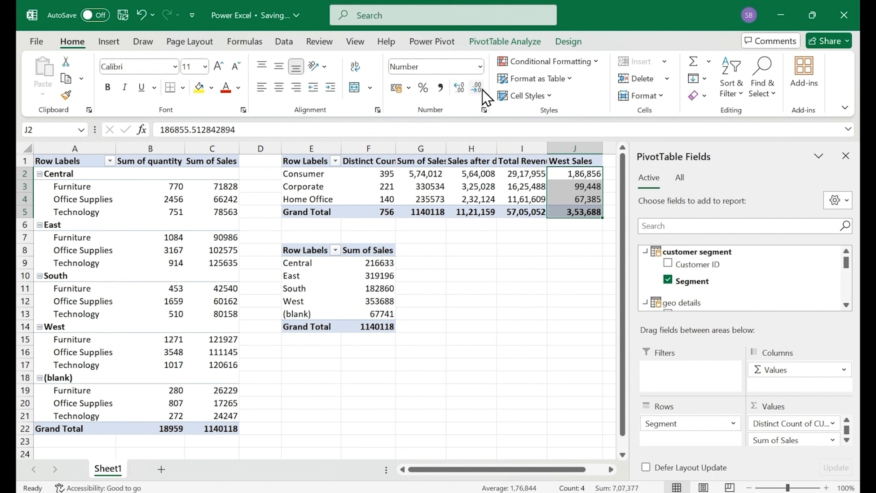
Compare the West Sales grand total with the West region's Sum of Sales, formatting F12 with thousands separators and no decimals
left_click(582, 211)
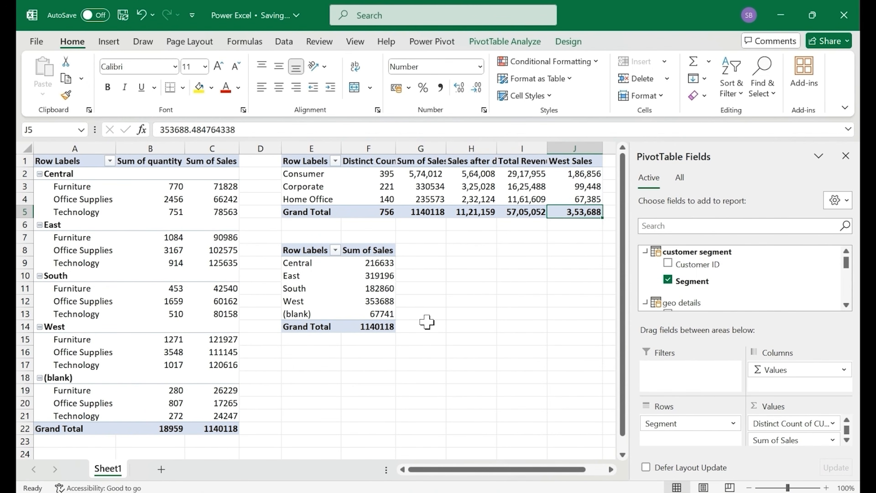
left_click(383, 302)
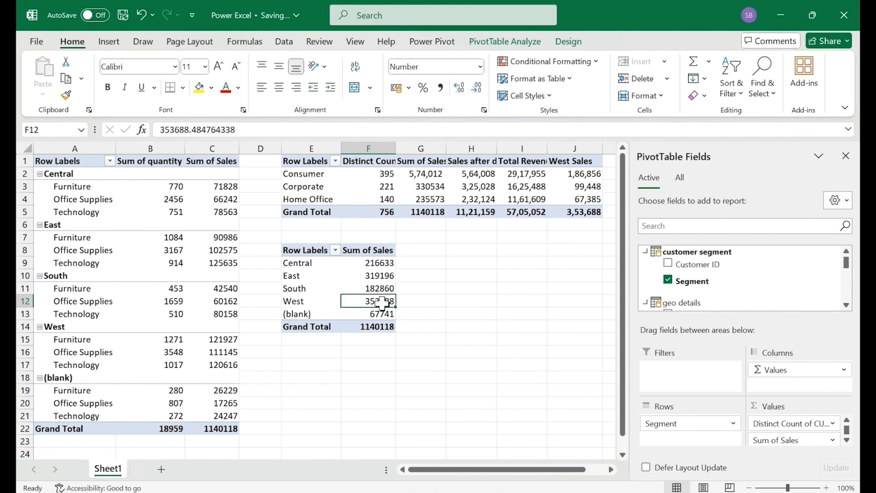
left_click(443, 88)
left_click(476, 88)
left_click(476, 88)
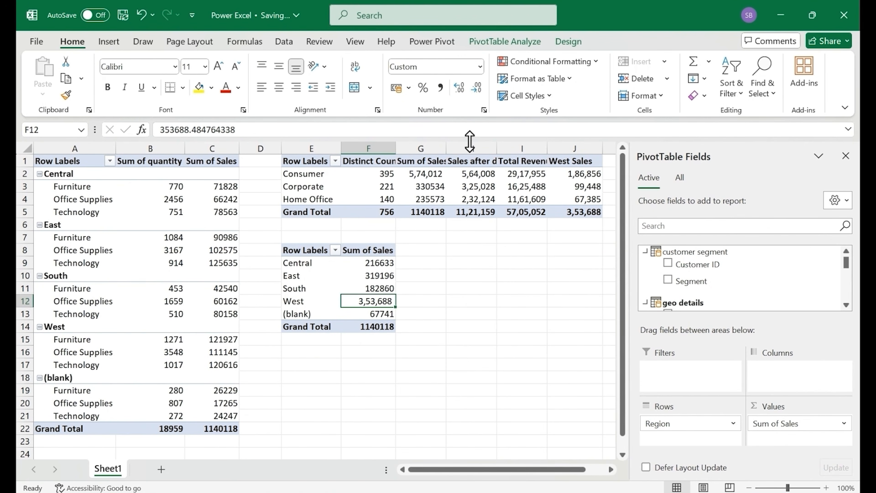